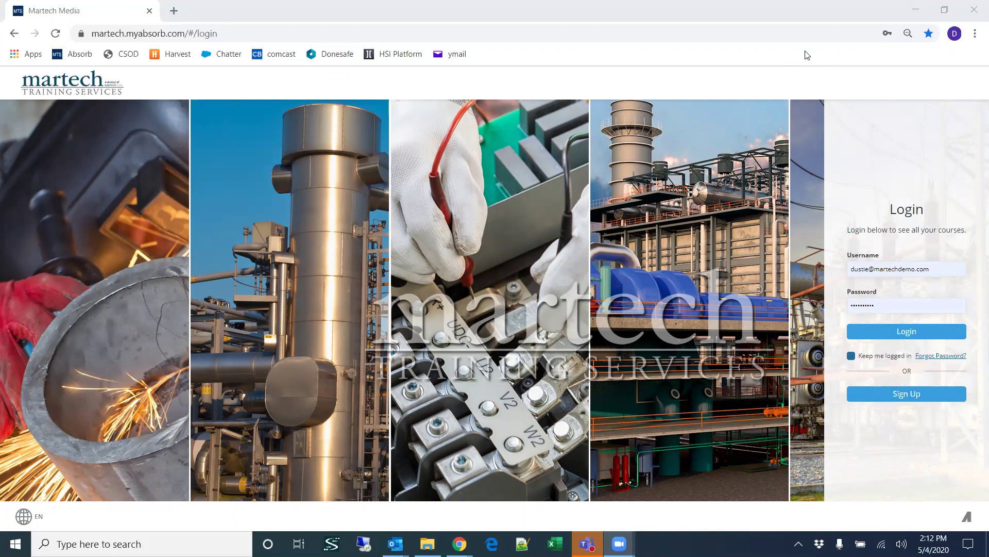
# Step: Check the password reset page, then load the Absorb login page in a new tab
pyautogui.click(937, 358)
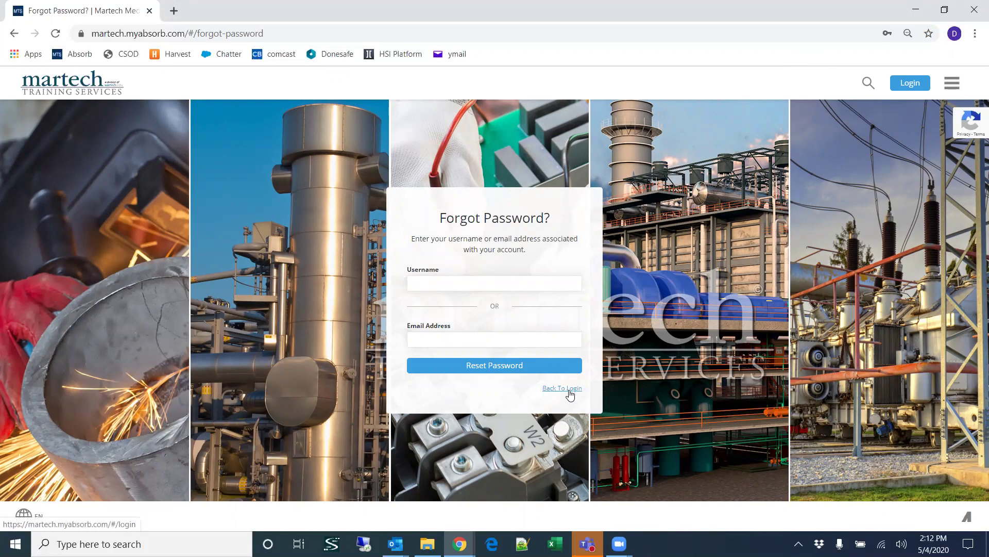
pyautogui.click(570, 393)
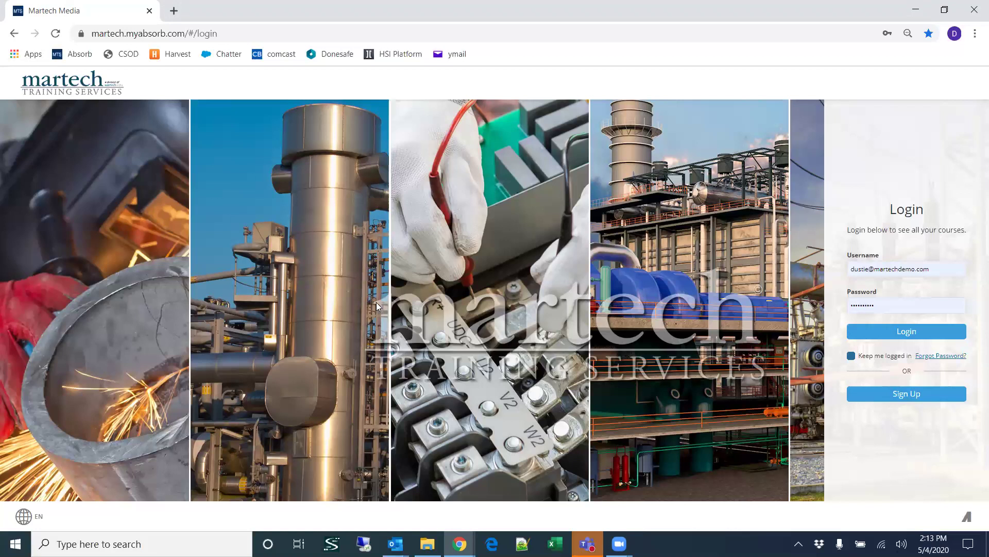
pyautogui.click(174, 11)
pyautogui.click(76, 55)
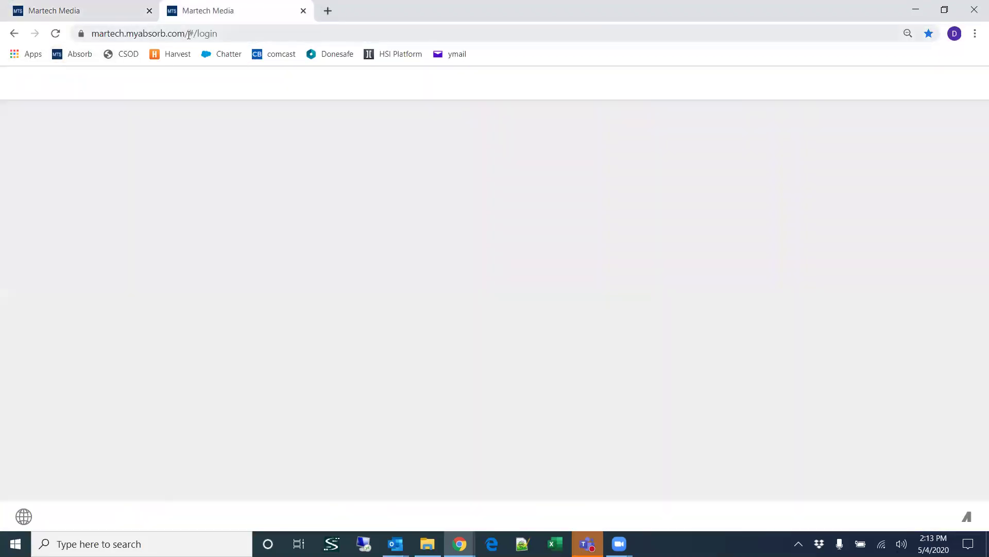
# Step: Replace #/login with admin to reach the admin sign-in, then return to the Martech tab
pyautogui.click(189, 33)
pyautogui.click(218, 33)
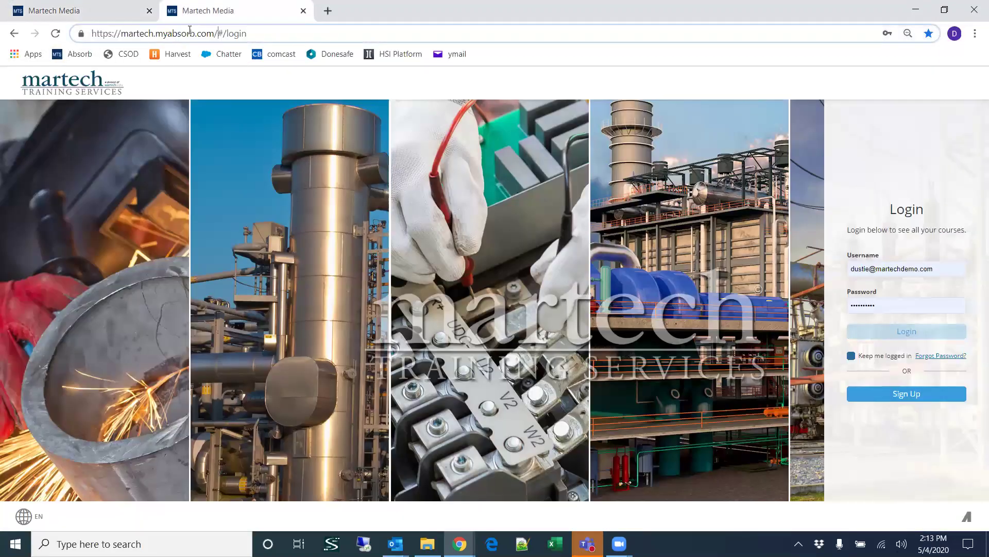
pyautogui.keyDown('shift'); pyautogui.click(299, 34); pyautogui.keyUp('shift')
pyautogui.write('admin')
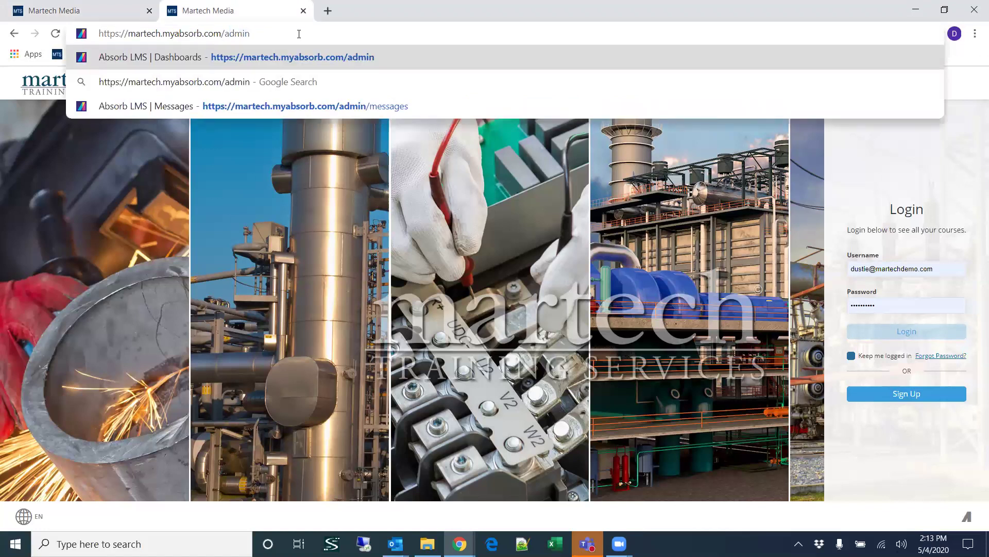
pyautogui.press('Return')
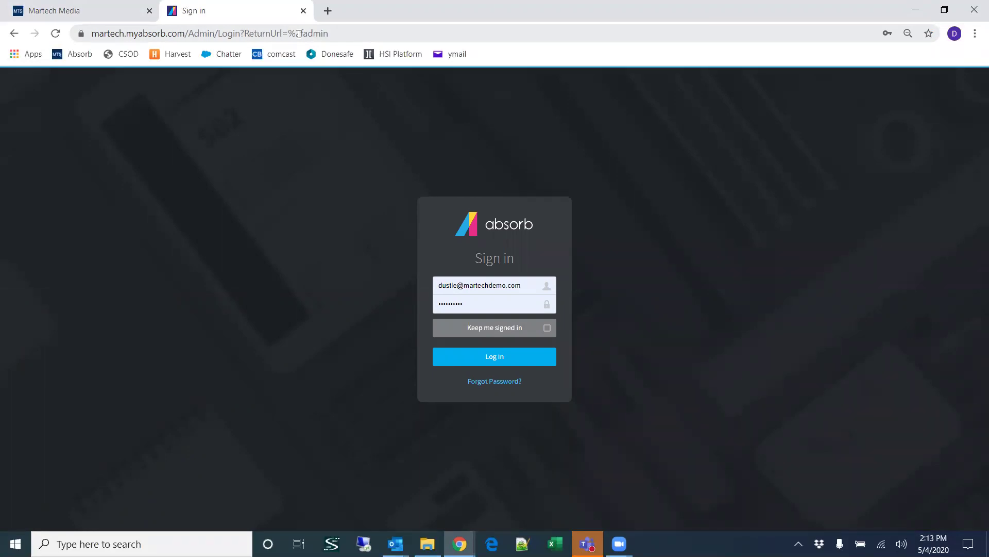
pyautogui.click(67, 11)
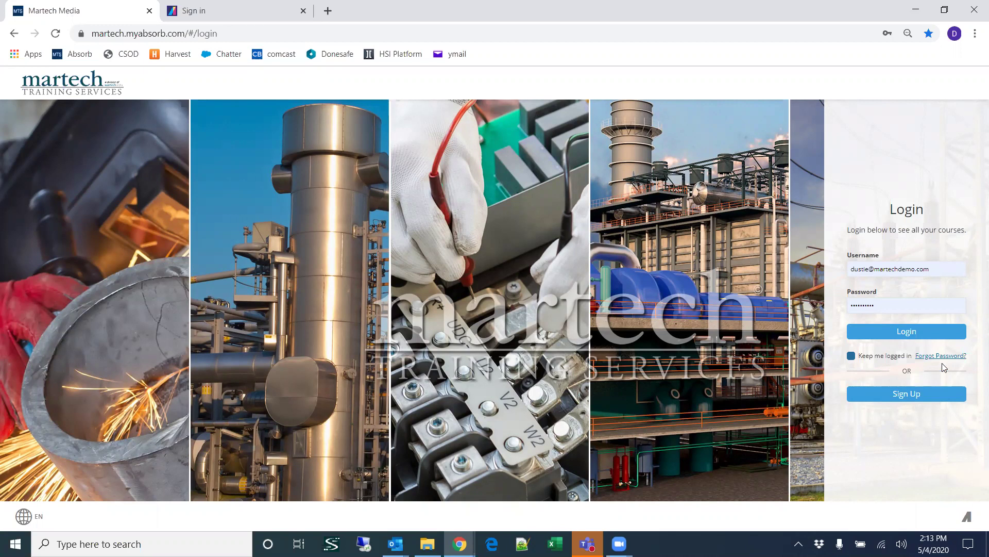
# Step: Log in on the Martech learner page to reach the Welcome dashboard and course Catalog
pyautogui.click(902, 334)
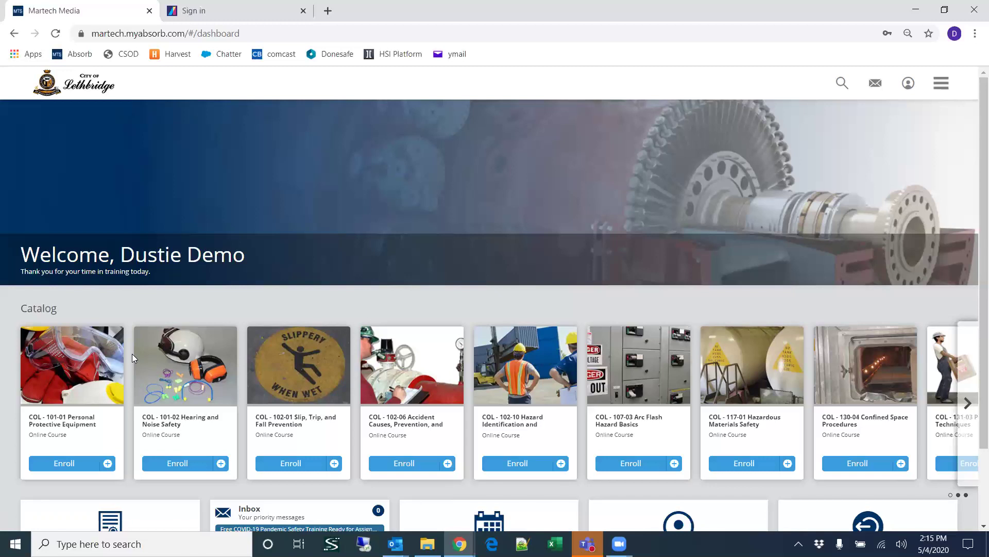
# Step: Scroll down to show the Transcript, Inbox, Calendar, Edit Profile and Logout tiles
pyautogui.moveTo(144, 343)
pyautogui.scroll(-2, 190, 329)
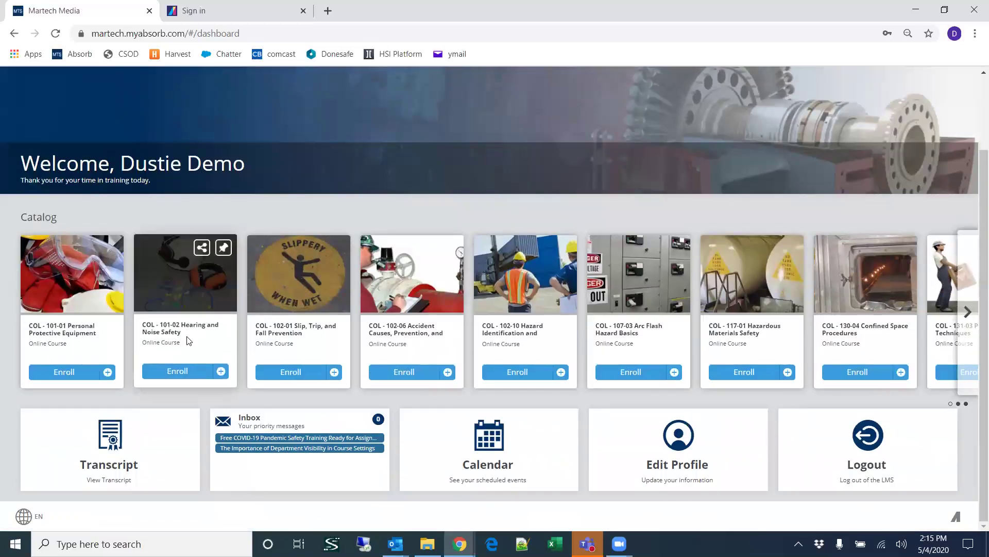
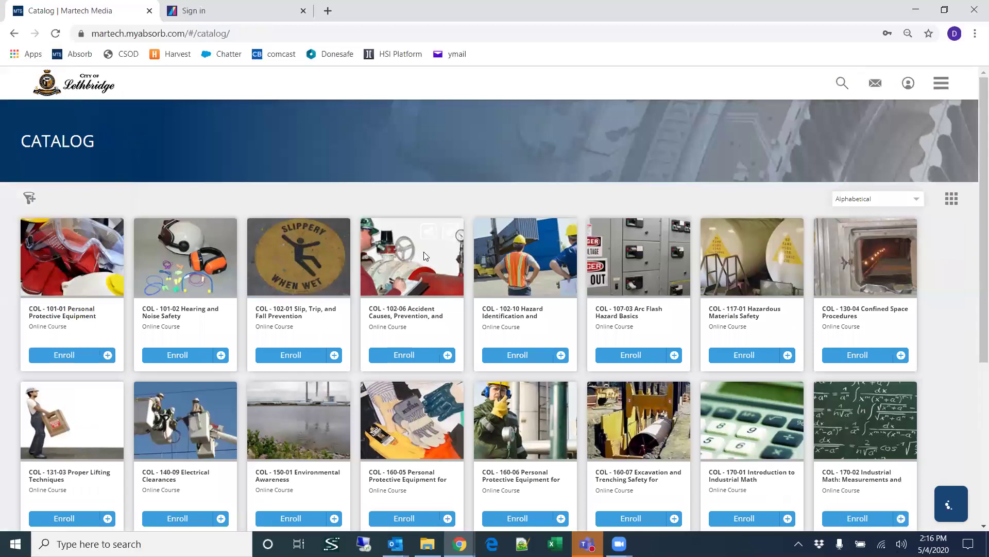
# Step: Open the search filters, toggle Show Categories on and off, and search Course Name 'safety'
pyautogui.click(29, 199)
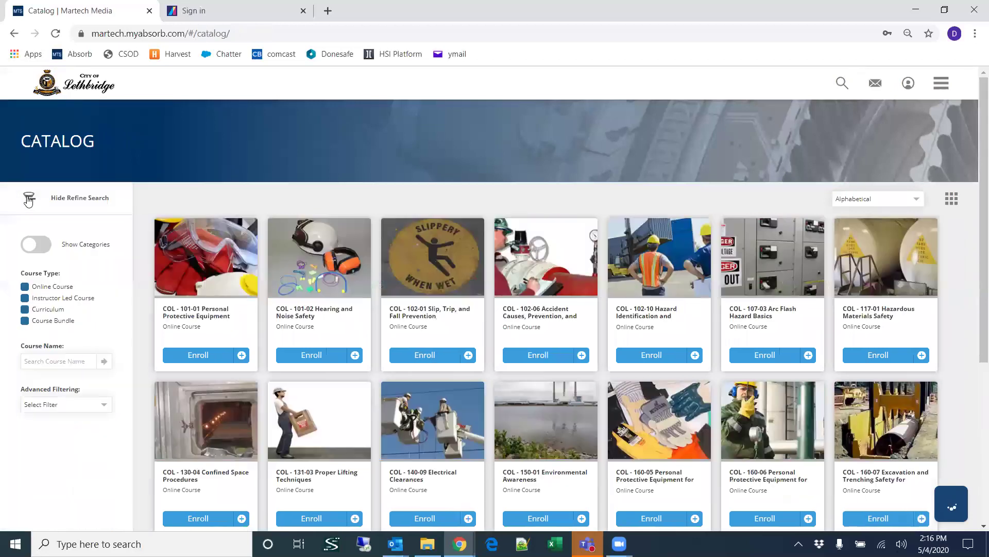
pyautogui.click(35, 246)
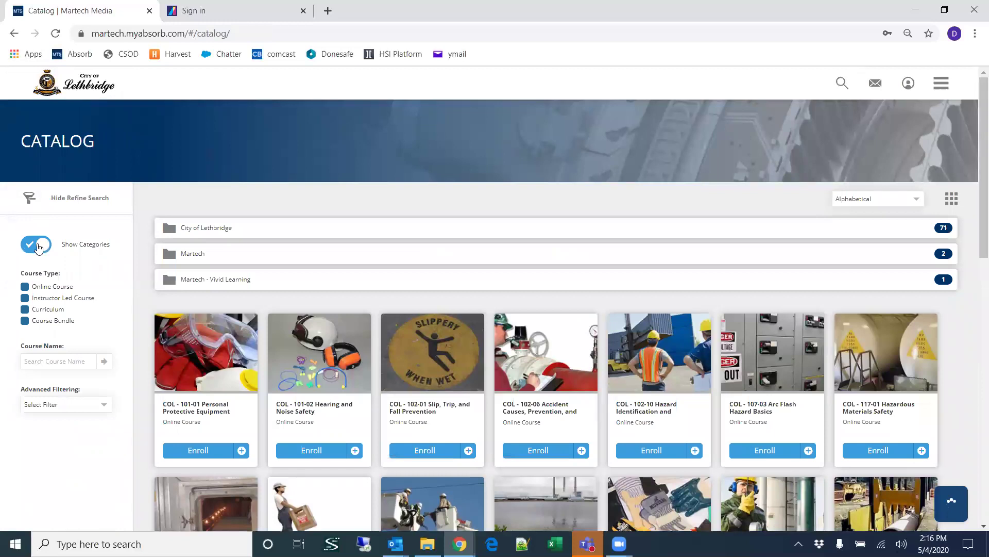
pyautogui.click(37, 246)
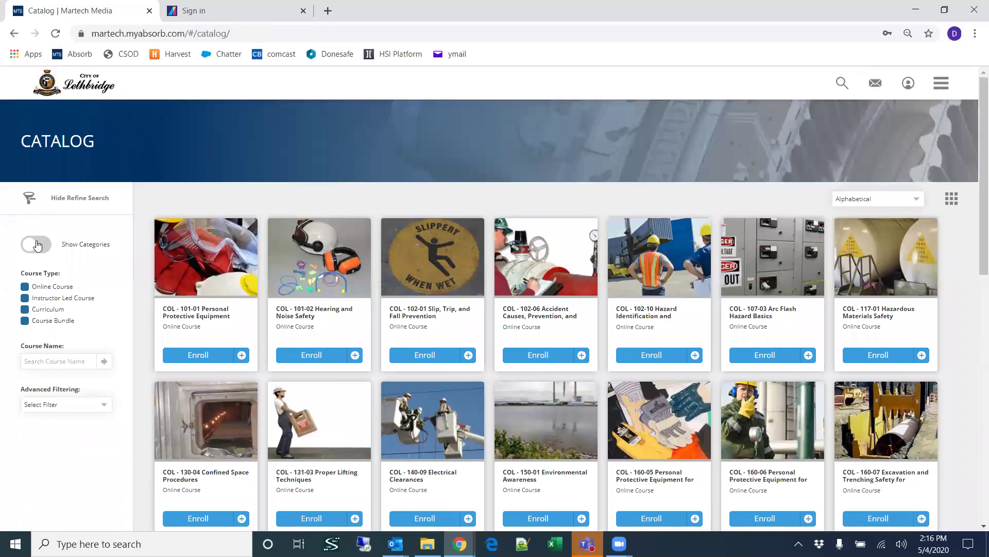
pyautogui.click(60, 361)
pyautogui.write('safety')
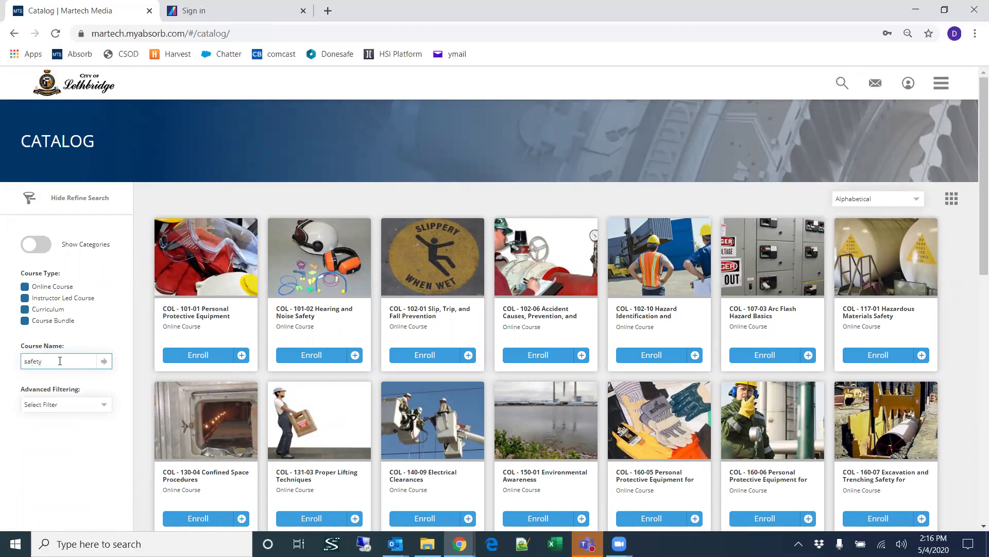
pyautogui.press('Return')
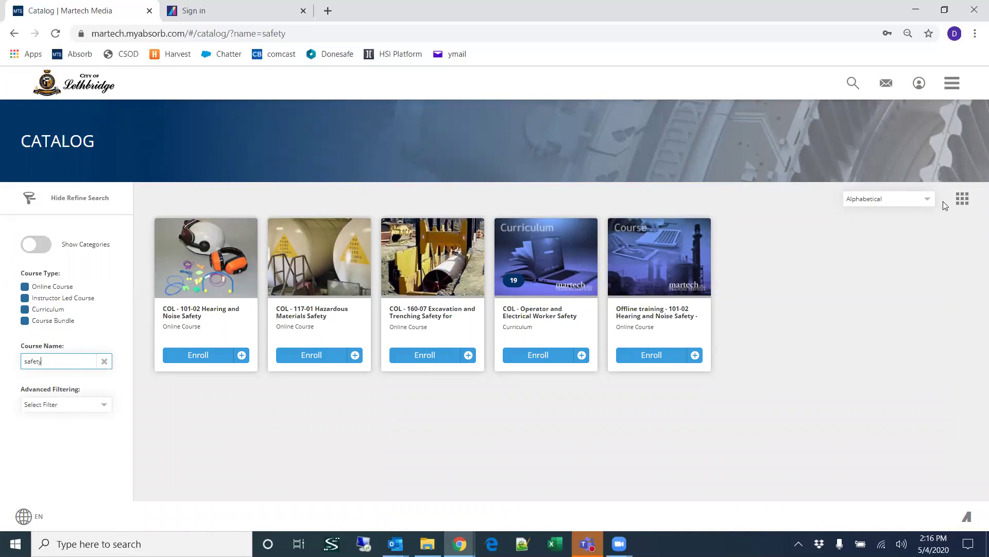
# Step: Switch the safety results to the compact table view and enroll in COL - 101-02 Hearing and Noise Safety
pyautogui.click(971, 202)
pyautogui.click(877, 213)
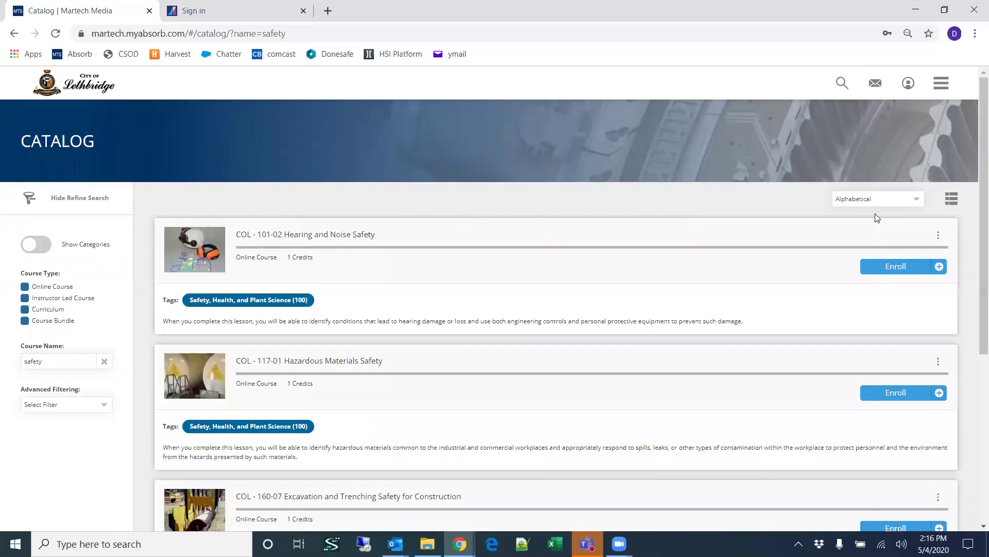
pyautogui.click(953, 202)
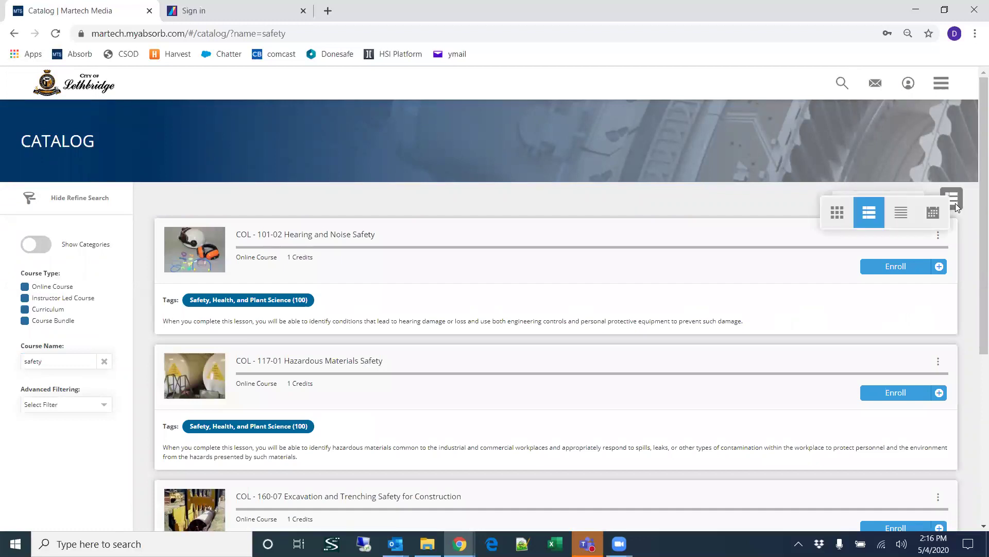
pyautogui.click(901, 214)
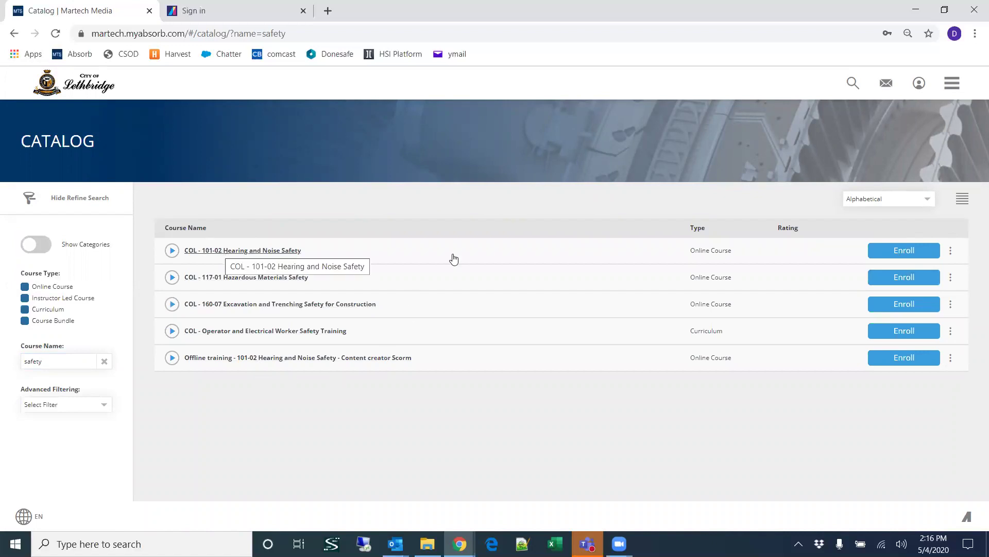
pyautogui.click(895, 254)
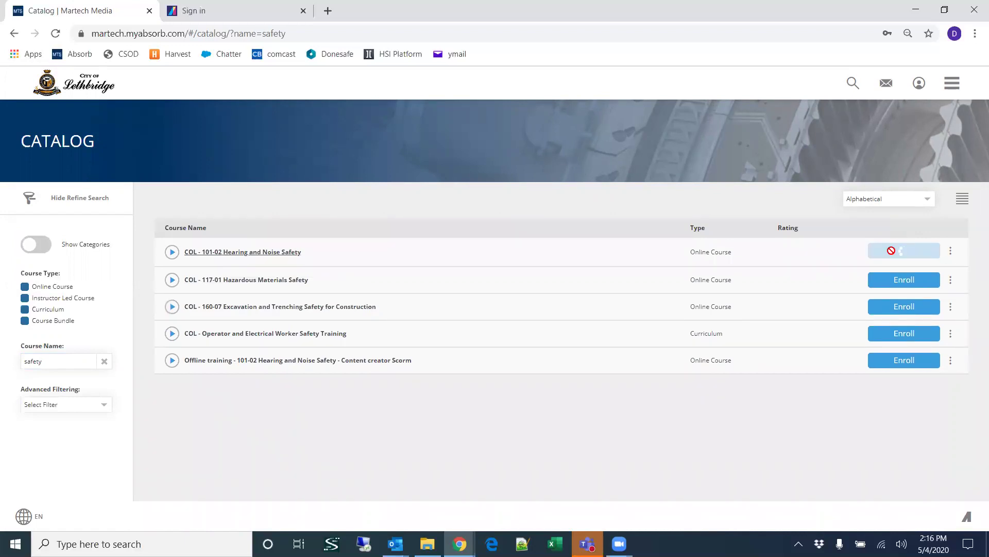
# Step: Start the Hearing and Noise Safety lesson, reposition its player window, then close the player
pyautogui.click(903, 253)
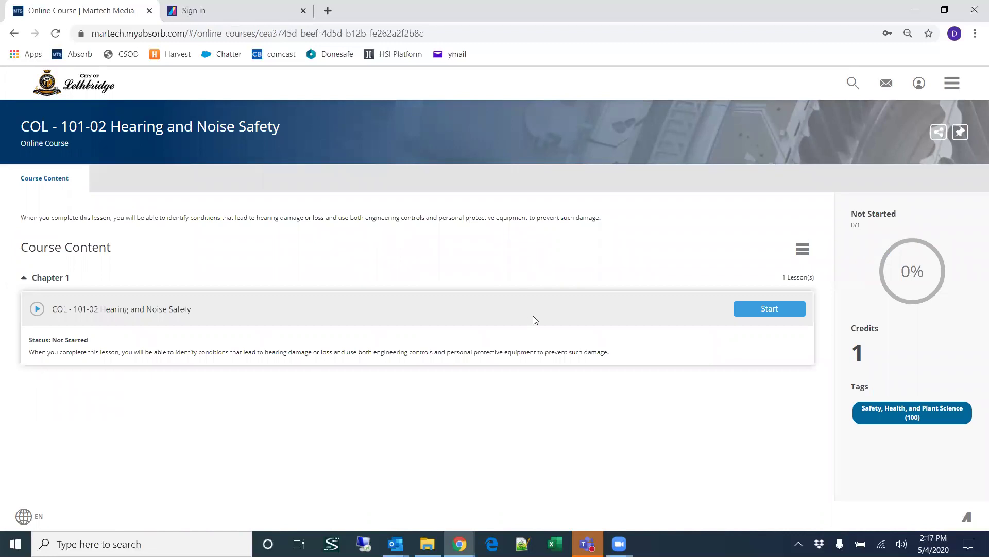
pyautogui.click(752, 308)
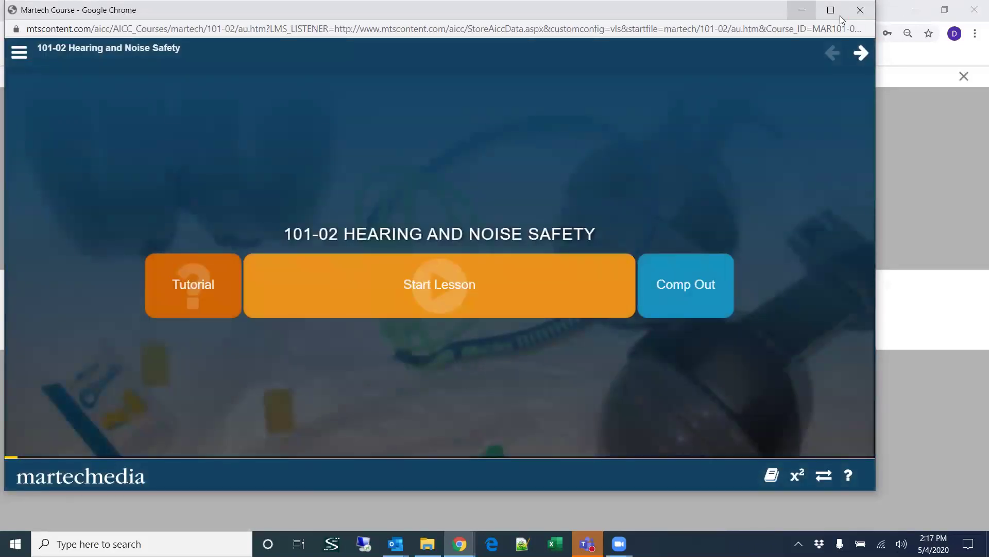
pyautogui.moveTo(840, 16); pyautogui.dragTo(973, 327)
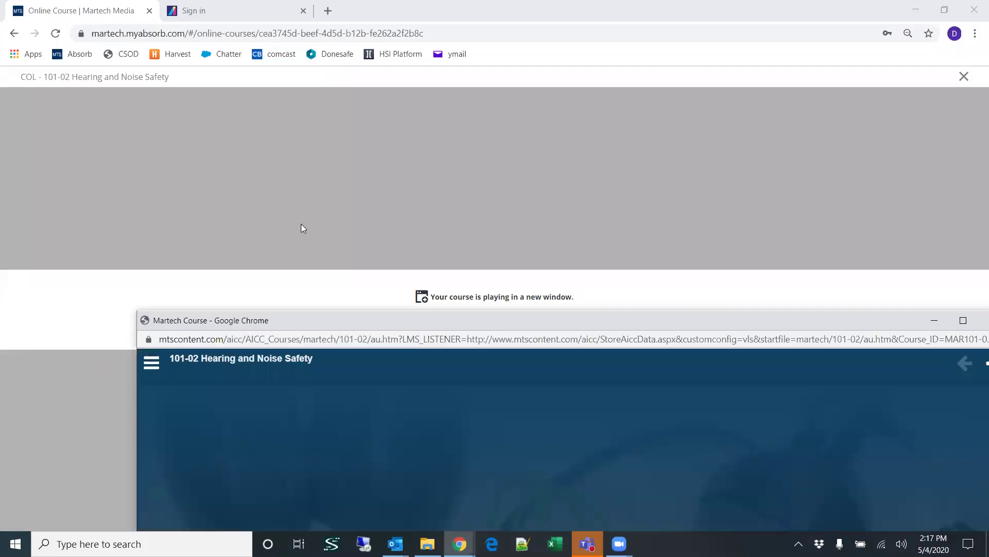
pyautogui.moveTo(455, 317); pyautogui.dragTo(374, 114)
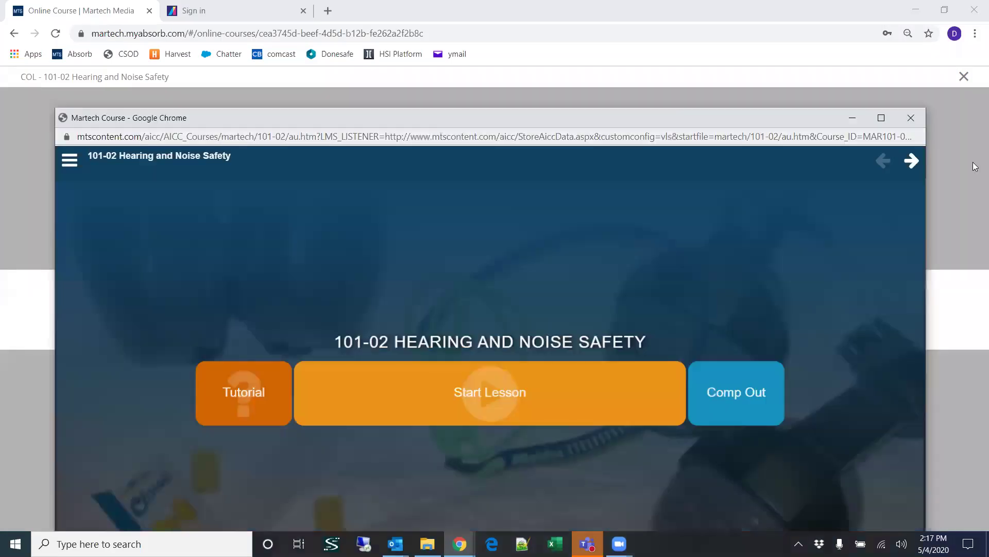
pyautogui.click(910, 119)
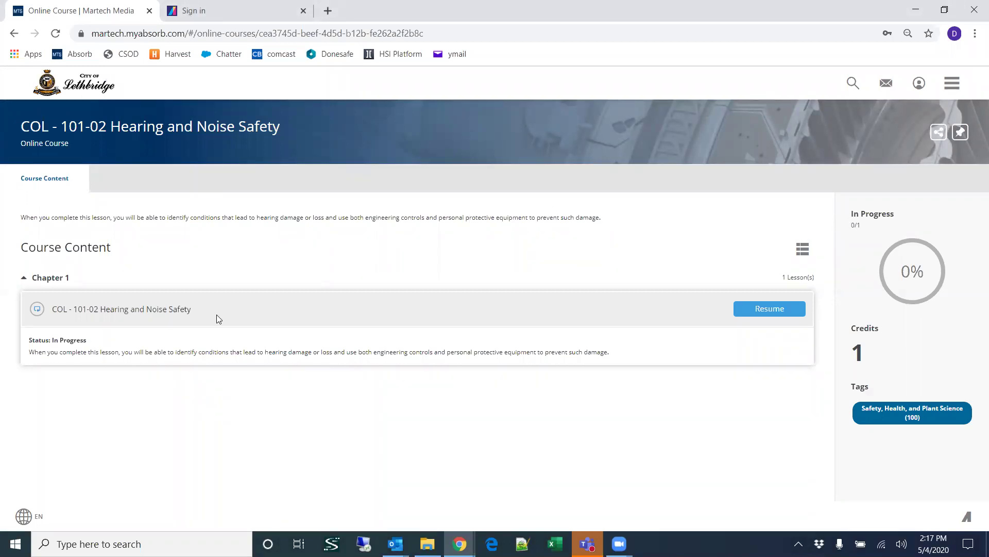
# Step: Resume the course, then return to the dashboard via the City of Lethbridge logo and scroll through it
pyautogui.click(777, 317)
pyautogui.click(81, 97)
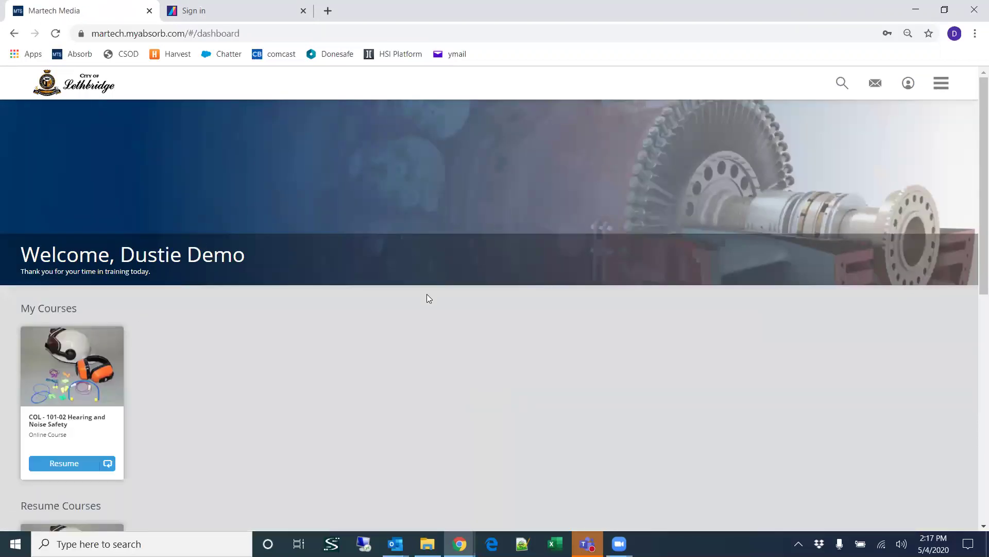
pyautogui.scroll(-3, 424, 296)
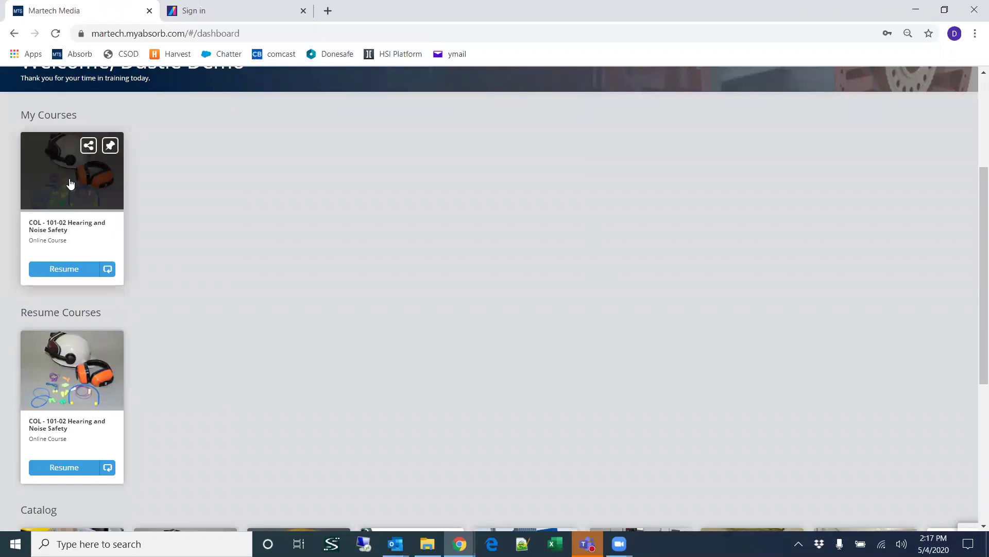
pyautogui.scroll(-1, 60, 381)
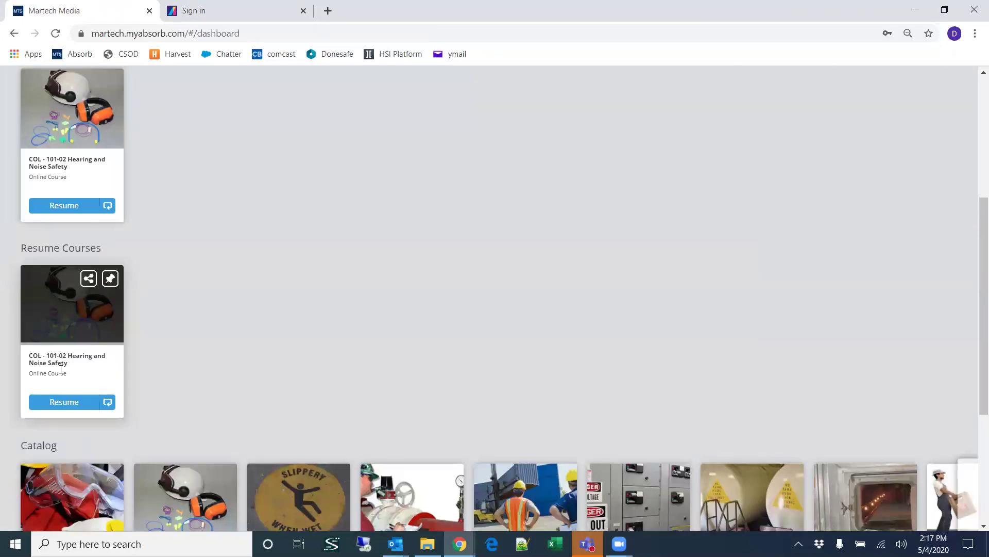
pyautogui.scroll(-1, 69, 353)
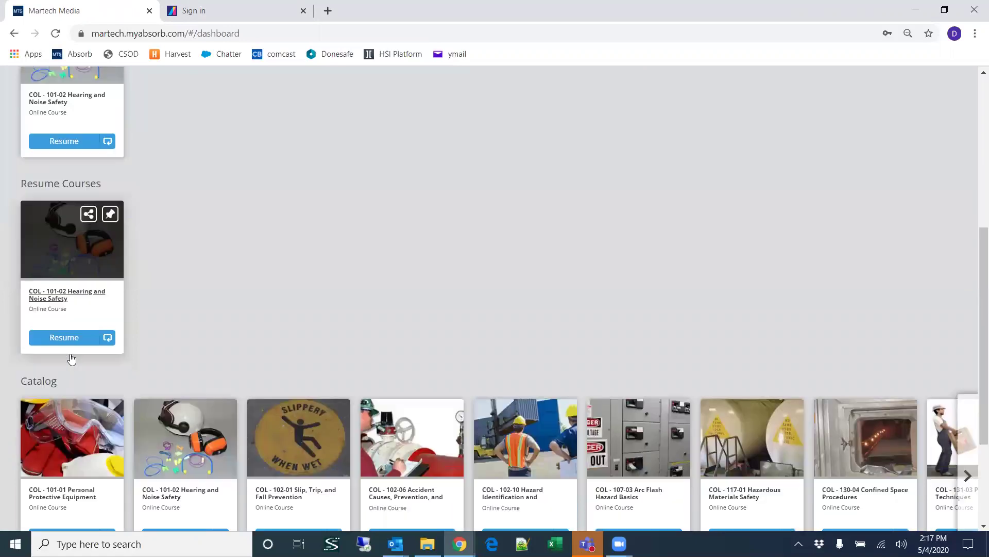
pyautogui.scroll(2, 72, 348)
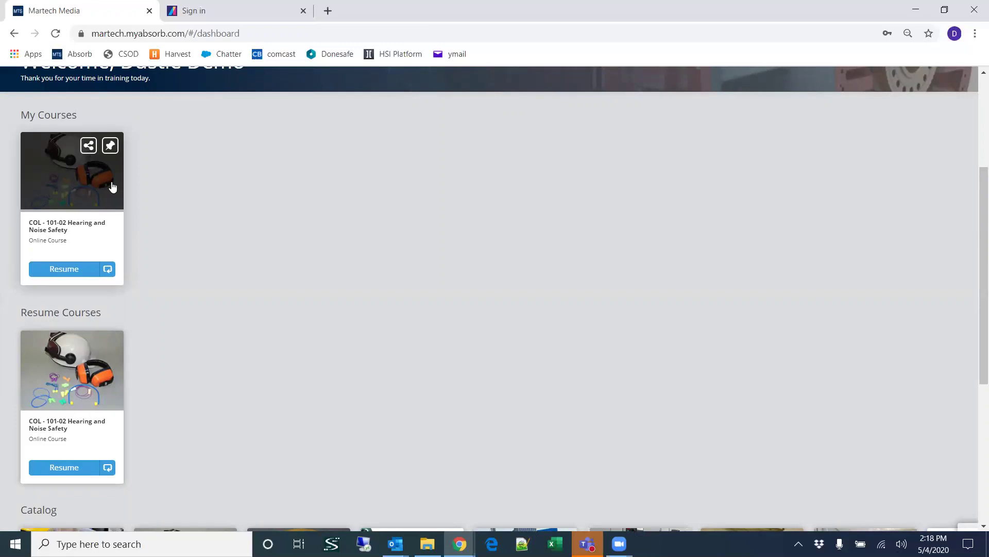
pyautogui.scroll(4, 421, 300)
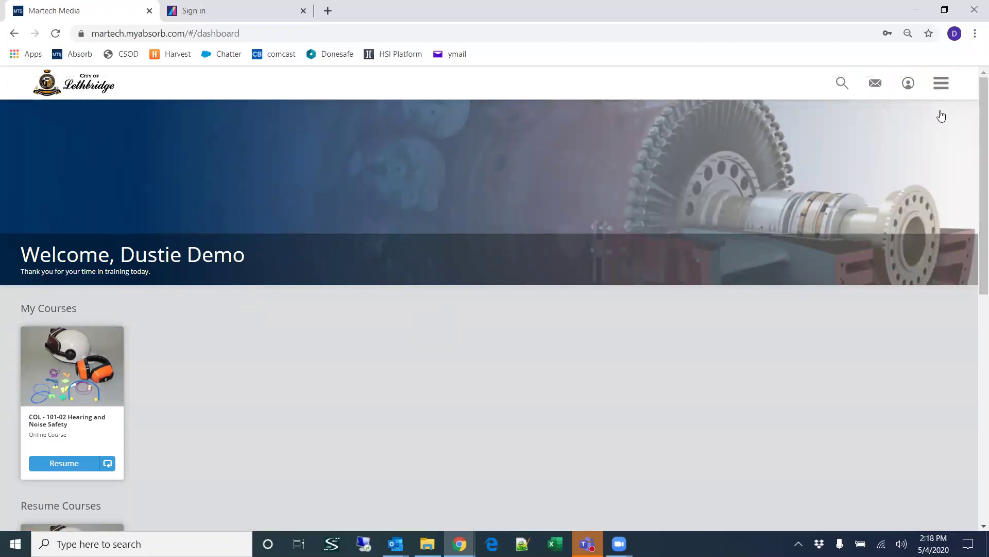
# Step: Open the full Catalog in the detailed card list view, then reopen the navigation menu
pyautogui.click(942, 85)
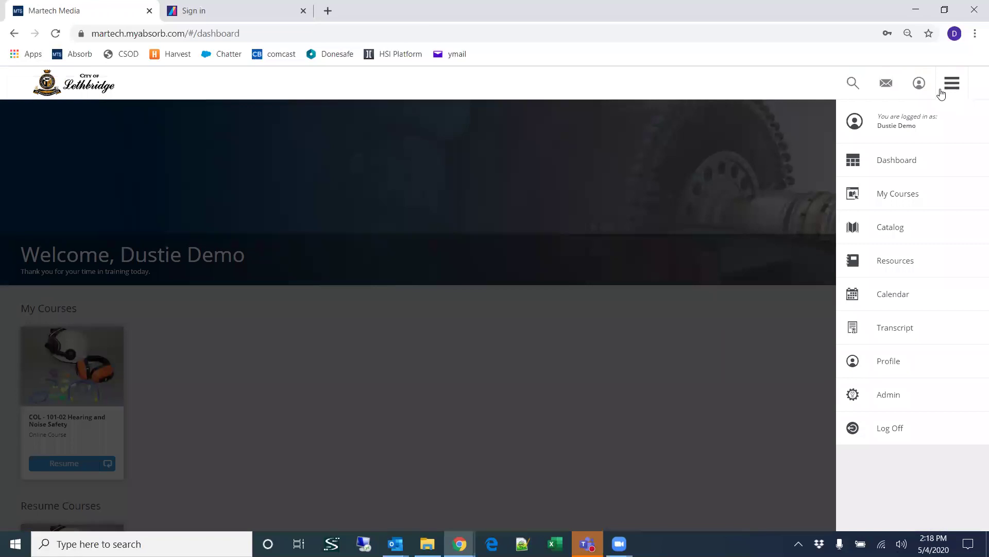
pyautogui.click(890, 229)
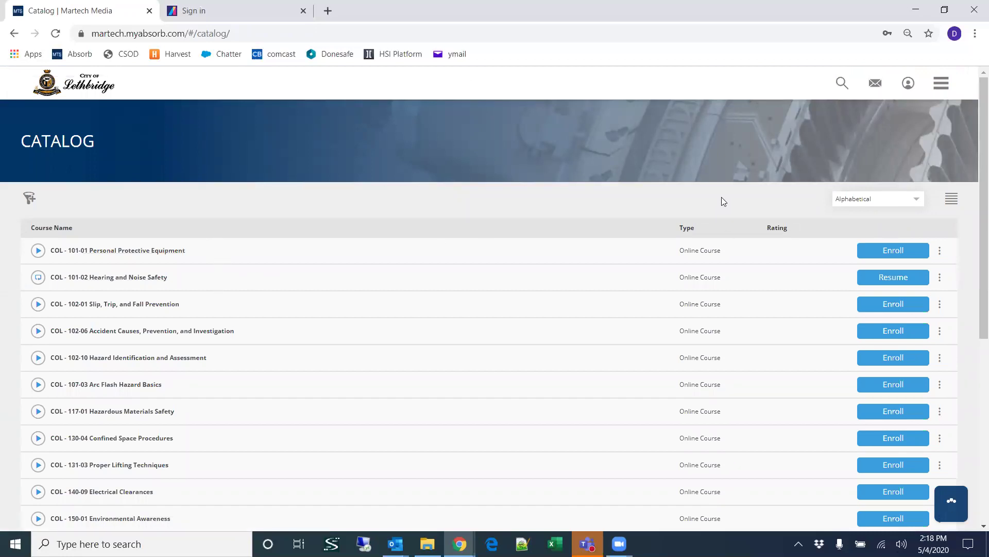
pyautogui.click(953, 201)
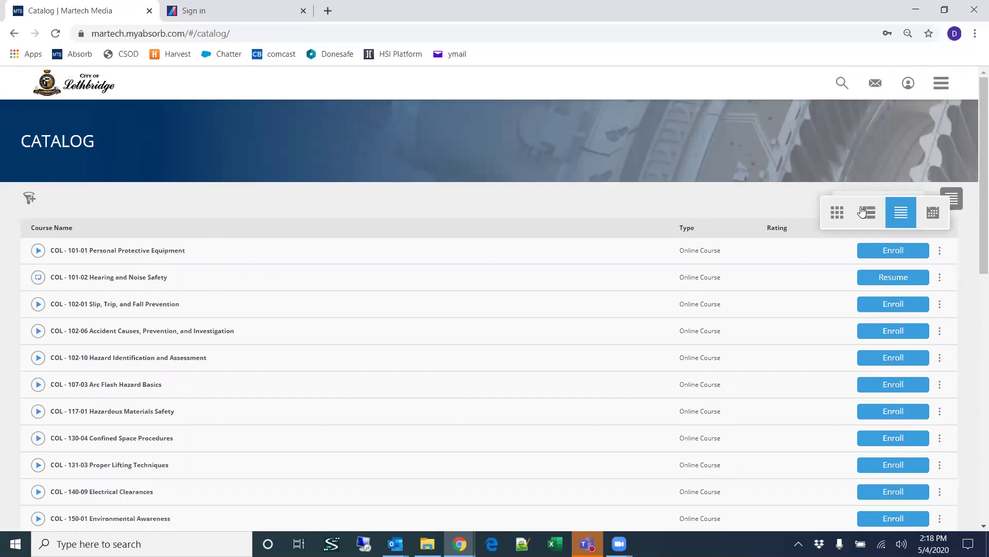
pyautogui.click(864, 212)
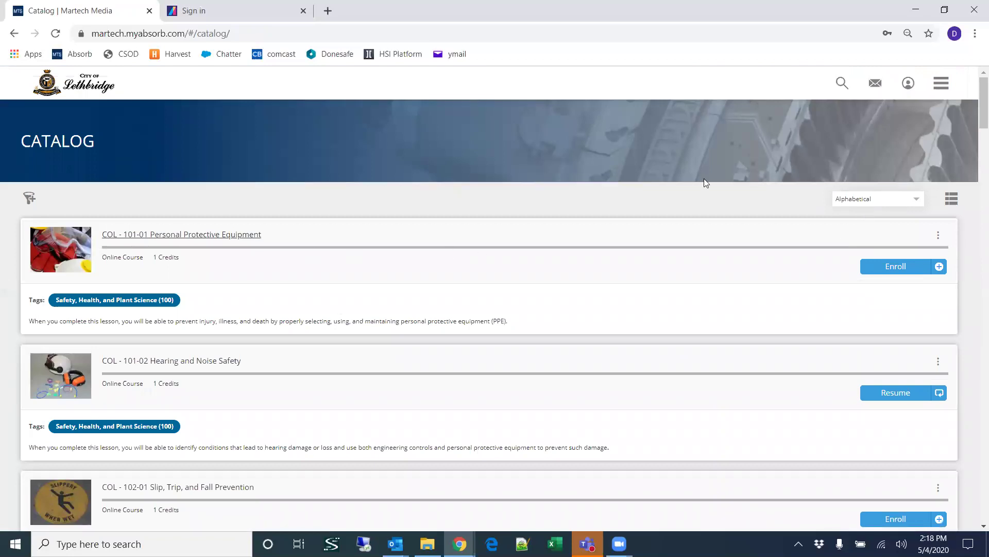
pyautogui.click(942, 85)
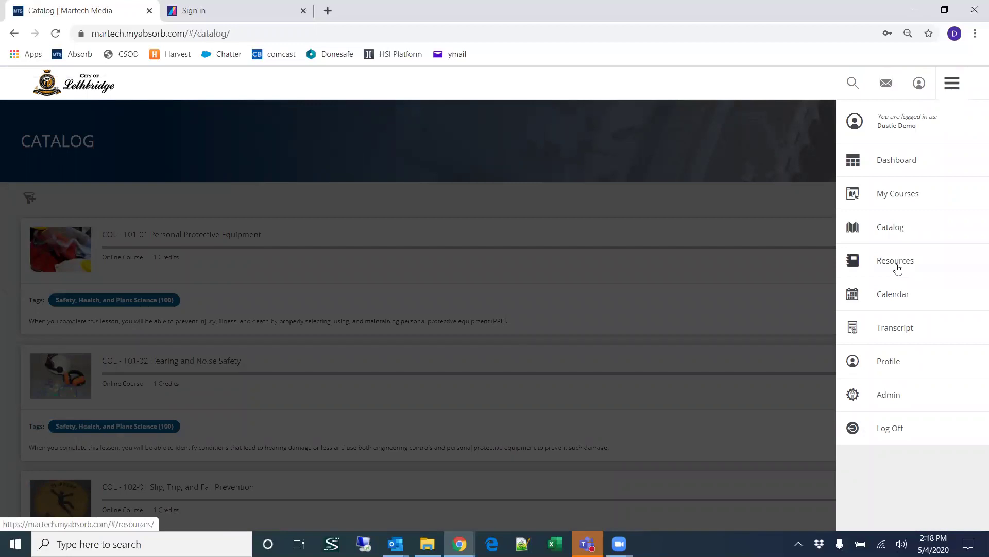
# Step: Go to My Courses and switch it to the grid view showing the Hearing and Noise Safety tile
pyautogui.click(886, 194)
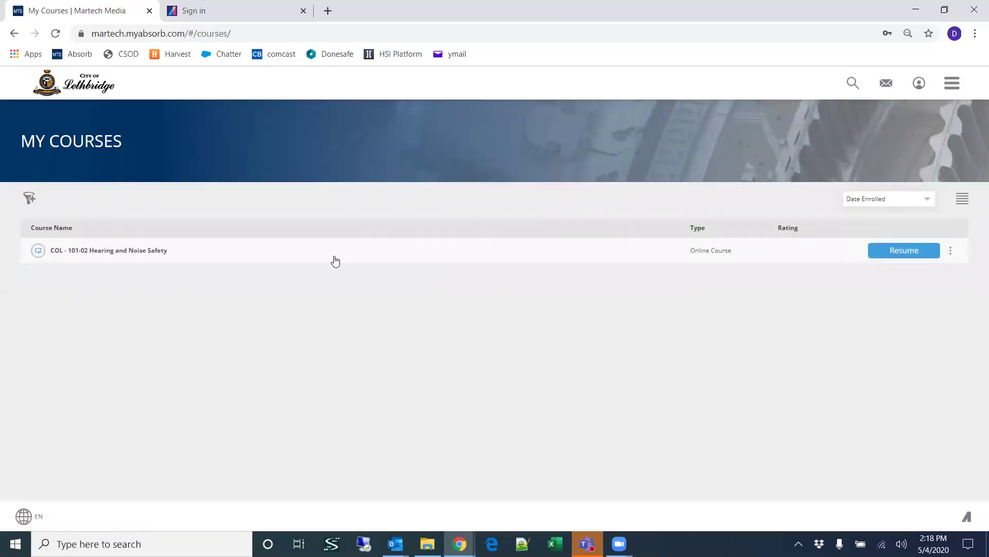
pyautogui.click(963, 199)
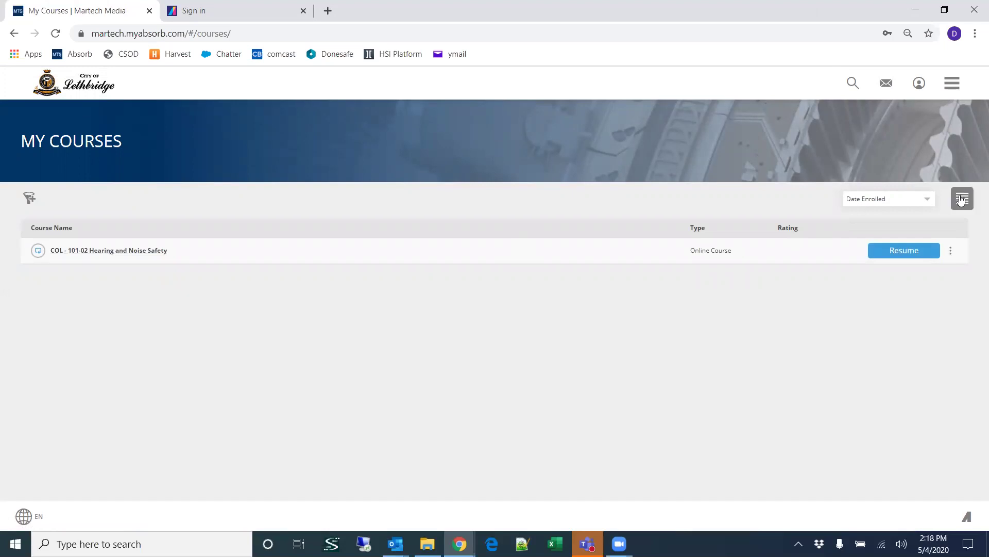
pyautogui.click(853, 213)
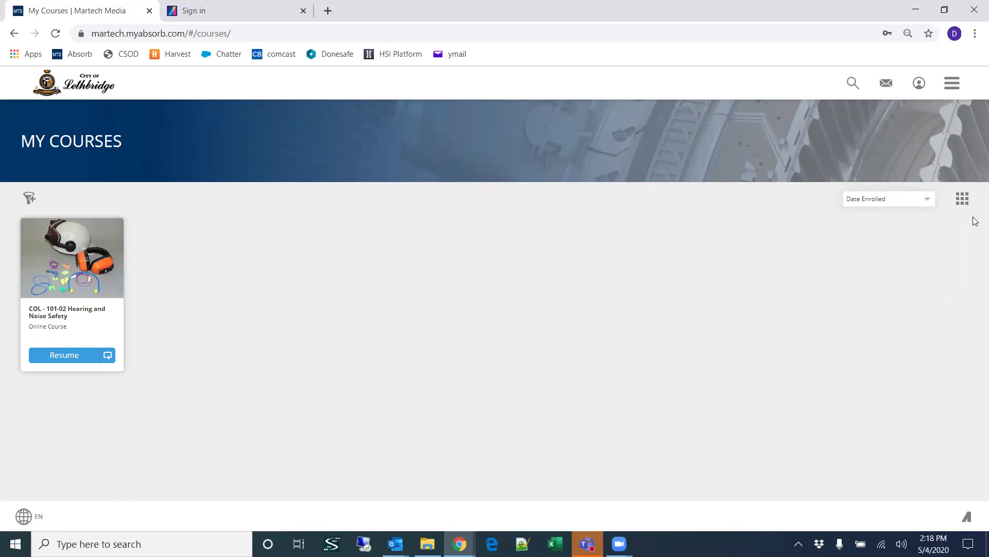
# Step: Open the Profile's Edit Profile form, step through its fields, and close it without saving
pyautogui.click(920, 89)
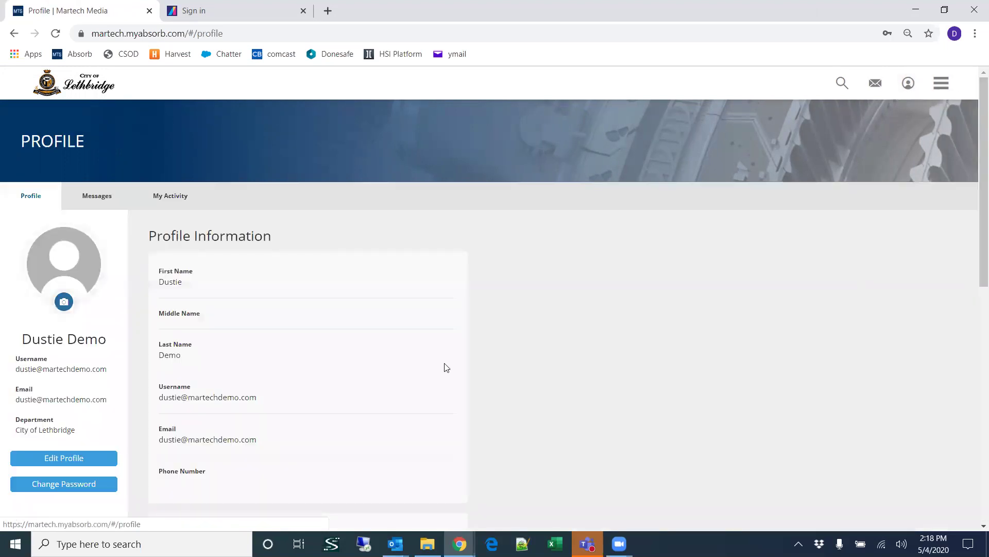
pyautogui.scroll(-3, 361, 349)
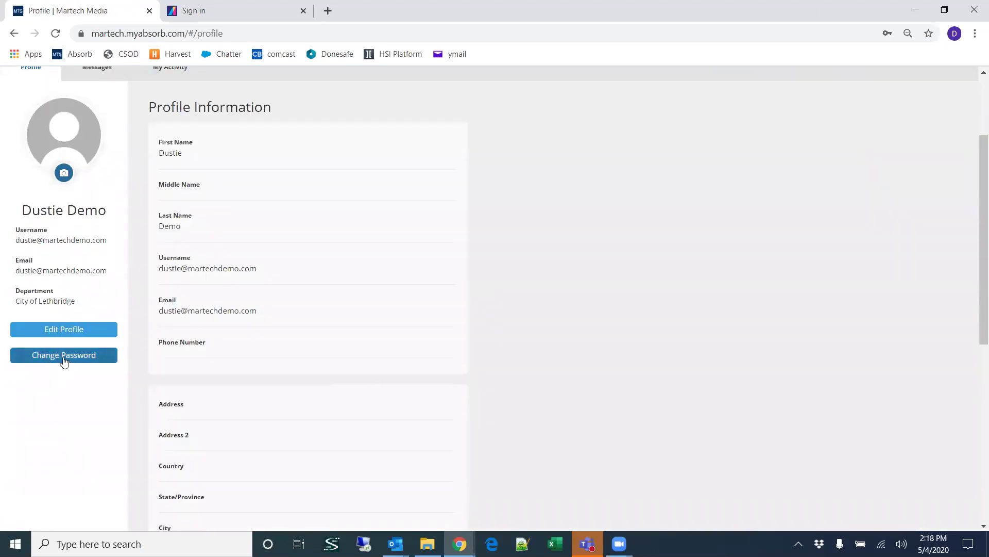
pyautogui.click(49, 329)
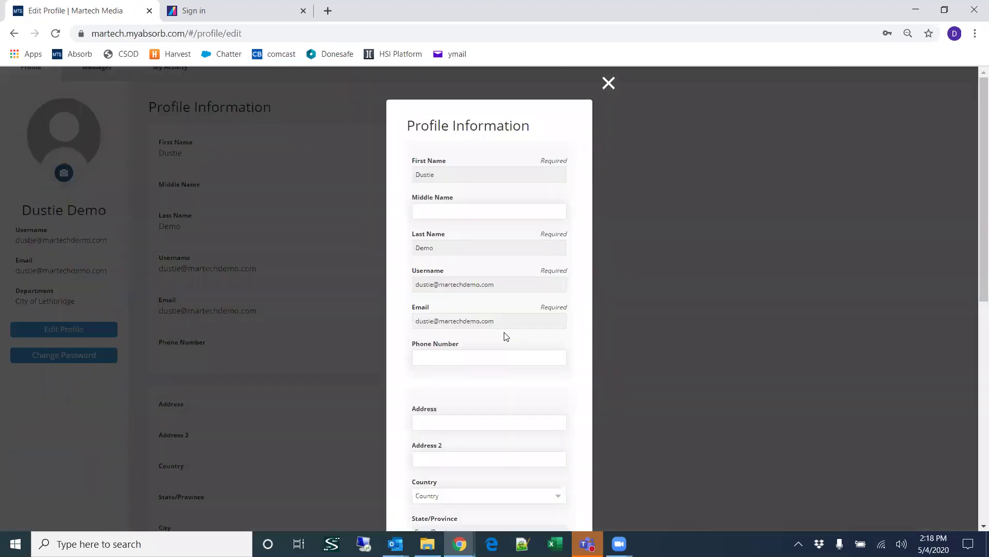
pyautogui.scroll(-4, 488, 411)
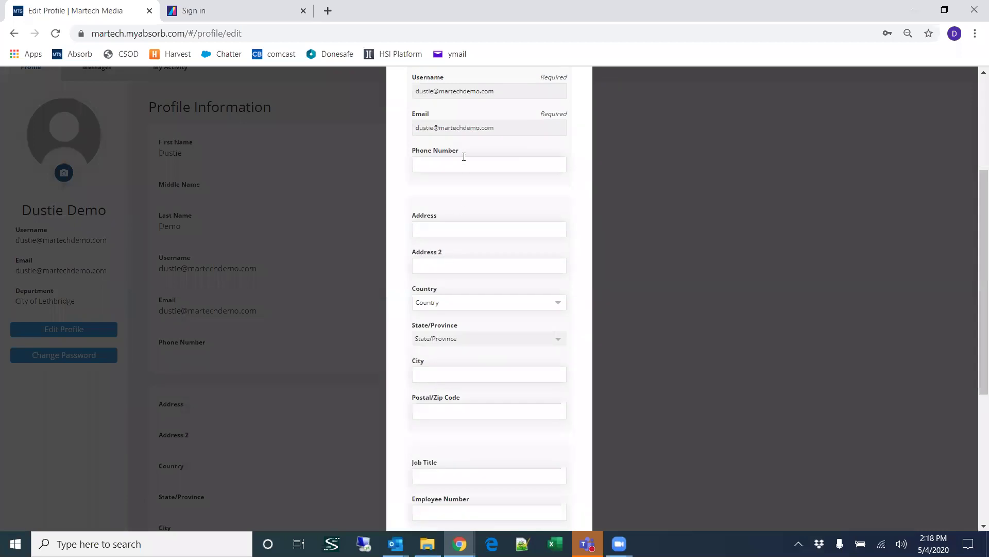
pyautogui.click(463, 159)
pyautogui.click(472, 228)
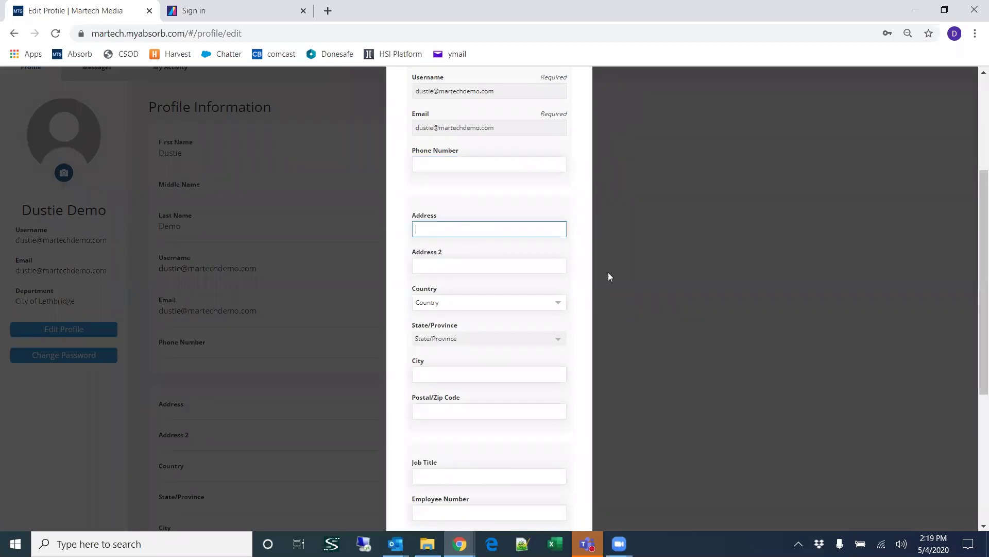
pyautogui.scroll(-5, 552, 351)
pyautogui.scroll(9, 552, 350)
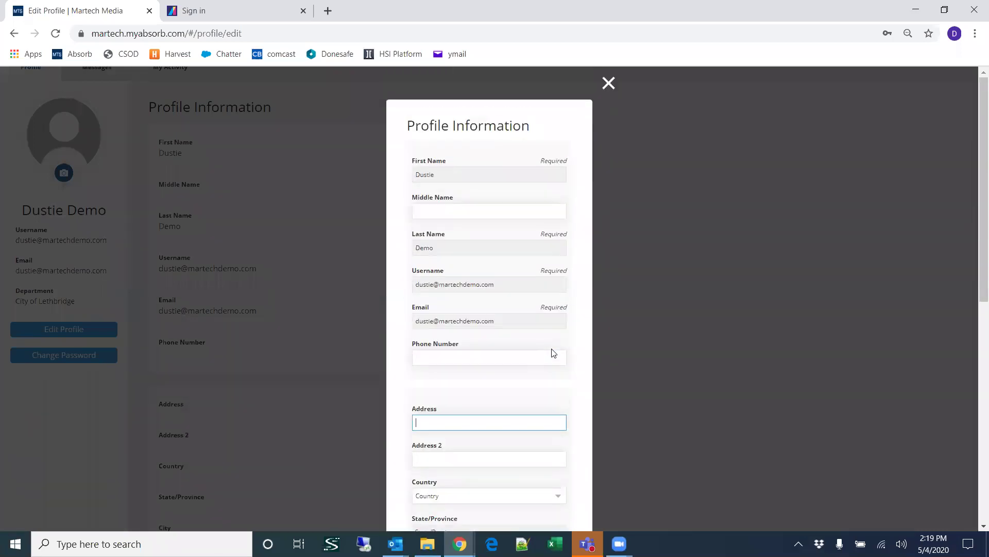
pyautogui.click(511, 282)
pyautogui.click(497, 315)
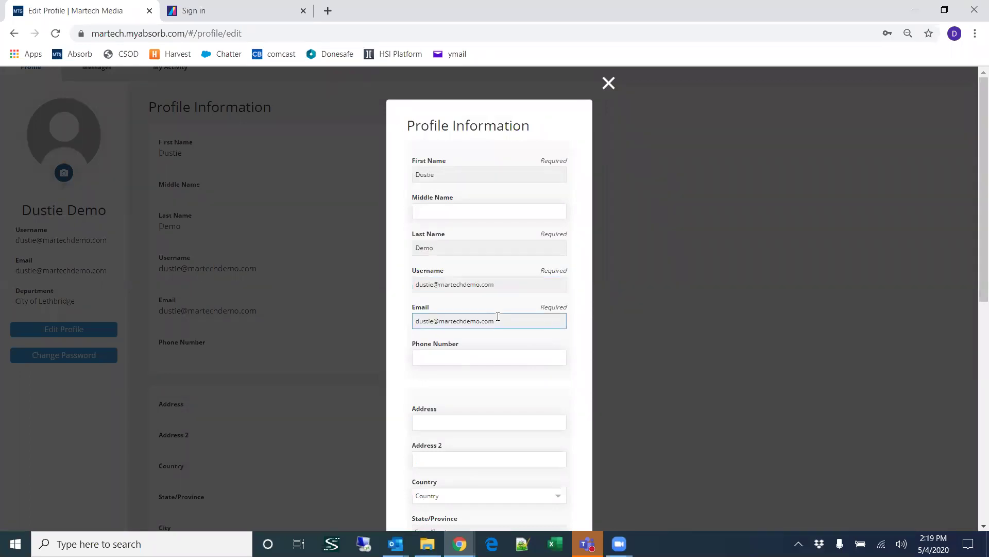
pyautogui.click(476, 249)
pyautogui.click(477, 177)
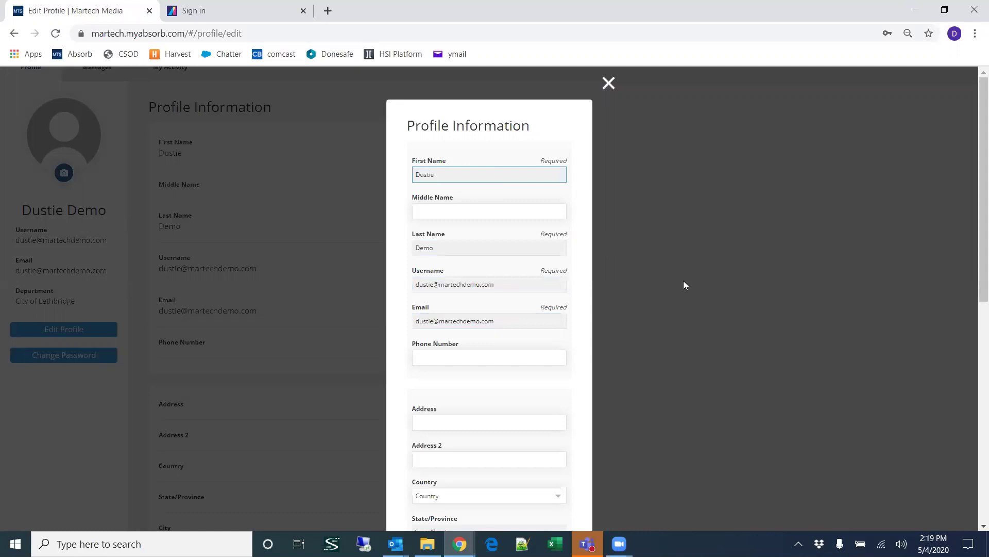
pyautogui.click(608, 83)
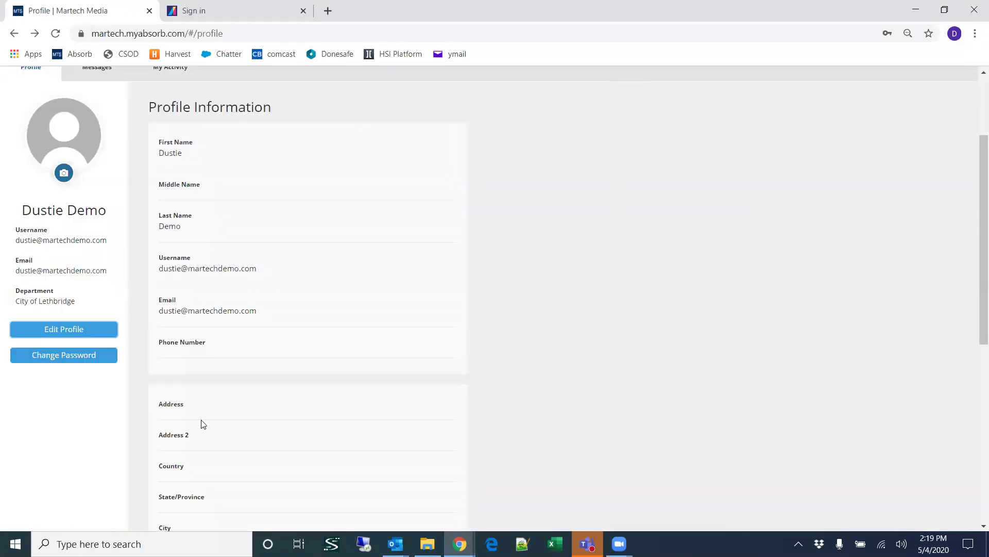
# Step: Open Change Password and cancel it, then bring up the navigation menu
pyautogui.click(72, 362)
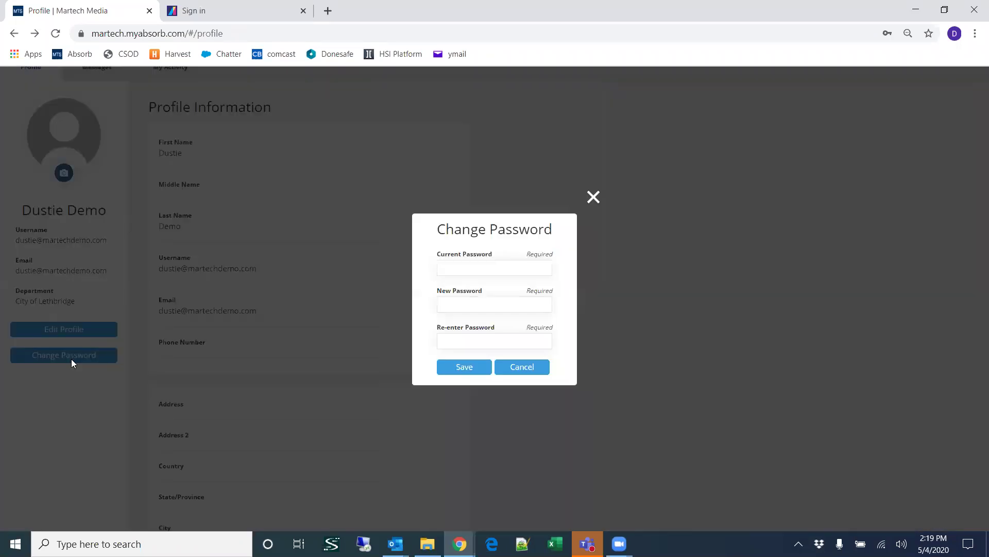
pyautogui.click(522, 367)
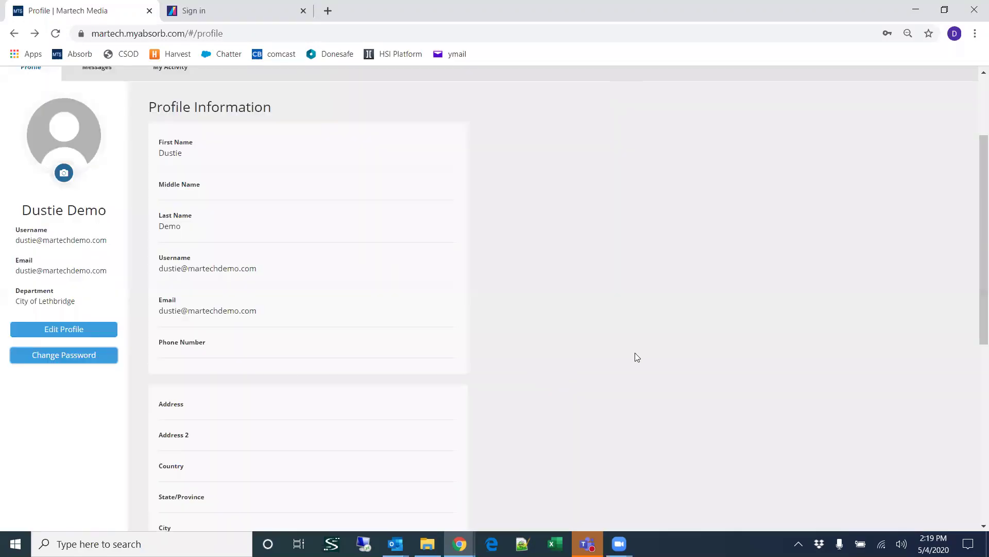
pyautogui.scroll(3, 943, 232)
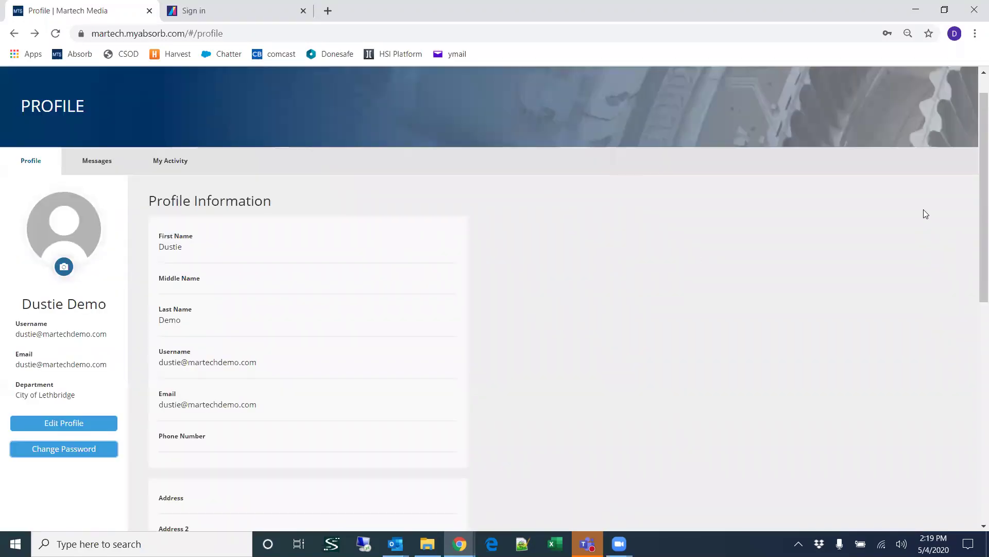
pyautogui.click(949, 87)
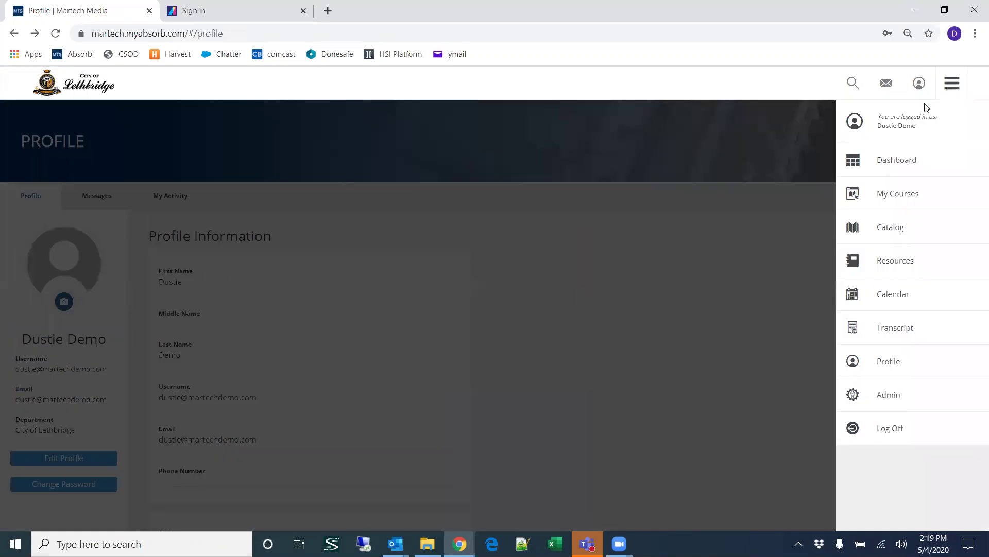
# Step: View My Courses in the May 2020 calendar layout, then reopen the navigation menu
pyautogui.click(898, 298)
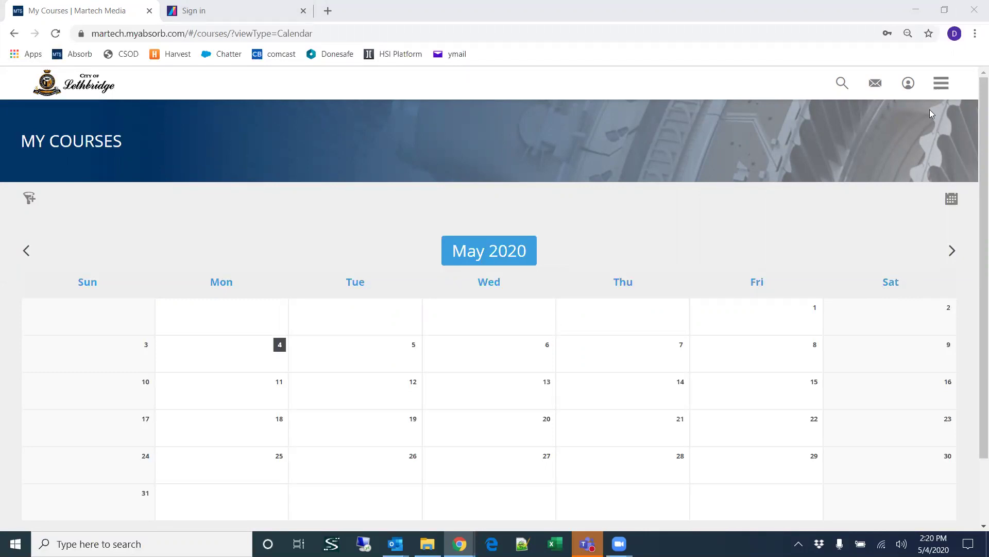
pyautogui.click(944, 86)
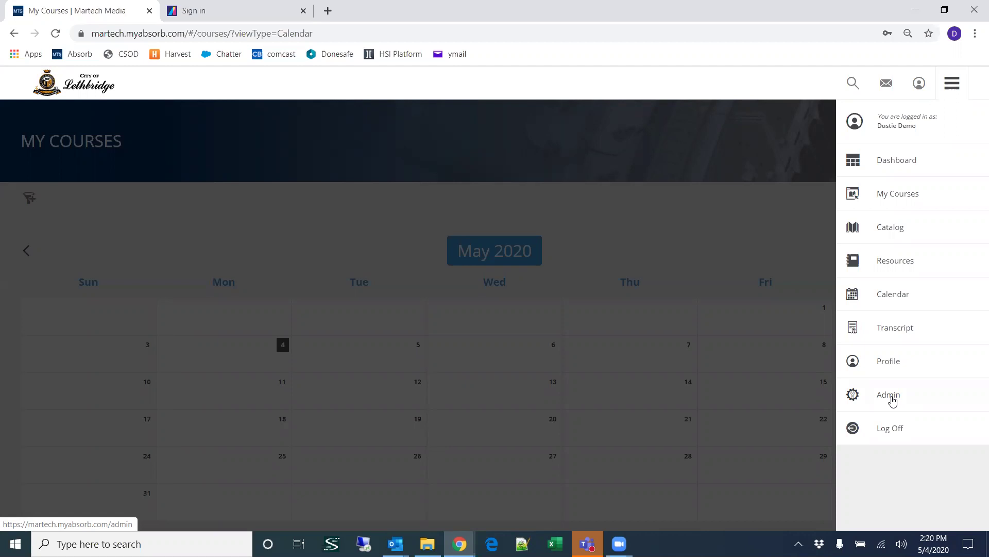
# Step: Switch to the Admin side, flipping to the other browser tab and back to Dashboards
pyautogui.click(889, 397)
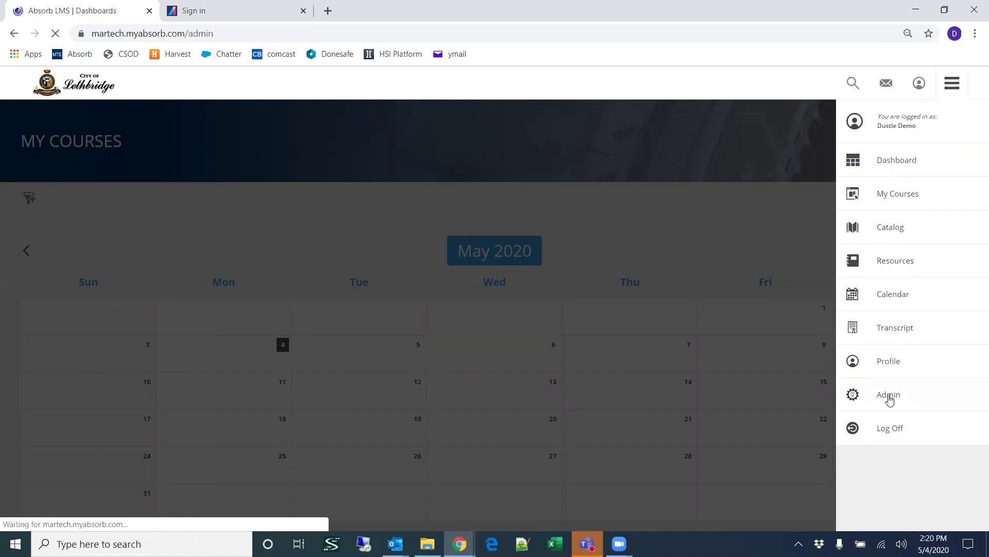
pyautogui.hotkey('ctrl', 'Tab')
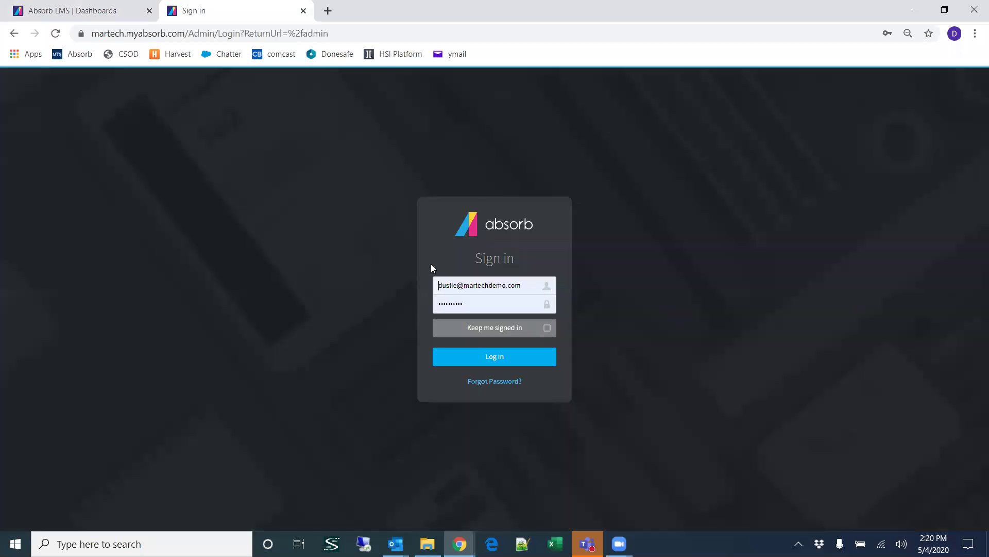
pyautogui.click(73, 14)
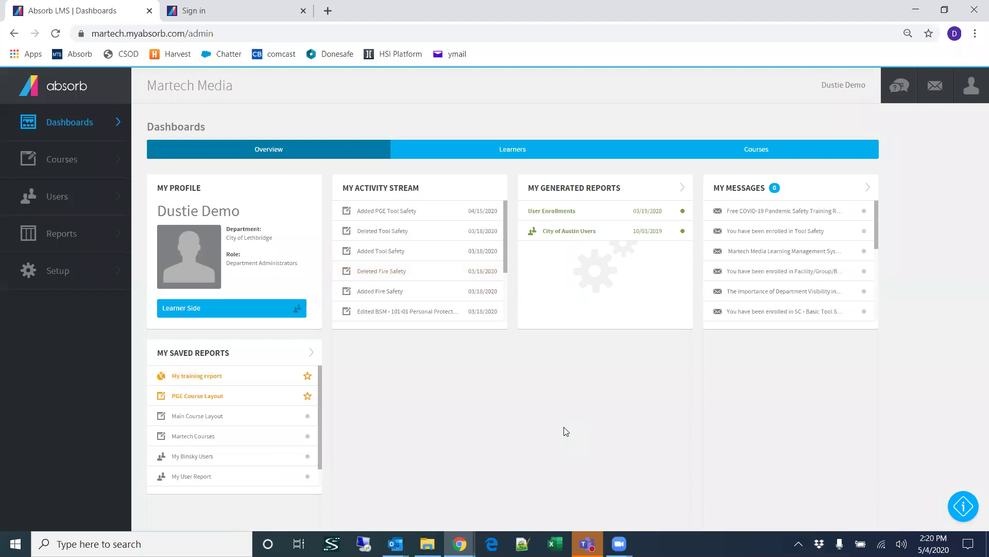
# Step: Return to the Learner Side, go back to Admin, and open the account options panel
pyautogui.click(178, 312)
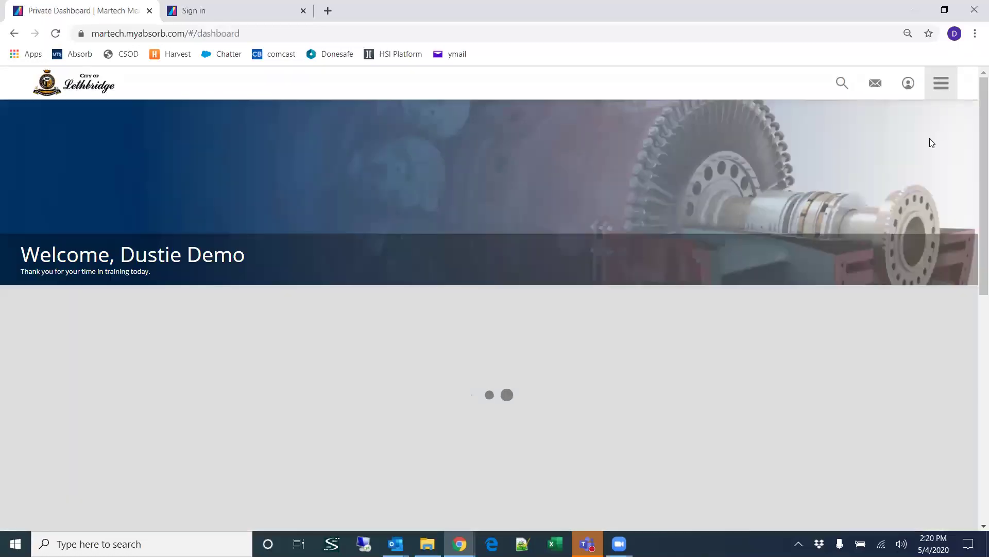
pyautogui.click(939, 84)
pyautogui.click(891, 401)
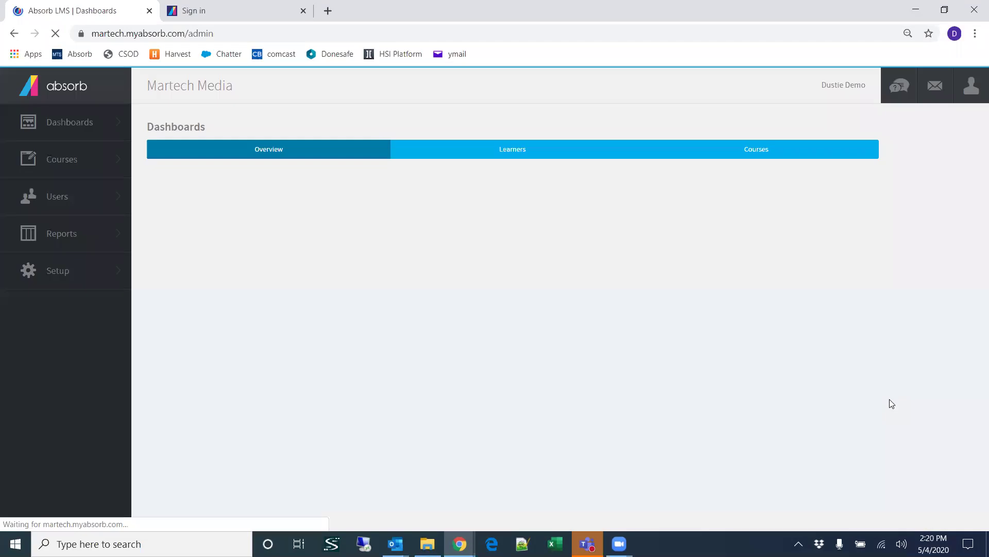
pyautogui.click(972, 88)
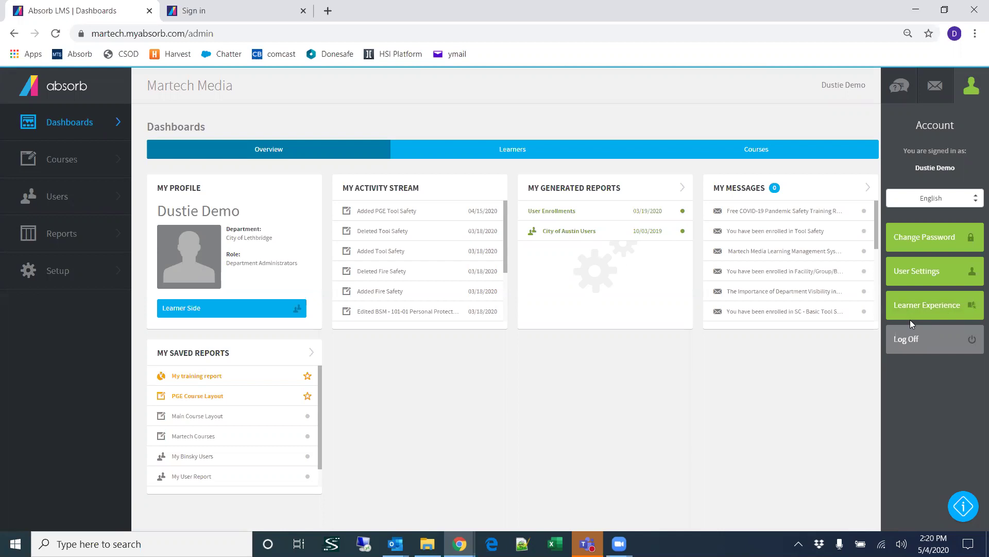
# Step: Close the Account panel and open the Learners tab showing 85 total learners
pyautogui.click(666, 374)
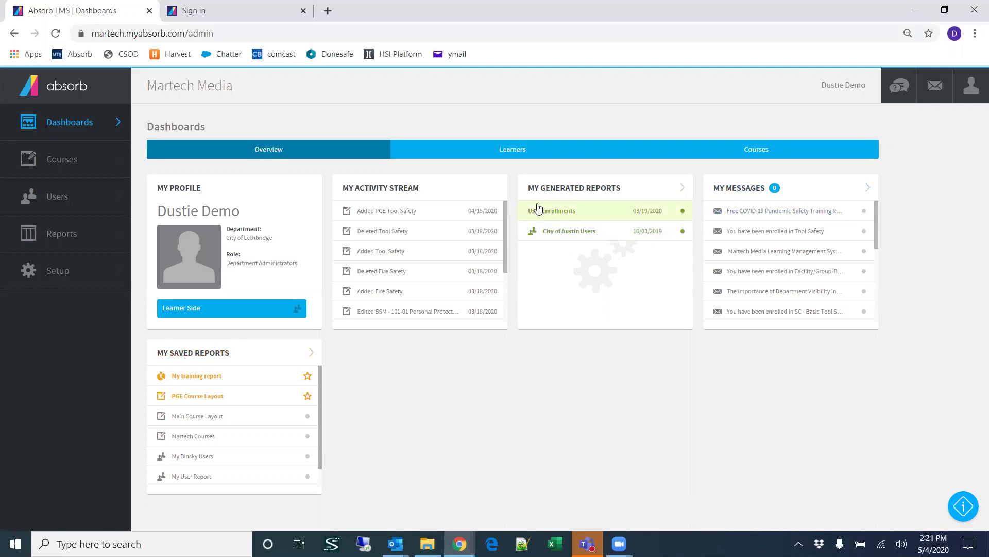
pyautogui.click(494, 153)
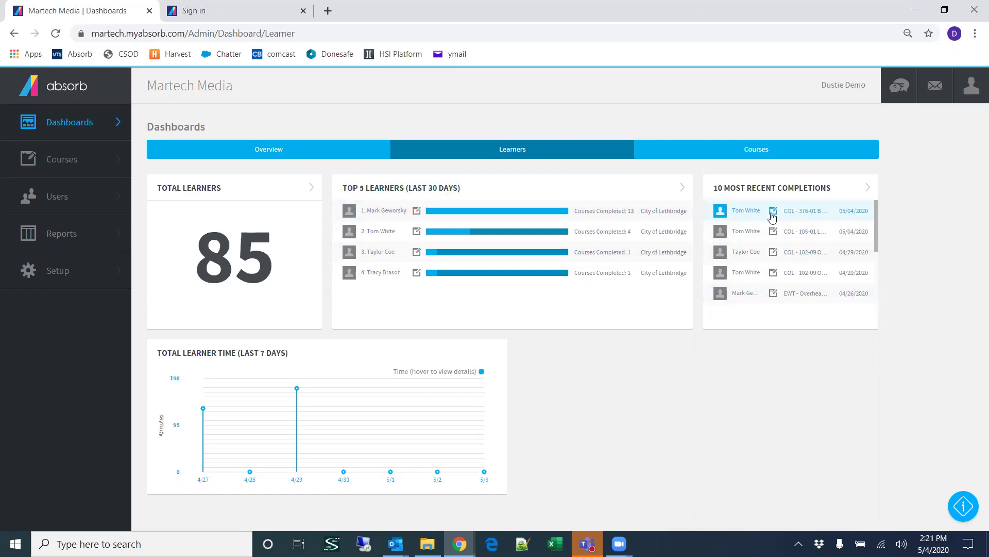
# Step: View the Courses dashboard, then open the full Courses list of 602 courses
pyautogui.click(732, 154)
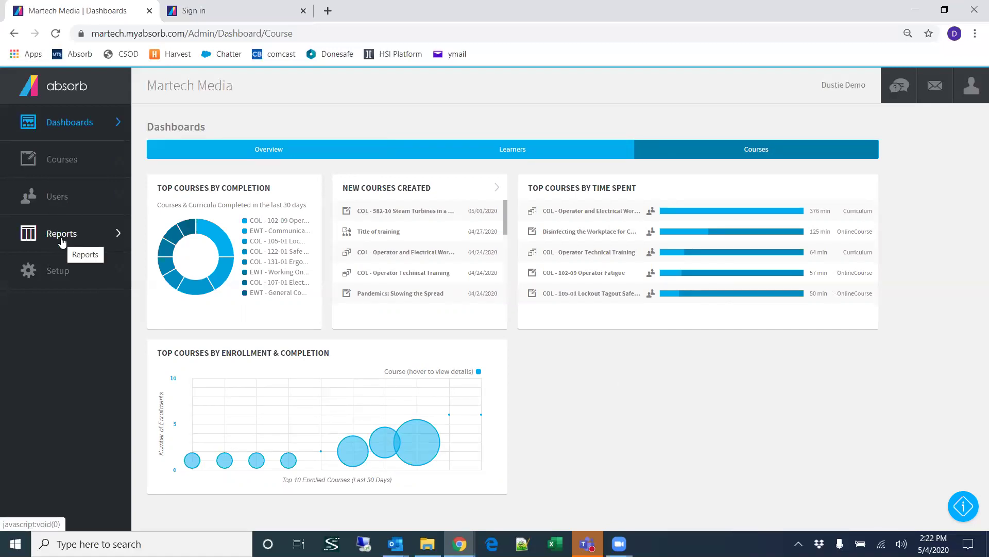
pyautogui.click(80, 163)
pyautogui.click(63, 121)
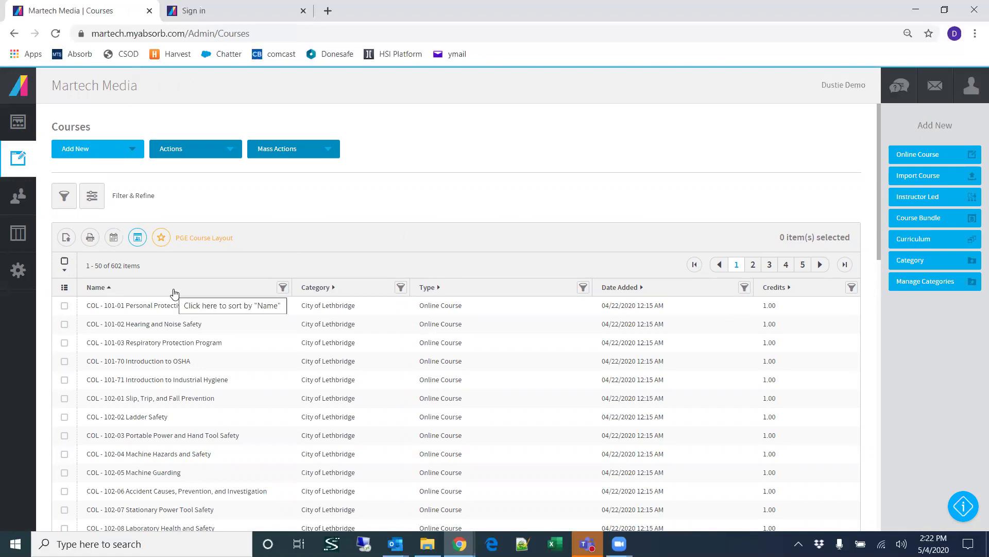
pyautogui.moveTo(11, 206)
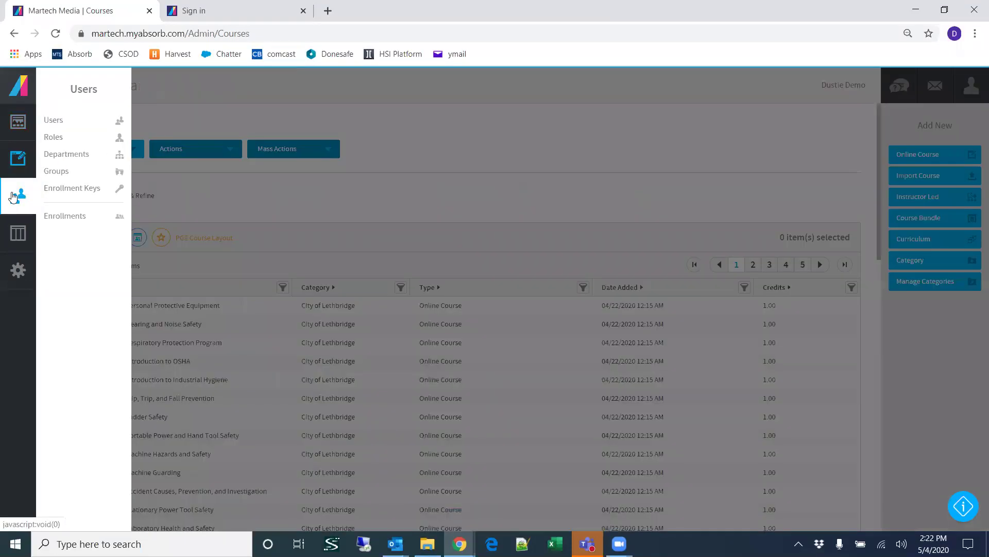
pyautogui.click(52, 125)
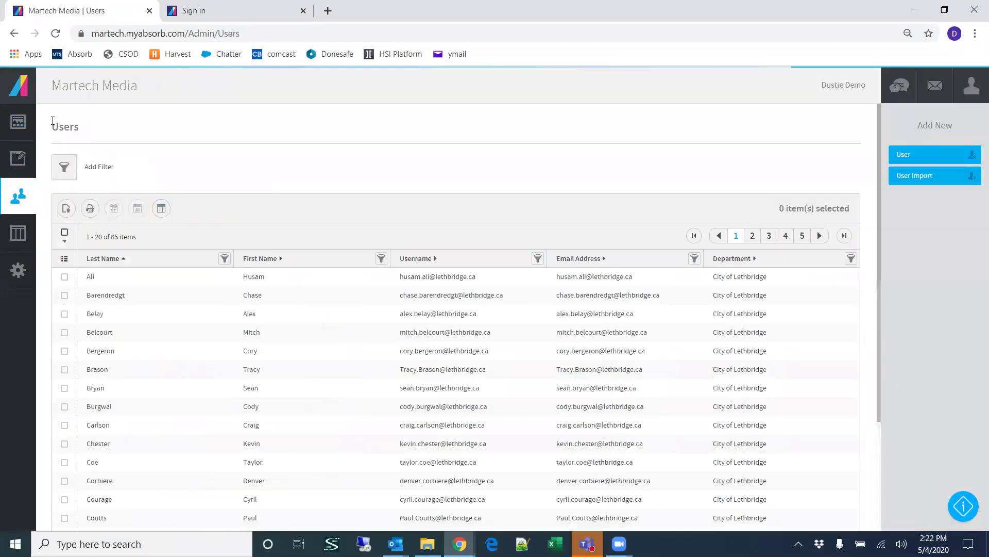
pyautogui.moveTo(24, 233)
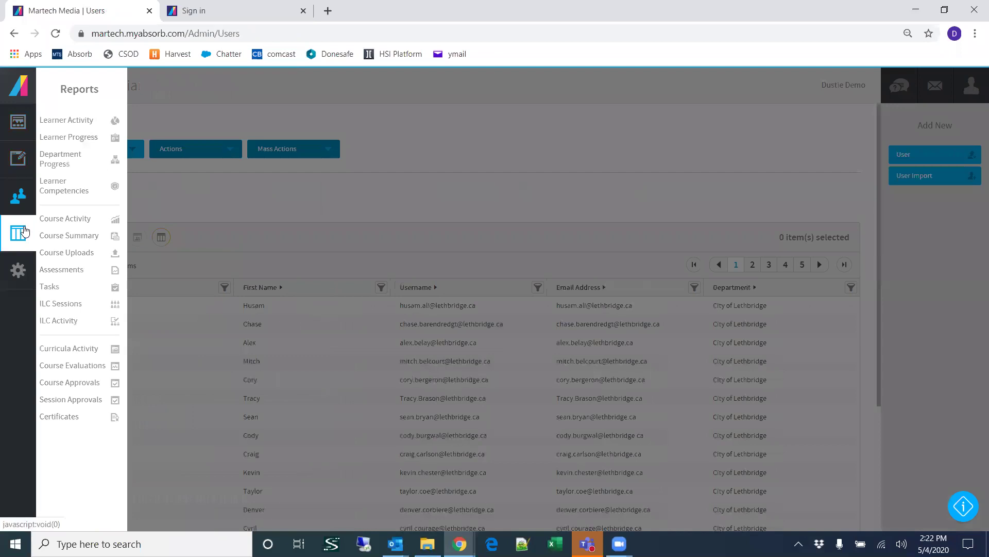
pyautogui.click(71, 120)
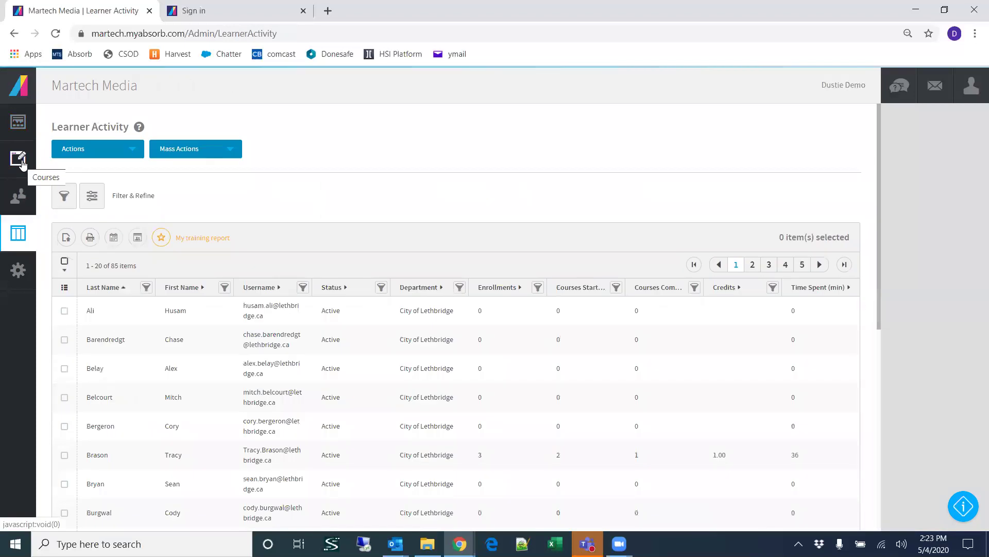
pyautogui.click(22, 163)
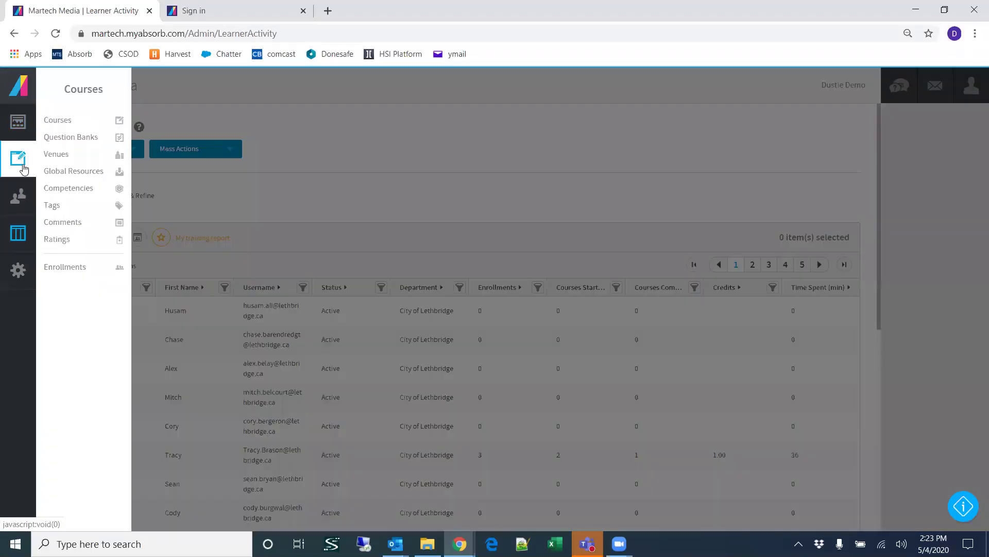
pyautogui.click(58, 119)
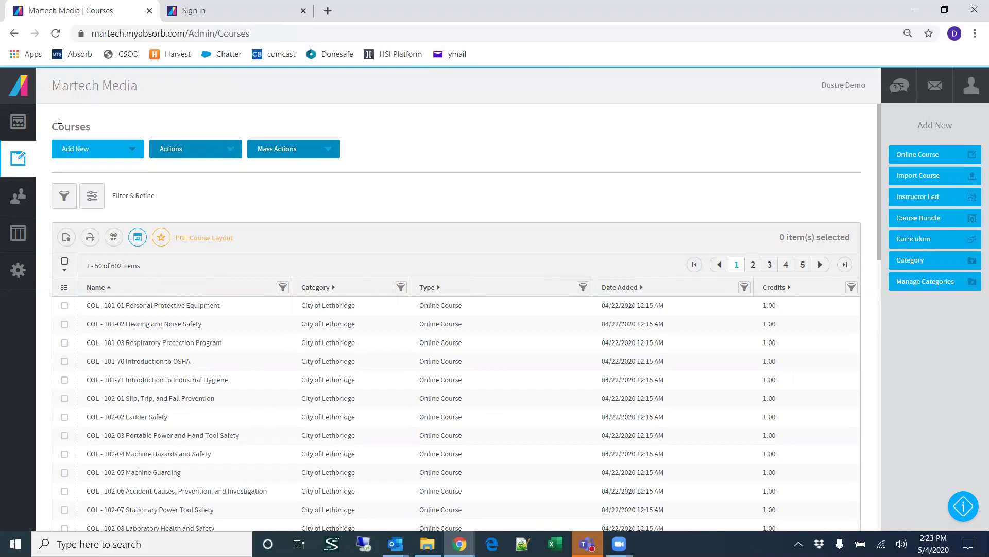
# Step: Reset the course table to its default saved layout
pyautogui.click(76, 151)
pyautogui.click(162, 237)
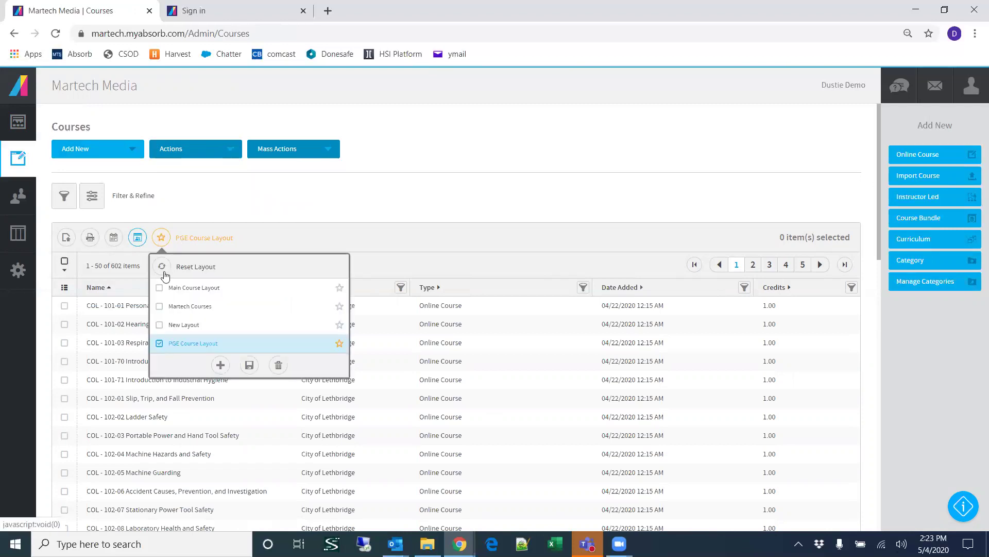
pyautogui.click(278, 364)
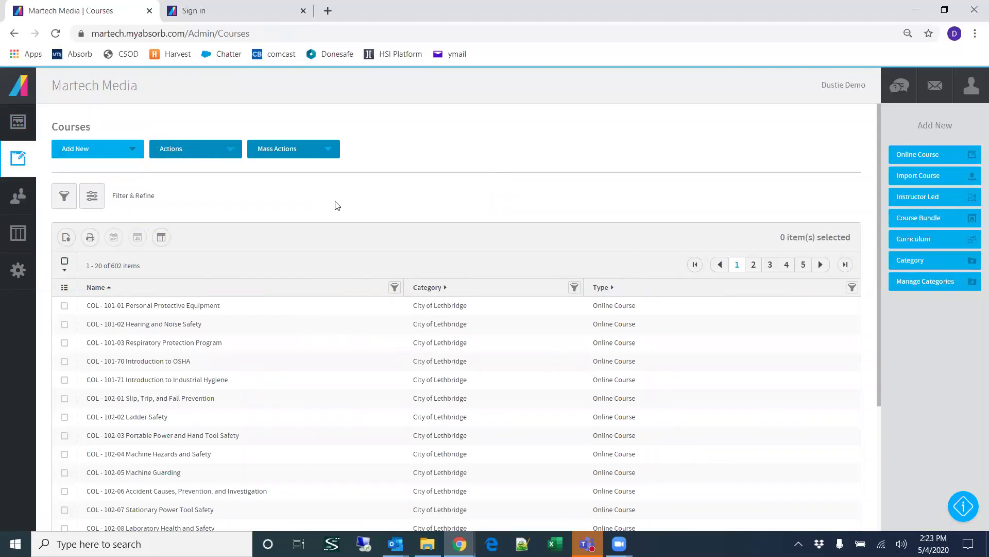
# Step: Add the Date Added, Credits and Created By columns to the Courses grid
pyautogui.click(64, 288)
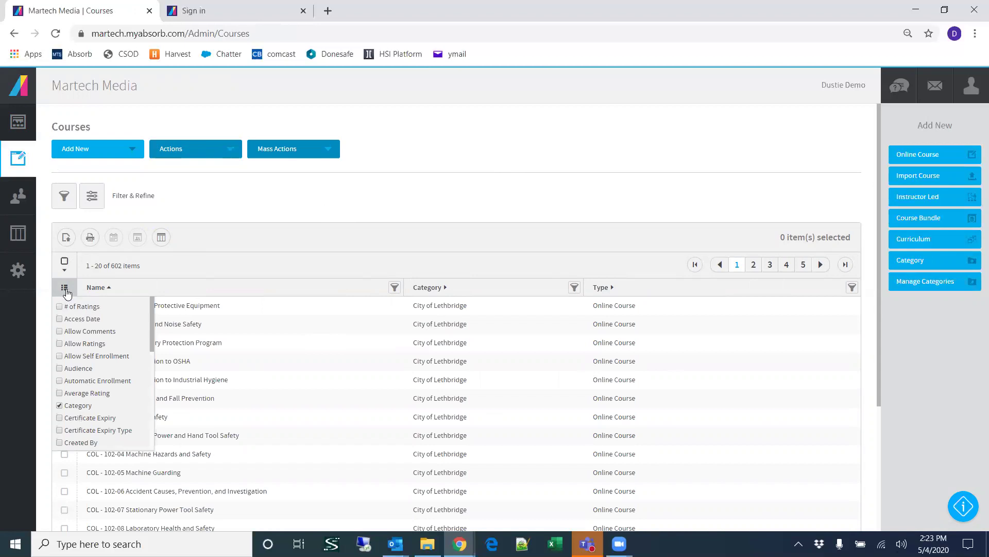
pyautogui.scroll(-2, 77, 371)
pyautogui.scroll(-2, 88, 407)
pyautogui.click(85, 340)
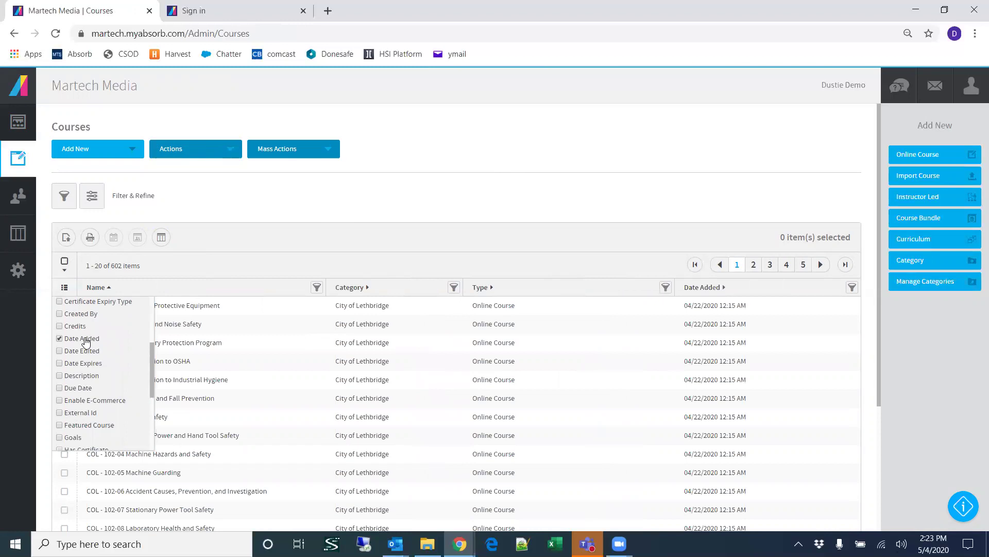
pyautogui.scroll(-4, 109, 383)
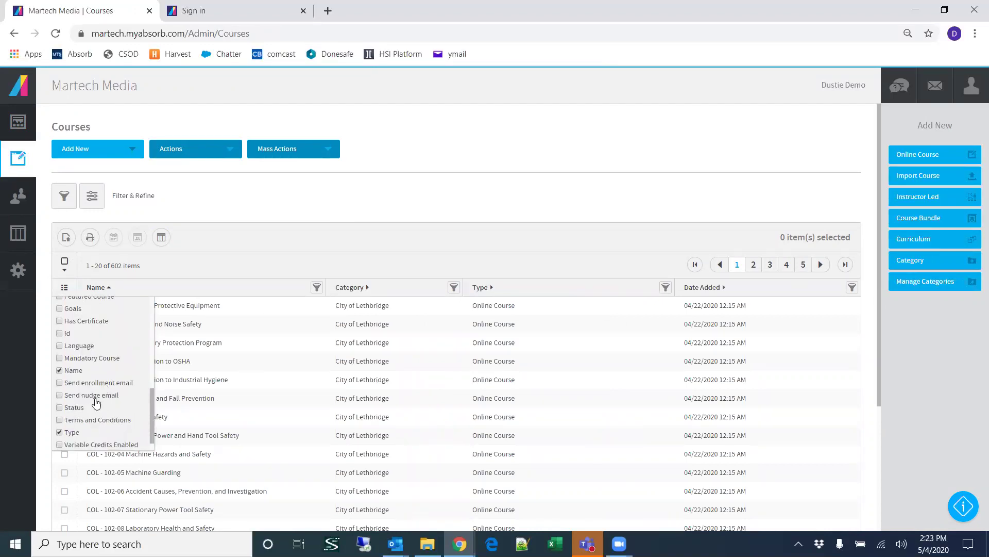
pyautogui.moveTo(152, 411); pyautogui.dragTo(150, 347)
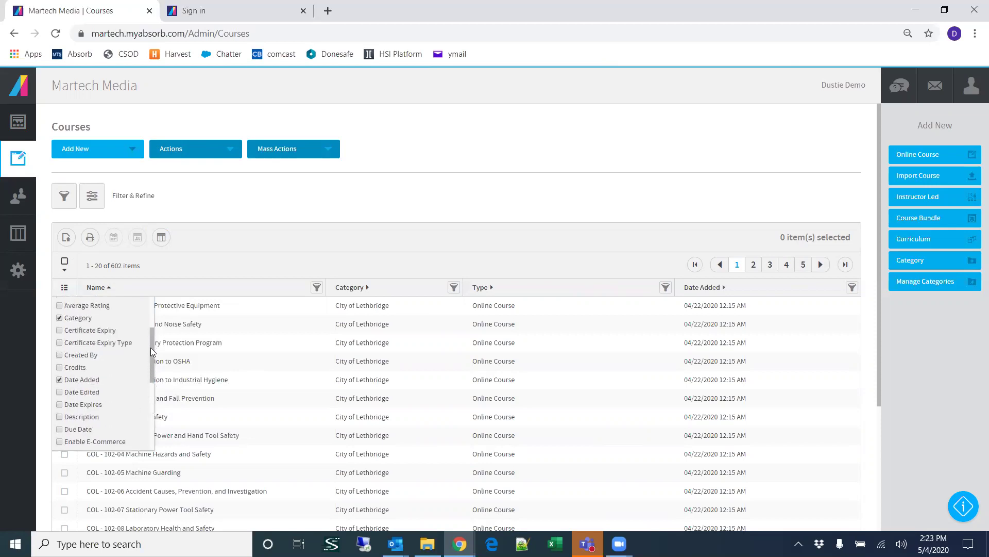
pyautogui.click(80, 367)
pyautogui.click(71, 356)
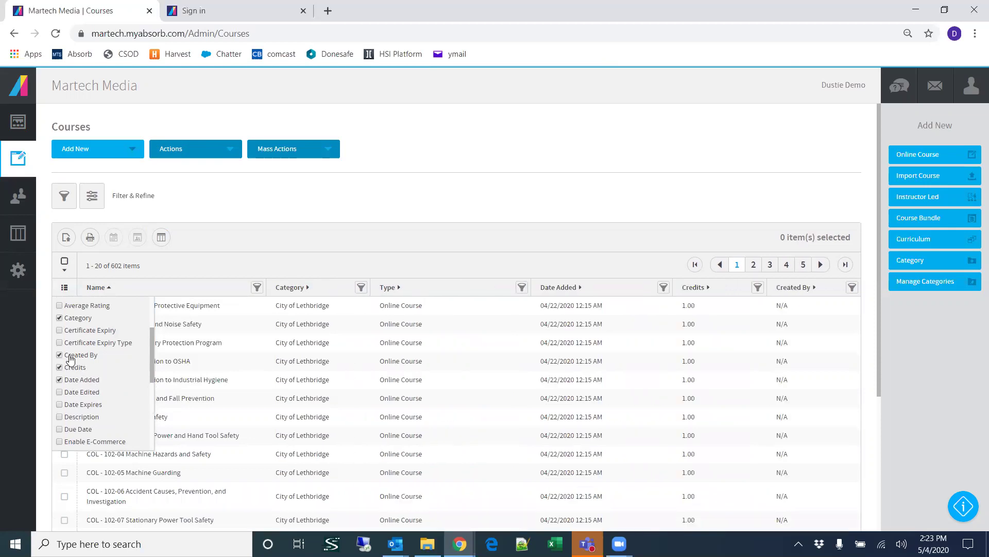
pyautogui.moveTo(153, 348); pyautogui.dragTo(152, 306)
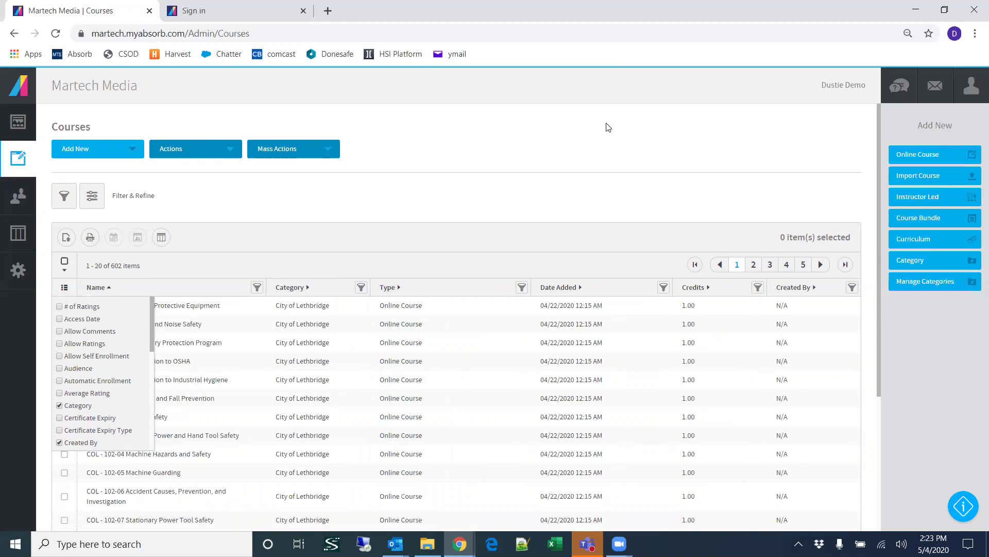
# Step: Create the saved layout 'My Course Report' from the course table and star it as favourite
pyautogui.click(163, 240)
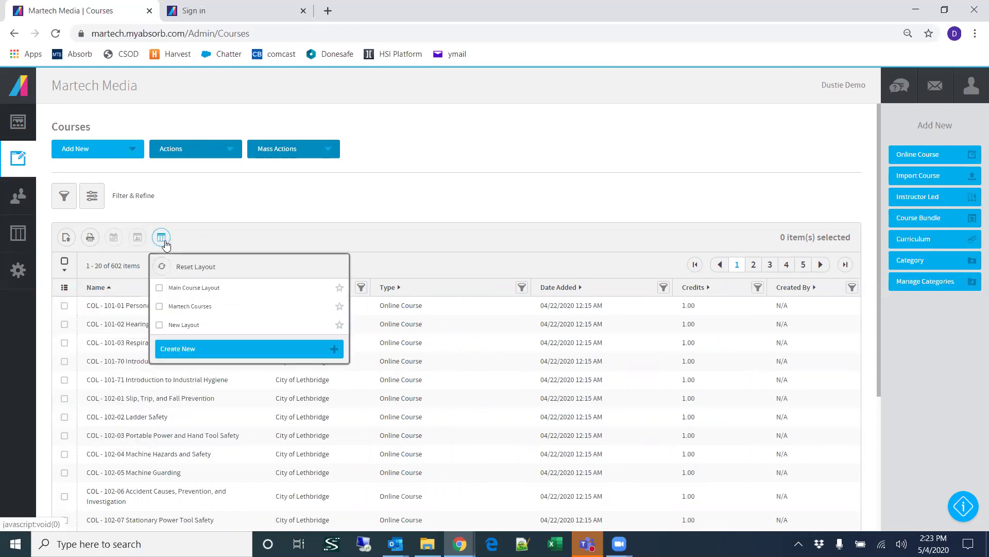
pyautogui.click(216, 354)
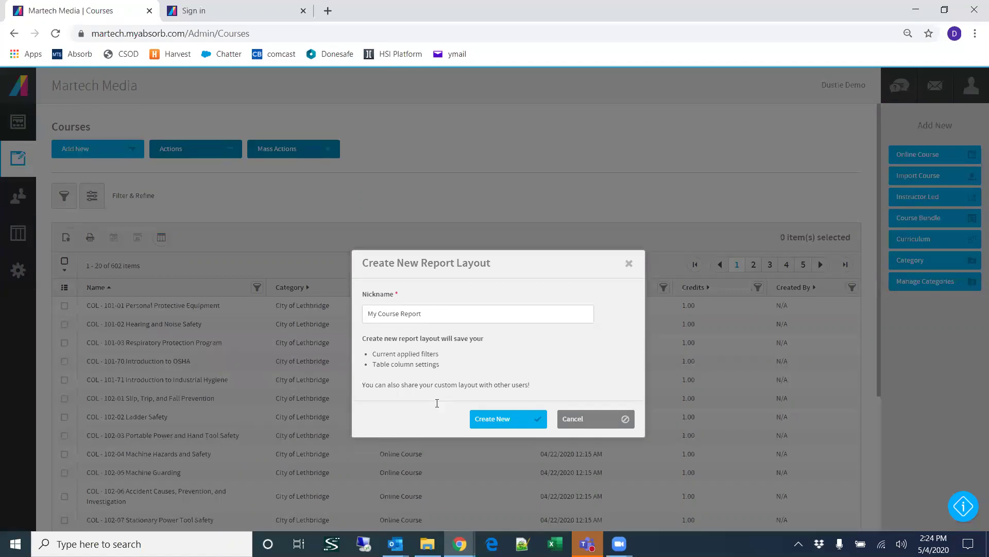
pyautogui.click(507, 419)
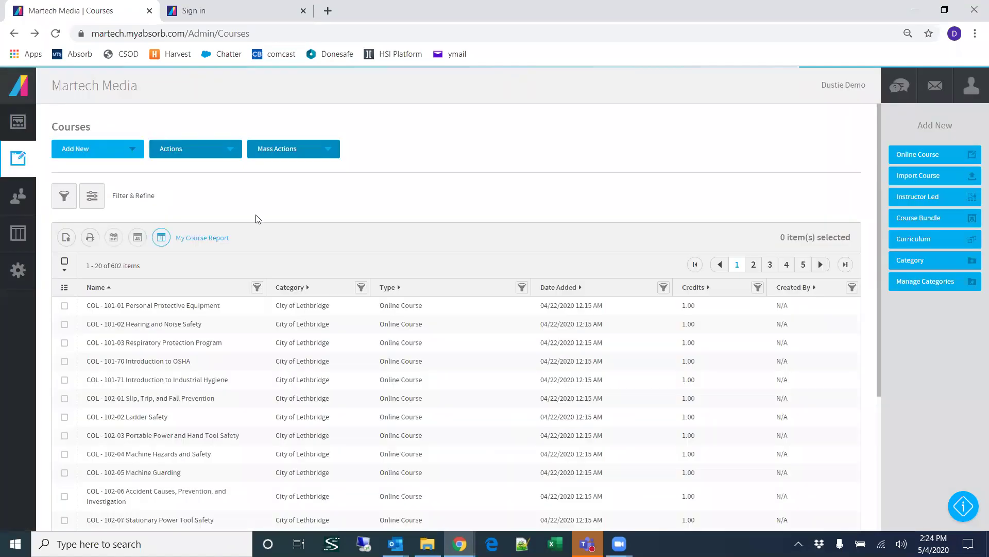
pyautogui.click(161, 238)
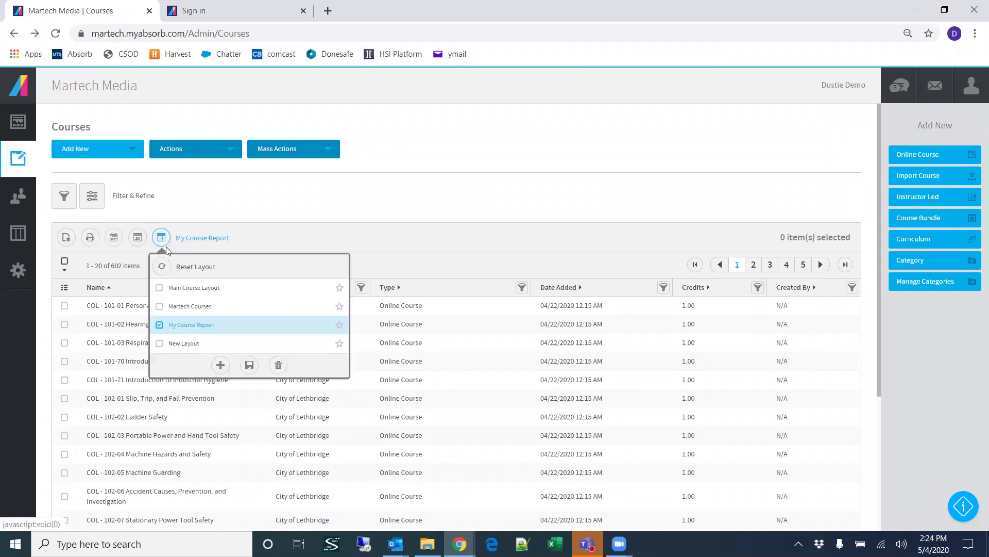
pyautogui.click(340, 325)
pyautogui.click(323, 213)
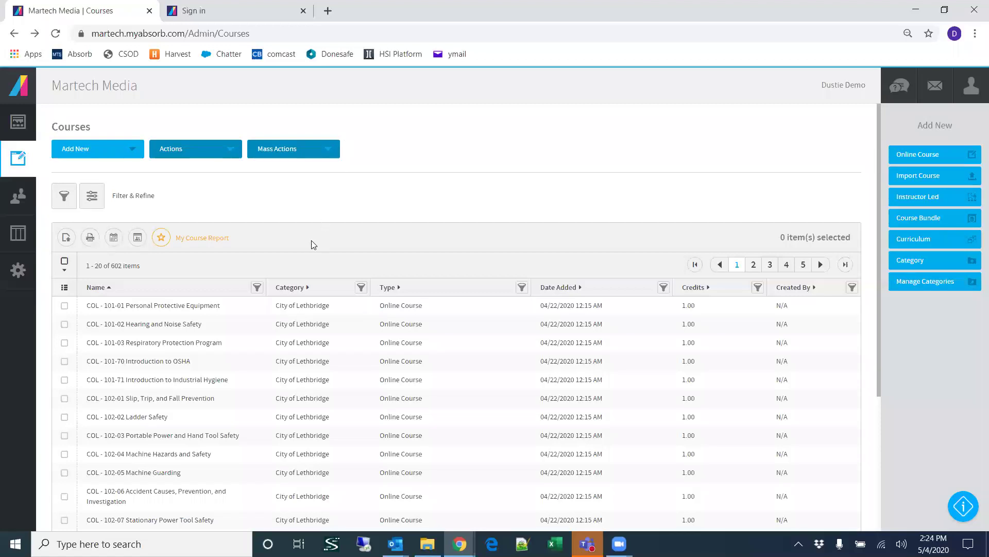
# Step: Apply a Name Contains '101' filter, narrowing the course list to five courses
pyautogui.click(257, 290)
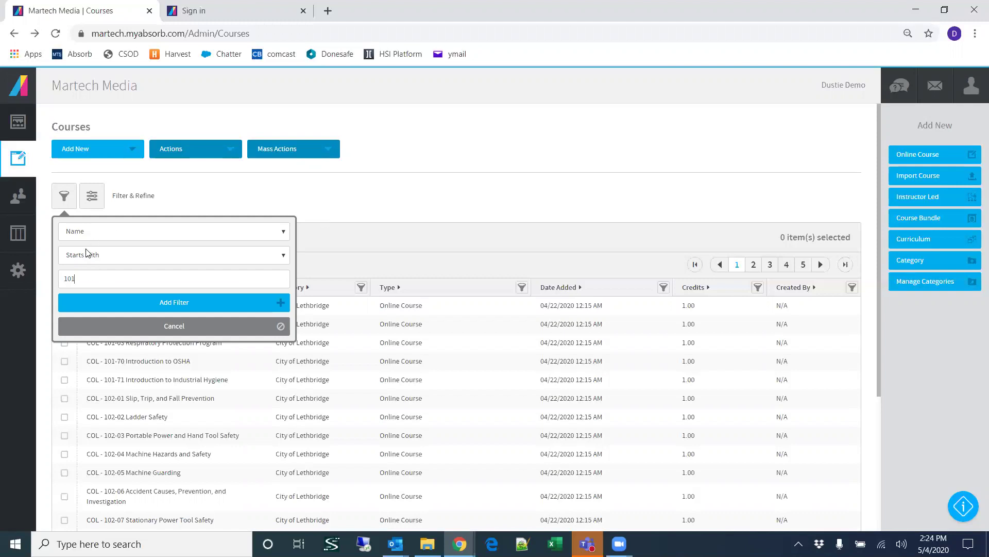
pyautogui.click(124, 304)
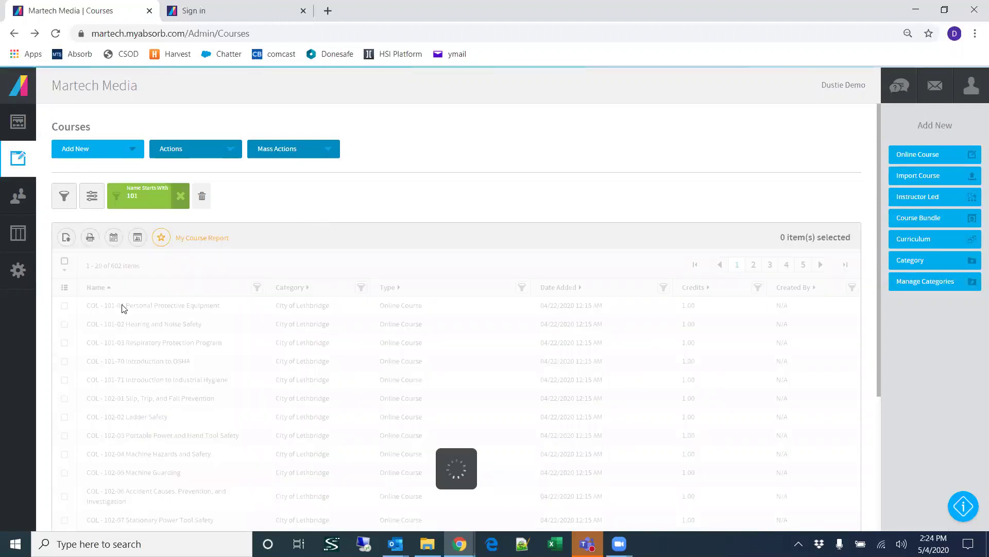
pyautogui.click(157, 197)
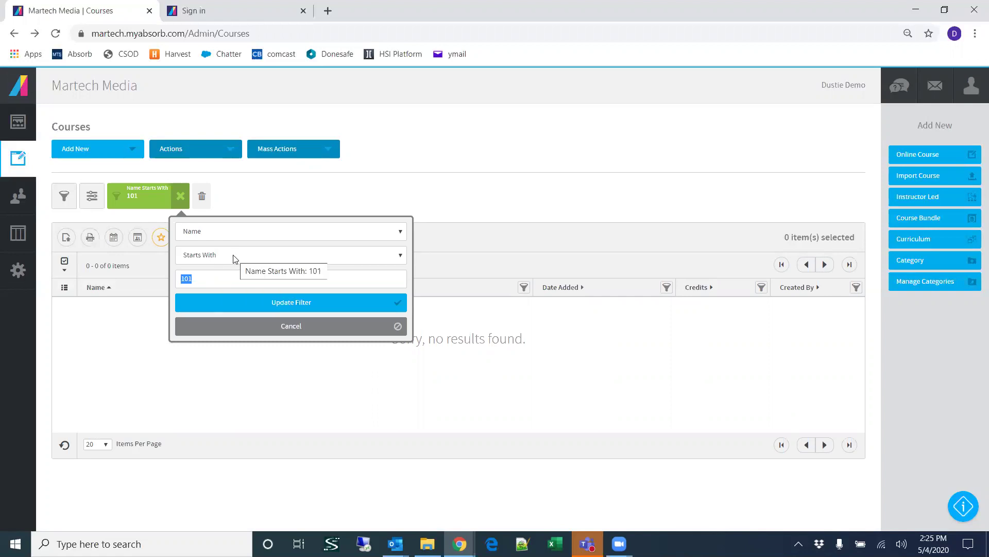
pyautogui.click(233, 254)
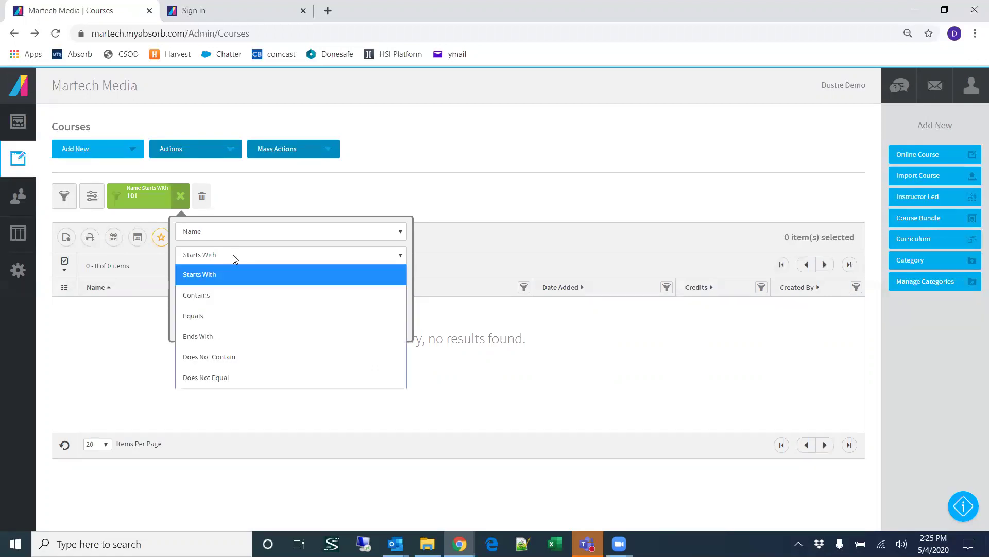
pyautogui.click(213, 293)
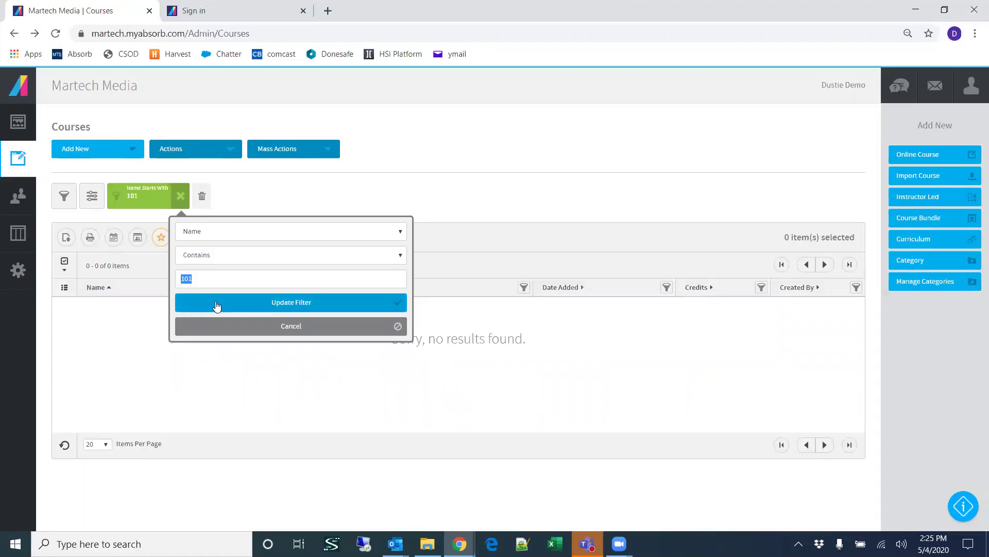
pyautogui.click(217, 304)
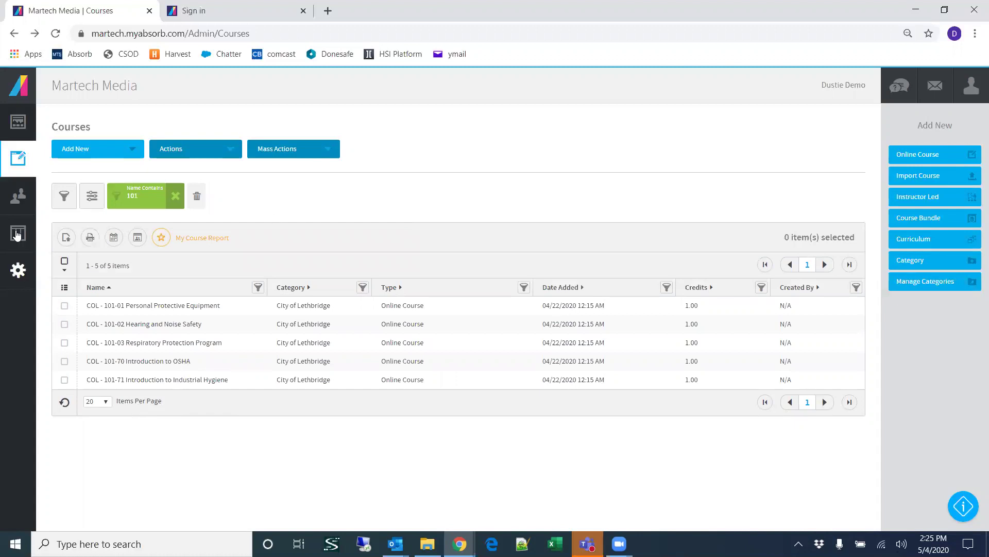
pyautogui.click(18, 196)
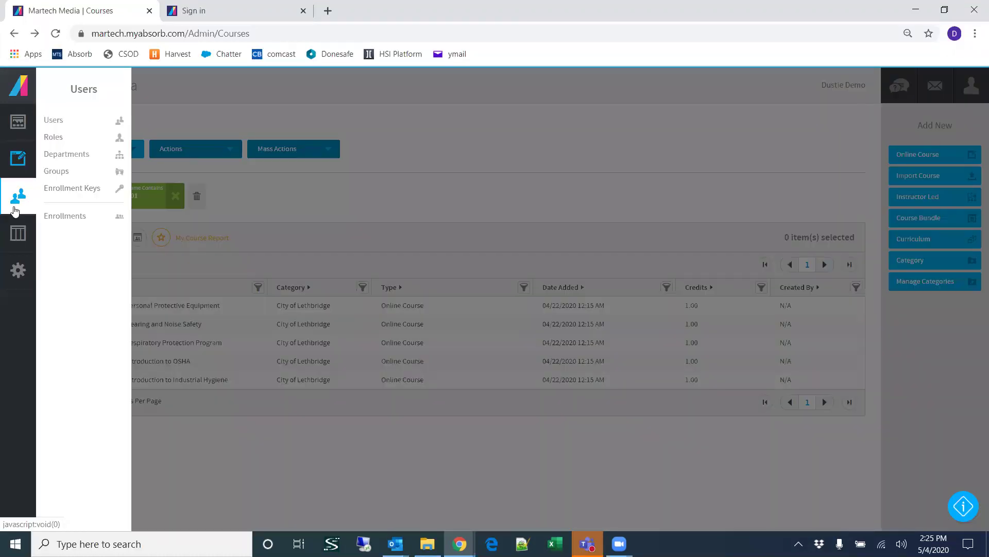
# Step: Go to the Users list of 85 users
pyautogui.click(54, 121)
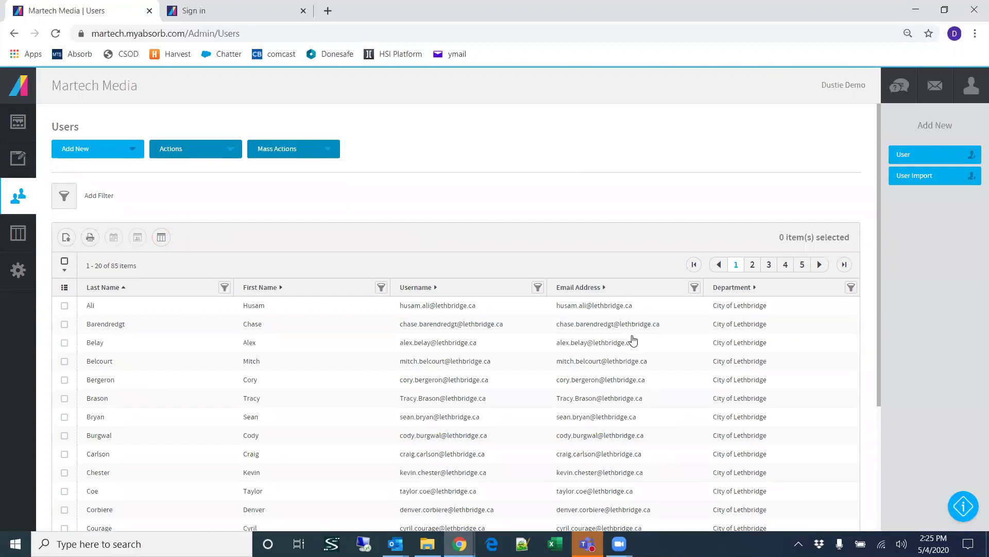
pyautogui.scroll(-1, 245, 387)
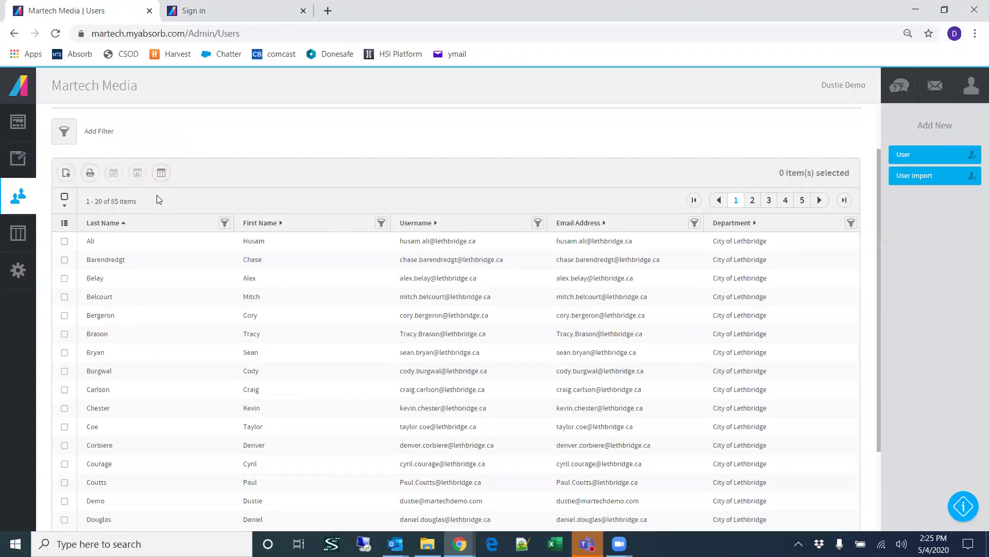
pyautogui.scroll(1, 515, 330)
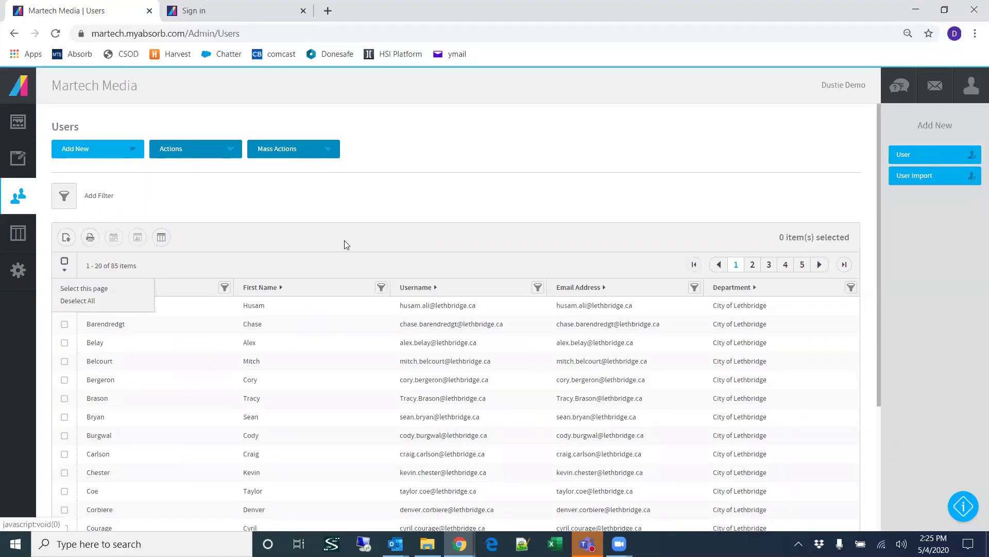
# Step: Add the Date Added, Is Admin and Logins columns to the users table
pyautogui.click(66, 294)
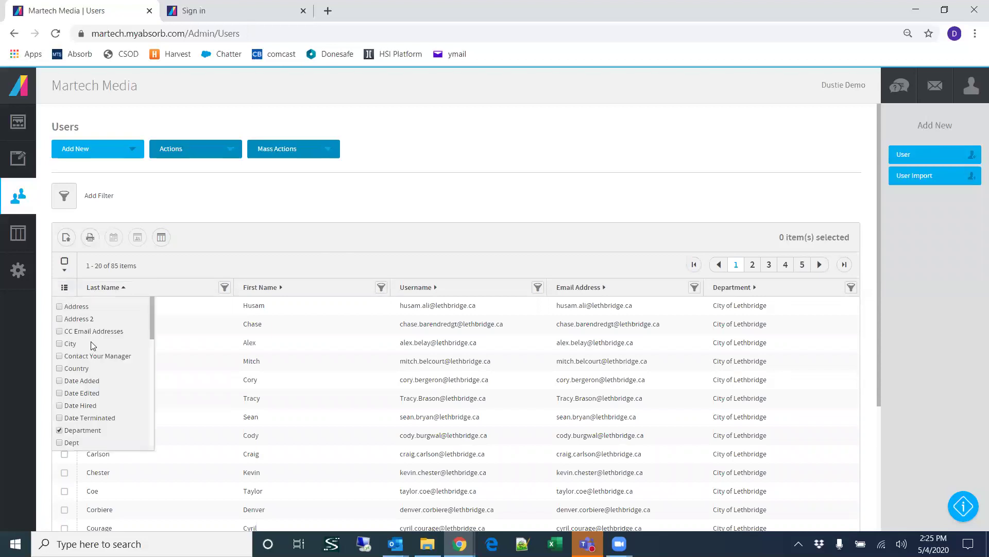
pyautogui.click(60, 382)
pyautogui.scroll(-3, 106, 400)
pyautogui.scroll(-2, 84, 425)
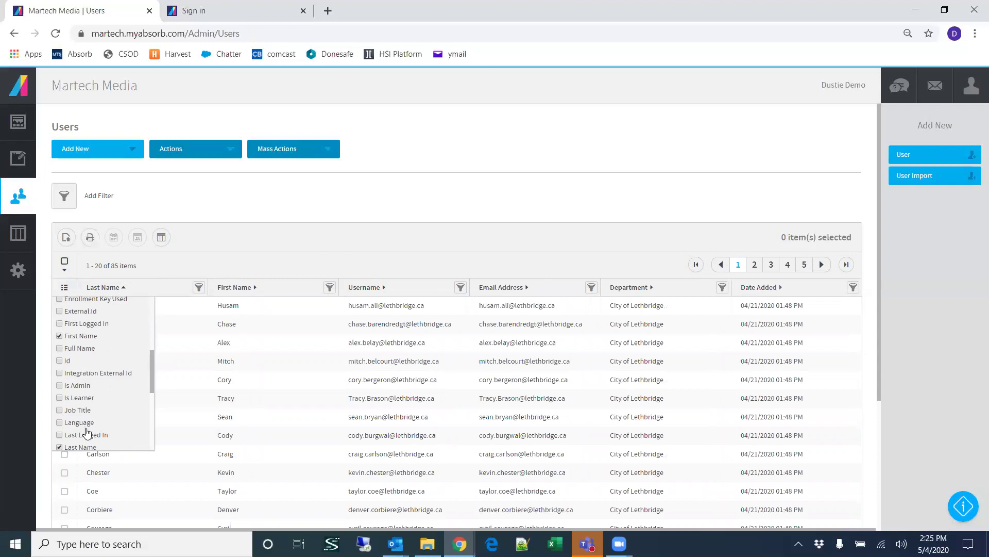
pyautogui.click(67, 387)
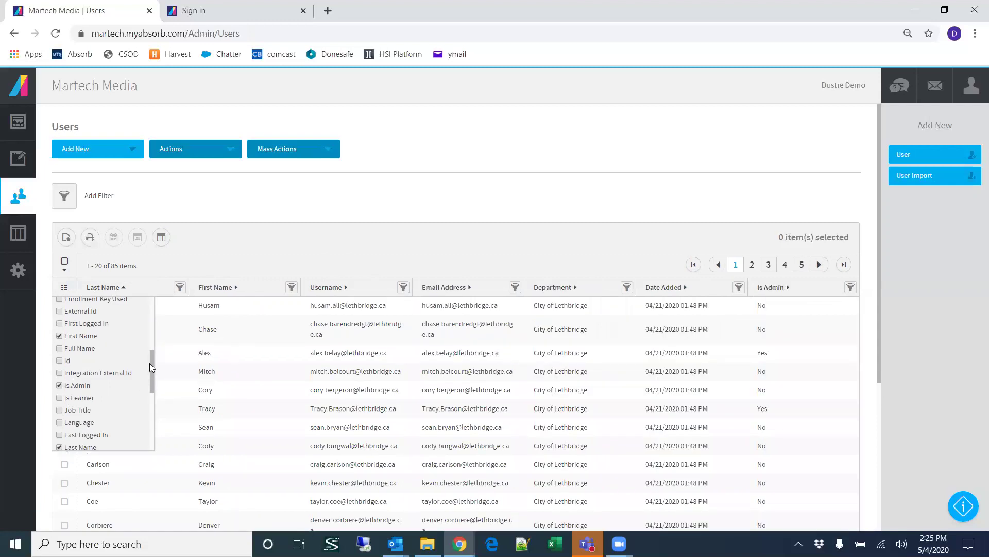
pyautogui.moveTo(151, 364); pyautogui.dragTo(159, 301)
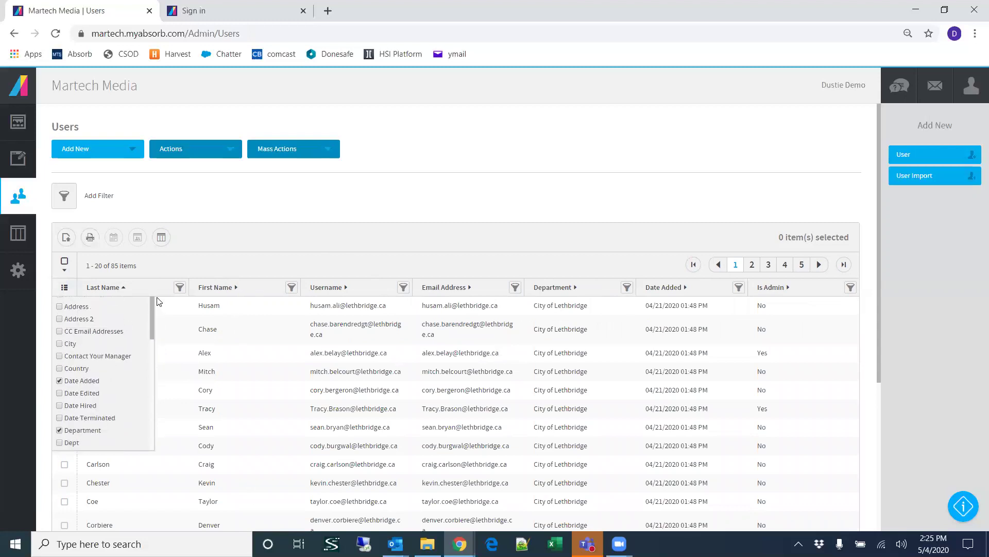
pyautogui.scroll(-5, 118, 363)
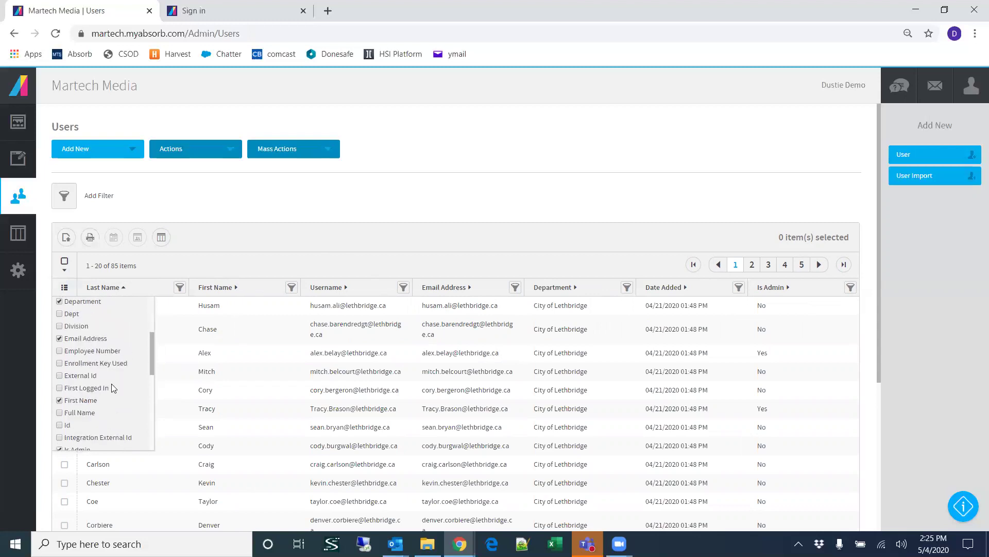
pyautogui.scroll(-2, 109, 403)
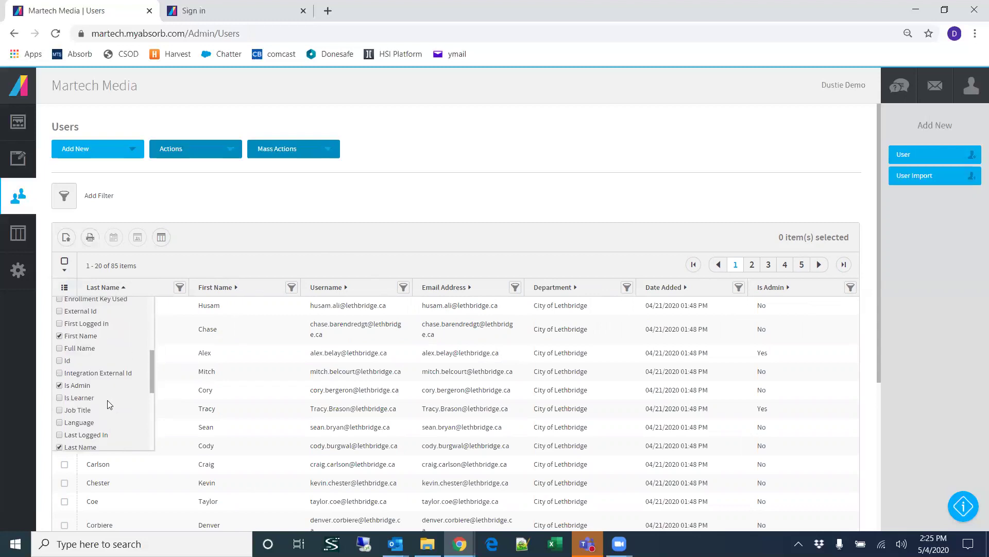
pyautogui.moveTo(153, 371); pyautogui.dragTo(151, 391)
pyautogui.click(59, 395)
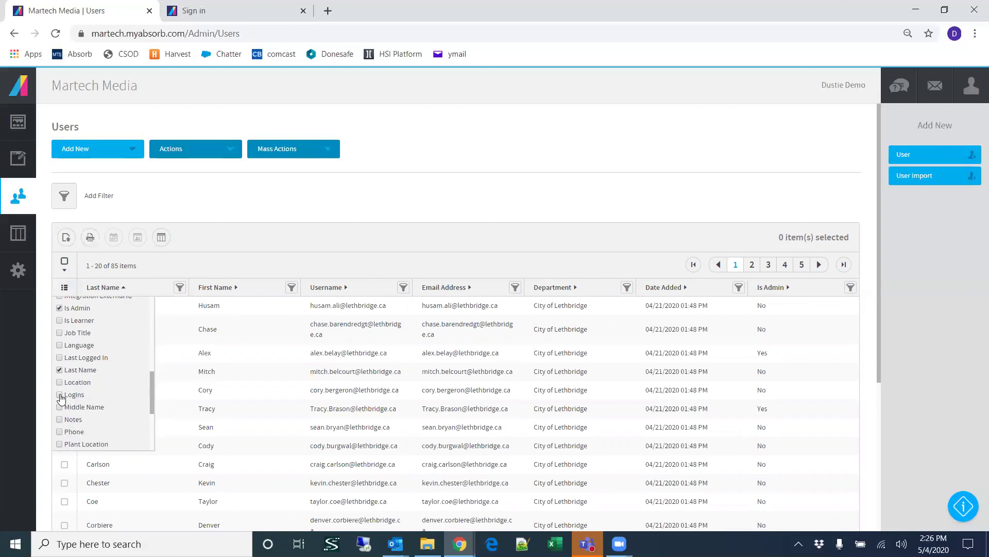
pyautogui.click(650, 198)
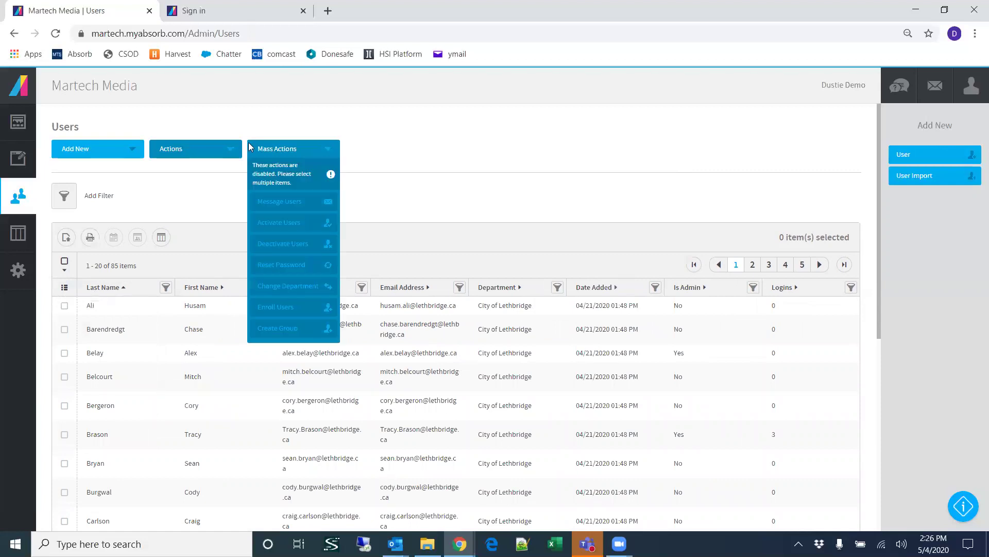
# Step: Create the saved layout 'My User Report' from the users table and star it as favourite
pyautogui.click(161, 237)
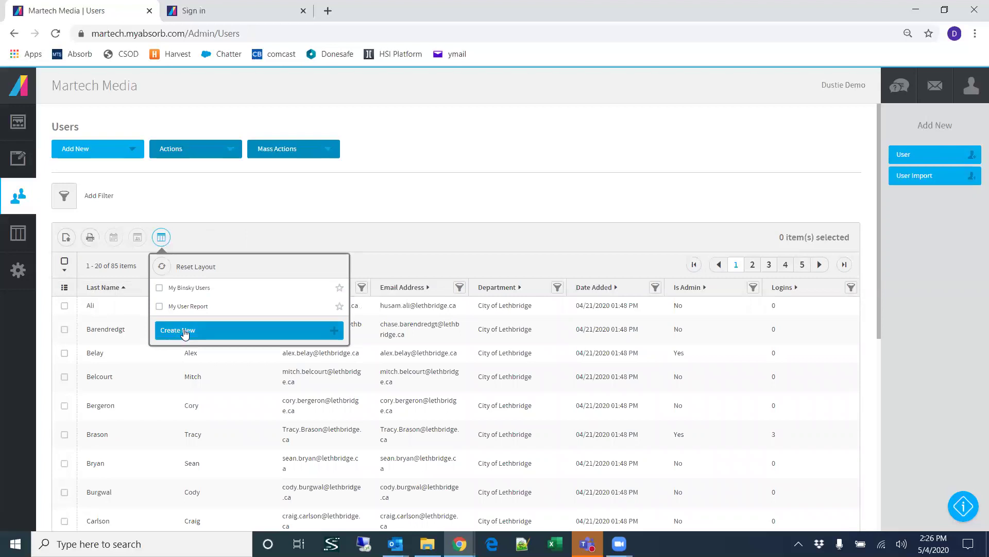
pyautogui.click(178, 330)
pyautogui.click(459, 312)
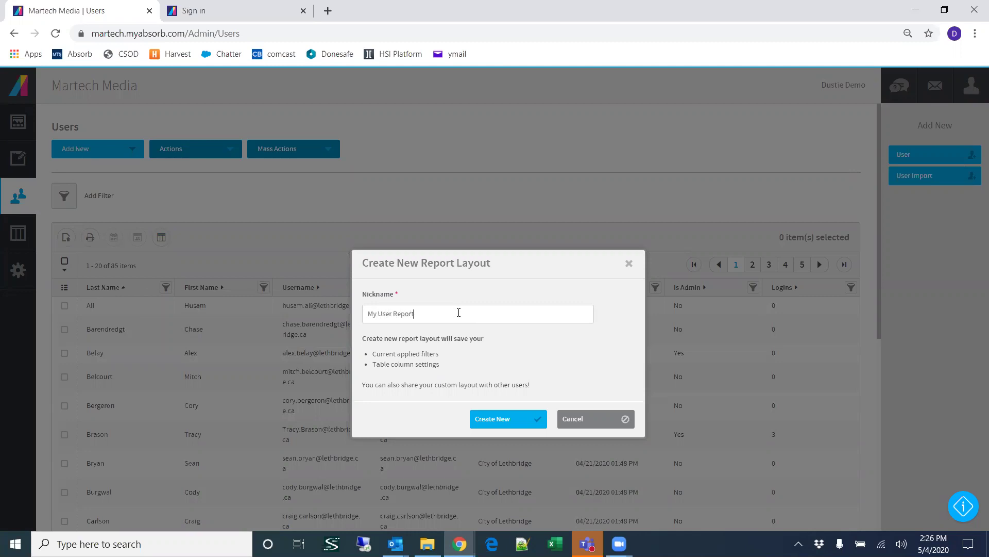
pyautogui.click(487, 420)
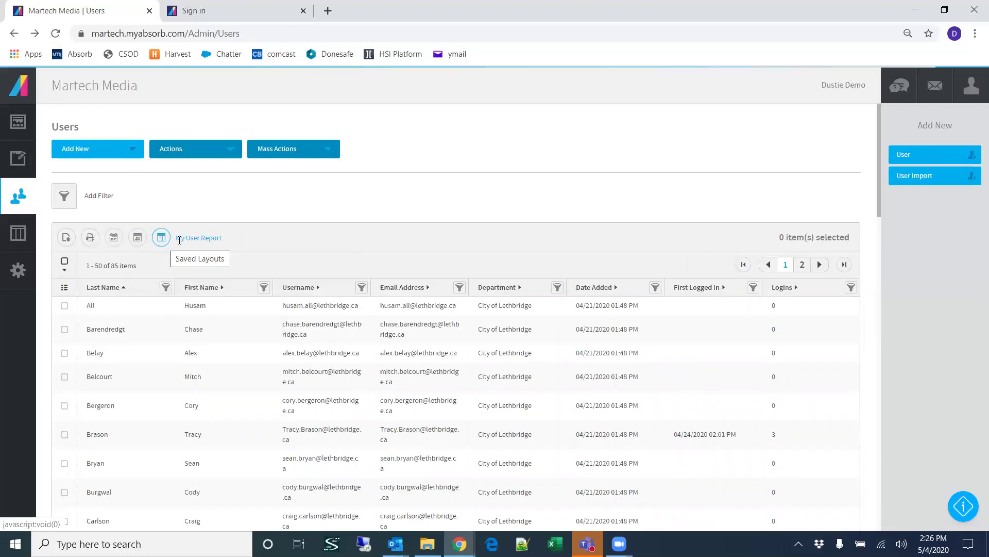
pyautogui.click(164, 240)
pyautogui.click(339, 306)
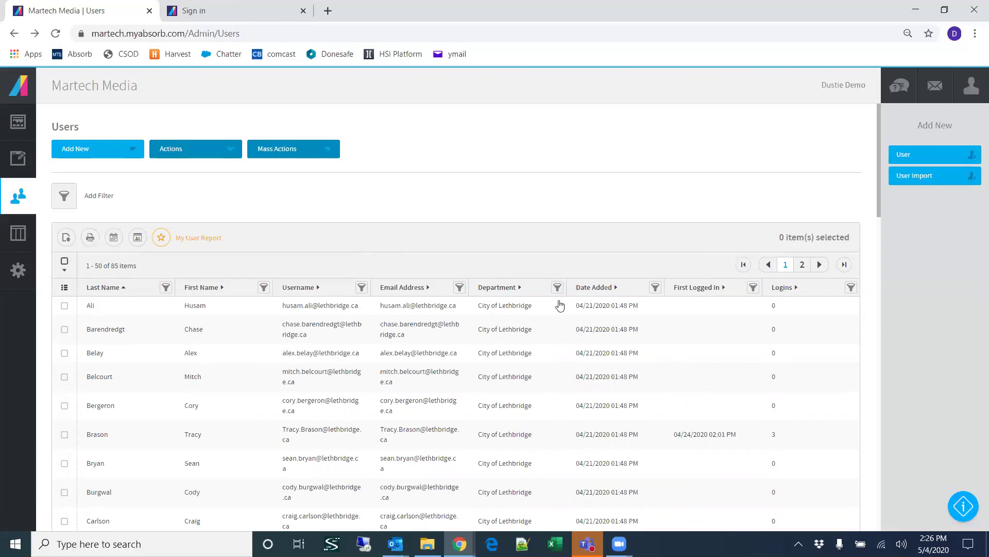
# Step: Add the Is Admin column and filter it to Yes, leaving 10 admin users
pyautogui.click(65, 287)
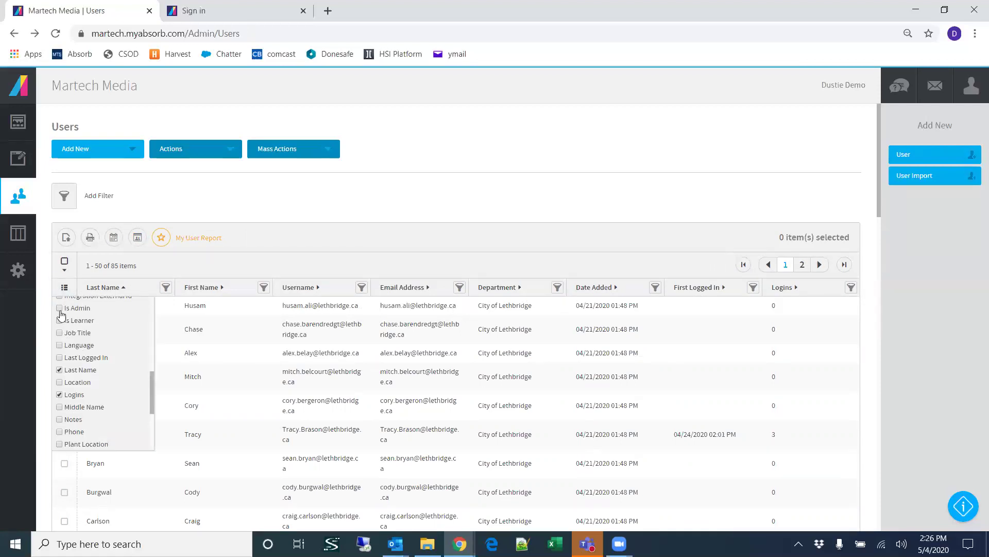
pyautogui.click(59, 309)
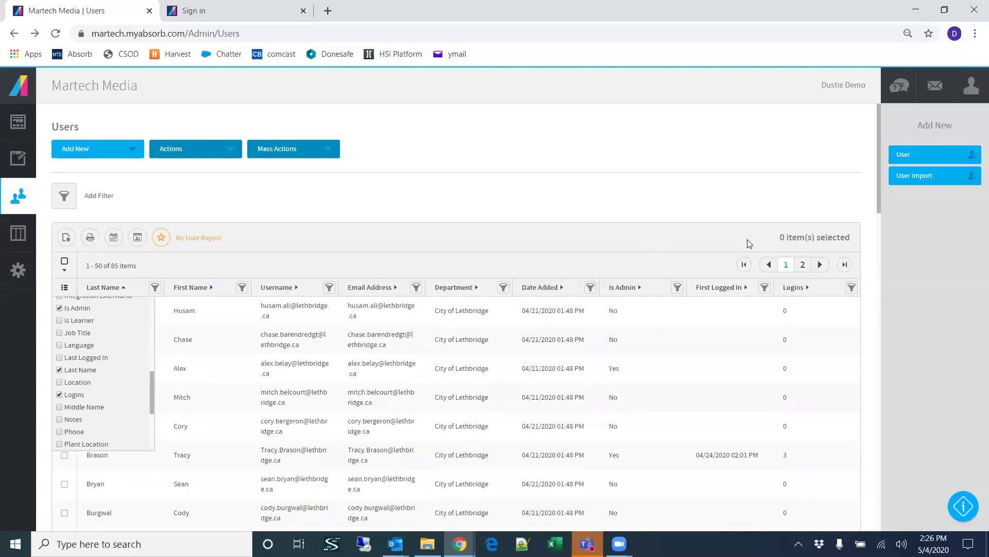
pyautogui.click(676, 288)
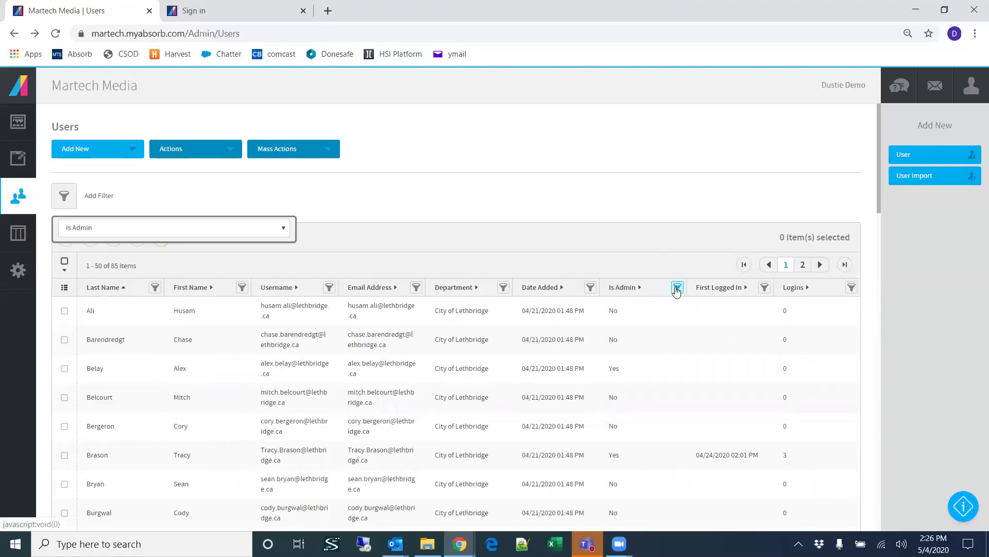
pyautogui.click(113, 278)
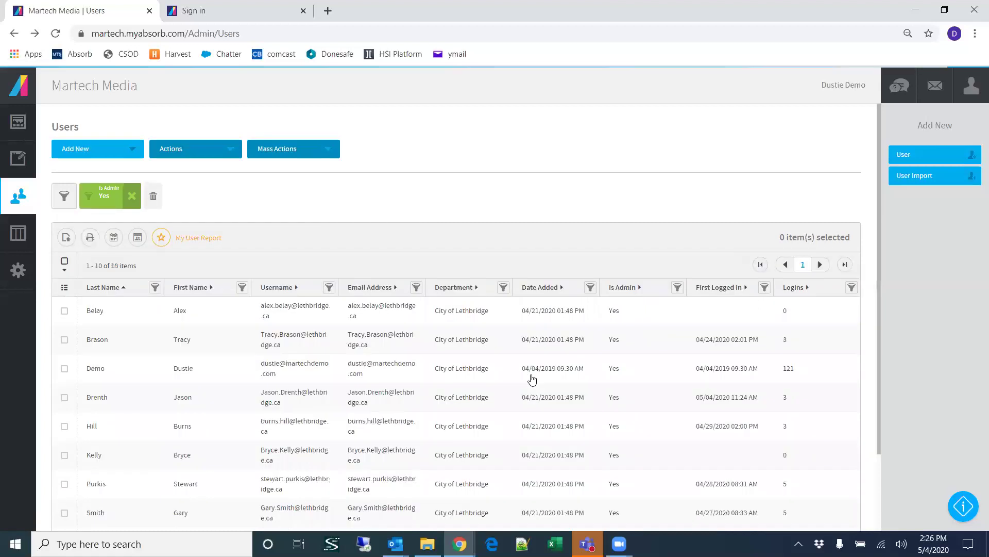
pyautogui.scroll(-2, 649, 332)
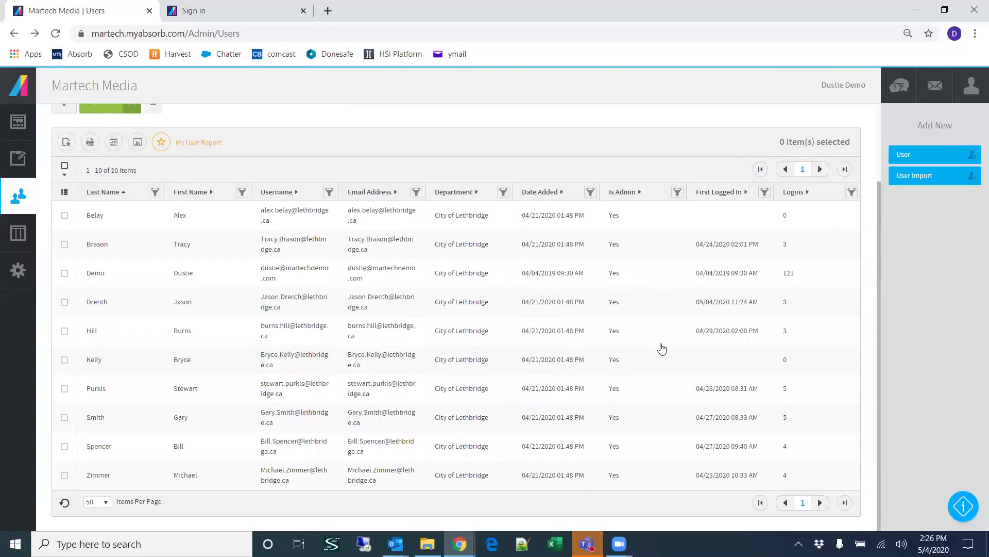
pyautogui.scroll(2, 659, 349)
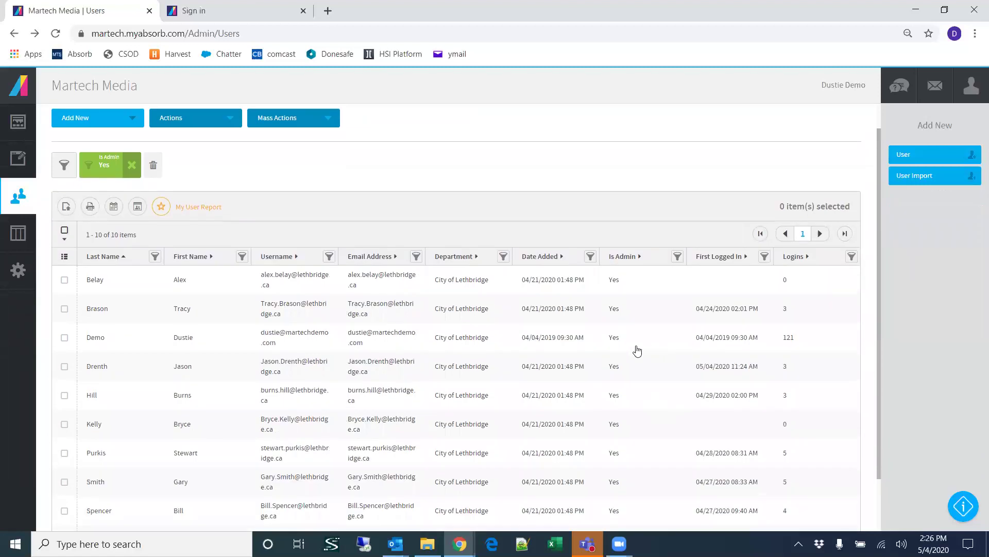
pyautogui.scroll(1, 632, 351)
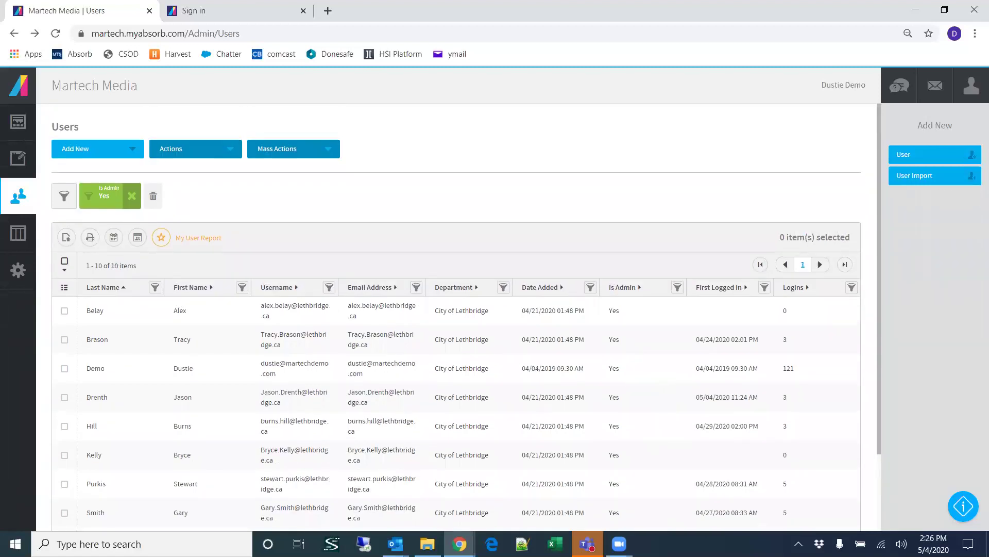
# Step: Save the admin-only view as a new layout named 'My Lethbridge Admins'
pyautogui.click(163, 241)
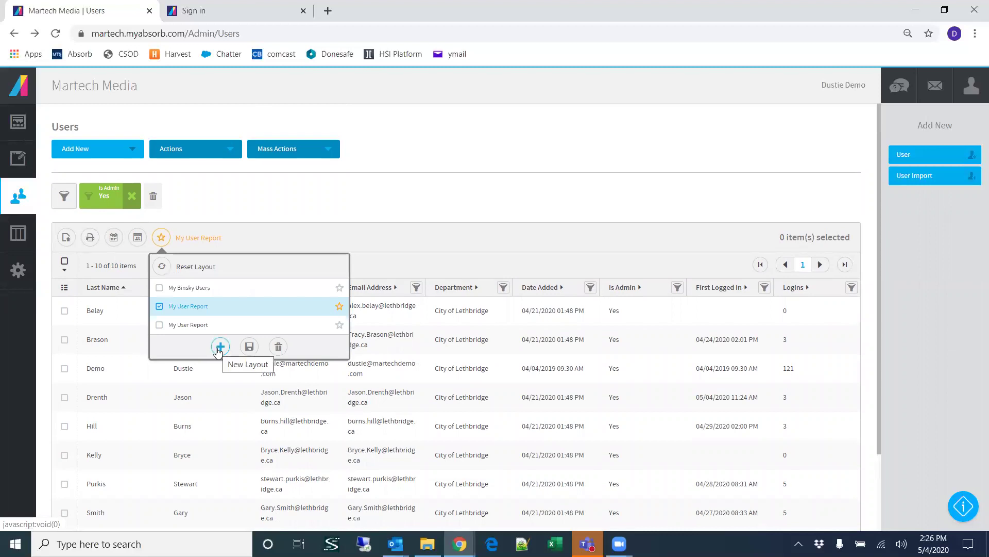
pyautogui.click(221, 346)
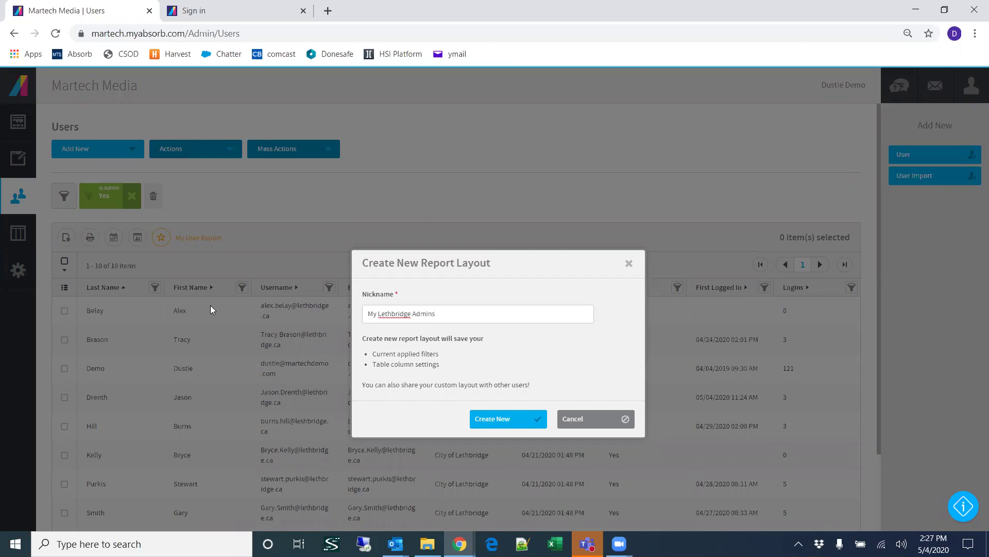
pyautogui.click(504, 419)
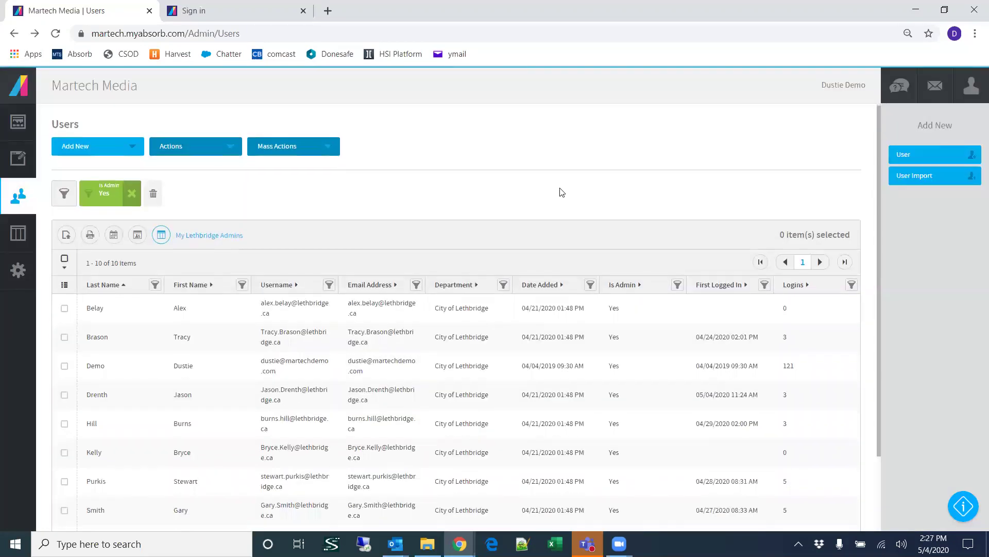
# Step: Switch back to the My User Report layout showing all 85 users, and select the first user
pyautogui.scroll(-2, 560, 201)
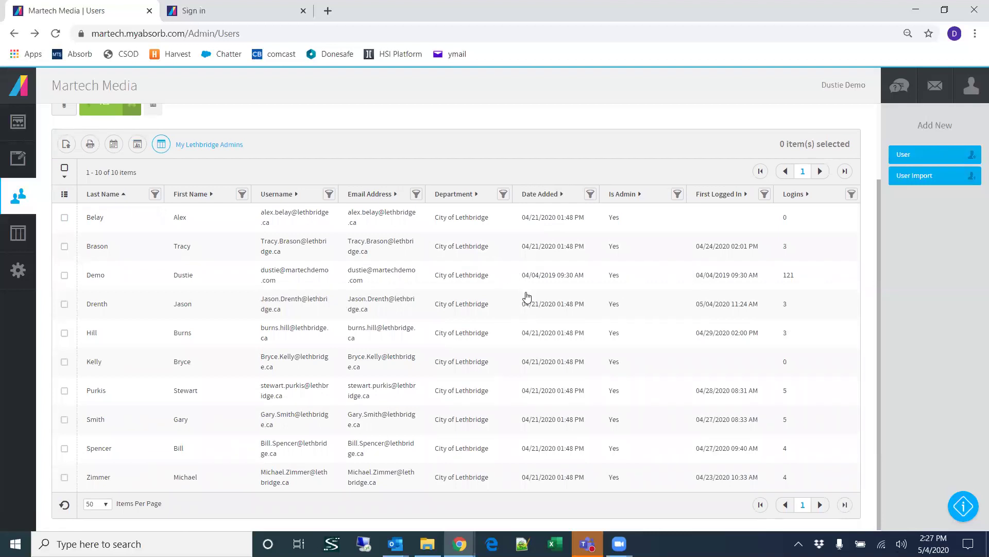
pyautogui.scroll(2, 524, 289)
pyautogui.scroll(-2, 524, 290)
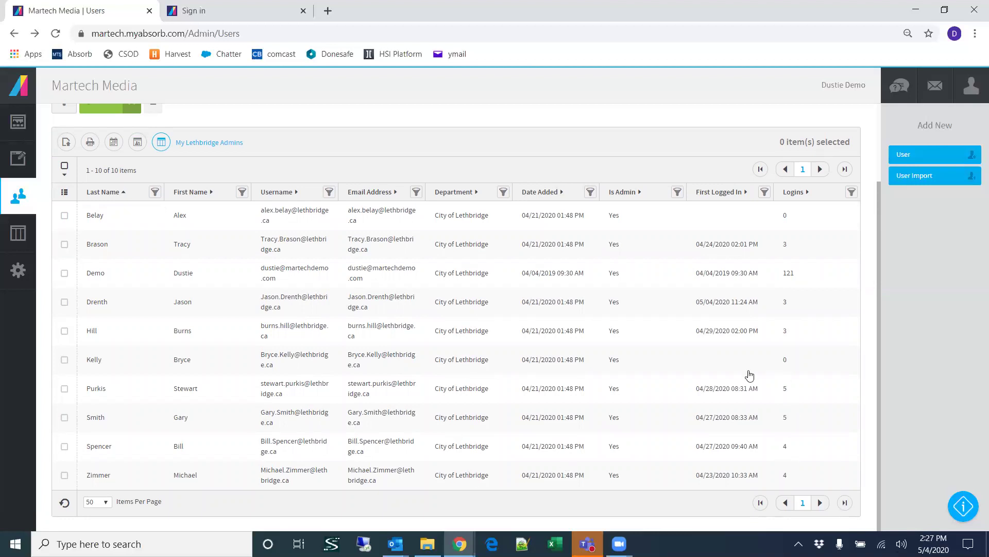
pyautogui.scroll(2, 325, 148)
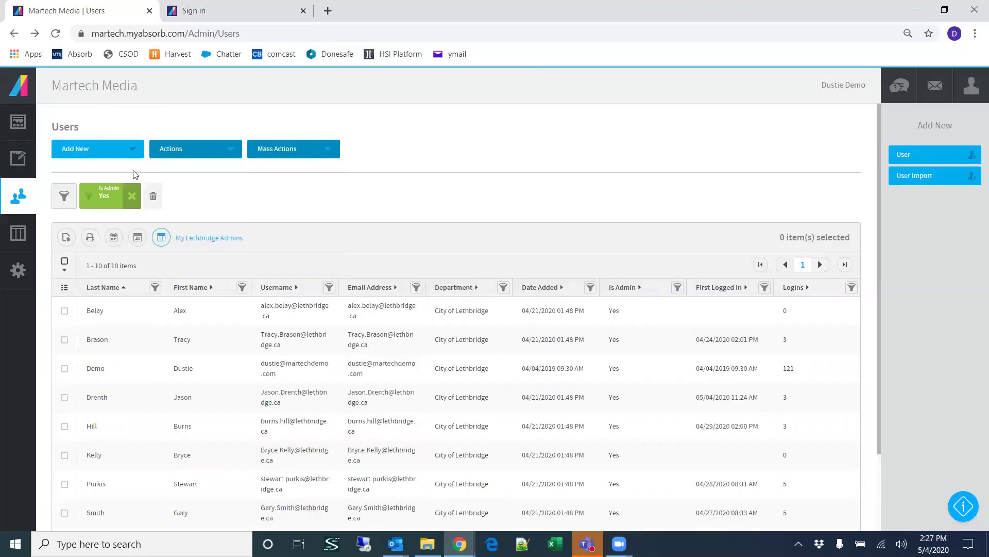
pyautogui.click(164, 239)
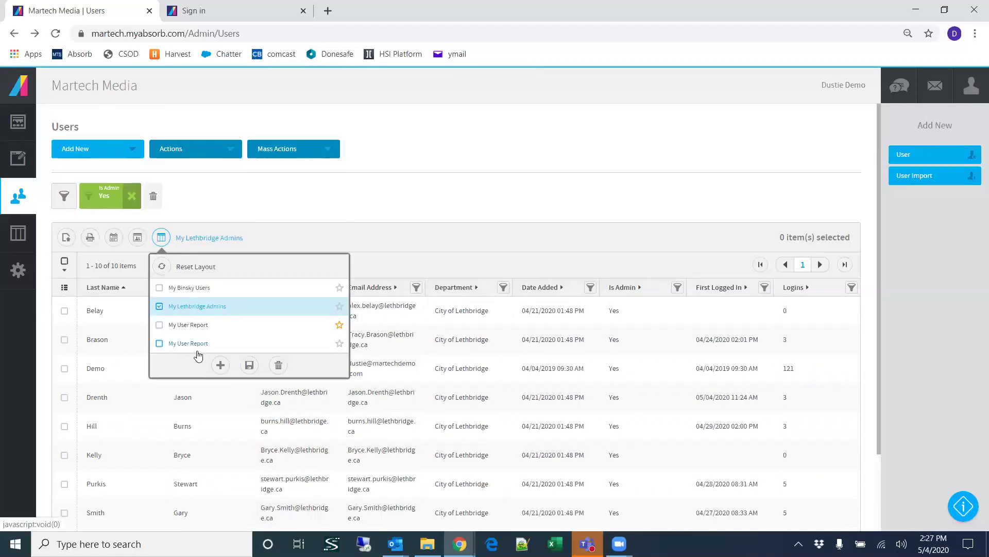
pyautogui.click(192, 325)
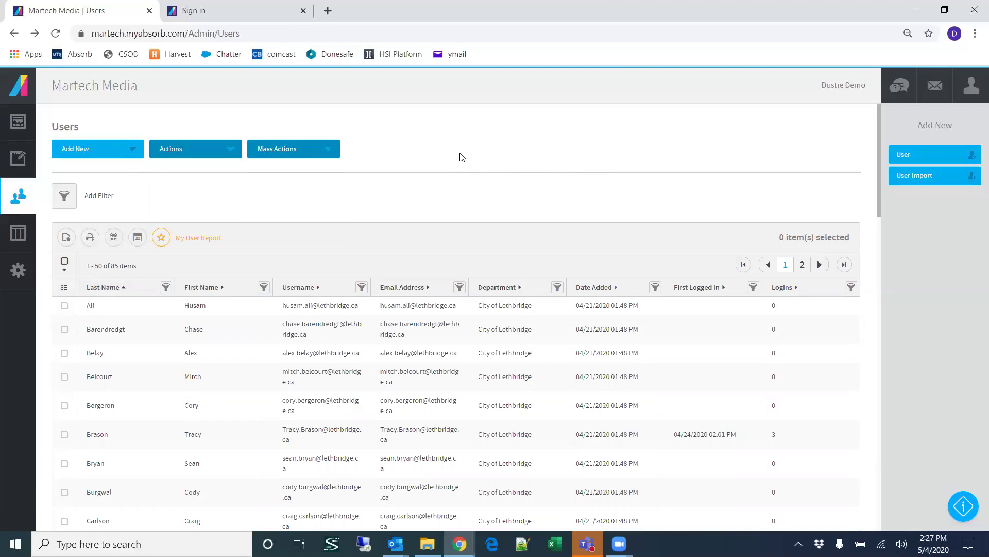
pyautogui.click(314, 305)
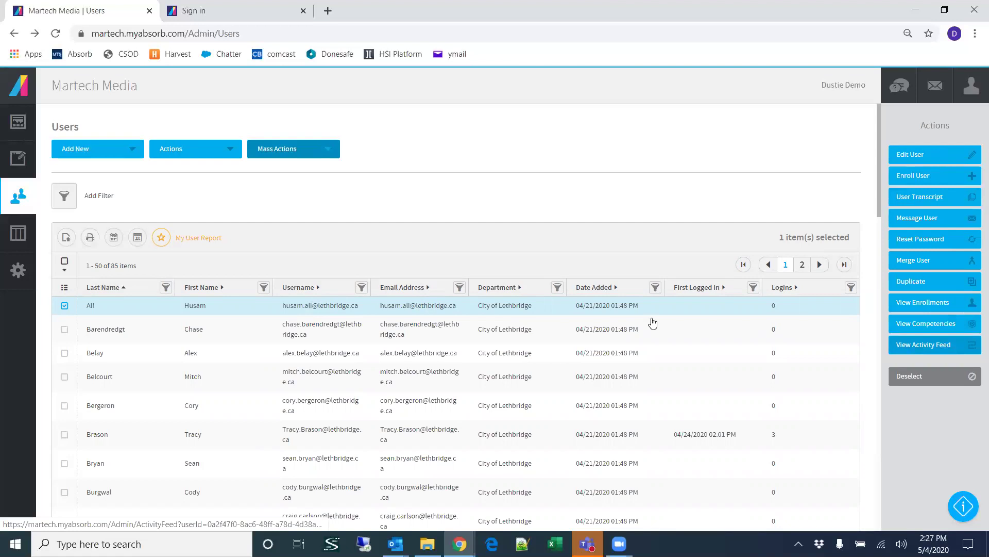
# Step: In the Courses list, select Introduction to OSHA and Respiratory Protection Program
pyautogui.click(18, 167)
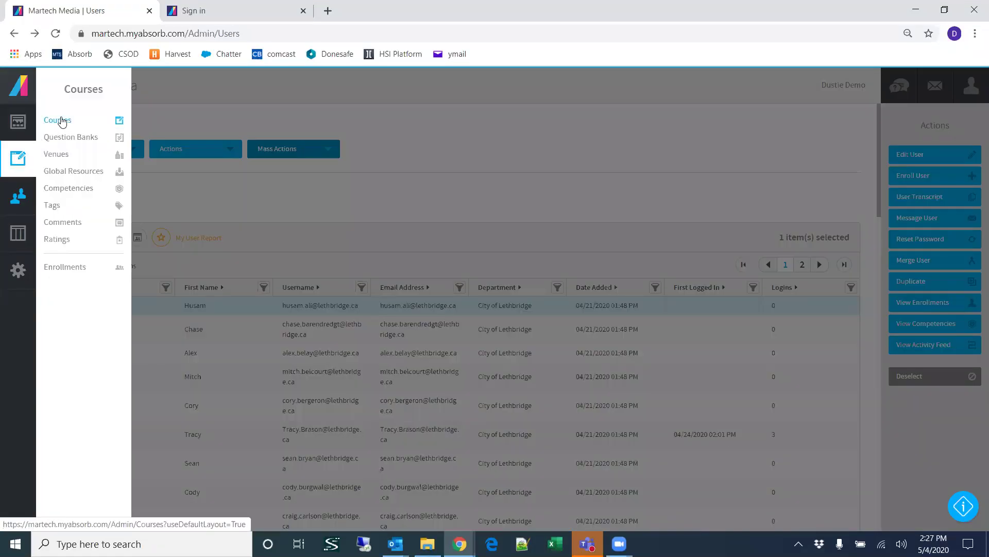
pyautogui.click(59, 121)
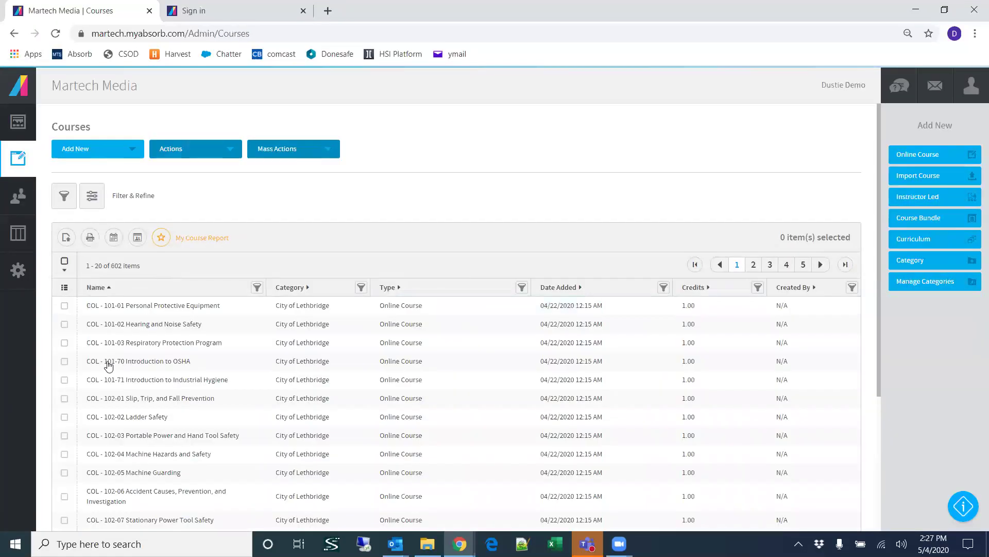
pyautogui.click(111, 365)
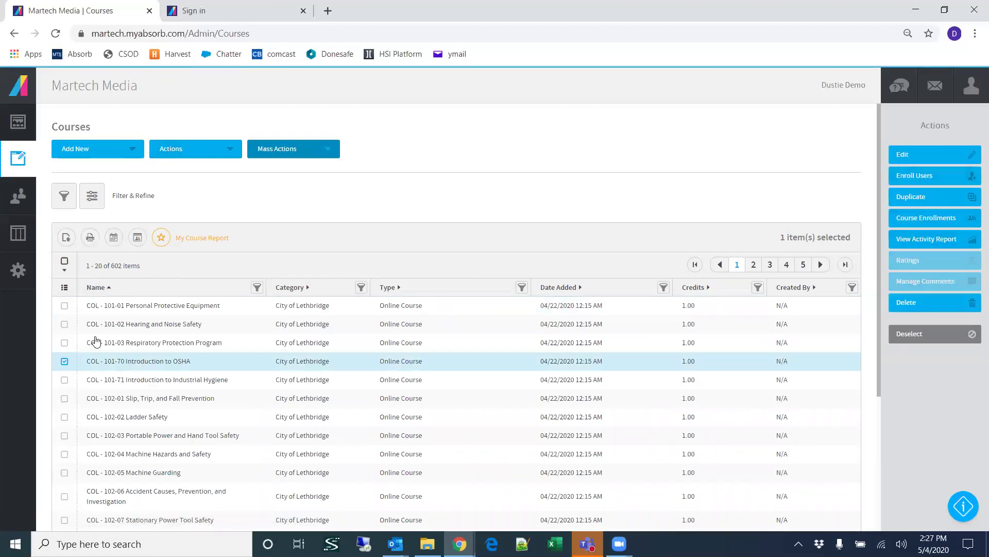
pyautogui.click(63, 344)
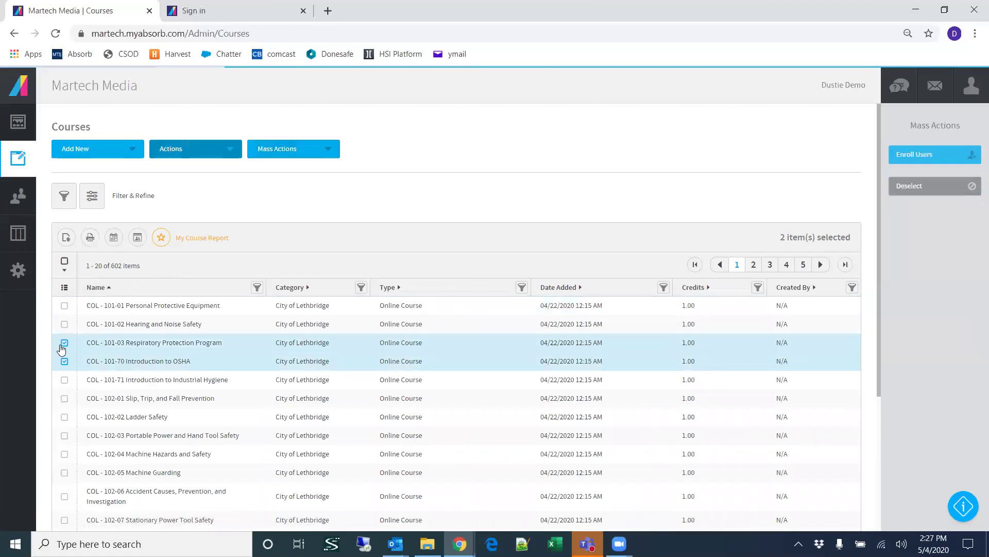
pyautogui.click(64, 381)
pyautogui.click(64, 381)
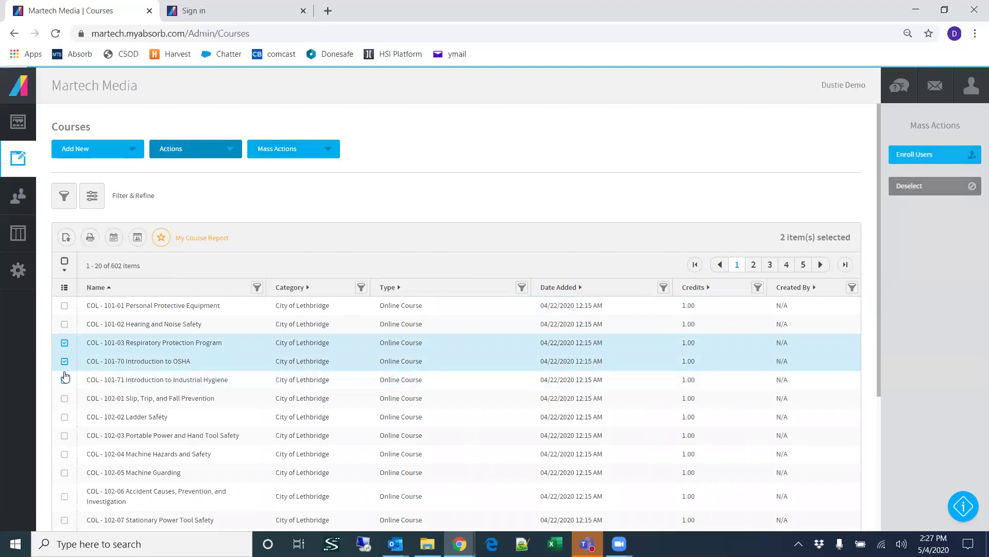
pyautogui.click(64, 362)
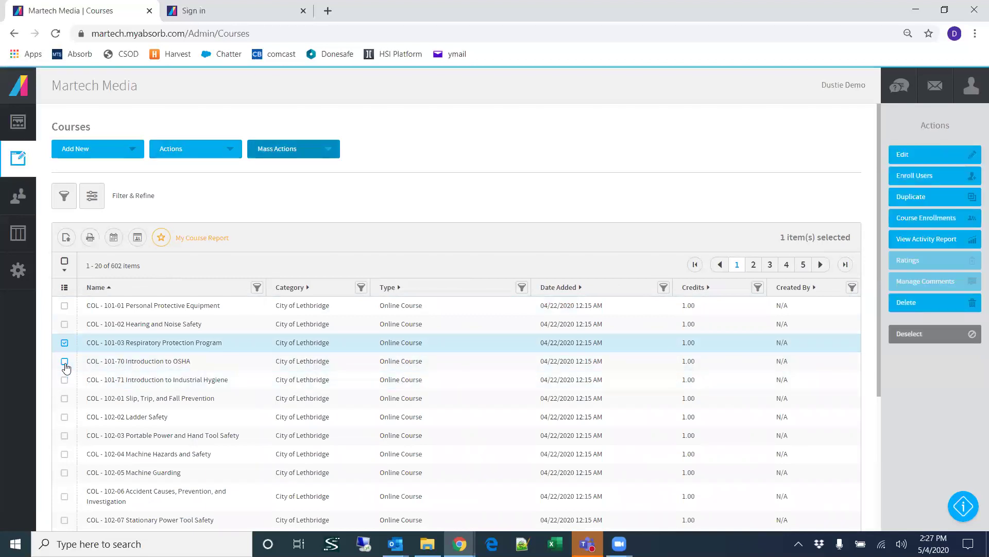
pyautogui.click(64, 362)
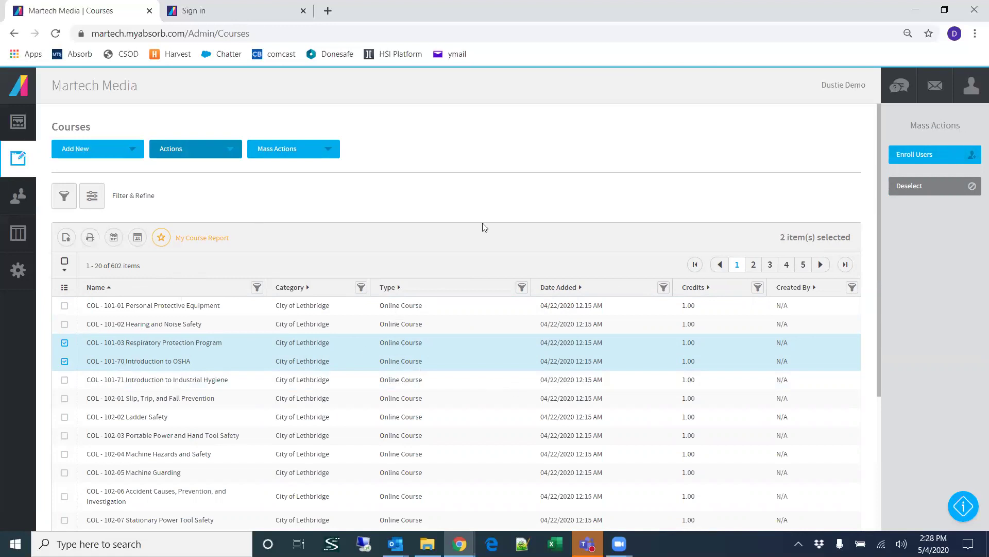
# Step: Start enrolling a user in the two courses, then cancel without saving
pyautogui.click(921, 157)
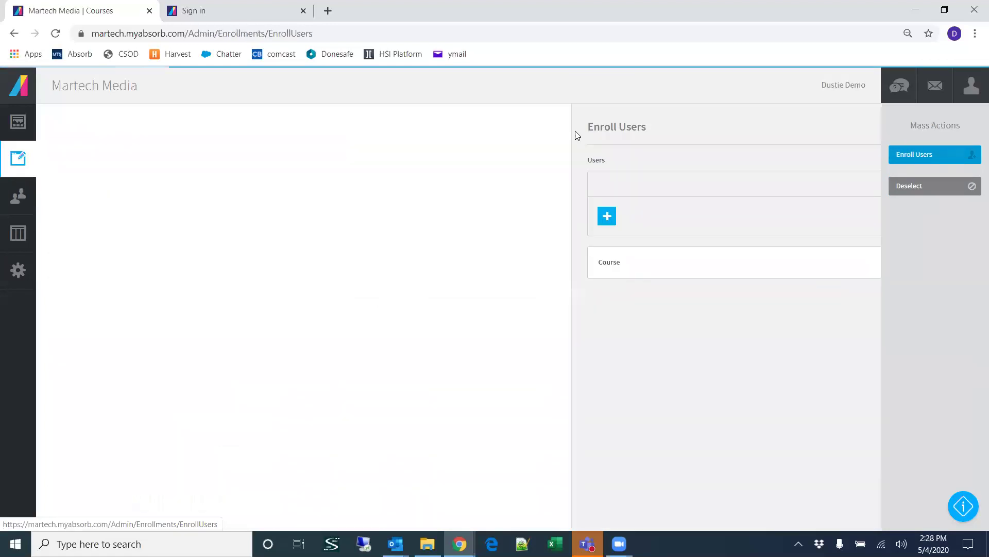
pyautogui.click(163, 215)
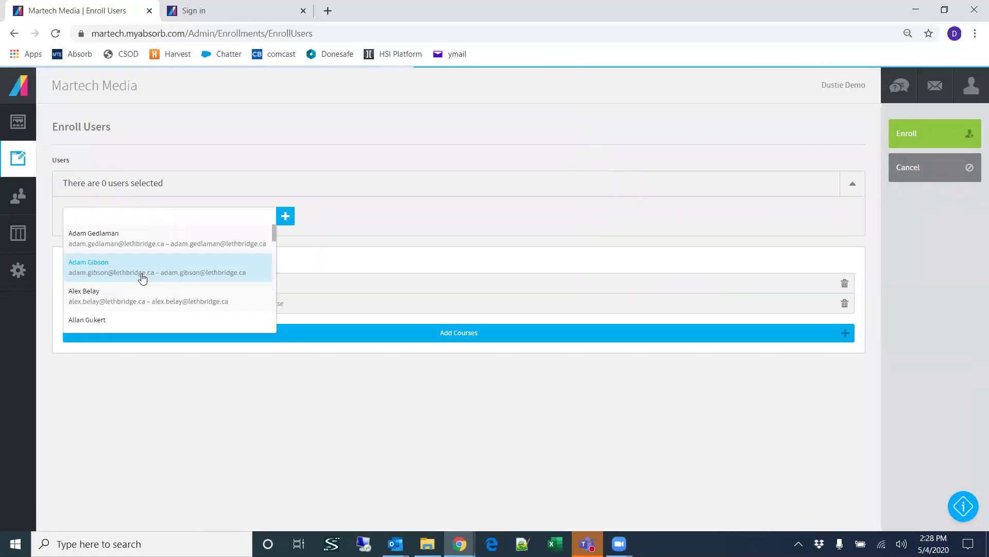
pyautogui.click(132, 257)
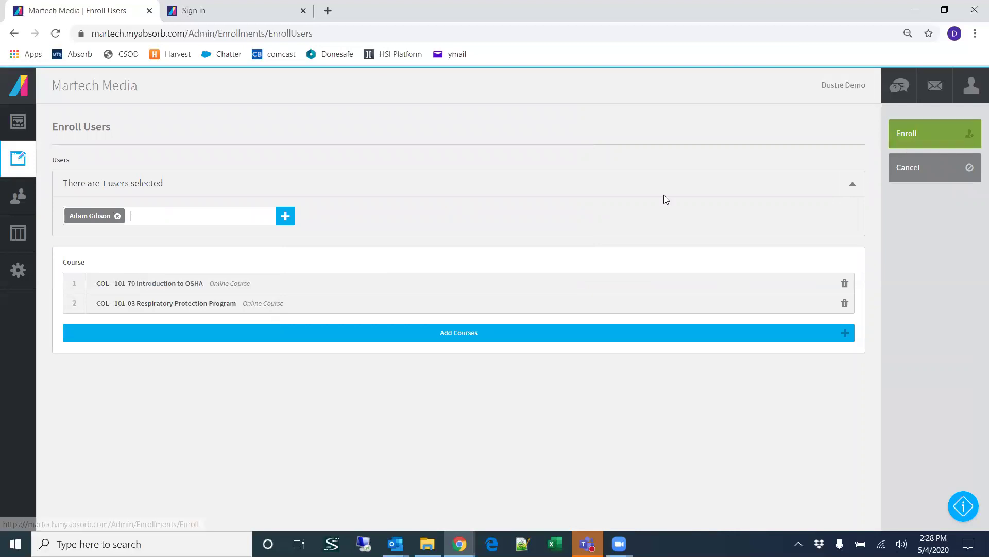
pyautogui.click(924, 171)
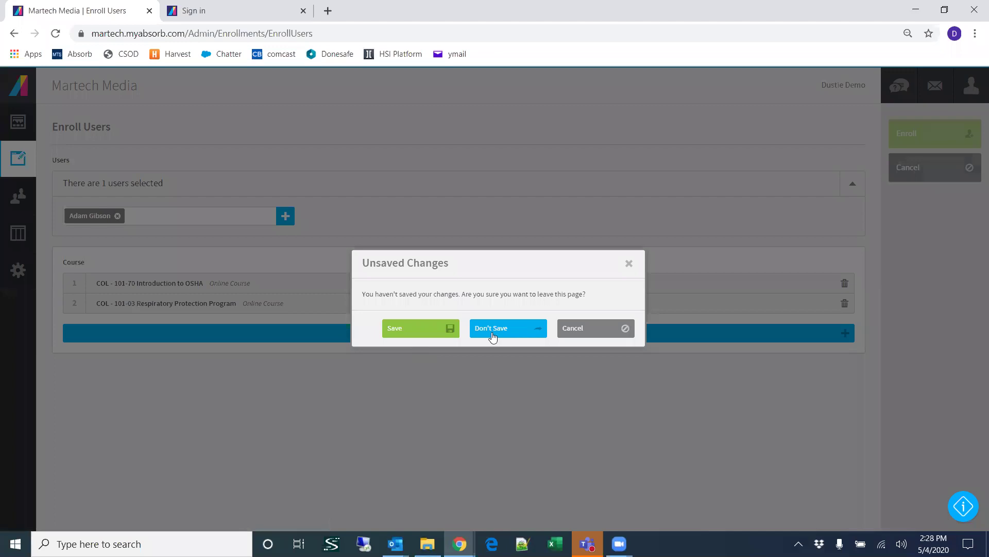
pyautogui.click(492, 329)
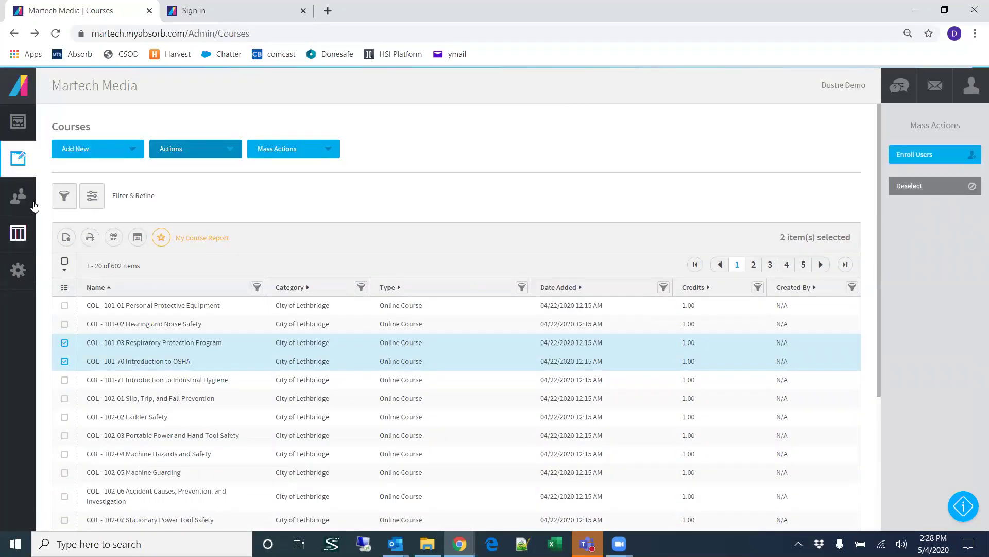
# Step: Select the third through sixth users in the Users list and open Enroll Users for them
pyautogui.moveTo(21, 198)
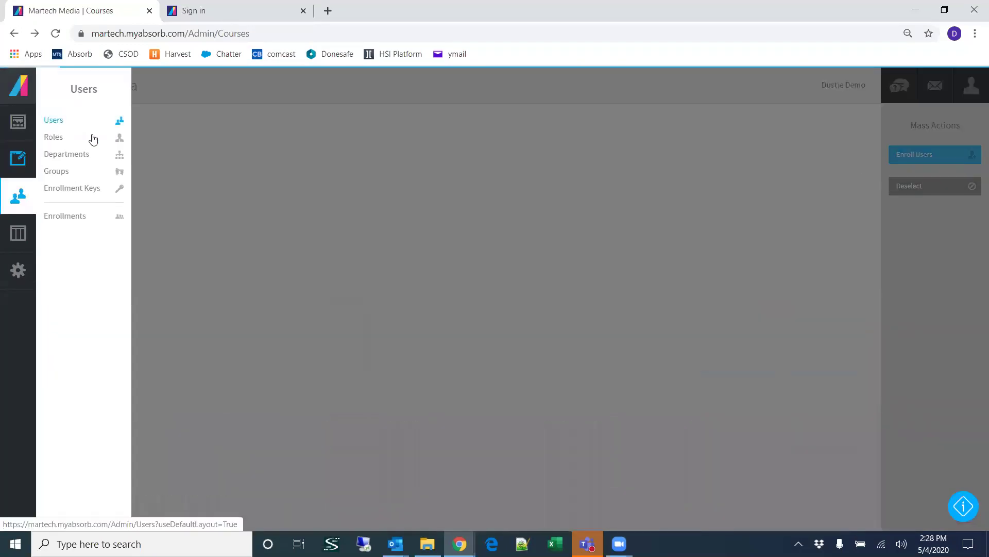
pyautogui.click(93, 138)
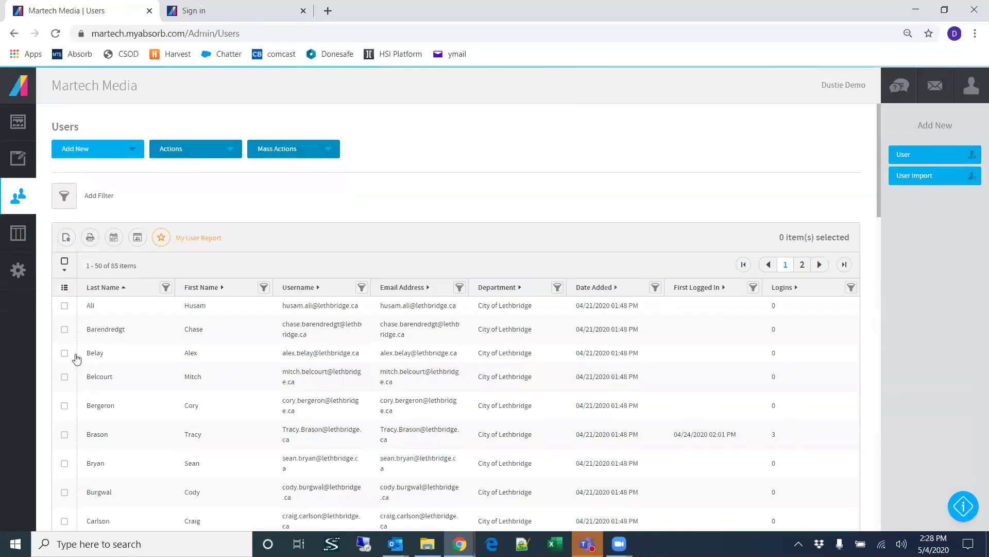
pyautogui.click(65, 353)
pyautogui.click(64, 377)
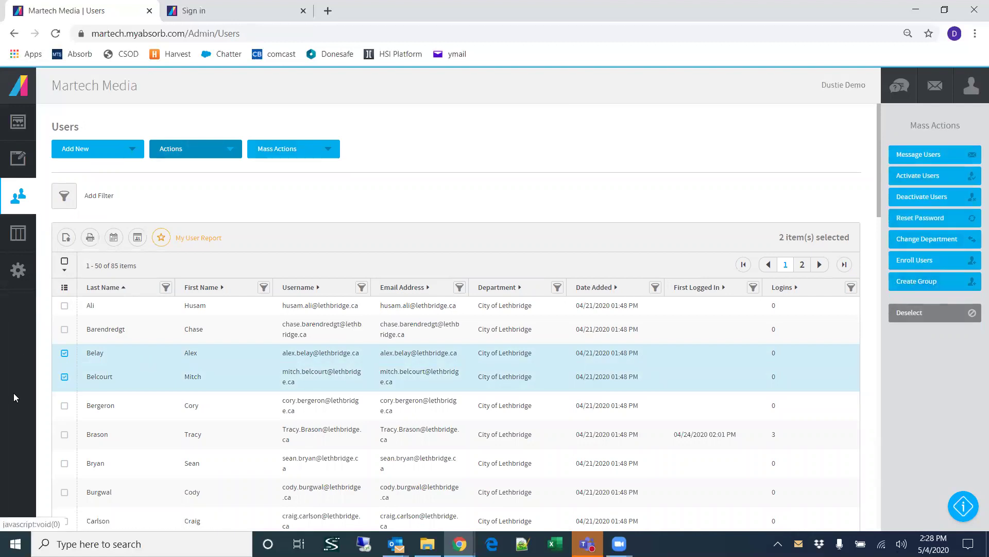
pyautogui.click(65, 405)
pyautogui.click(64, 434)
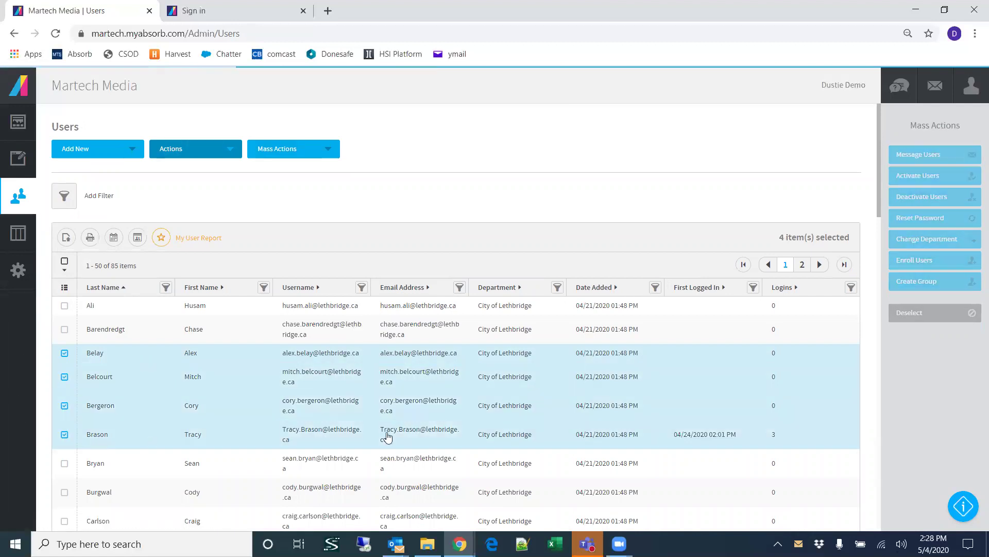
pyautogui.click(916, 260)
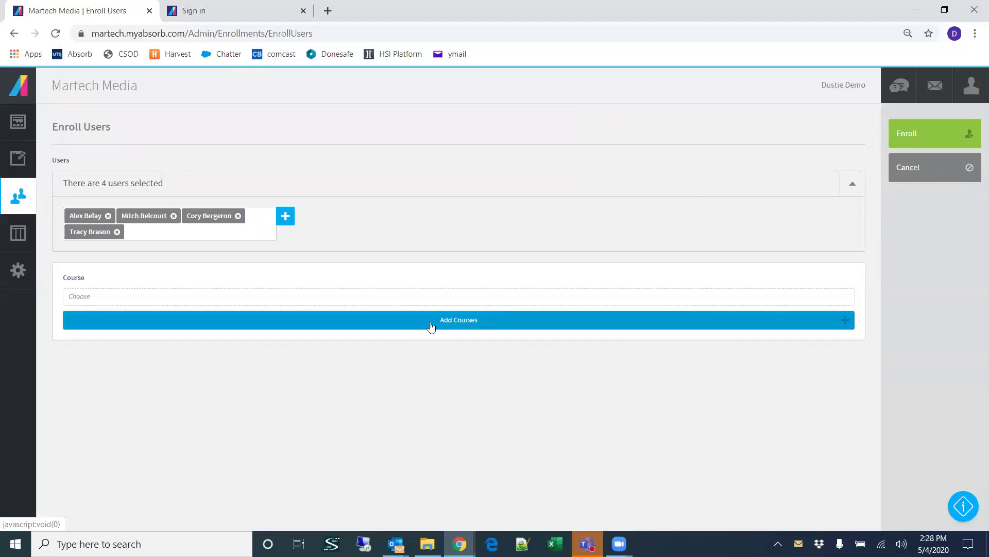
# Step: Bring up the course picker and expand the City of Lethbridge folder
pyautogui.click(432, 326)
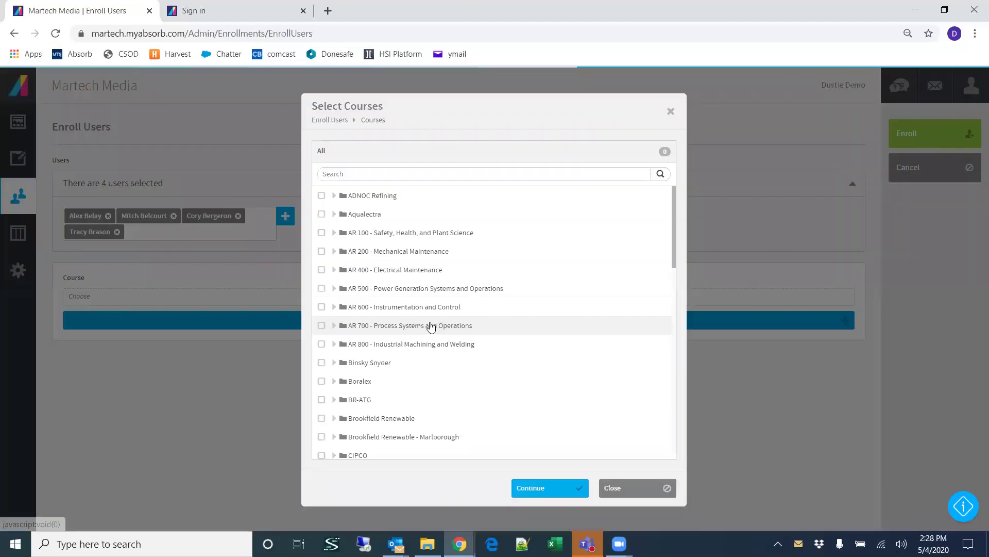
pyautogui.scroll(-5, 504, 327)
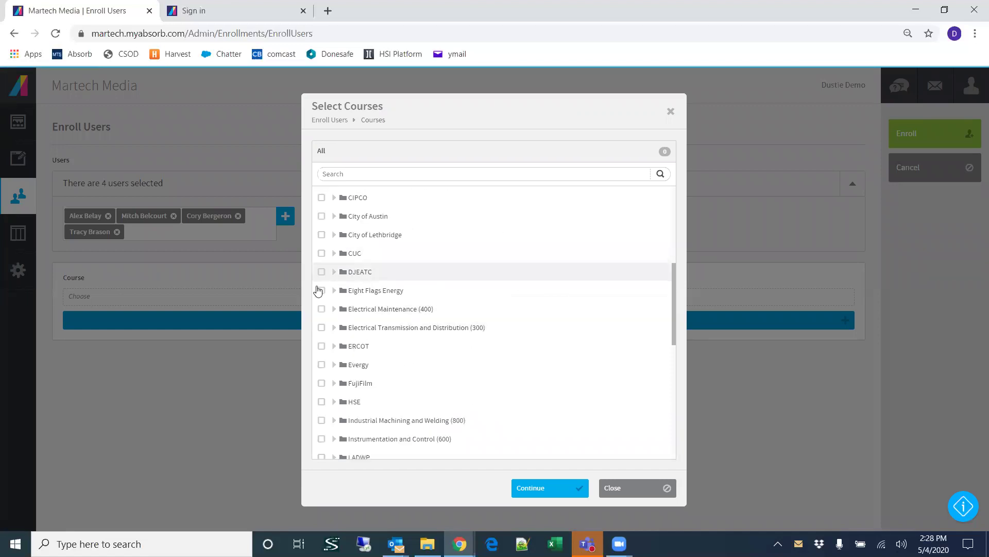
pyautogui.click(334, 236)
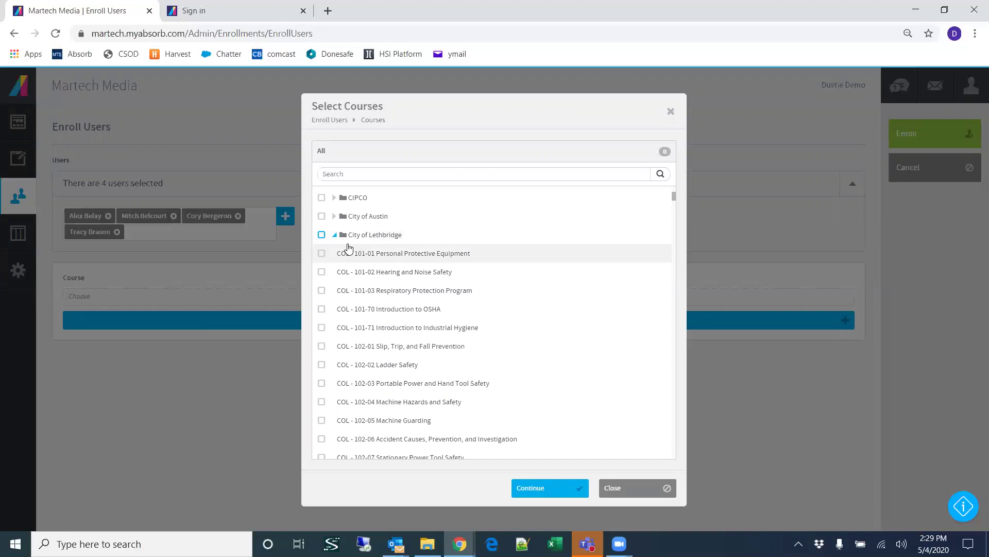
pyautogui.click(335, 236)
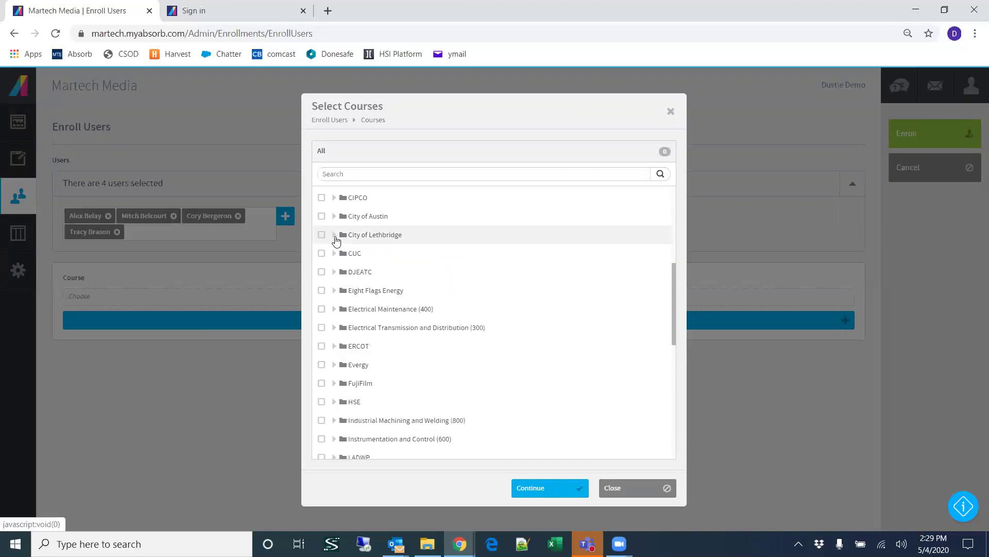
pyautogui.click(334, 236)
# Step: Add Ladder Safety, Materials Handling, Hazardous Communications and Stormwater courses, then cancel the enrollment
pyautogui.click(321, 364)
pyautogui.scroll(-7, 394, 414)
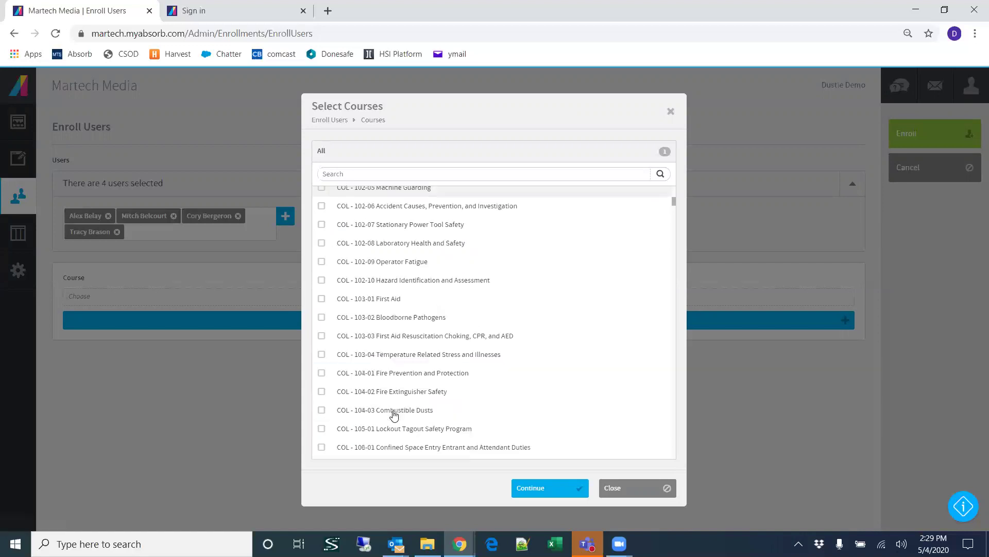
pyautogui.click(323, 387)
pyautogui.scroll(-5, 396, 391)
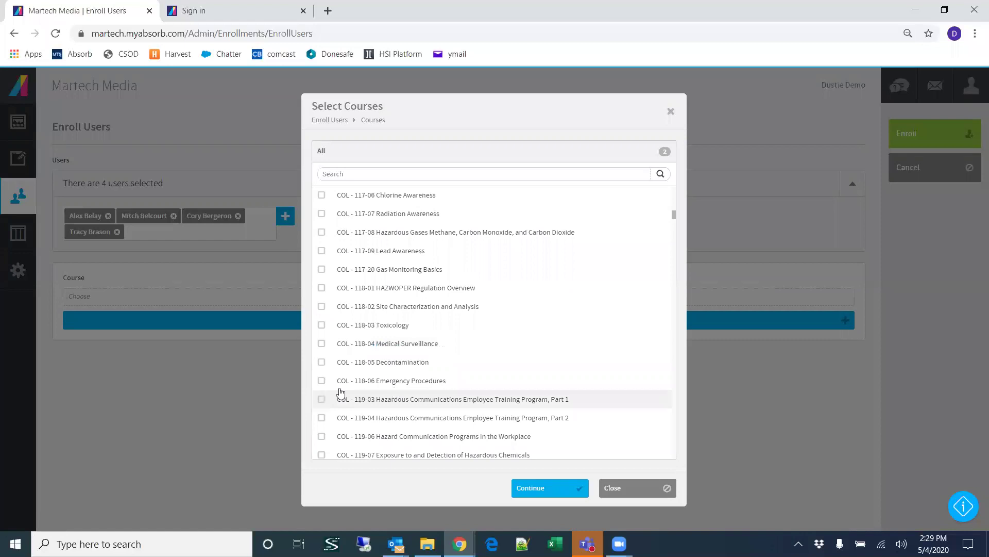
pyautogui.click(384, 394)
pyautogui.scroll(-5, 397, 395)
pyautogui.click(397, 395)
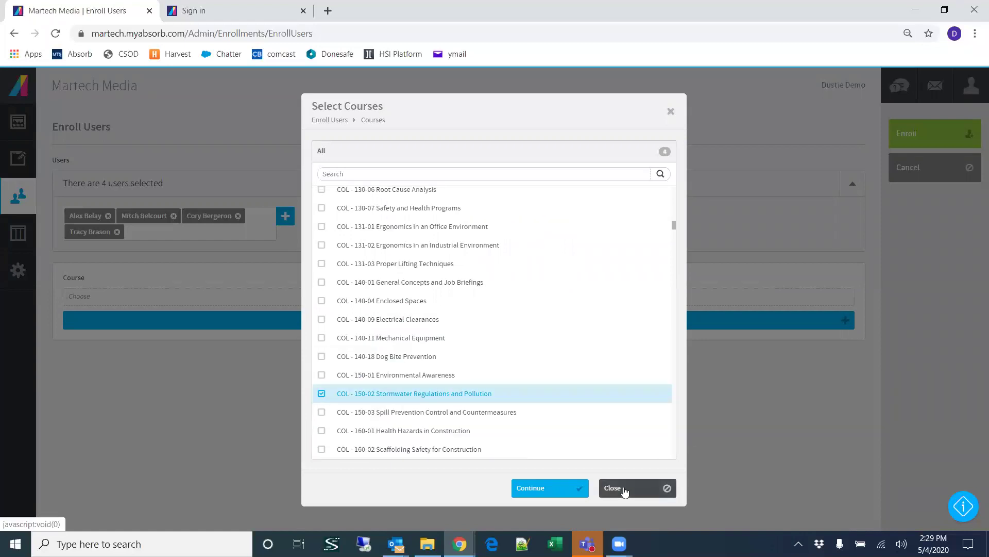
pyautogui.click(548, 489)
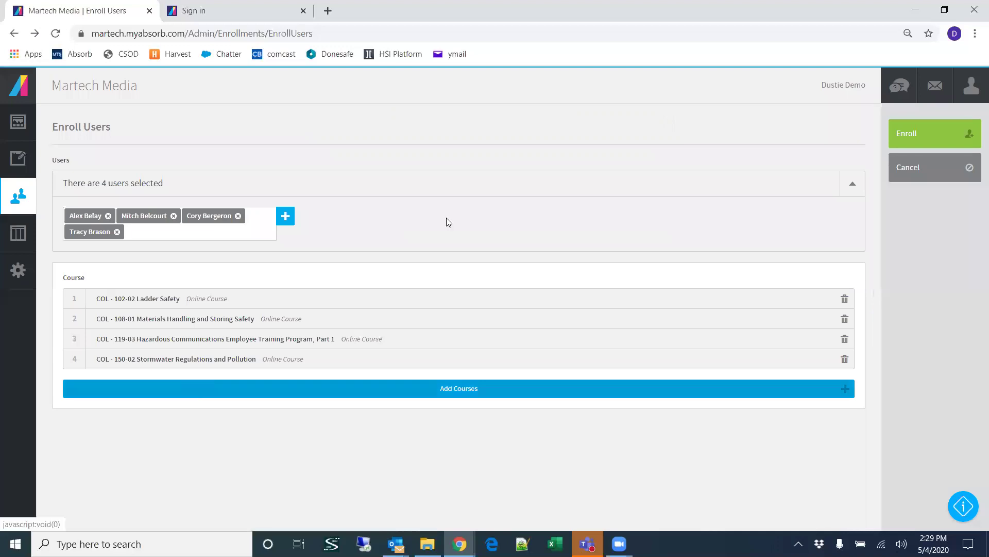
pyautogui.click(930, 175)
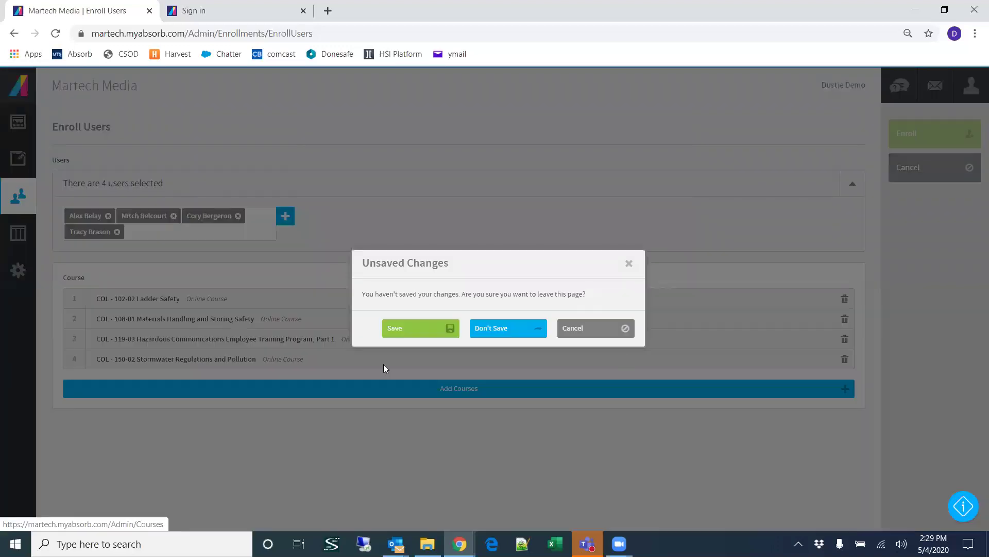
# Step: Discard the unsaved enrollment and go to the Courses list of 602 items
pyautogui.click(490, 335)
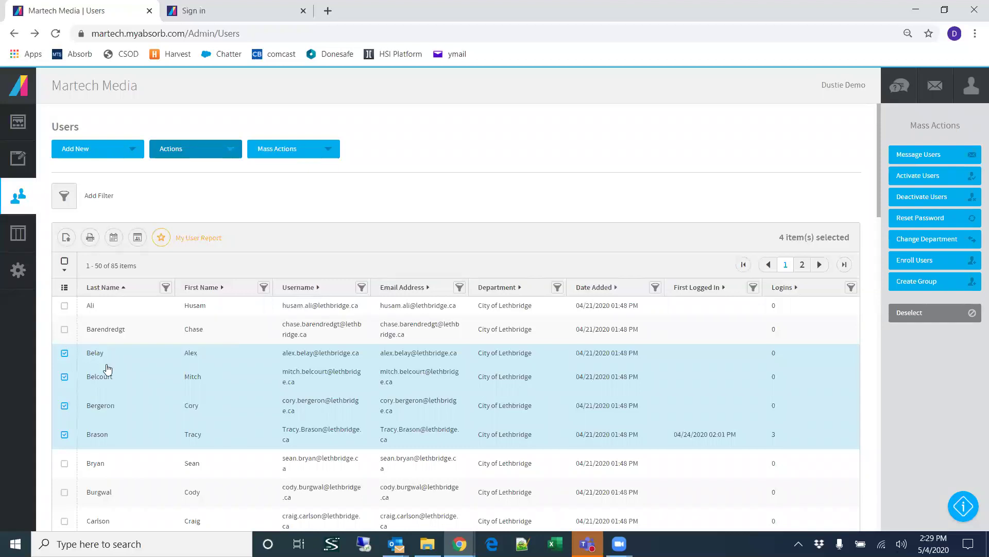
pyautogui.click(17, 164)
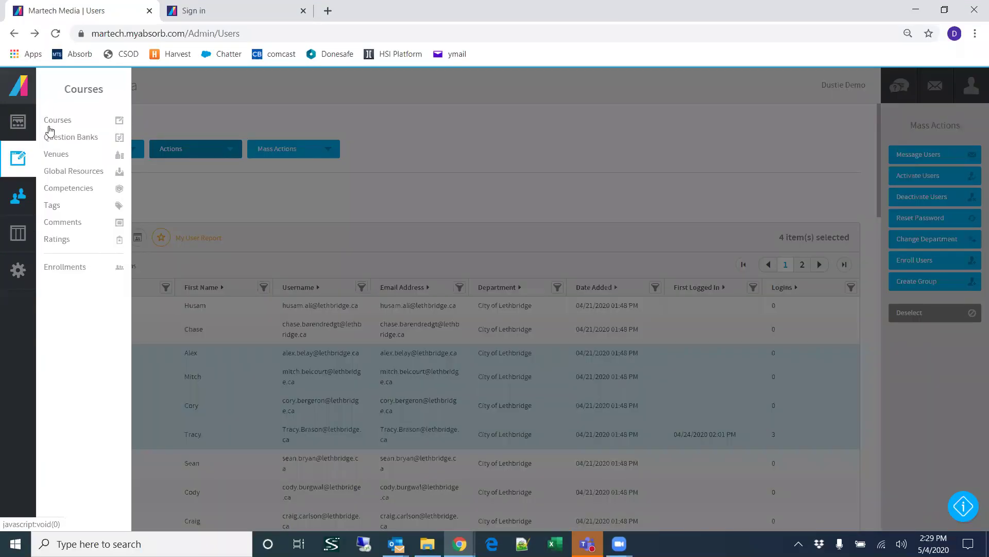
pyautogui.click(57, 120)
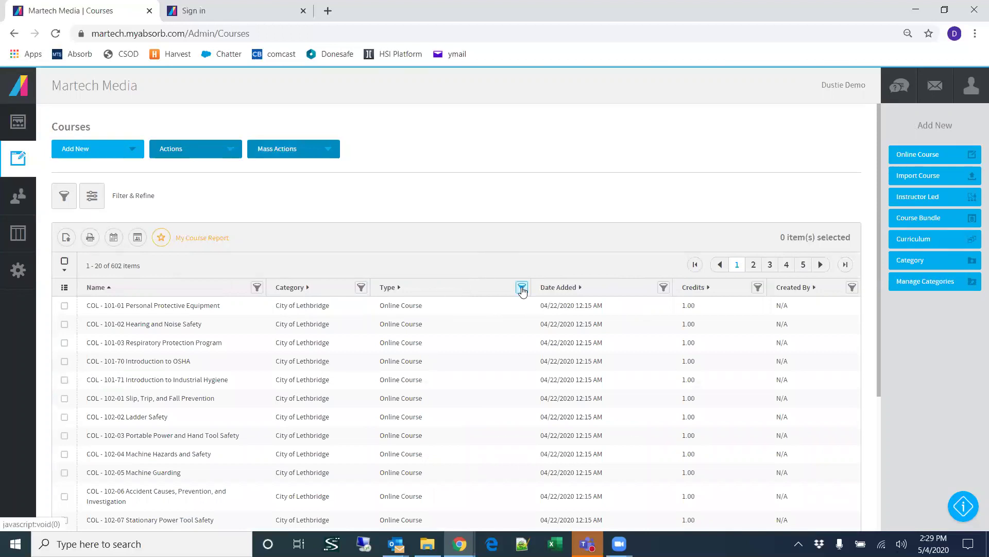
# Step: Filter courses to Type Equals Curriculum and edit Operator and Electrical Worker Safety Training
pyautogui.click(522, 288)
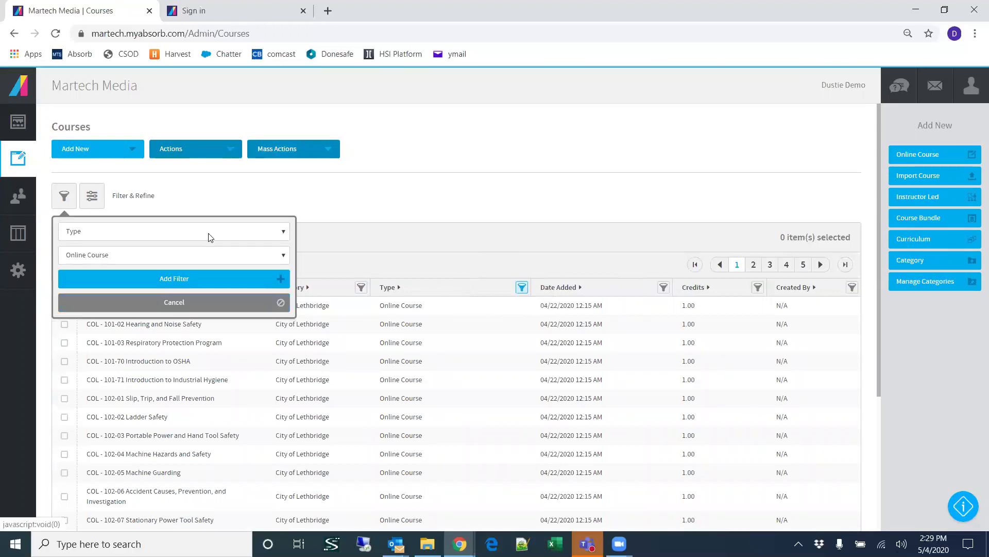
pyautogui.click(103, 256)
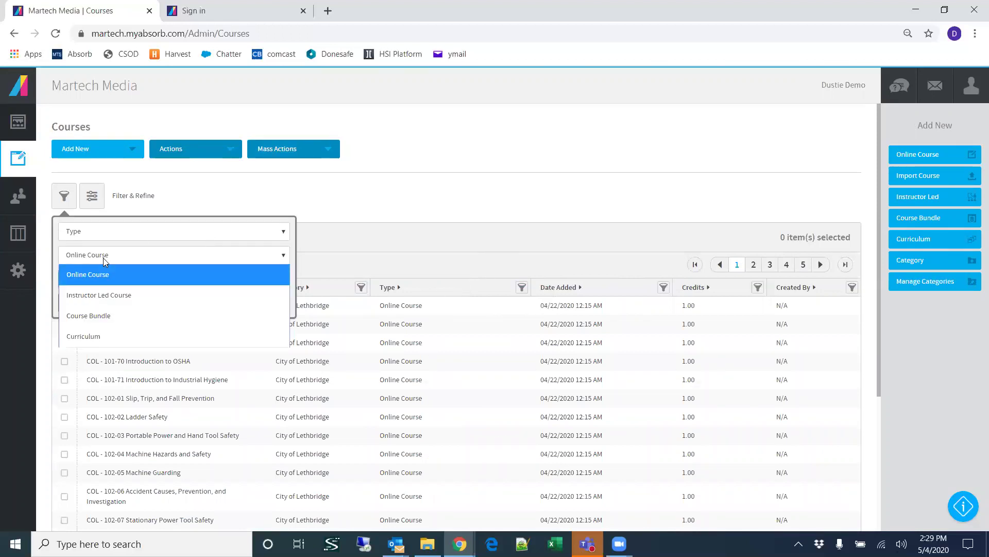
pyautogui.click(104, 335)
pyautogui.click(155, 279)
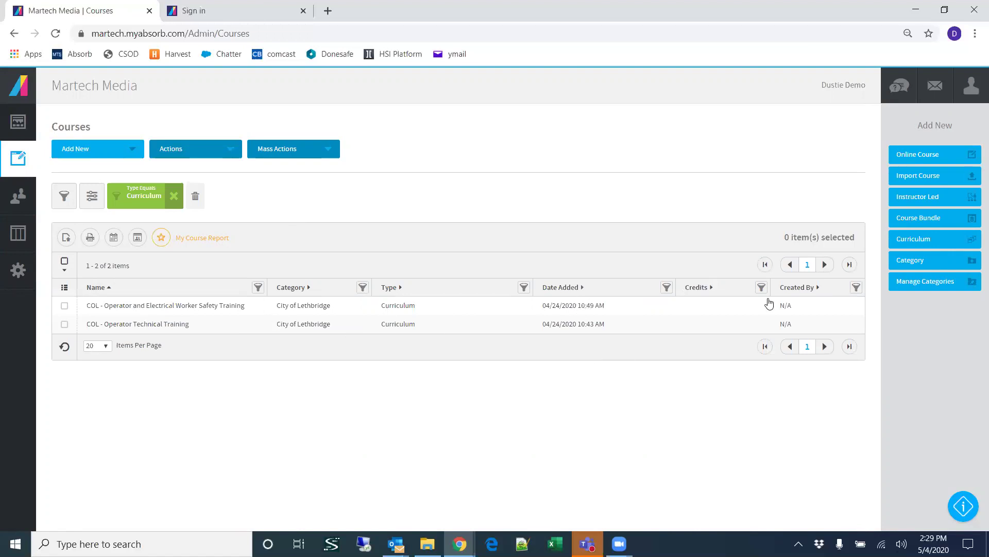
pyautogui.click(111, 309)
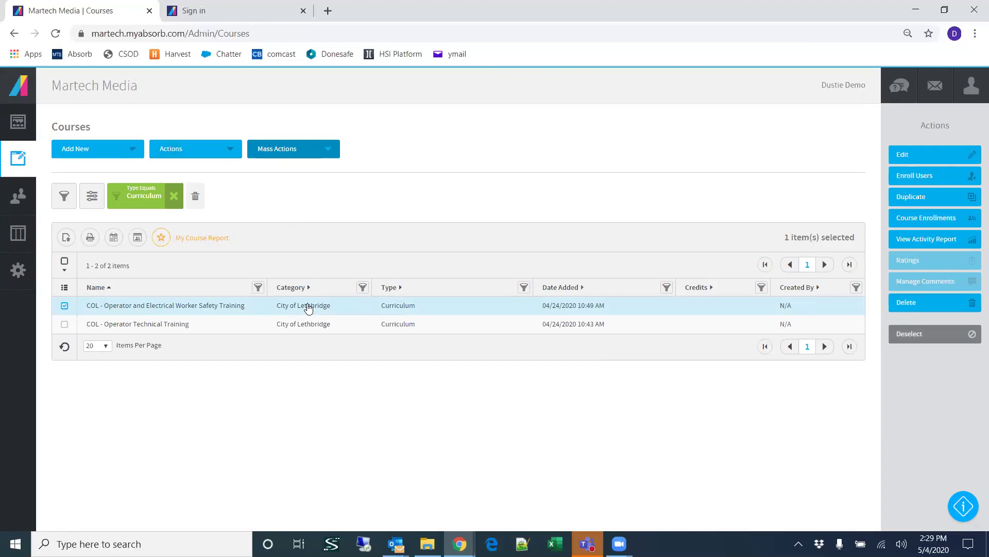
pyautogui.click(920, 156)
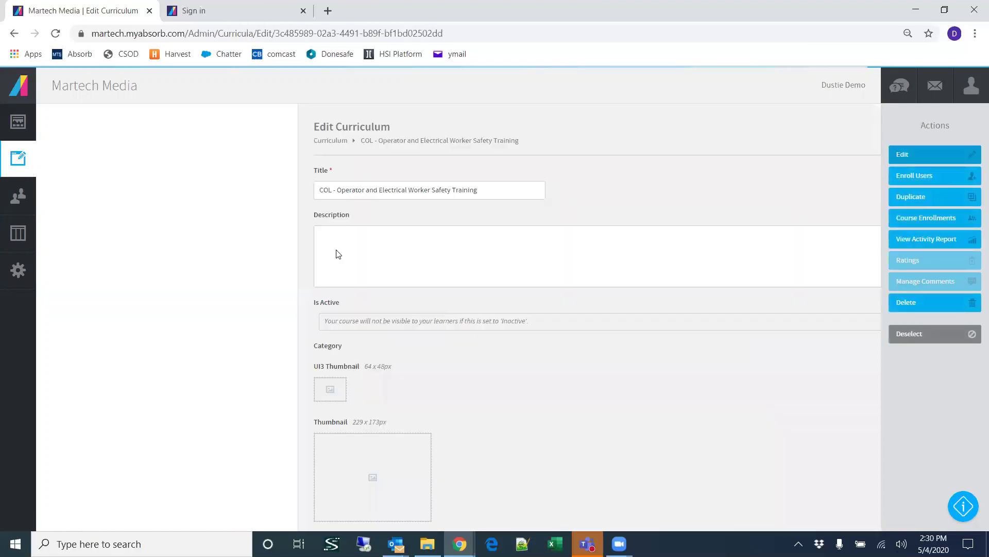
# Step: Cancel the curriculum editor without changes and go to the Users list of 85 users
pyautogui.scroll(-7, 455, 340)
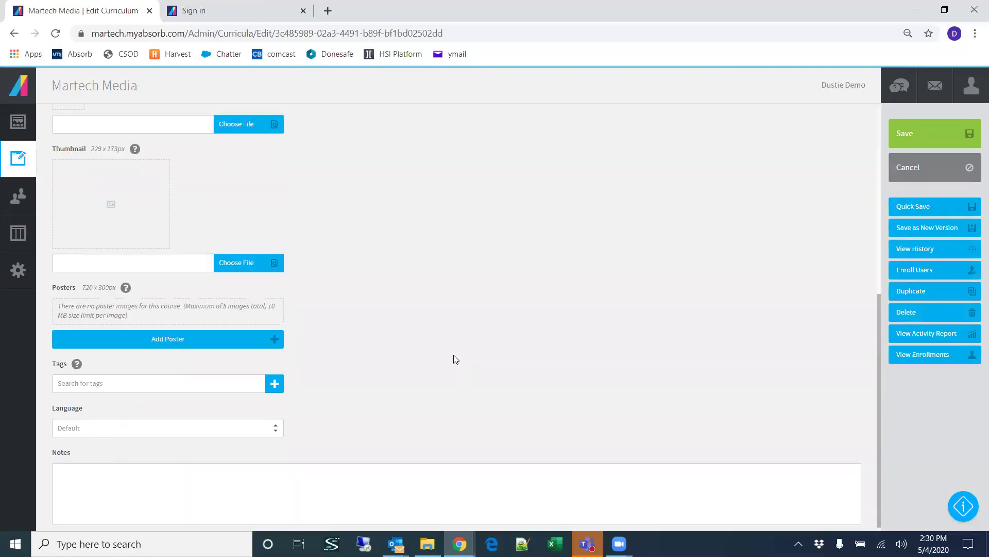
pyautogui.scroll(7, 453, 355)
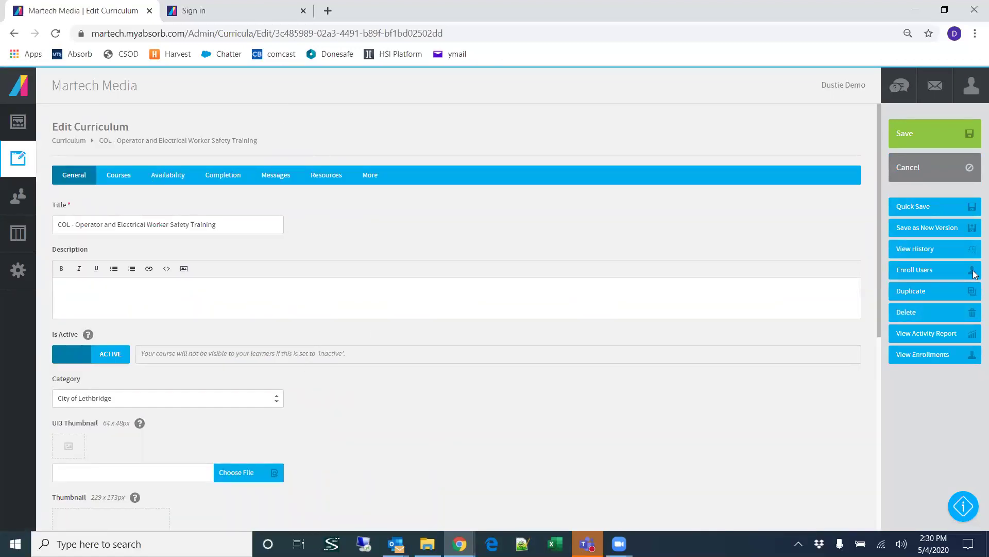
pyautogui.click(922, 169)
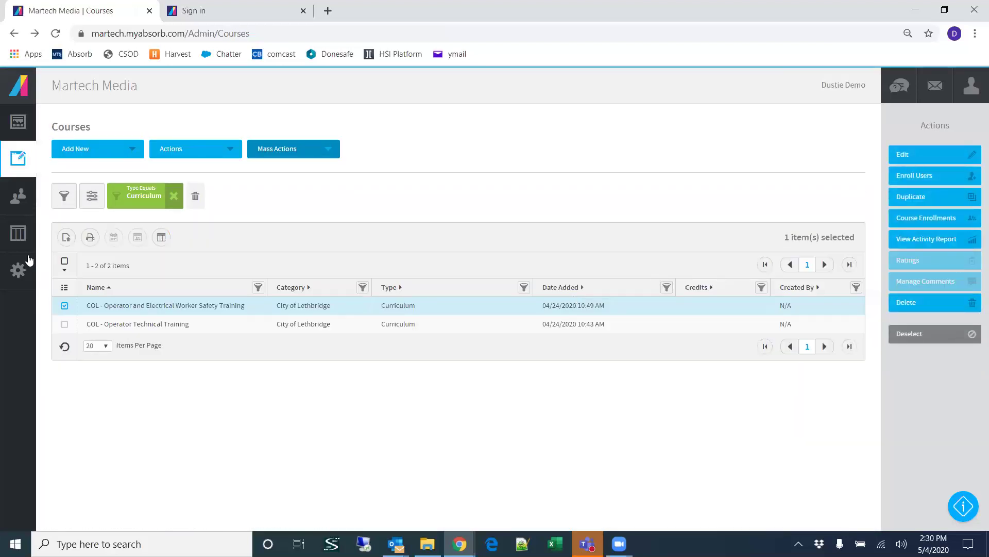
pyautogui.click(18, 196)
pyautogui.click(51, 121)
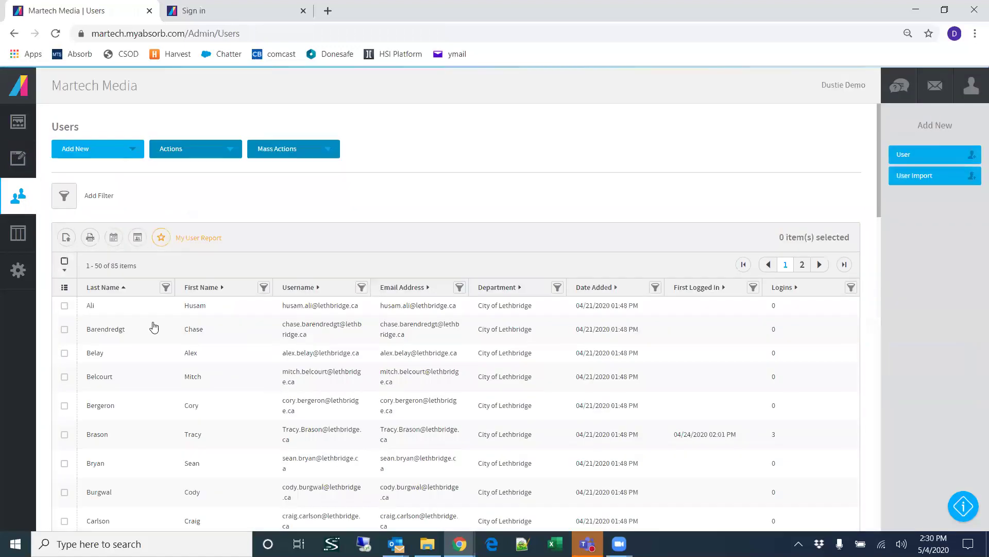
pyautogui.click(95, 308)
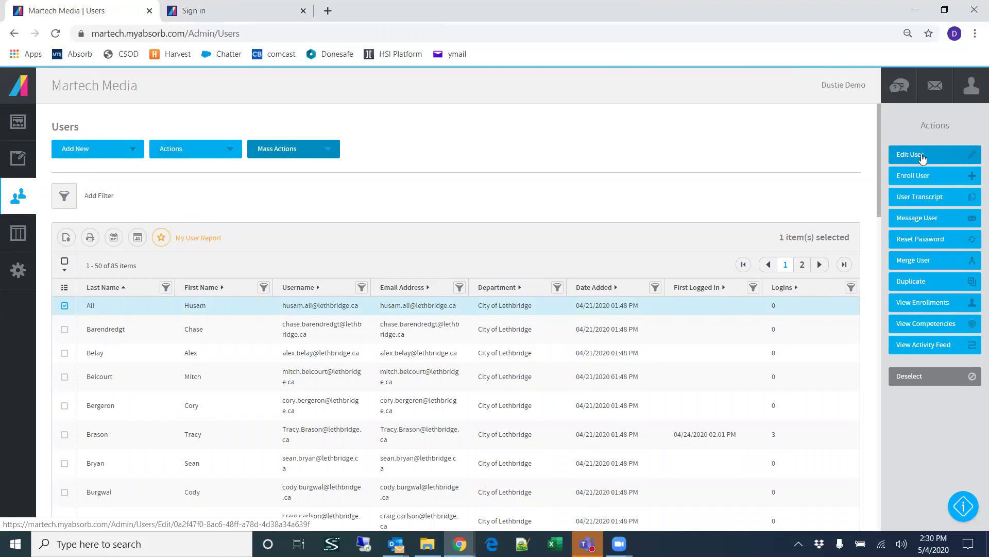
pyautogui.click(922, 158)
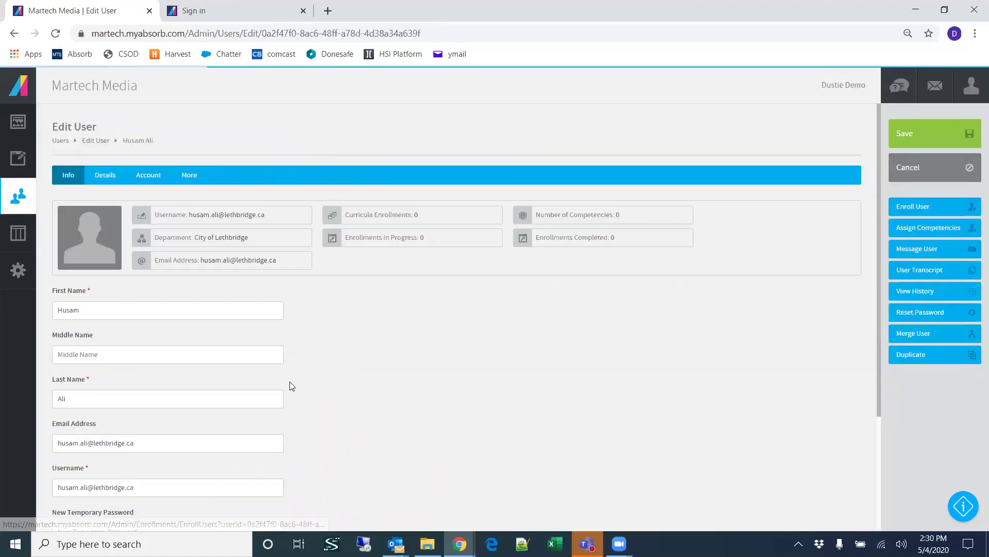
pyautogui.scroll(-3, 166, 379)
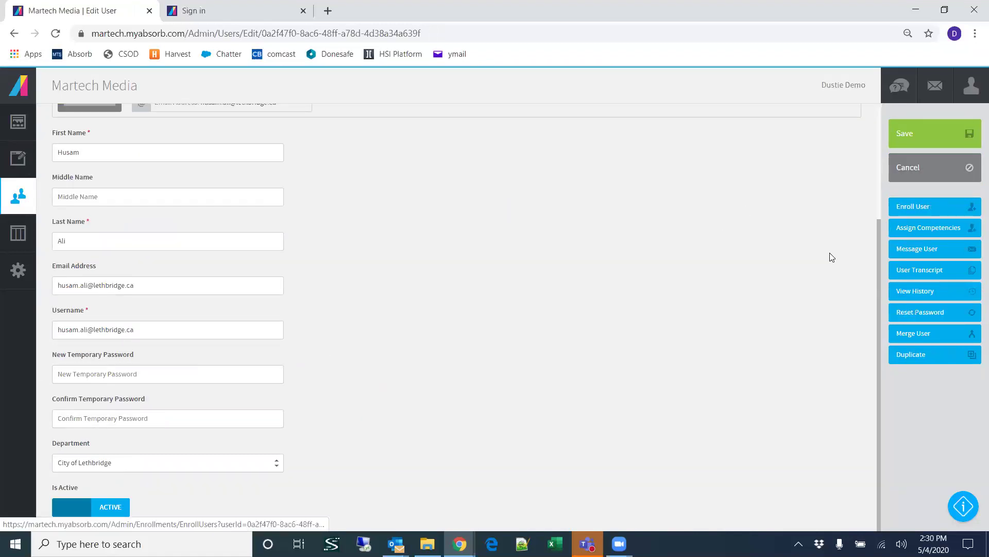
pyautogui.scroll(3, 829, 252)
pyautogui.click(113, 175)
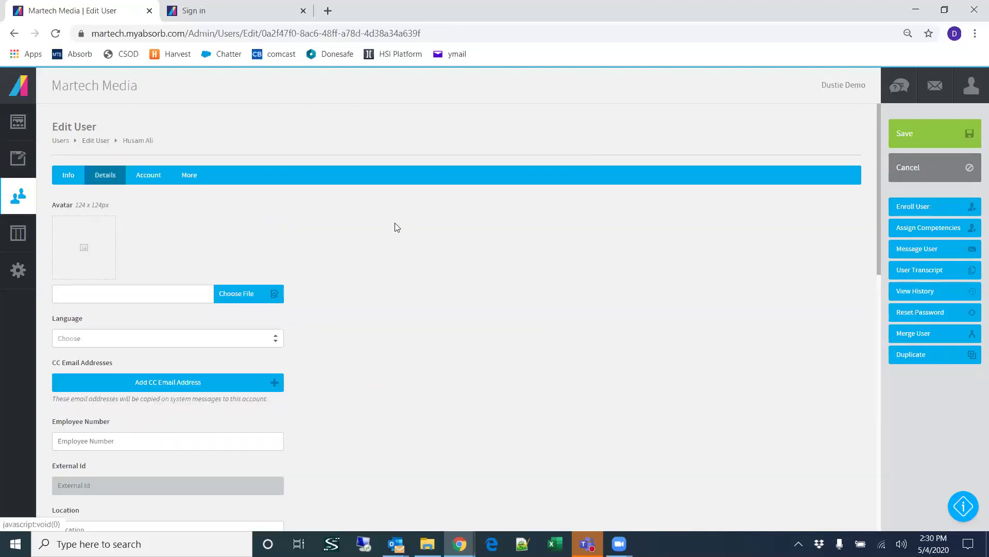
pyautogui.scroll(-6, 485, 340)
pyautogui.scroll(-6, 477, 335)
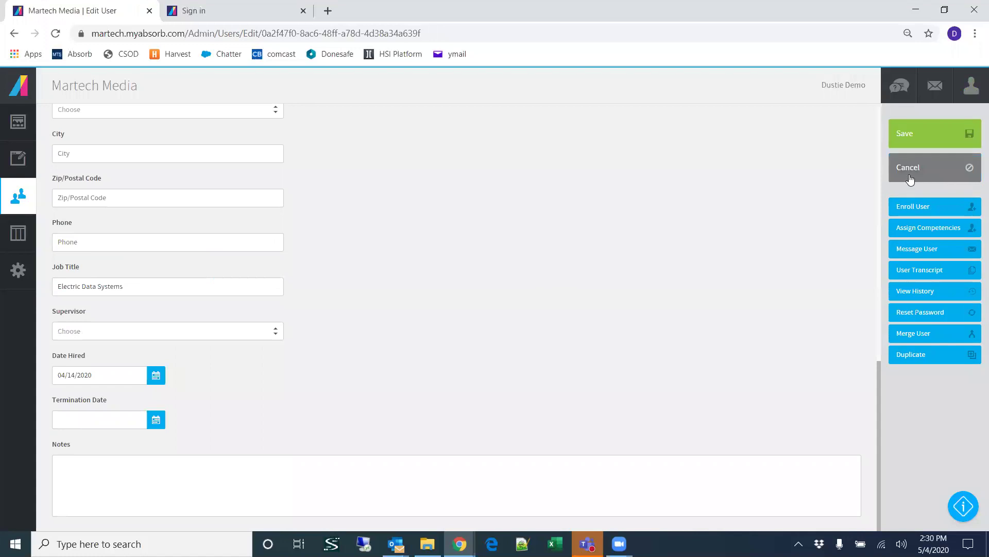
pyautogui.click(910, 168)
pyautogui.click(501, 329)
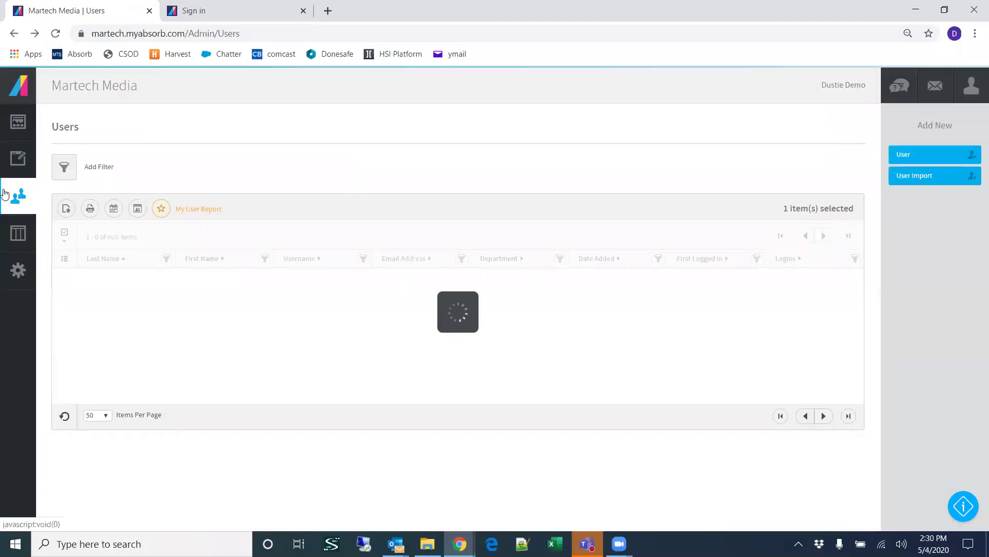
# Step: From the Courses list, use Add New > Curriculum to start the Tool Safety curriculum
pyautogui.moveTo(9, 164)
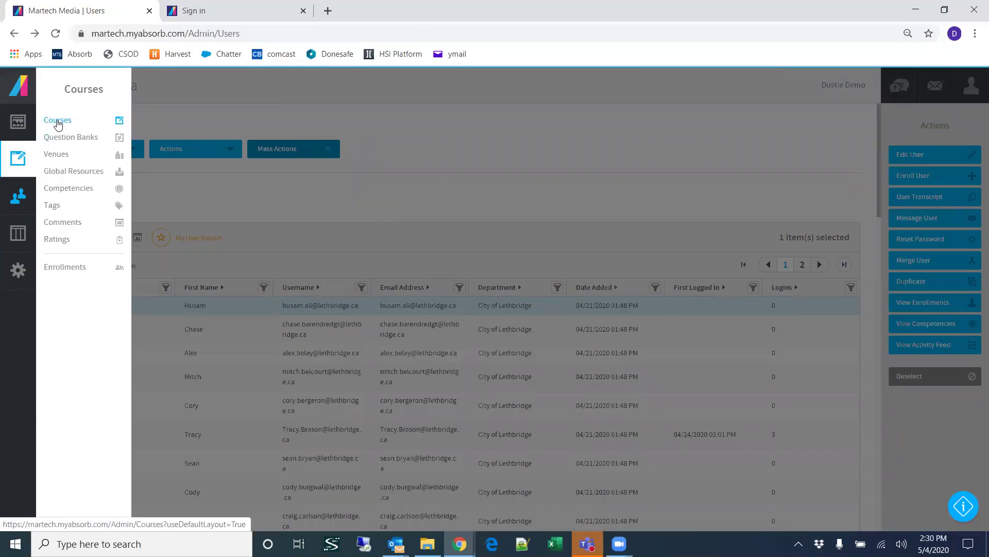
pyautogui.click(57, 120)
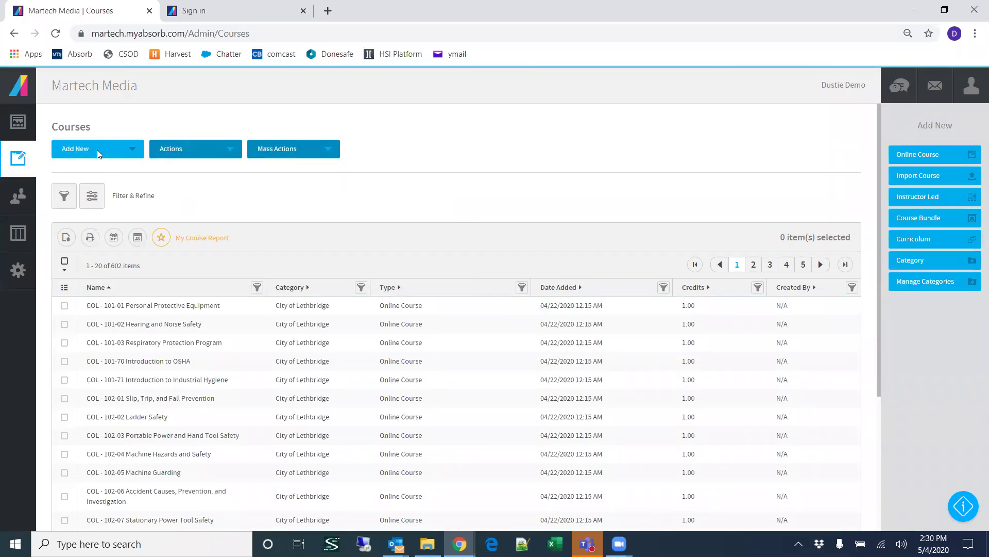
pyautogui.click(97, 150)
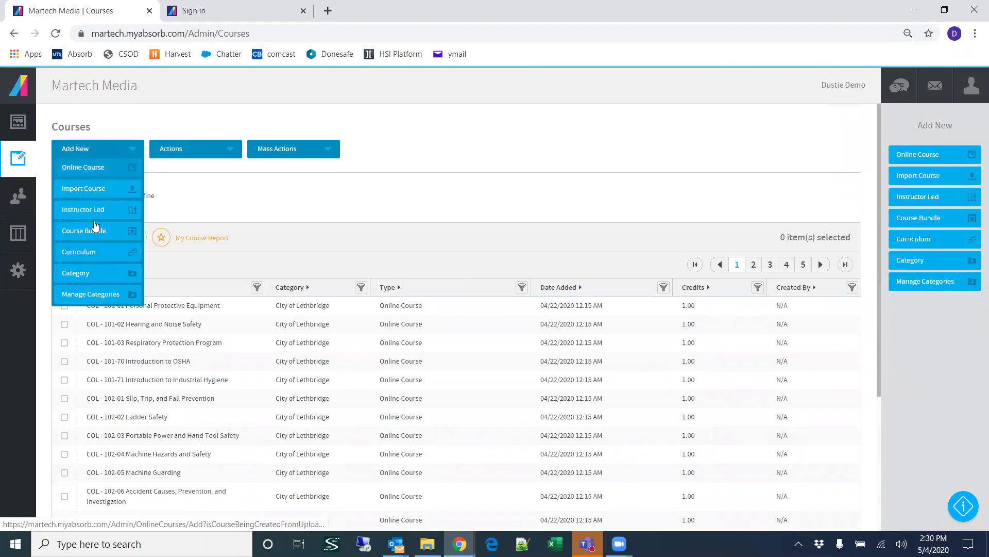
pyautogui.click(920, 240)
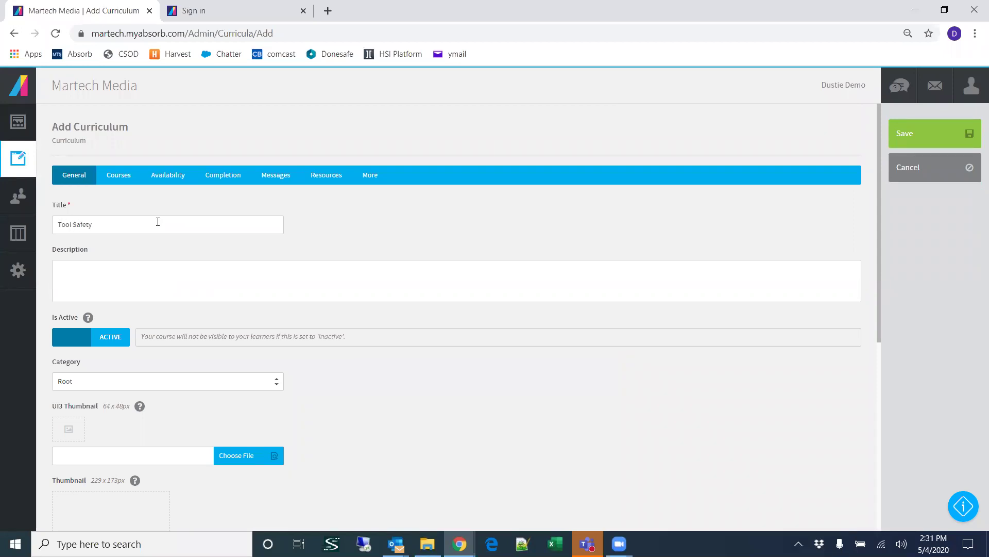
# Step: Choose City of Lethbridge as the curriculum's Category and review the General tab fields
pyautogui.click(106, 383)
pyautogui.scroll(-6, 103, 412)
pyautogui.scroll(-4, 107, 435)
pyautogui.scroll(5, 107, 436)
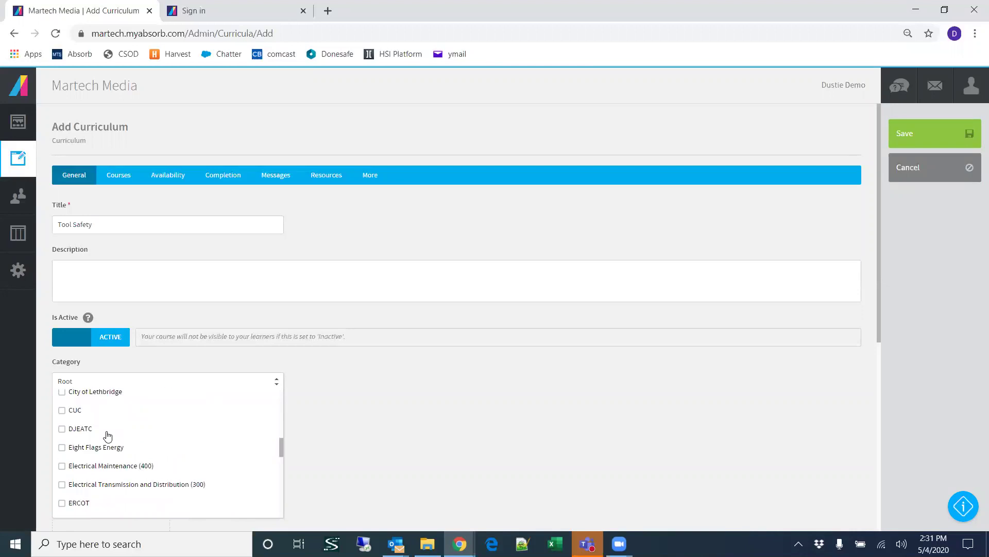
pyautogui.scroll(-2, 106, 448)
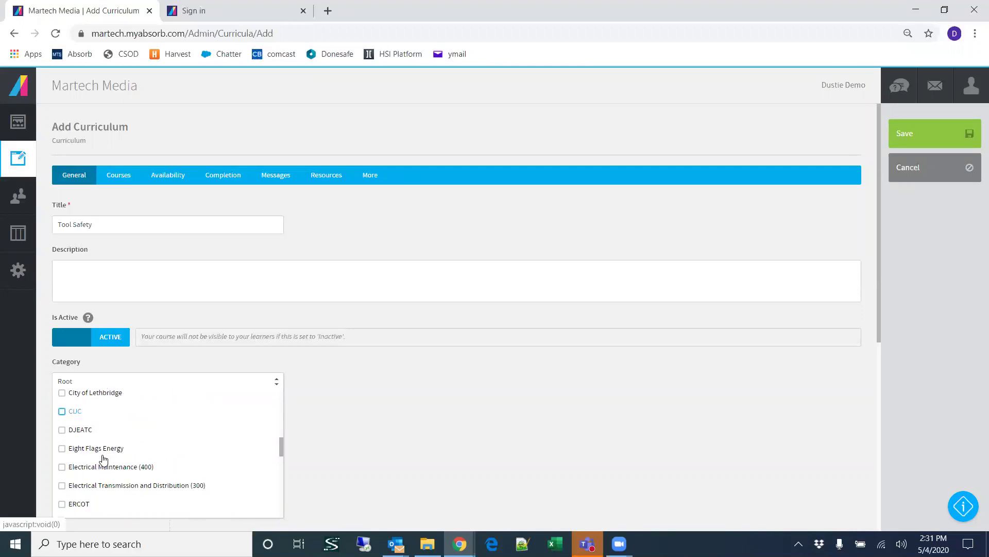
pyautogui.click(109, 395)
pyautogui.scroll(-7, 479, 423)
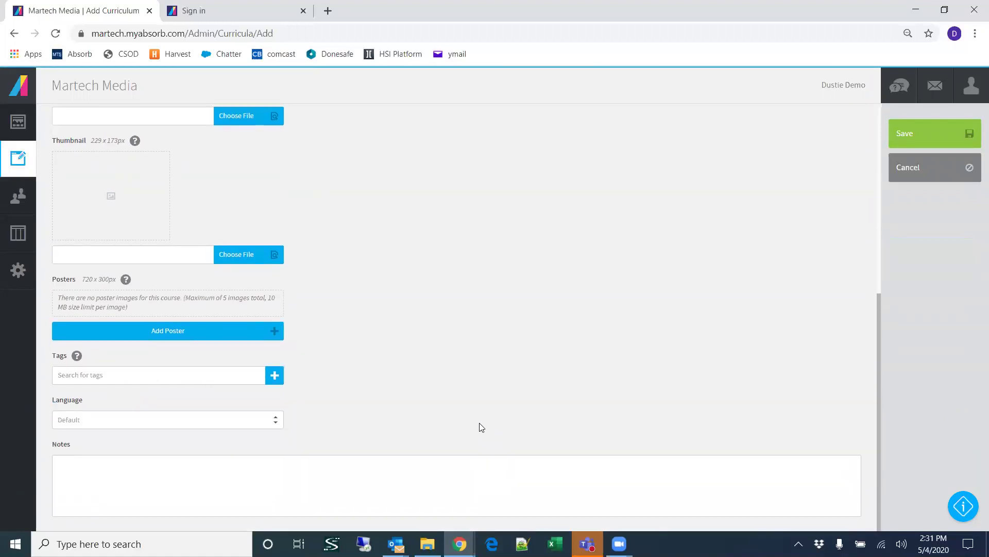
pyautogui.scroll(3, 475, 427)
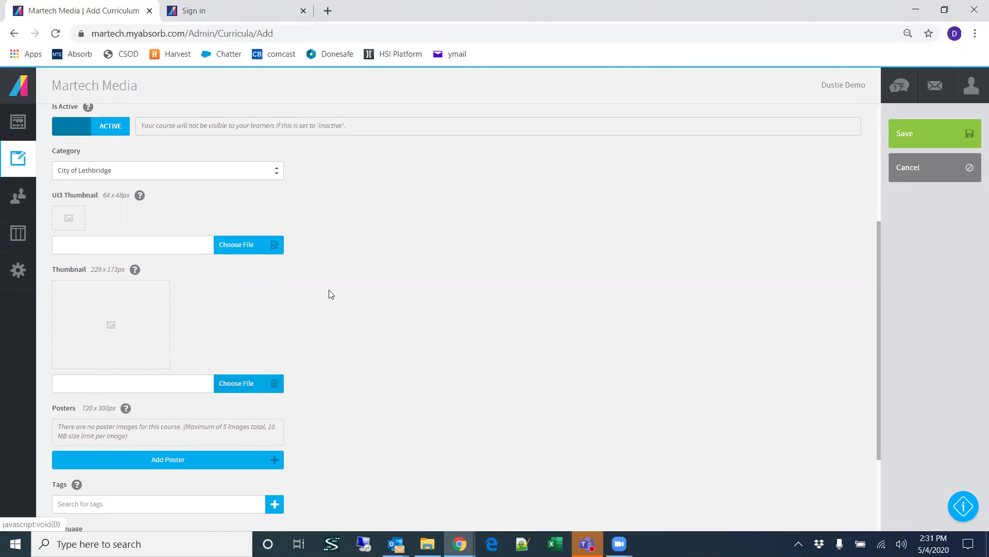
pyautogui.scroll(-3, 331, 293)
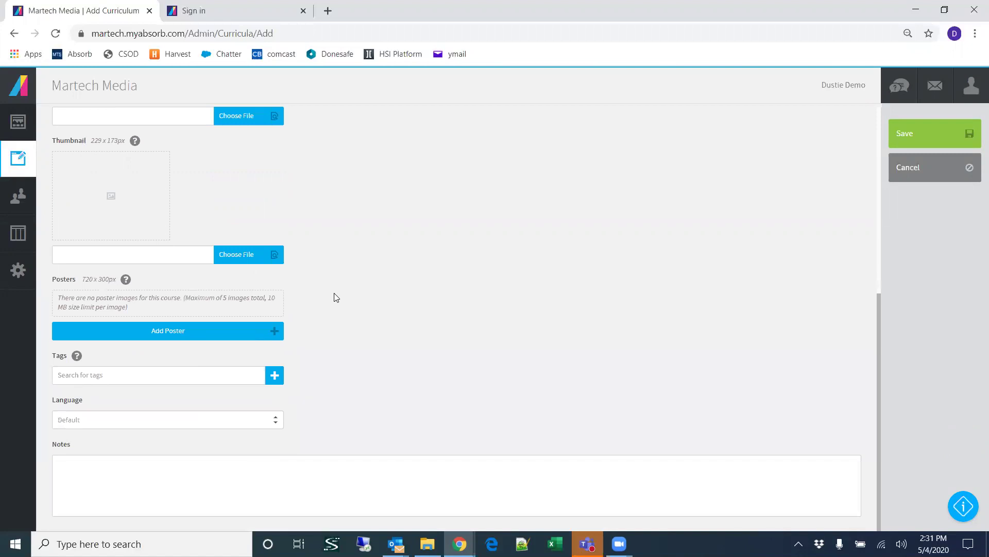
pyautogui.scroll(7, 334, 299)
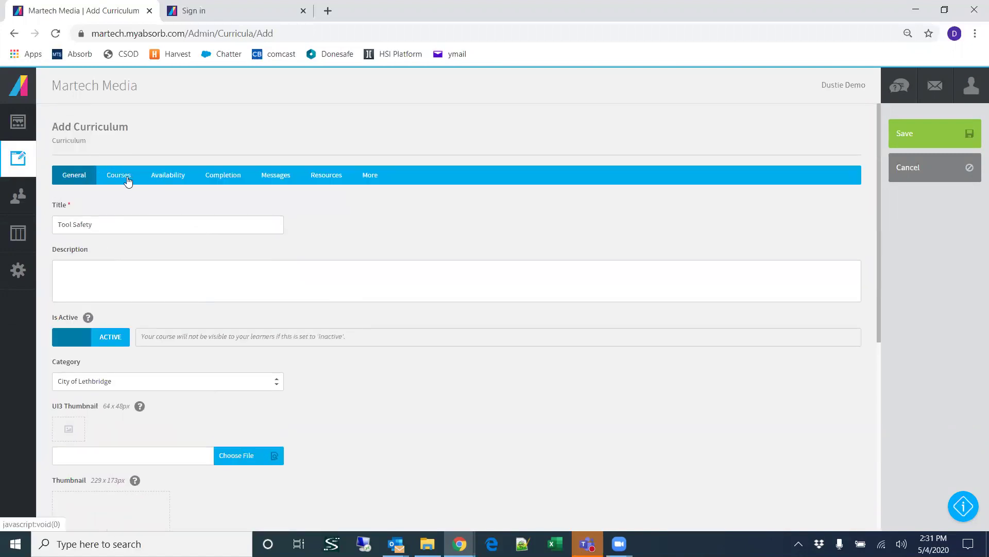
# Step: On the Courses tab, add two more course groups, then delete Group 3
pyautogui.click(127, 178)
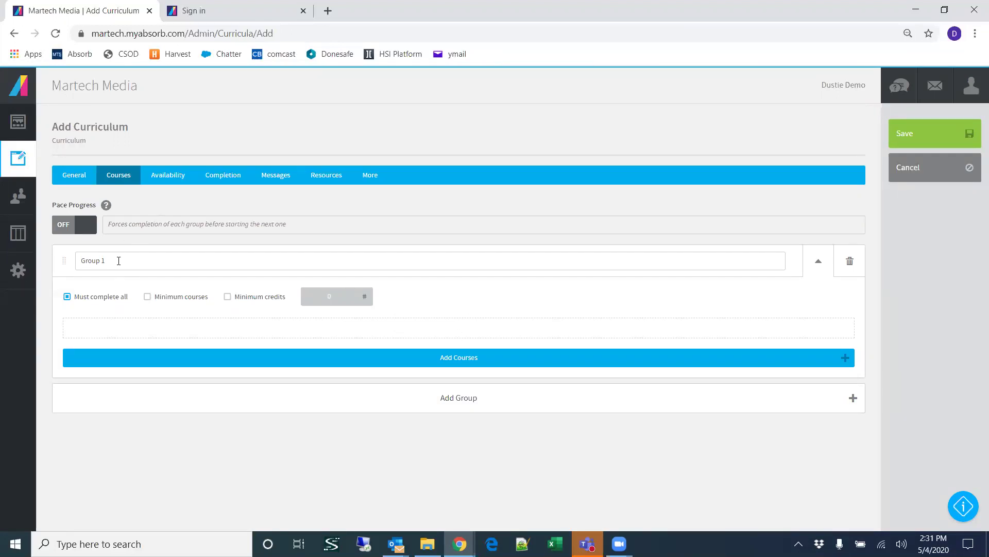
pyautogui.click(468, 402)
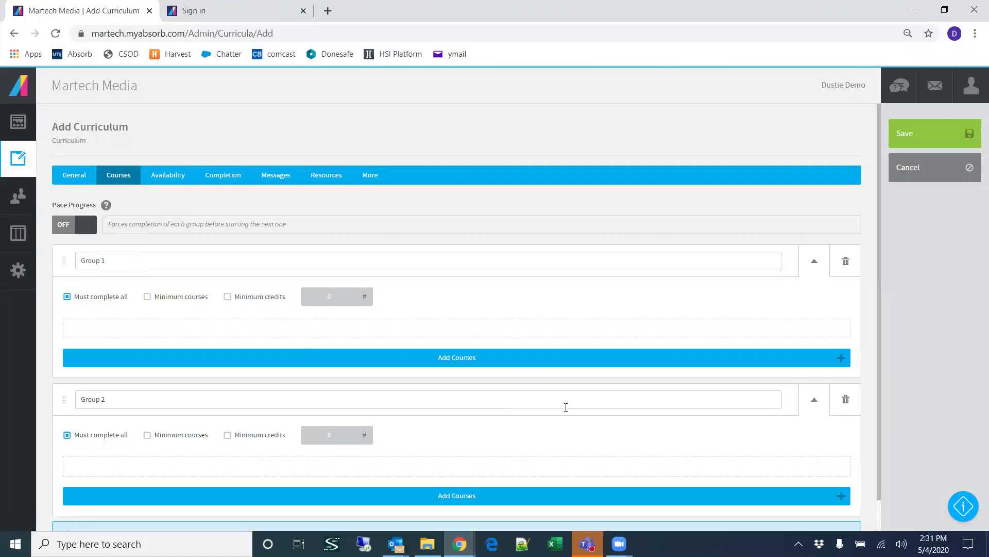
pyautogui.scroll(-1, 452, 447)
pyautogui.click(450, 499)
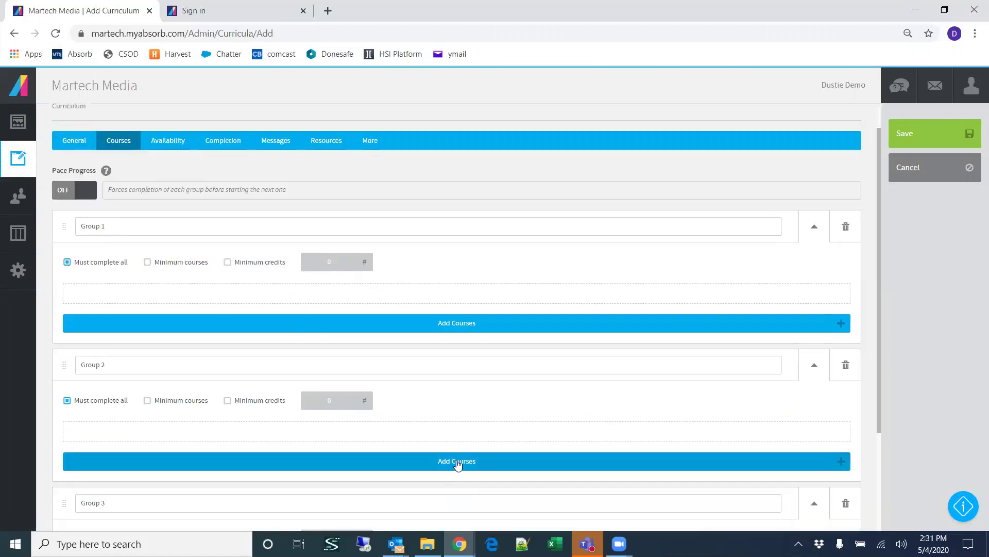
pyautogui.scroll(-3, 408, 459)
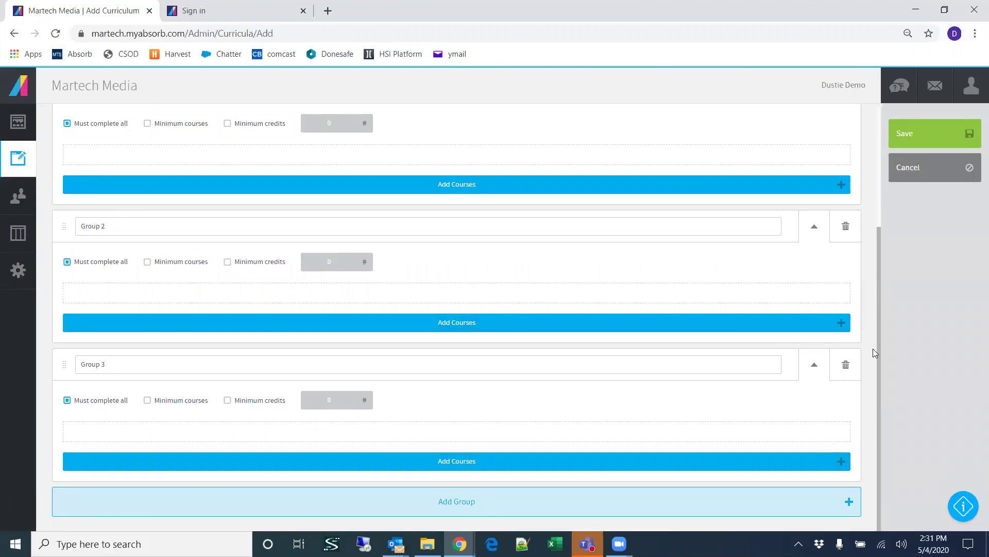
pyautogui.click(846, 364)
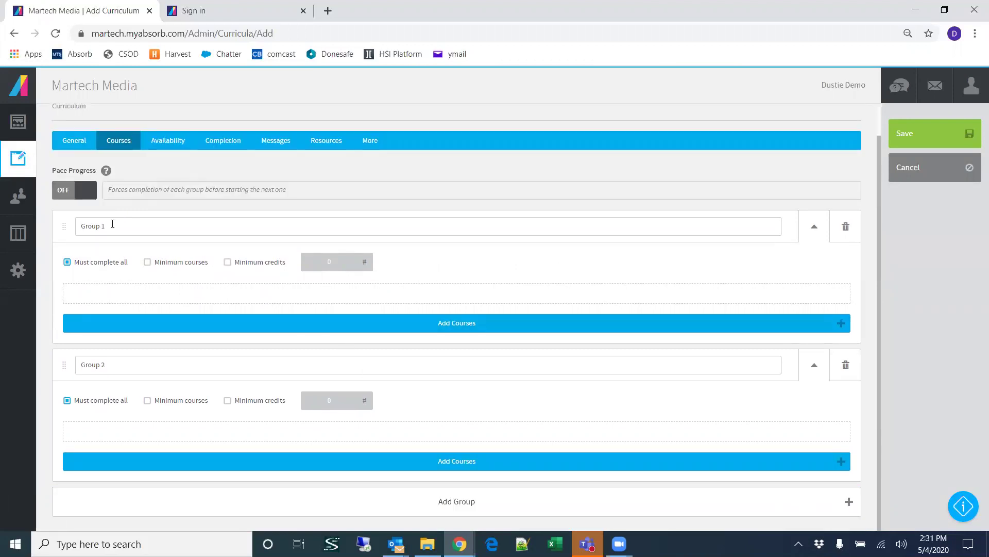
pyautogui.scroll(1, 121, 243)
# Step: Rename the first group Basic Safety and the second group Tools
pyautogui.moveTo(127, 256); pyautogui.dragTo(37, 259)
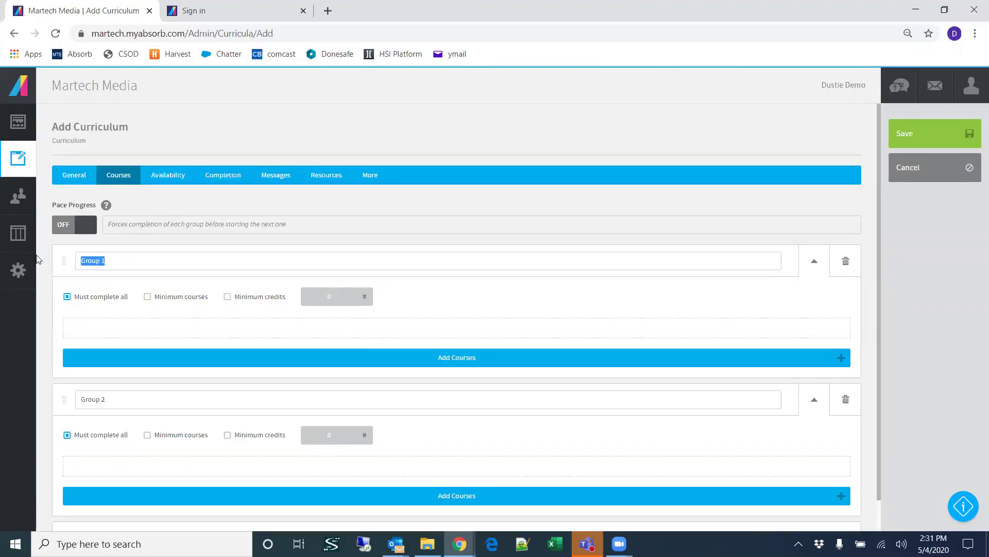
pyautogui.write('Bas')
pyautogui.moveTo(106, 399); pyautogui.dragTo(57, 394)
pyautogui.write('Tools')
# Step: For Basic Safety, tick Hearing and Noise, Ladder, Portable Power and Hand Tool, Machine Hazards, Stationary Power Tool Safety
pyautogui.click(459, 365)
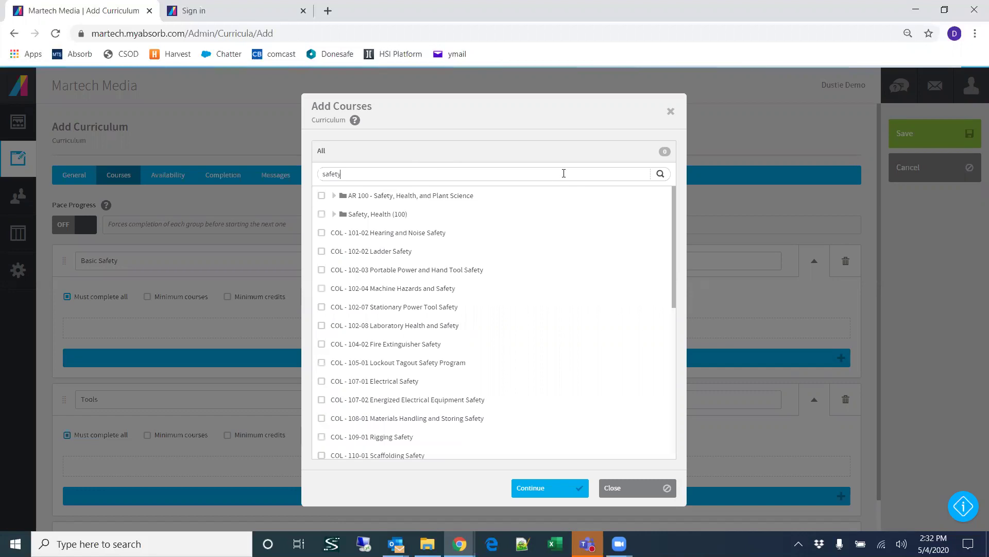
pyautogui.click(322, 232)
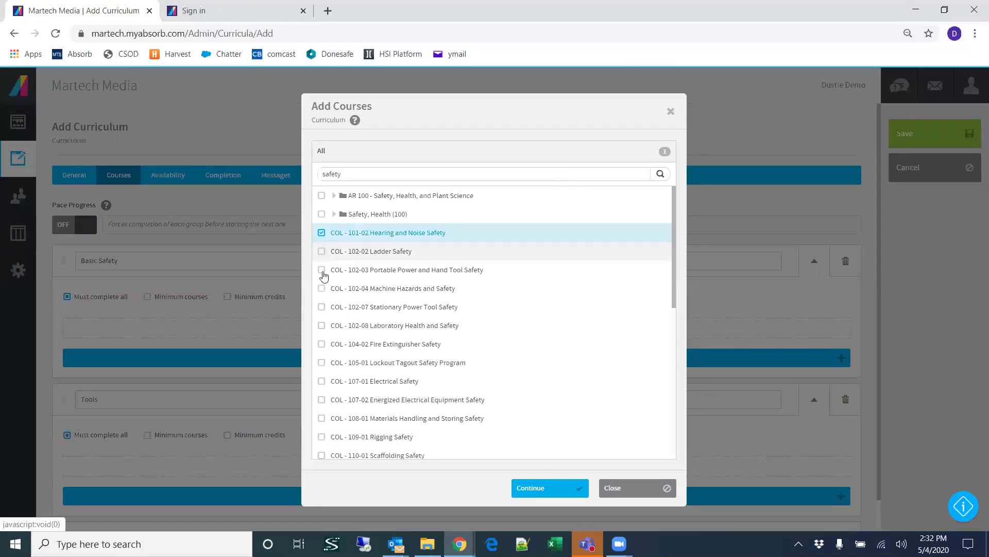
pyautogui.click(322, 251)
pyautogui.click(322, 269)
pyautogui.click(322, 288)
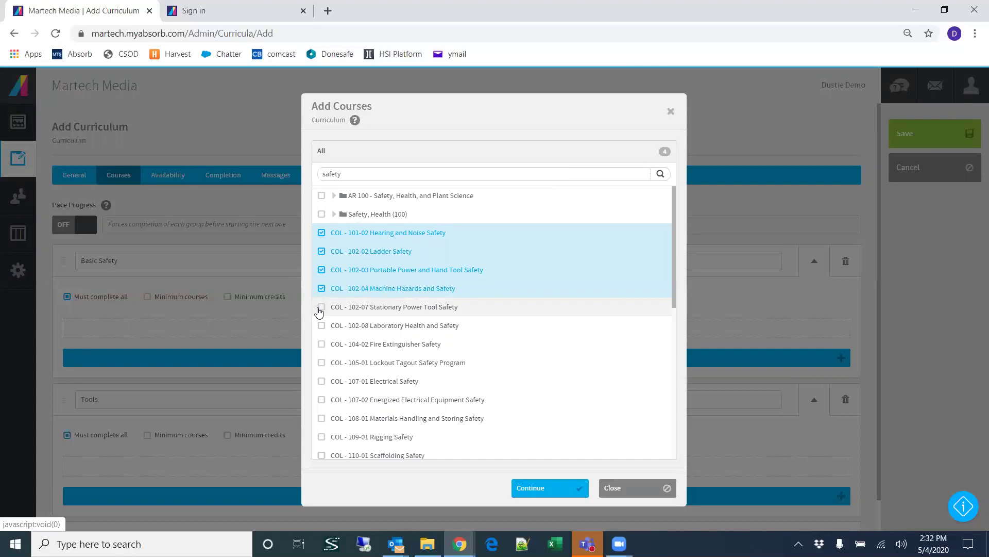
pyautogui.click(322, 307)
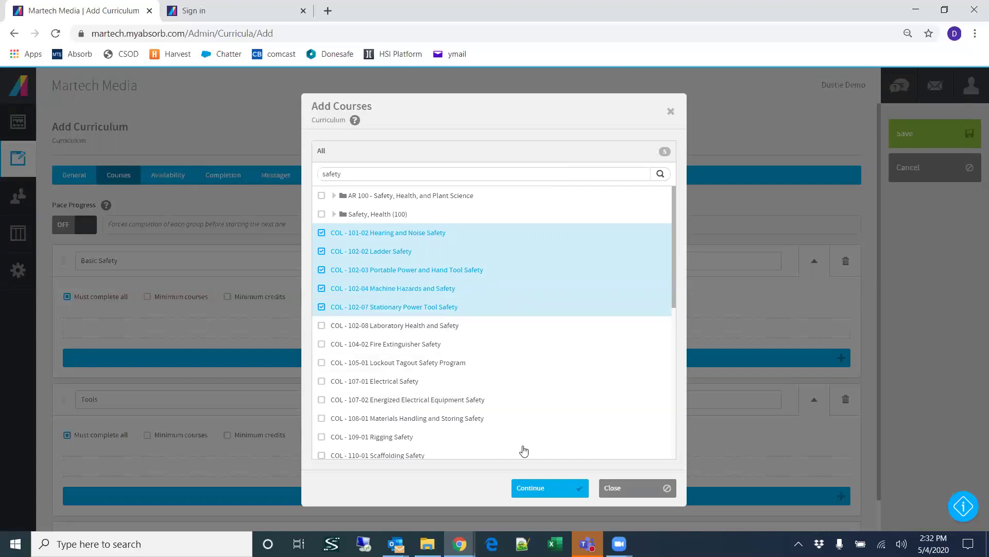
# Step: Add the five courses to Basic Safety, then search 'tools' for the Tools group
pyautogui.click(533, 488)
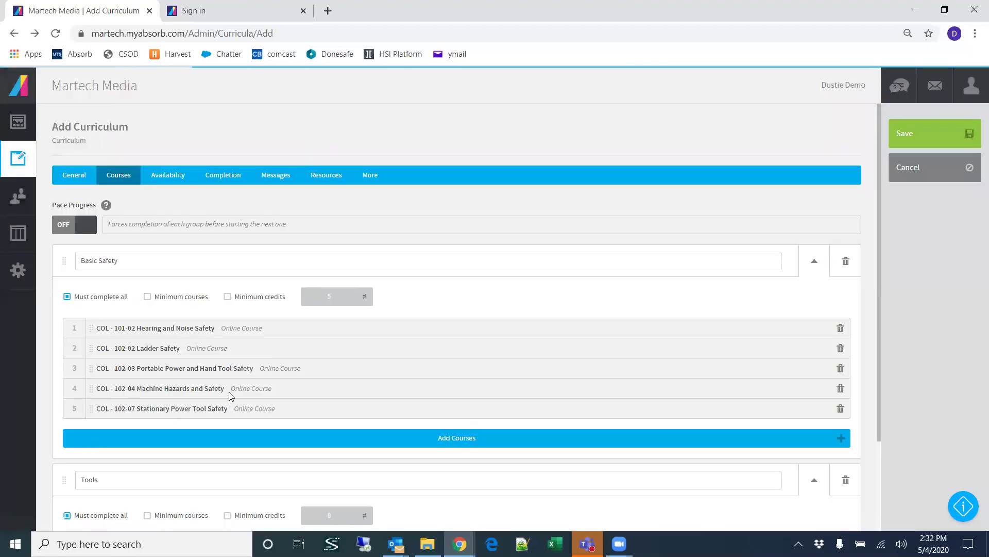
pyautogui.scroll(-3, 189, 347)
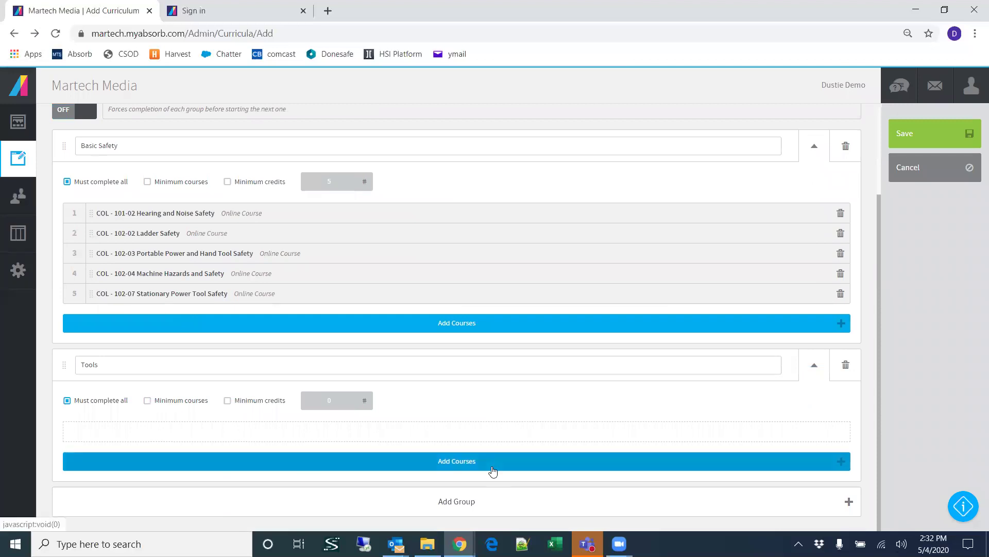
pyautogui.click(493, 470)
pyautogui.scroll(-5, 361, 345)
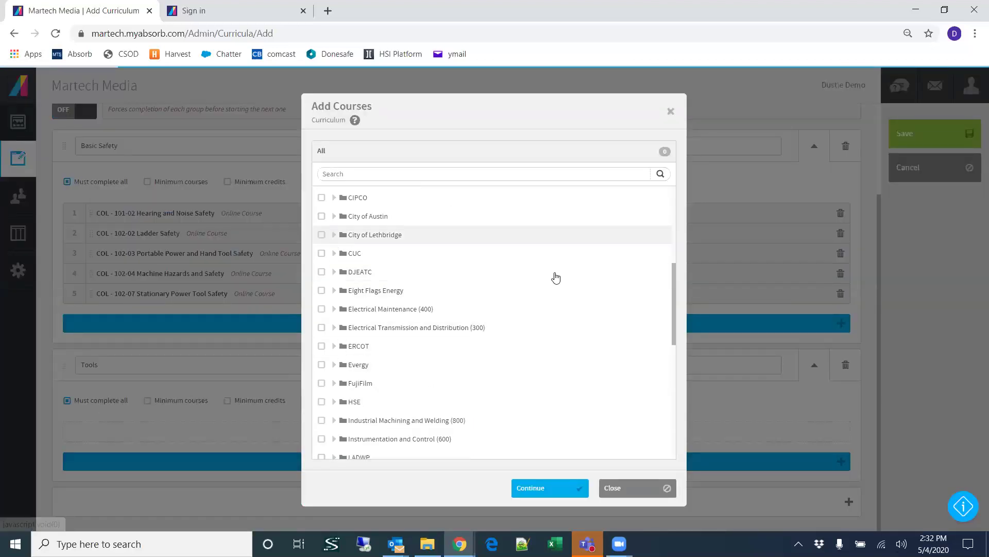
pyautogui.scroll(-10, 367, 379)
pyautogui.click(322, 360)
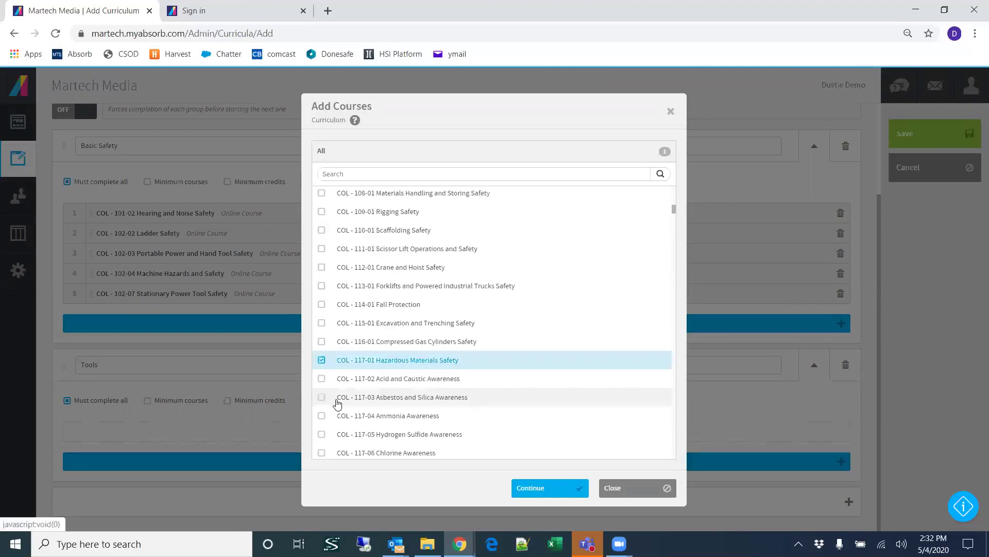
pyautogui.click(322, 361)
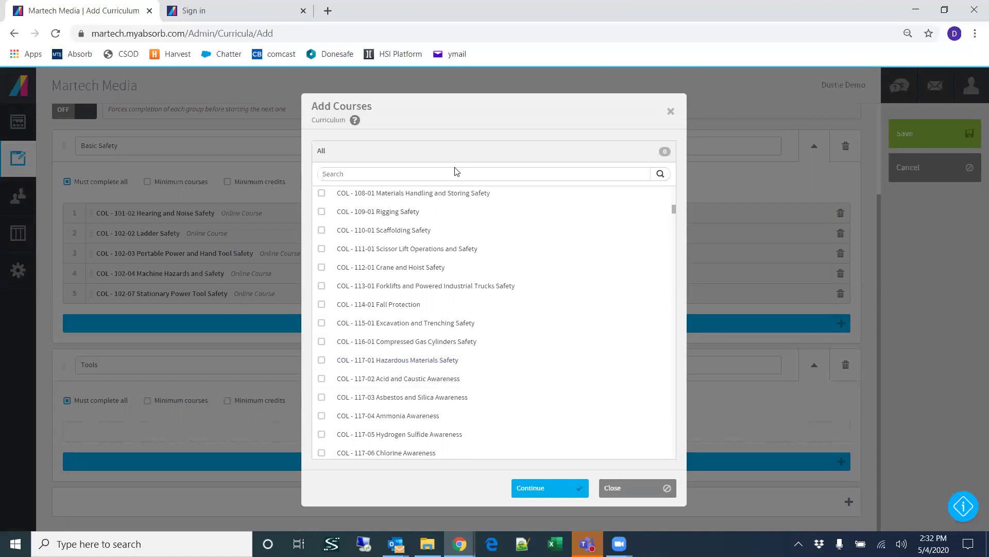
pyautogui.press('Return')
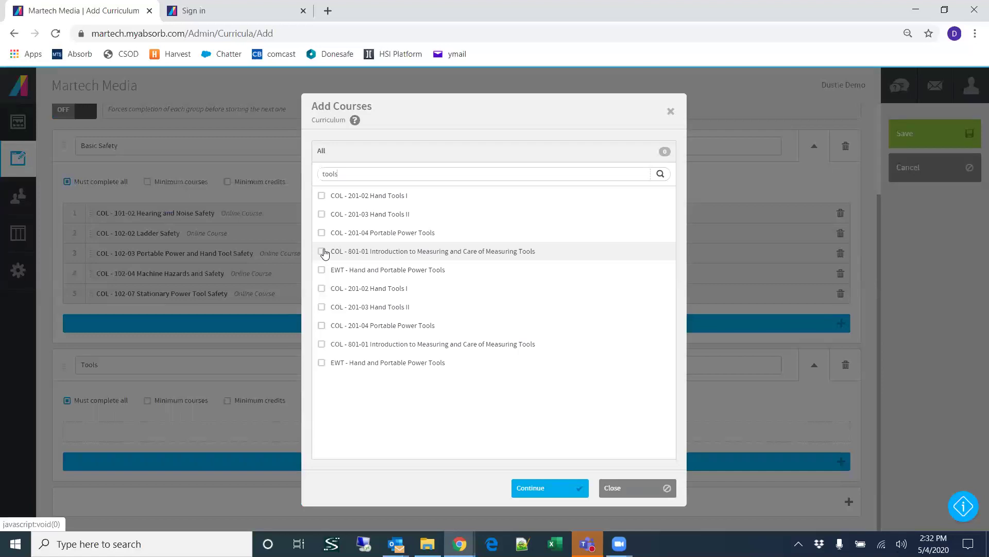
# Step: Add Measuring Tools intro, Portable Power Tools, Hand Tools II, Hand Tools I, Hand and Portable Power Tools to Tools
pyautogui.click(322, 252)
pyautogui.click(322, 233)
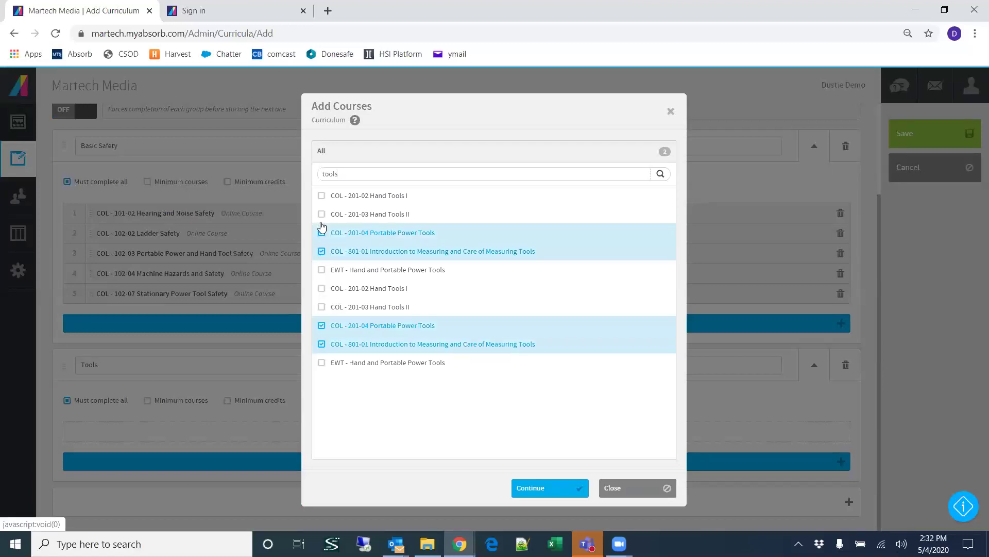
pyautogui.click(322, 214)
pyautogui.click(322, 196)
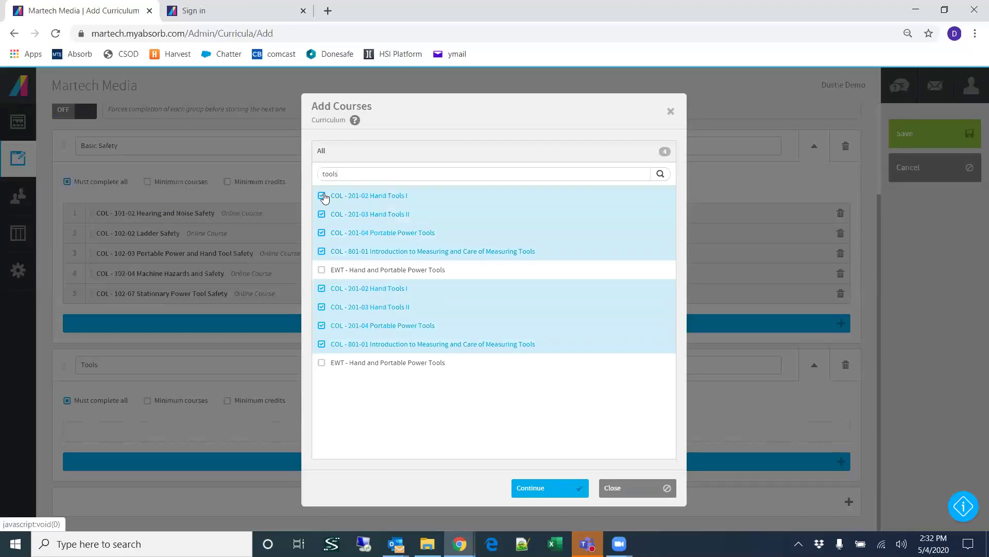
pyautogui.click(322, 270)
pyautogui.click(547, 488)
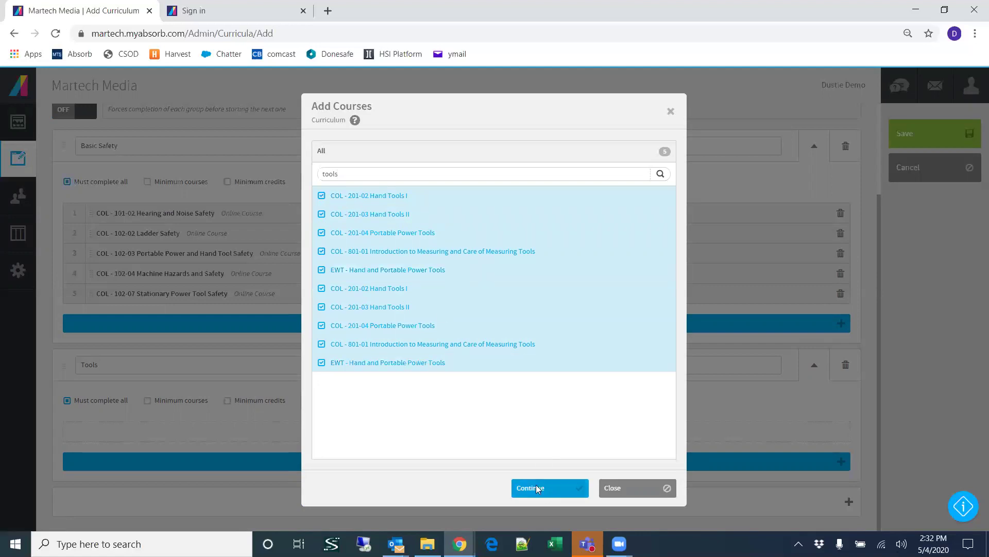
pyautogui.scroll(-2, 345, 339)
pyautogui.scroll(1, 345, 339)
pyautogui.scroll(1, 345, 339)
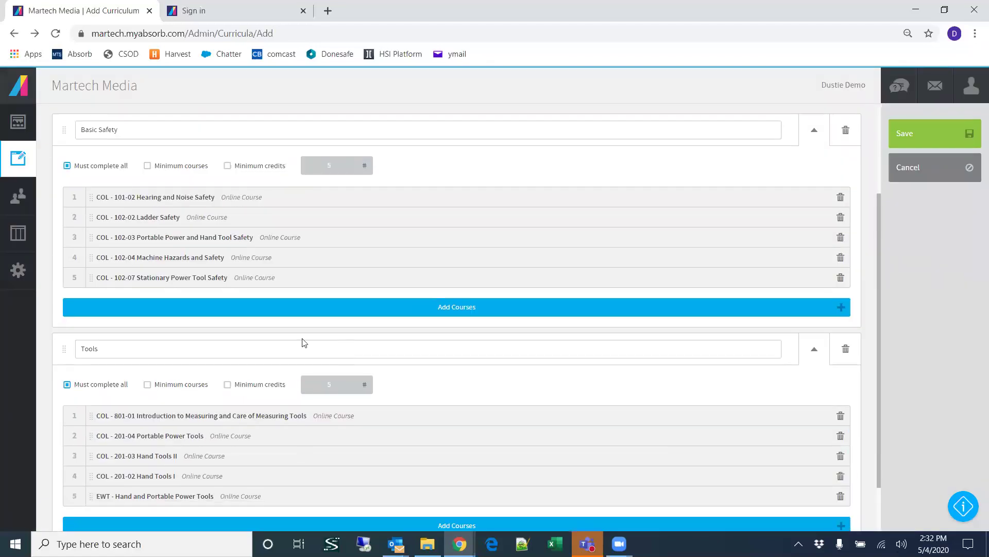
# Step: Drag COL 201-03 Hand Tools II to second place in Tools, after the measuring tools introduction
pyautogui.moveTo(91, 256)
pyautogui.mouseDown()
pyautogui.moveTo(91, 225)
pyautogui.moveTo(111, 278)
pyautogui.moveTo(103, 249)
pyautogui.moveTo(95, 258)
pyautogui.mouseUp()
pyautogui.moveTo(91, 456); pyautogui.dragTo(102, 262)
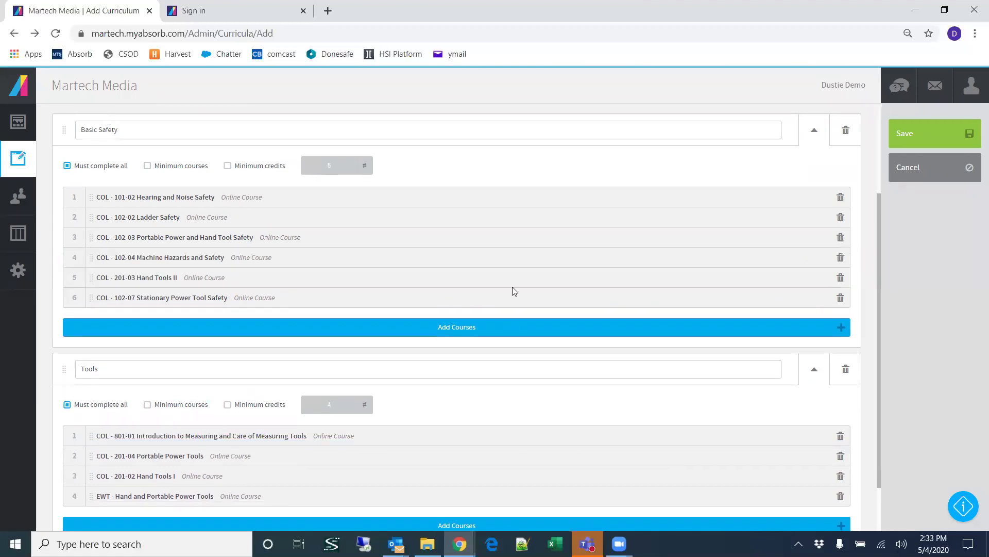
pyautogui.scroll(-2, 267, 234)
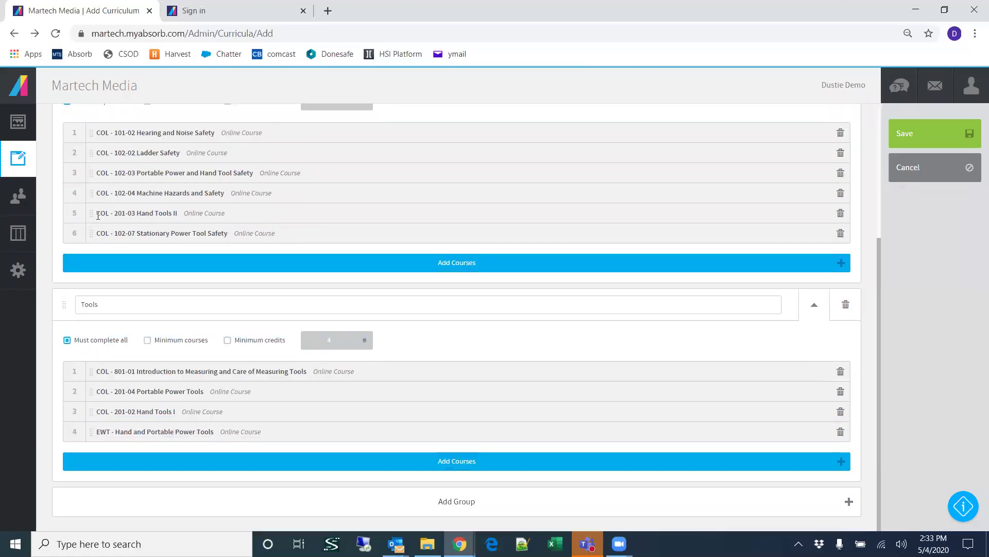
pyautogui.moveTo(90, 213); pyautogui.dragTo(245, 361)
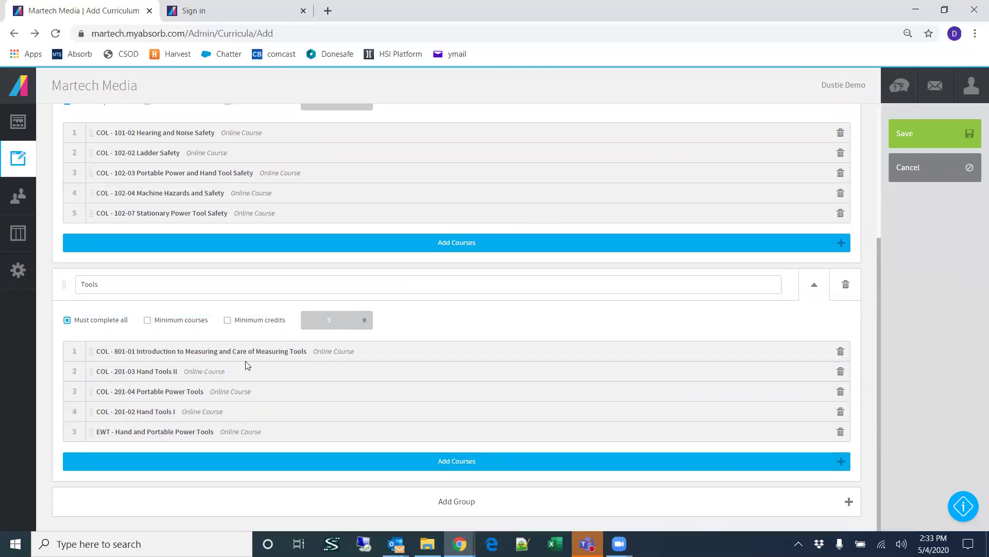
pyautogui.scroll(3, 495, 281)
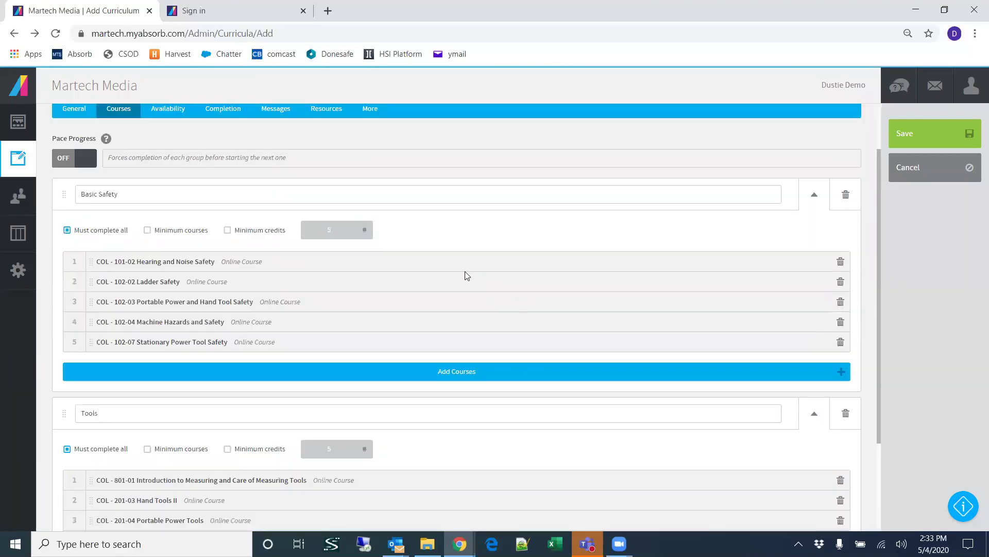
# Step: Turn on Minimum courses for Basic Safety and Tools, and enable Pace Progress
pyautogui.scroll(-1, 310, 242)
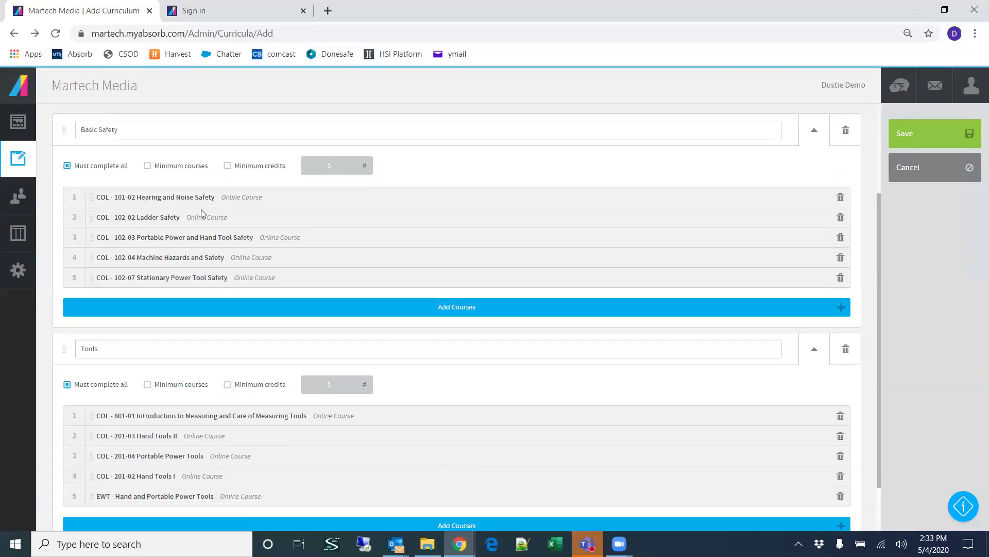
pyautogui.click(147, 166)
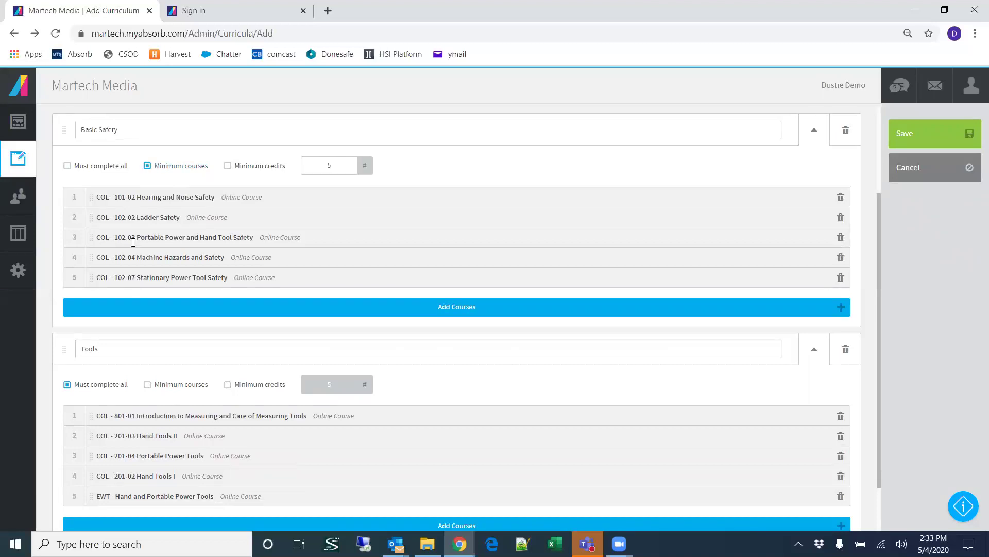
pyautogui.scroll(2, 92, 222)
pyautogui.click(85, 226)
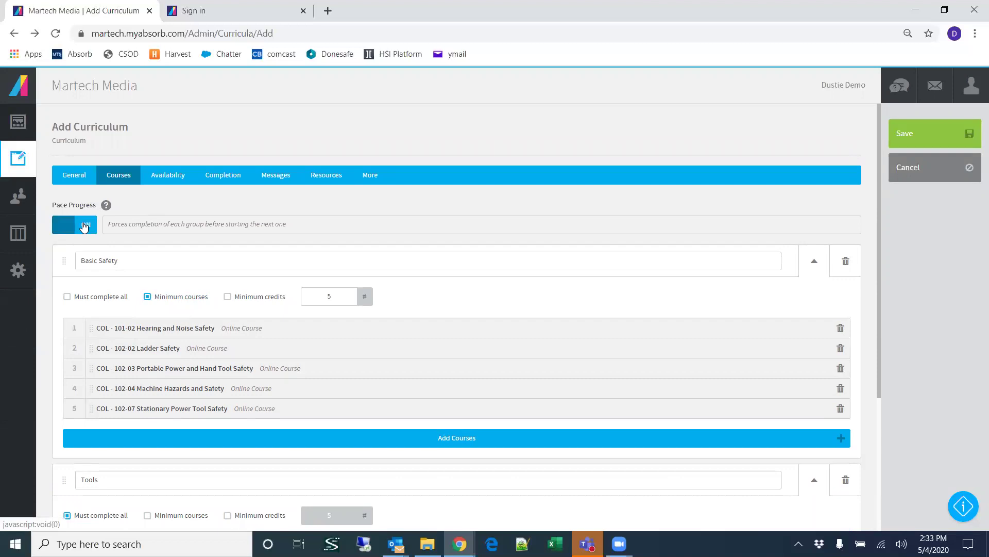
pyautogui.scroll(-1, 147, 254)
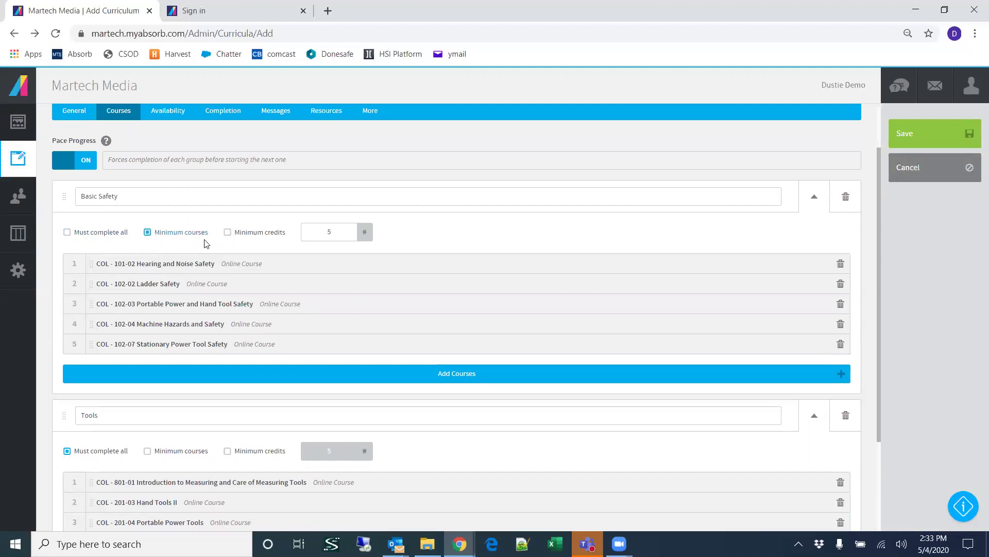
pyautogui.scroll(-1, 206, 243)
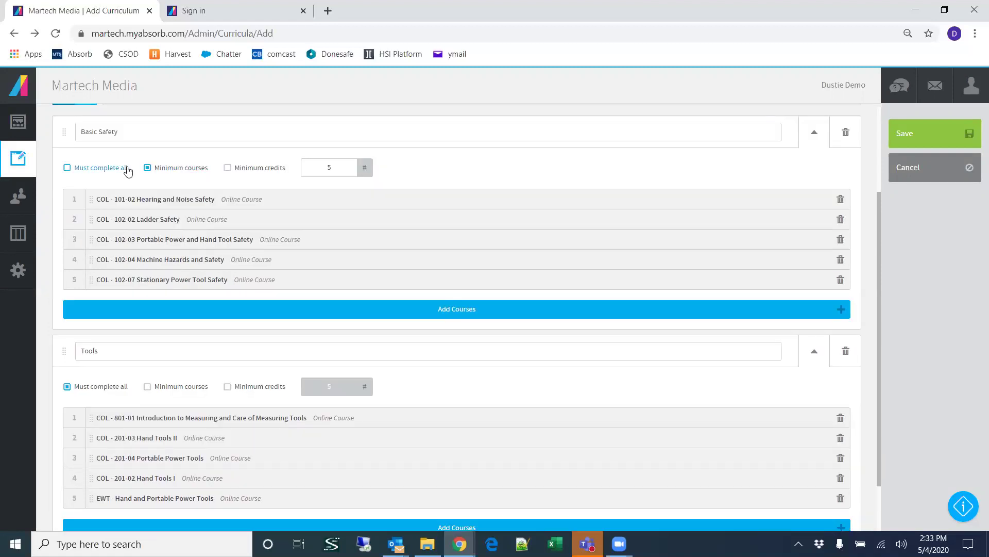
pyautogui.scroll(1, 148, 193)
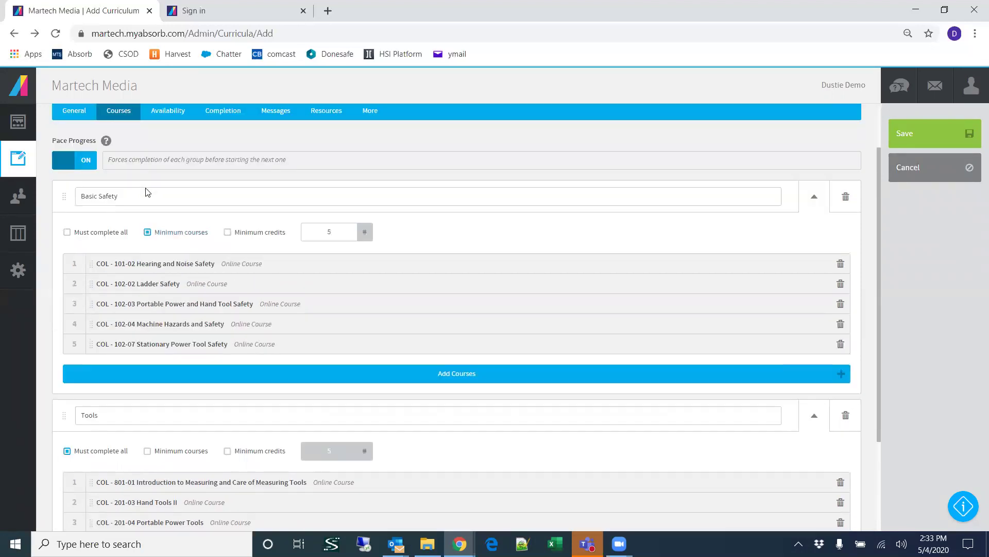
pyautogui.scroll(-1, 248, 242)
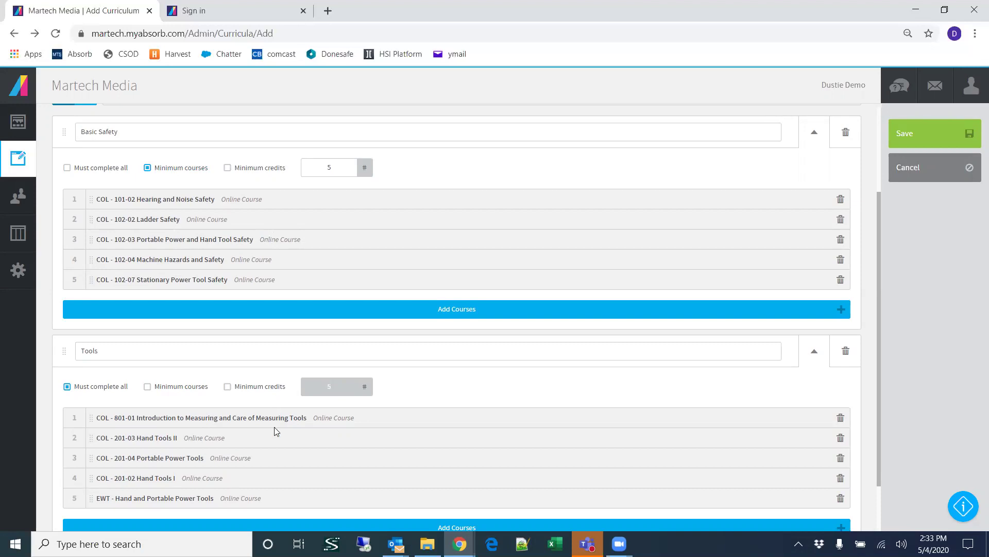
pyautogui.click(147, 388)
# Step: Change the Basic Safety and Tools minimum course counts from 5 to 4
pyautogui.doubleClick(327, 165)
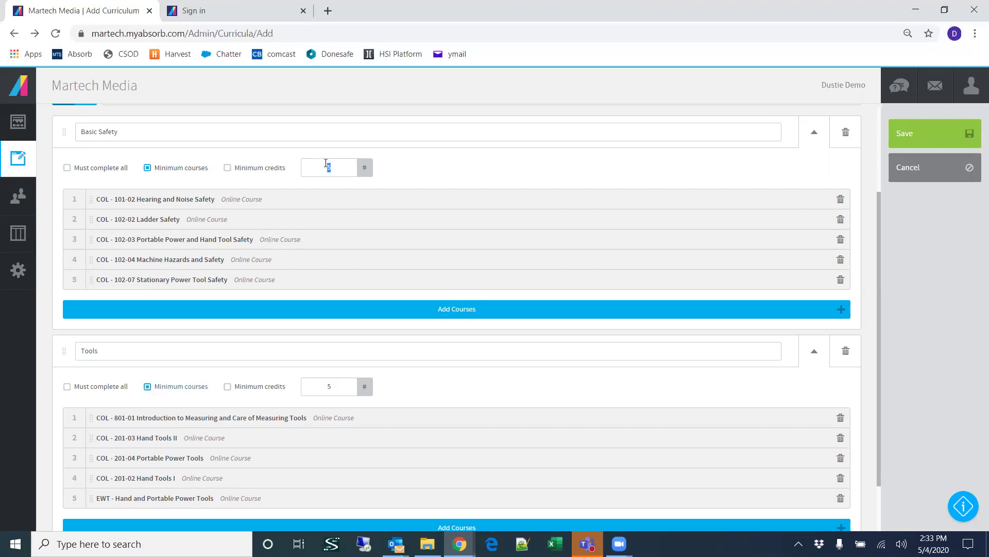
pyautogui.write('4')
pyautogui.doubleClick(340, 383)
pyautogui.write('4')
pyautogui.scroll(3, 322, 232)
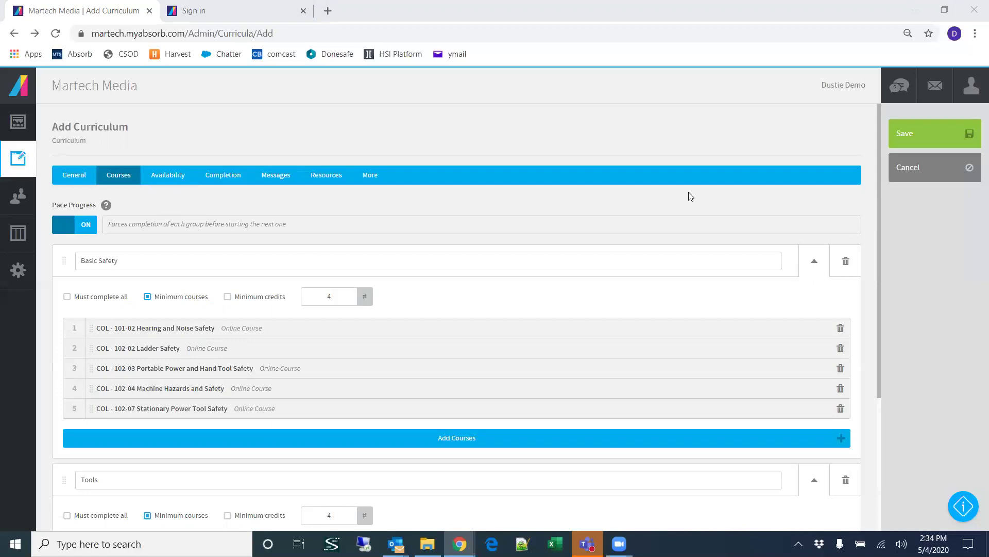
pyautogui.scroll(-1, 665, 212)
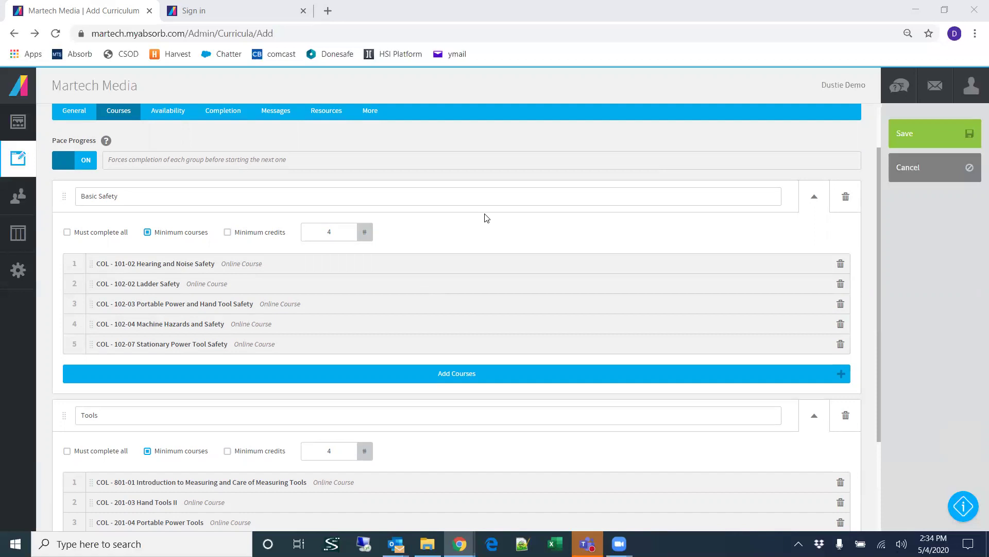
pyautogui.scroll(-1, 486, 218)
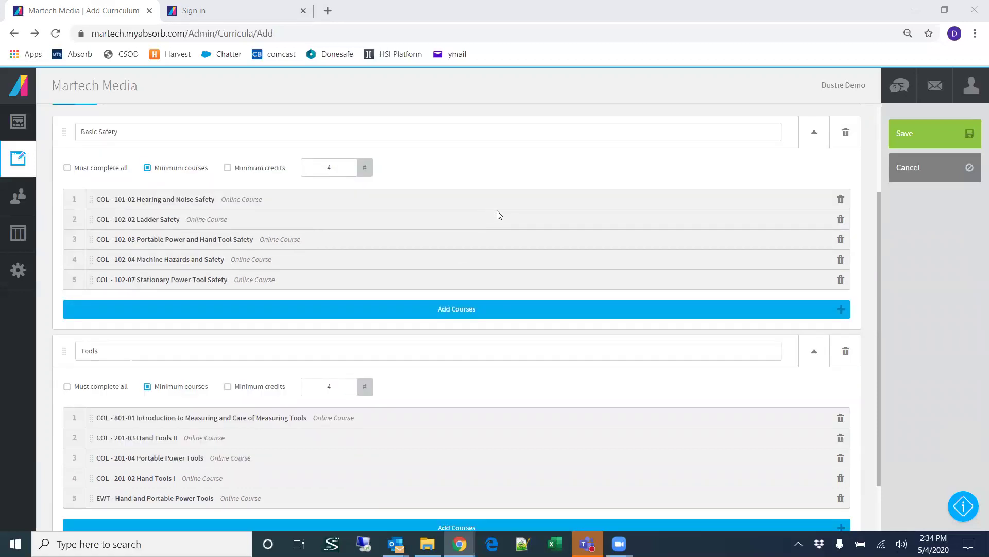
pyautogui.scroll(2, 497, 213)
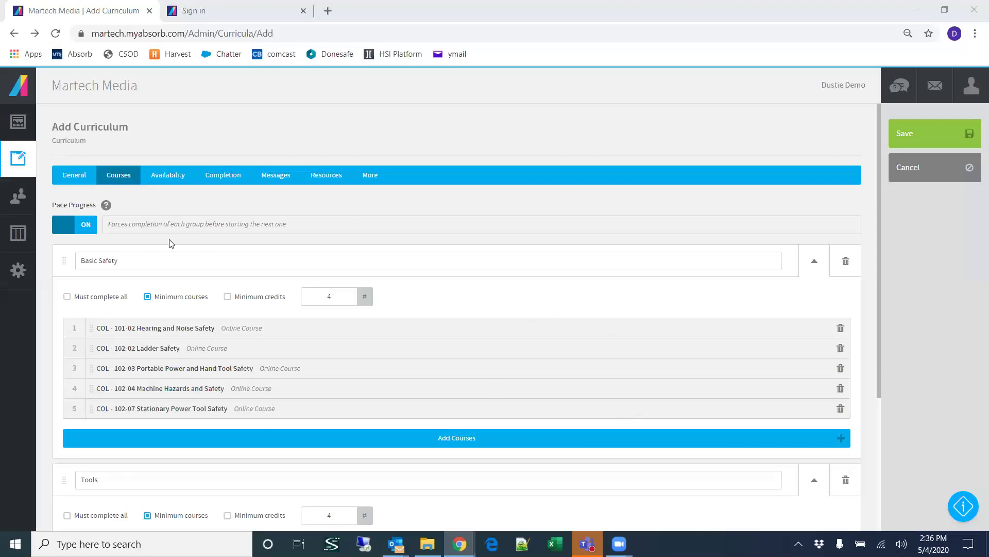
# Step: On the Availability tab, enable Allow Self Enrollment with a Department rule field
pyautogui.click(168, 181)
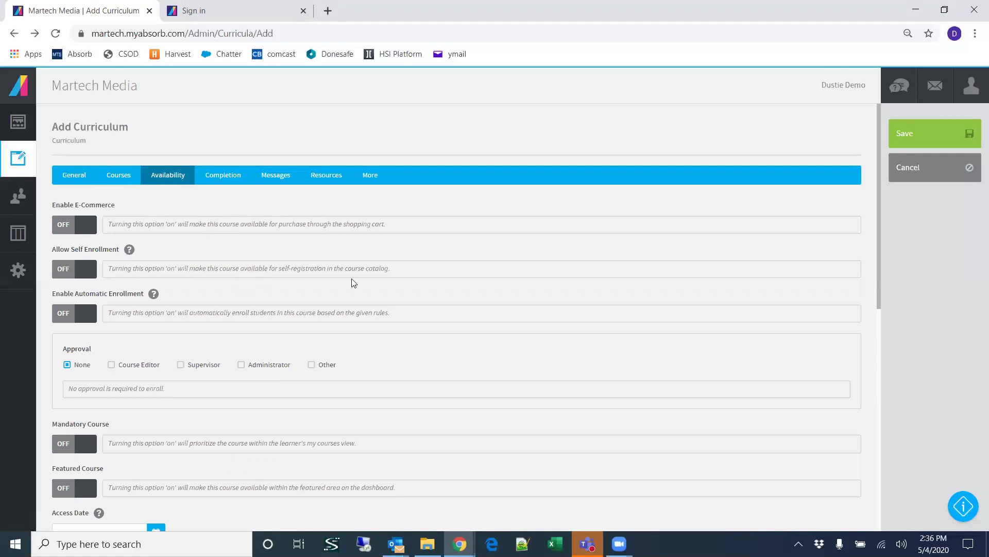
pyautogui.scroll(-1, 333, 354)
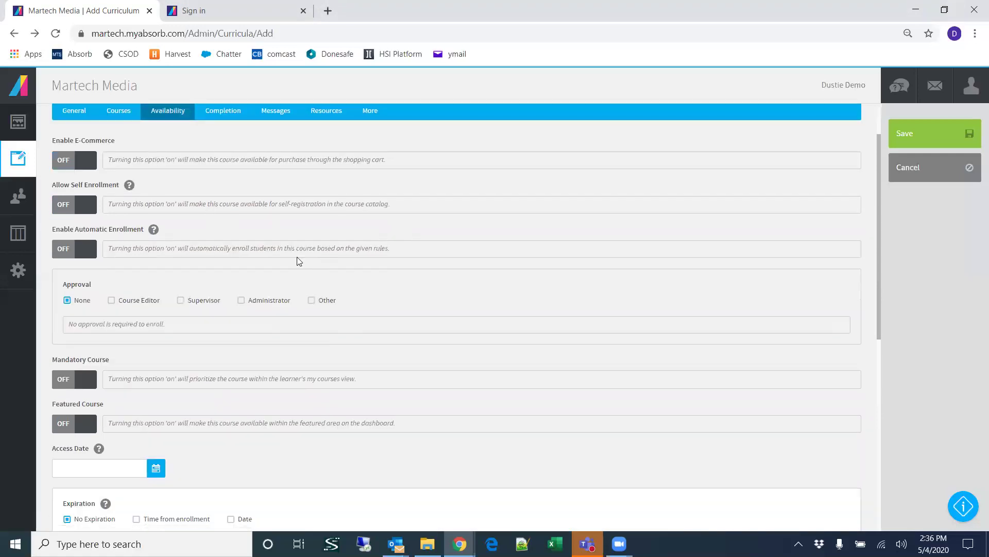
pyautogui.click(81, 209)
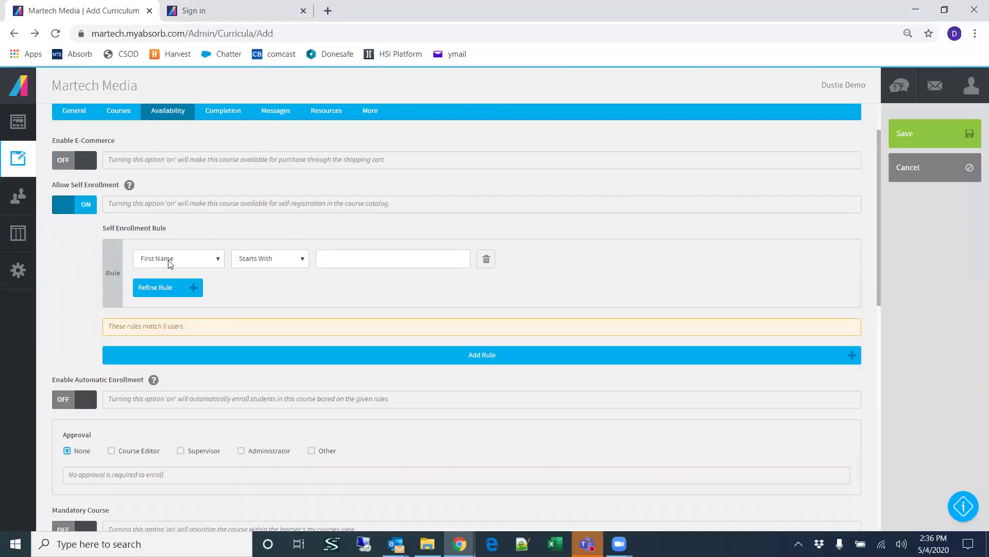
pyautogui.click(199, 259)
pyautogui.click(172, 362)
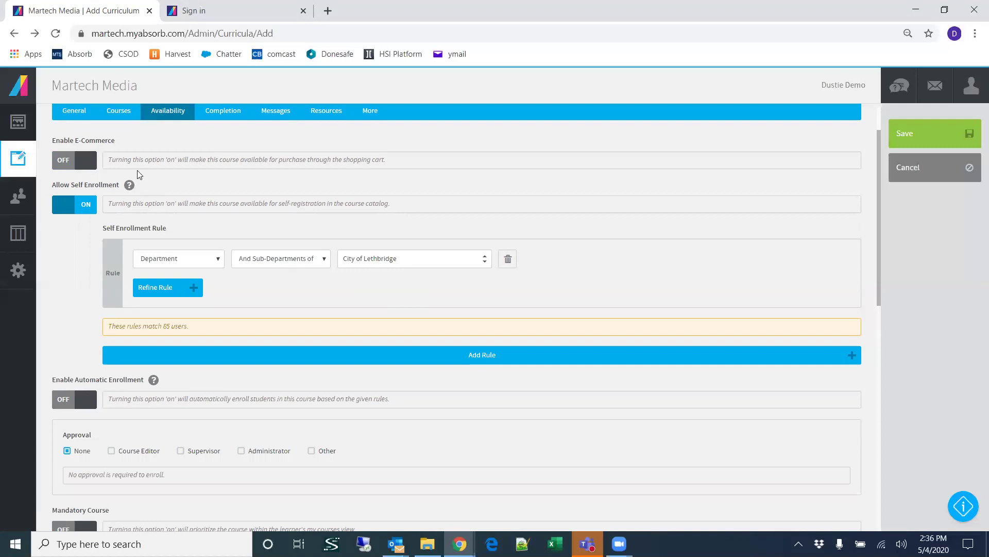
# Step: Re-enable self enrollment and change the rule field to Job Title
pyautogui.click(83, 208)
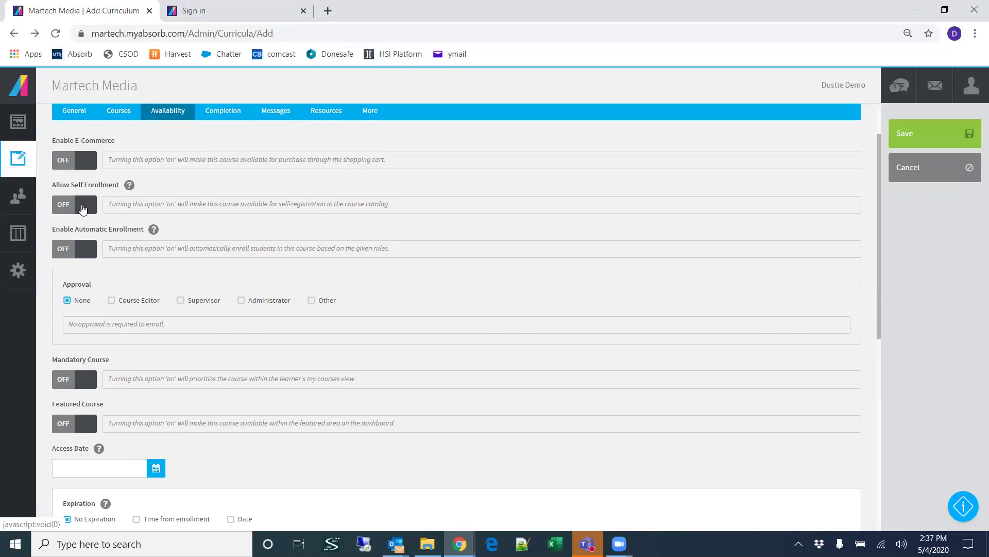
pyautogui.click(85, 208)
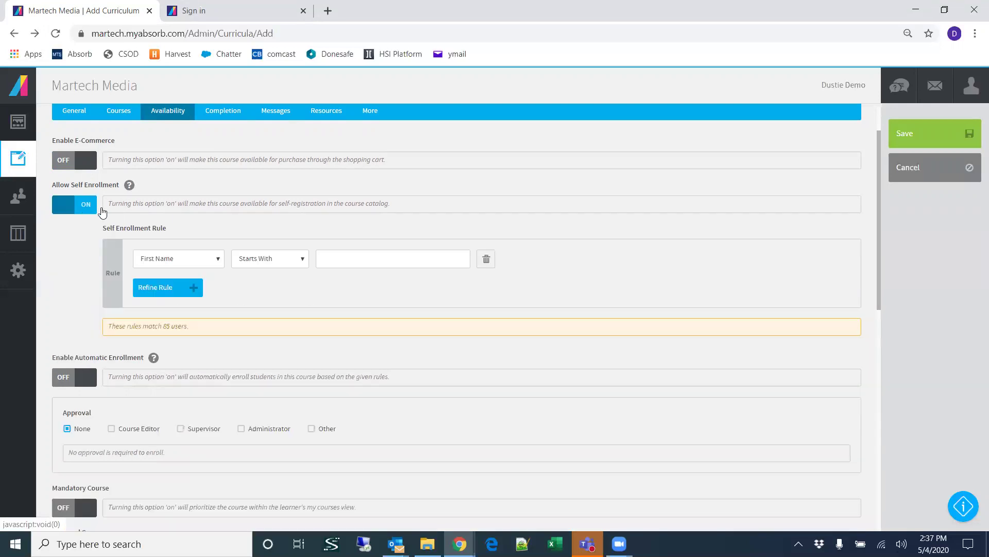
pyautogui.click(187, 258)
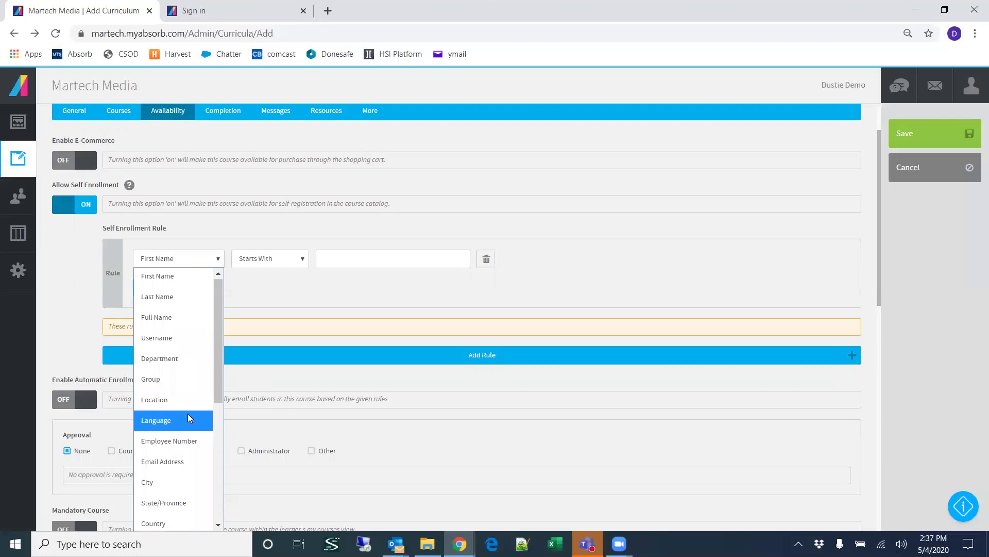
pyautogui.scroll(-5, 188, 414)
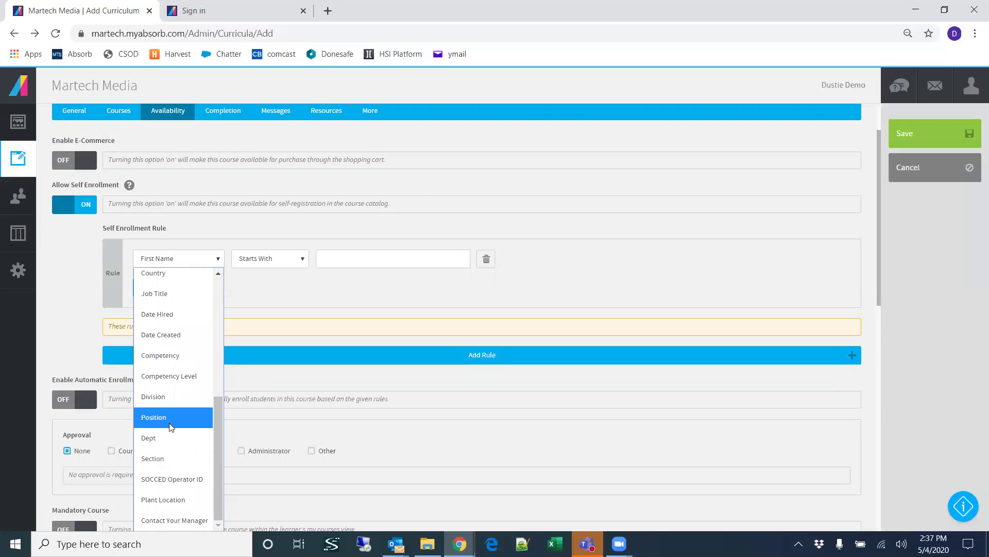
pyautogui.click(167, 293)
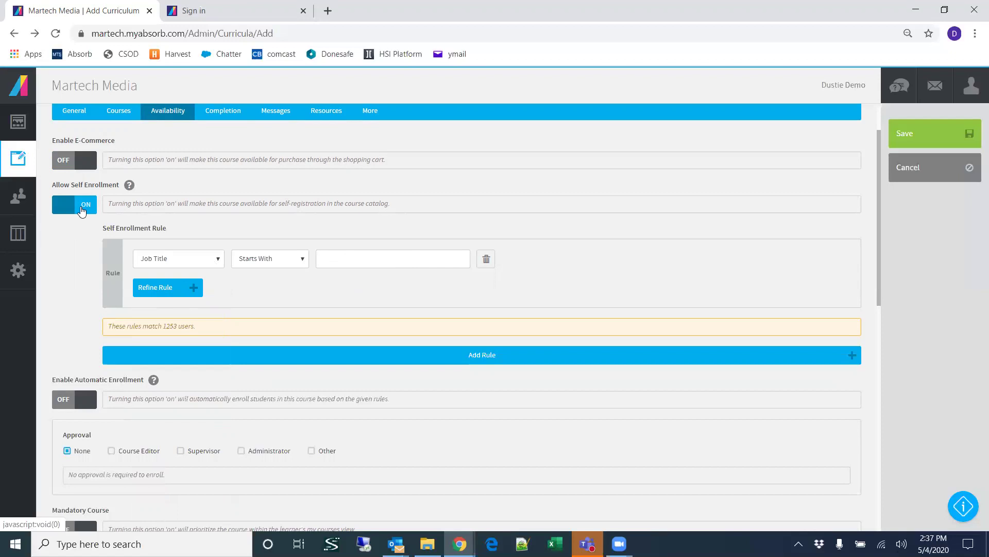
# Step: Turn Allow Self Enrollment off
pyautogui.click(82, 208)
pyautogui.scroll(-4, 166, 247)
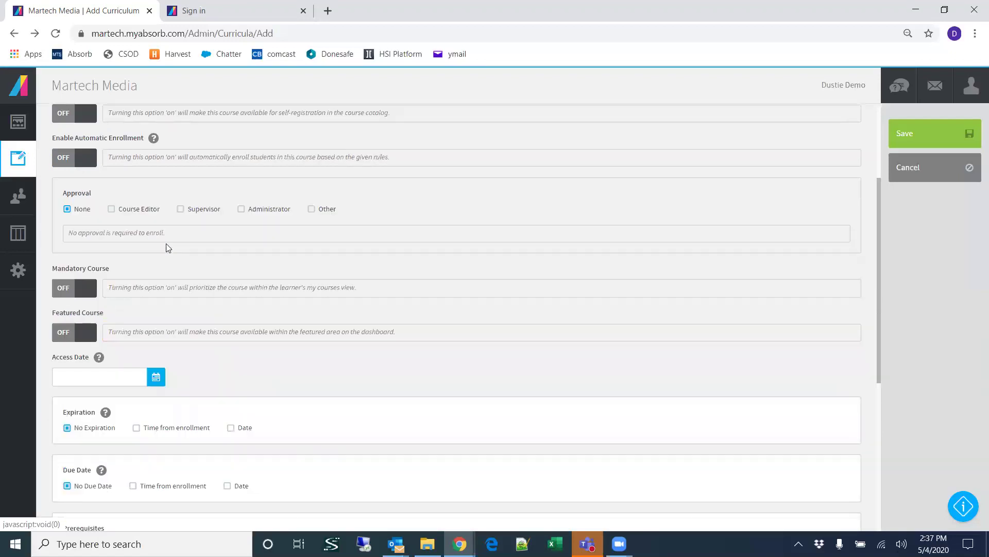
pyautogui.scroll(-3, 225, 303)
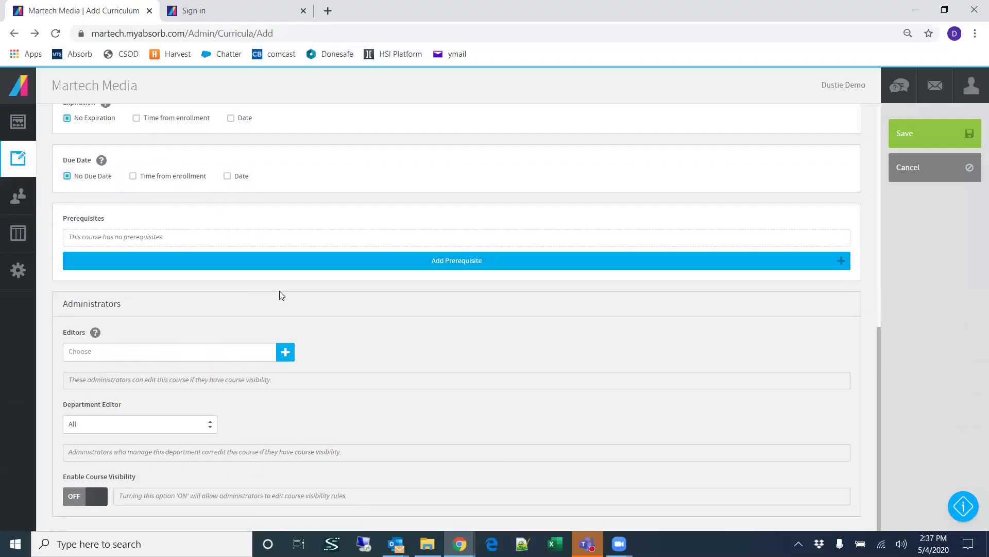
pyautogui.scroll(4, 279, 291)
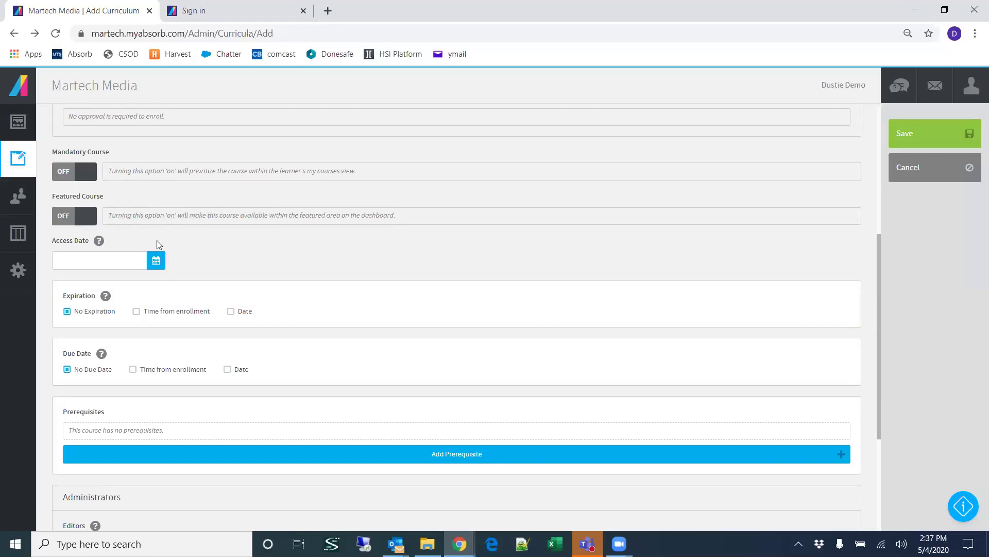
pyautogui.scroll(3, 158, 240)
pyautogui.scroll(-2, 158, 241)
pyautogui.scroll(-1, 159, 241)
# Step: Set the due date to Time from enrollment with 1 month
pyautogui.click(132, 370)
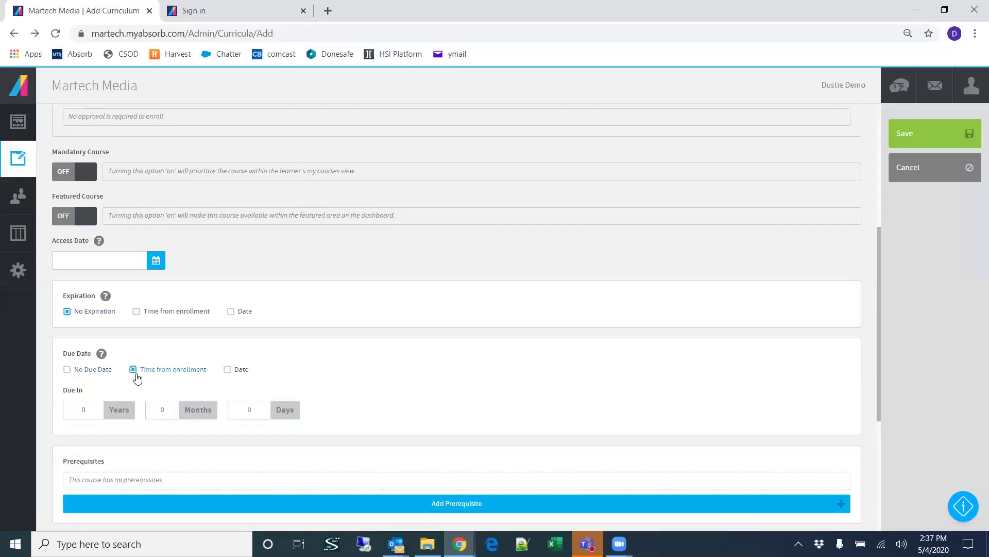
pyautogui.click(170, 412)
pyautogui.click(228, 368)
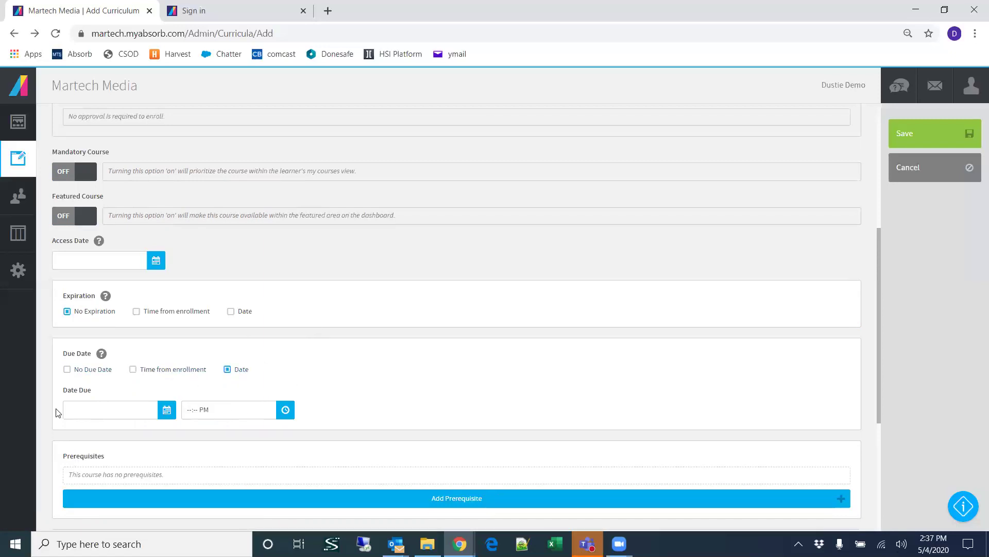
pyautogui.click(102, 410)
pyautogui.click(130, 377)
pyautogui.click(130, 375)
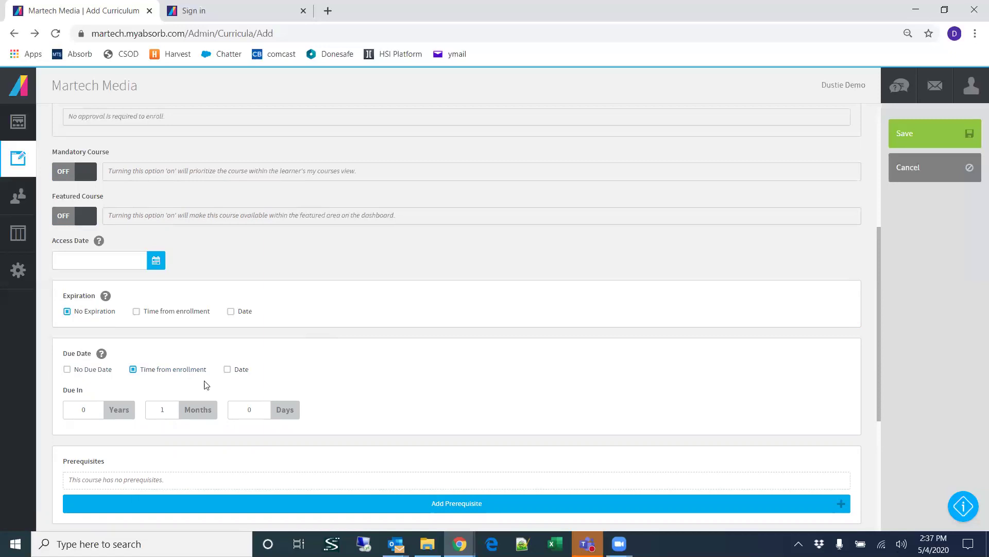
pyautogui.scroll(-5, 206, 385)
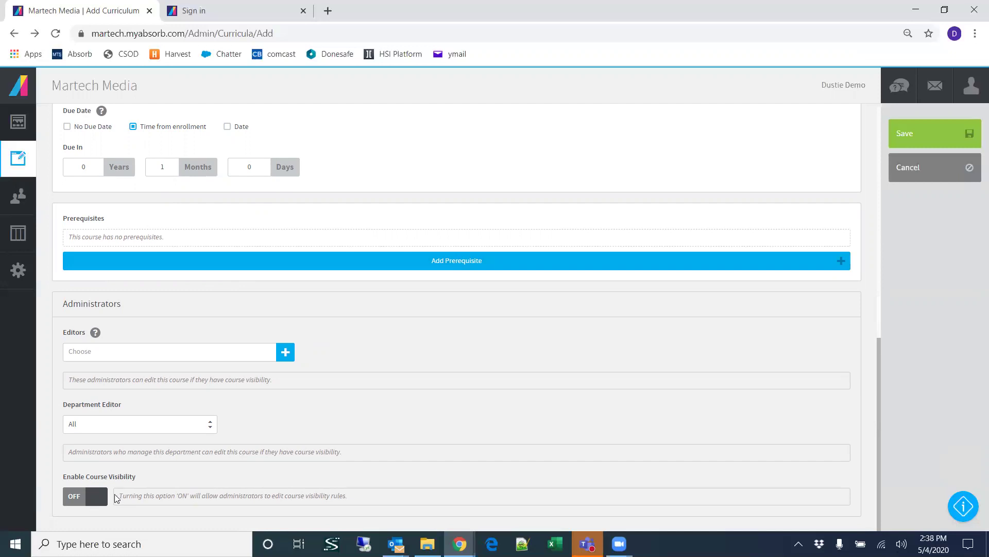
# Step: Enable Course Visibility and add City of Lethbridge as the allowed department
pyautogui.click(99, 499)
pyautogui.scroll(-2, 376, 442)
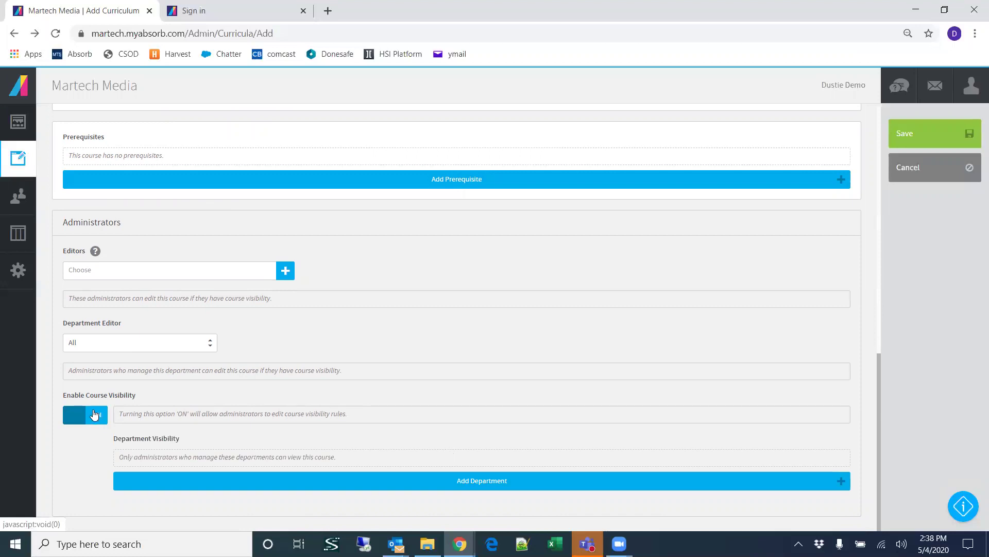
pyautogui.click(424, 485)
pyautogui.scroll(-2, 405, 464)
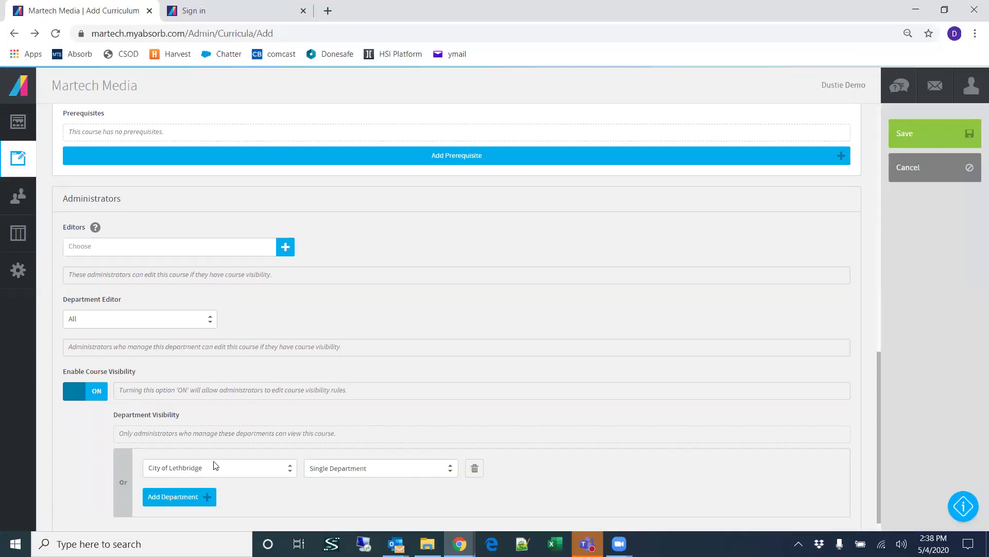
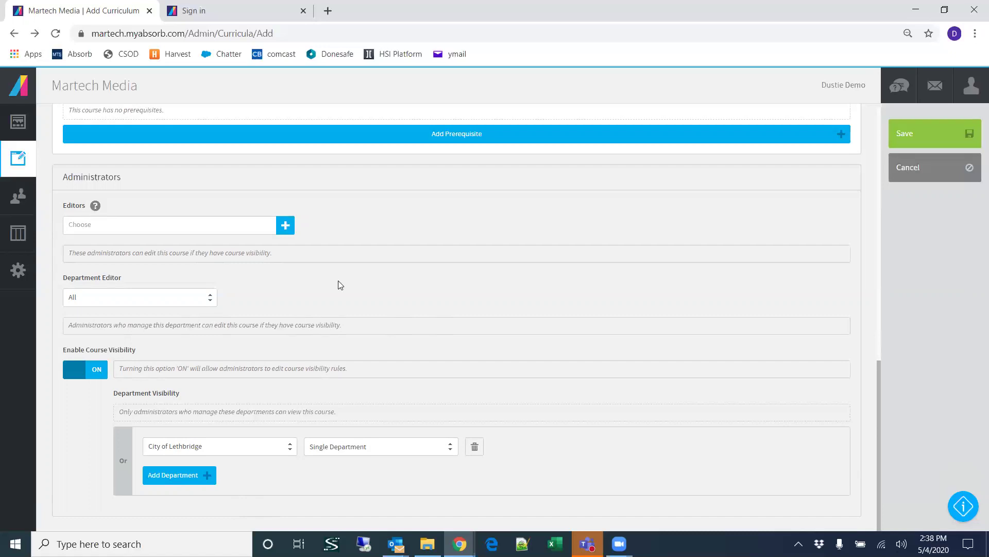
# Step: Add the matching admin as a course editor, then remove them so no editors remain
pyautogui.click(134, 226)
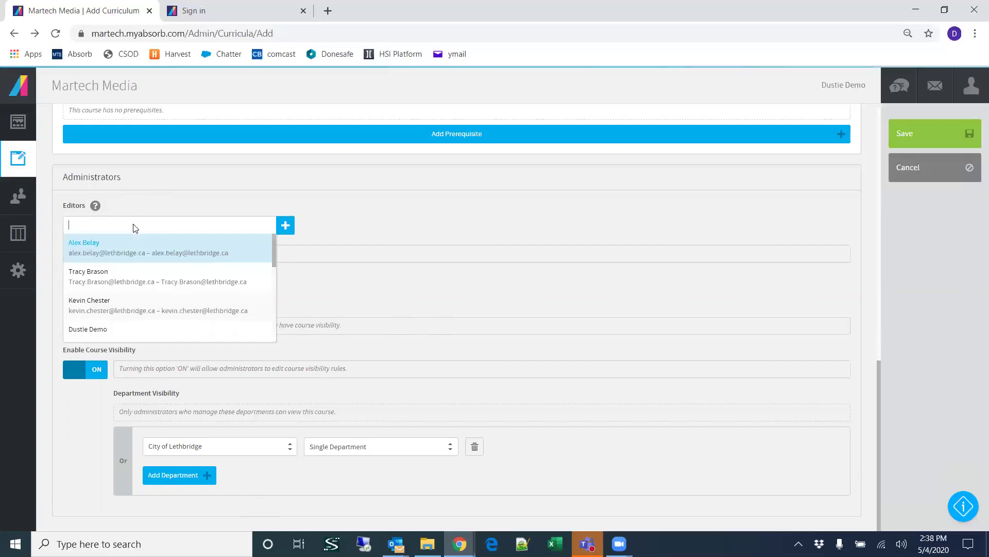
pyautogui.write('due')
pyautogui.press('BackSpace')
pyautogui.write('sti')
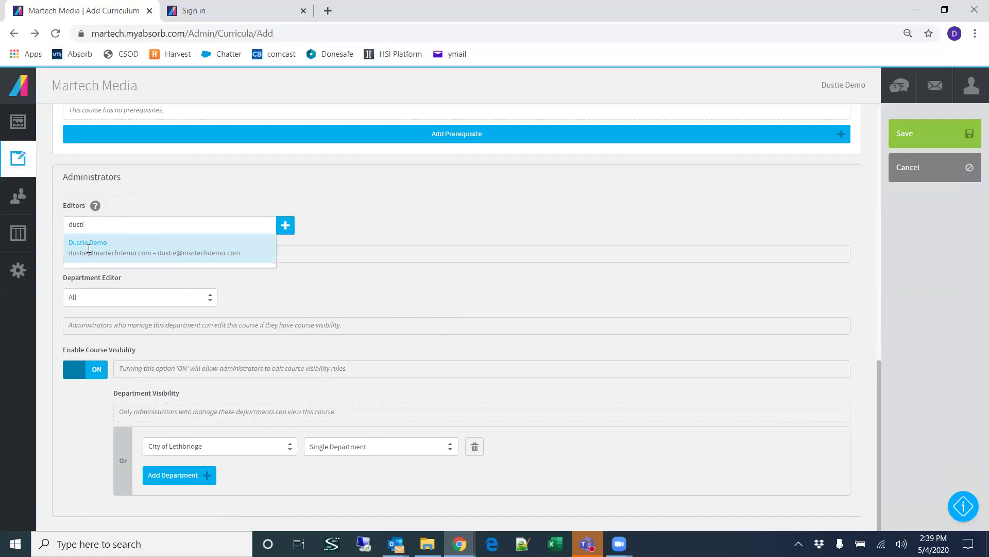
pyautogui.click(83, 260)
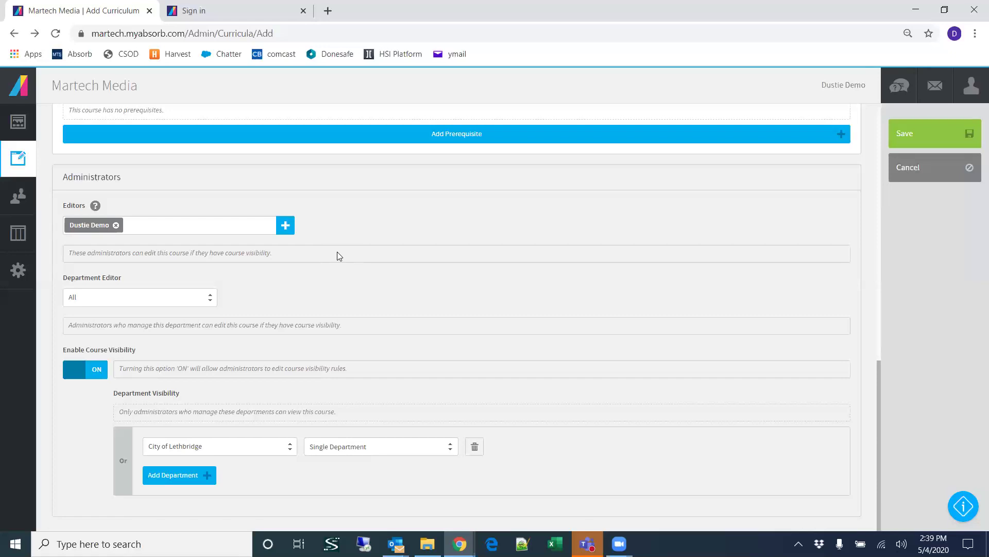
pyautogui.scroll(15, 381, 275)
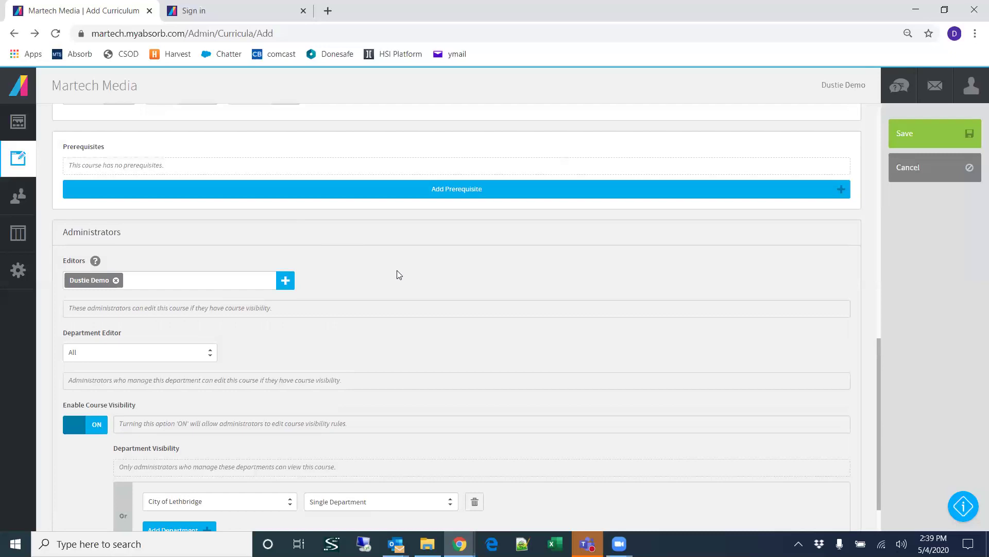
pyautogui.scroll(-7, 367, 290)
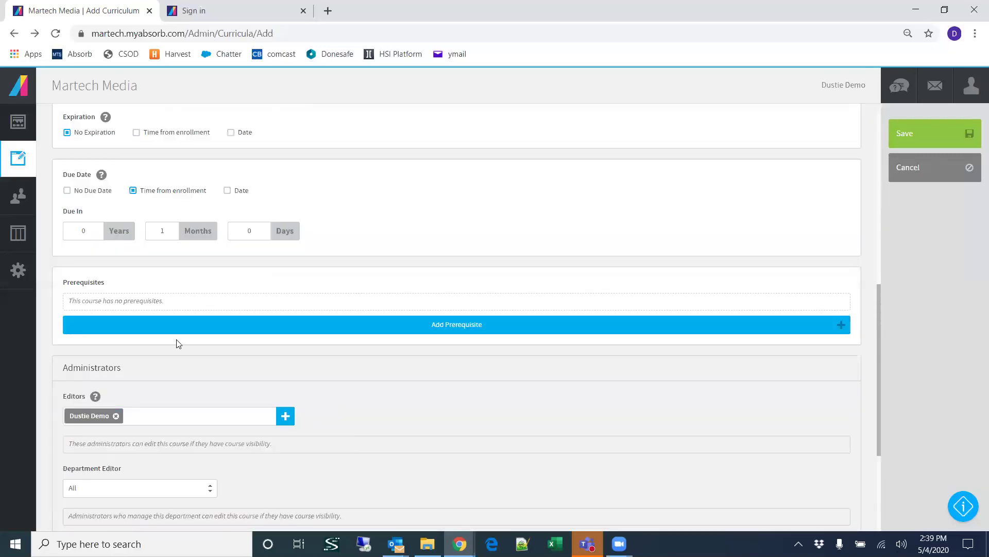
pyautogui.click(115, 419)
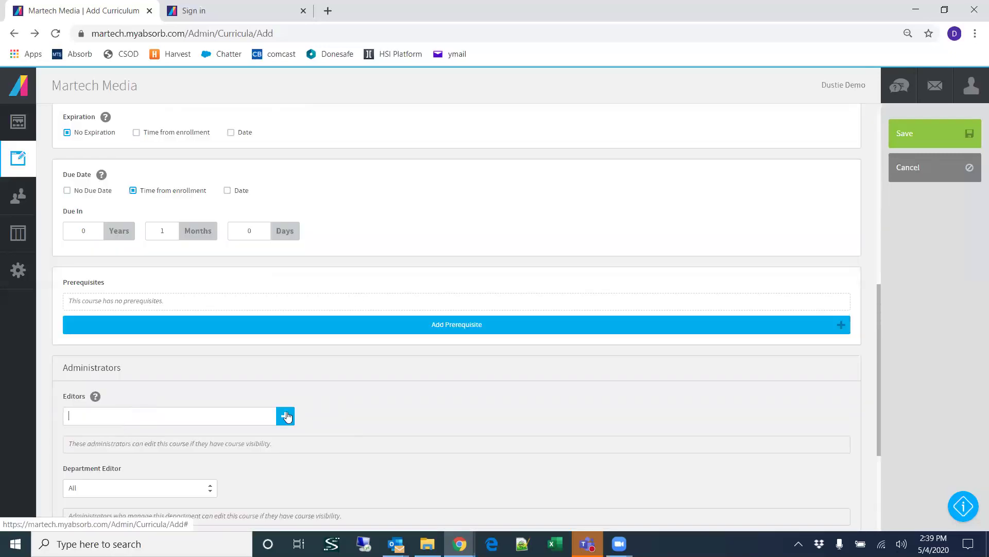
pyautogui.scroll(-4, 393, 440)
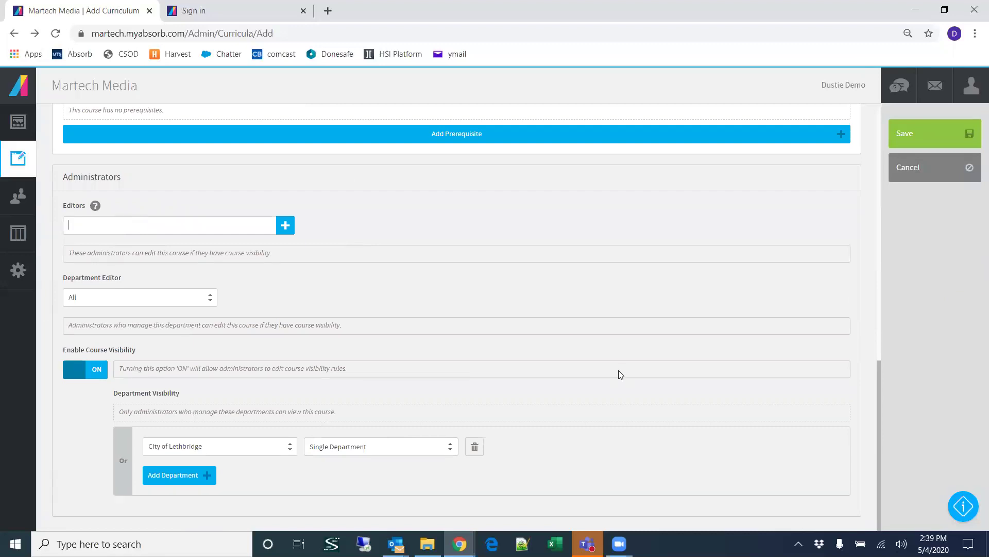
pyautogui.scroll(12, 619, 370)
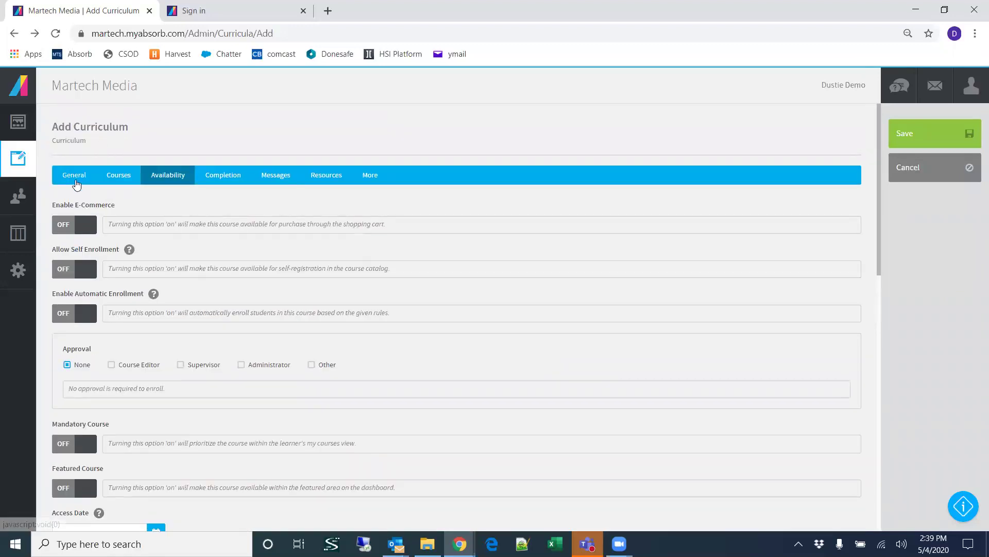
# Step: Prefix the curriculum title with 'TEST TRAINING' so it reads 'TEST TRAINING Tool Safety'
pyautogui.click(78, 178)
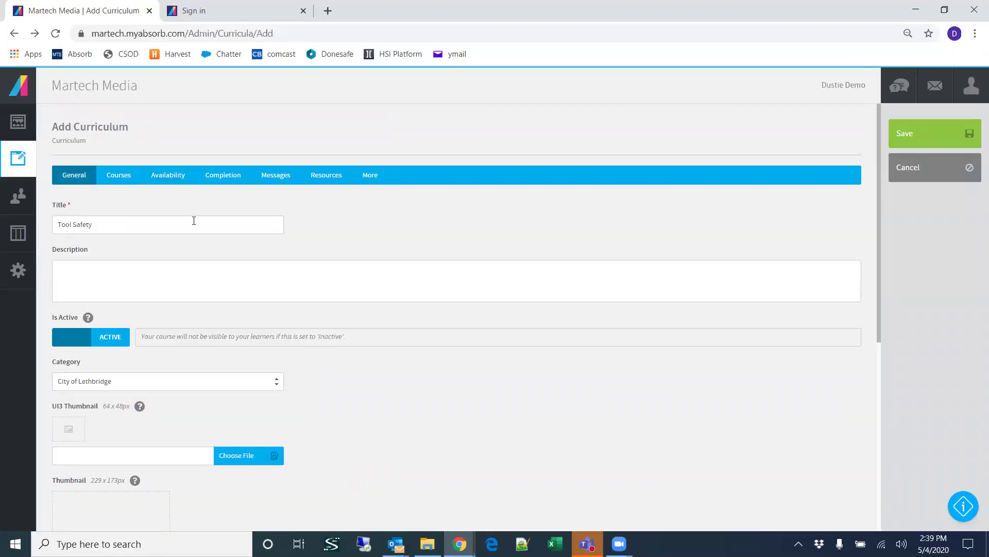
pyautogui.write('TEST TRAINING')
pyautogui.click(173, 178)
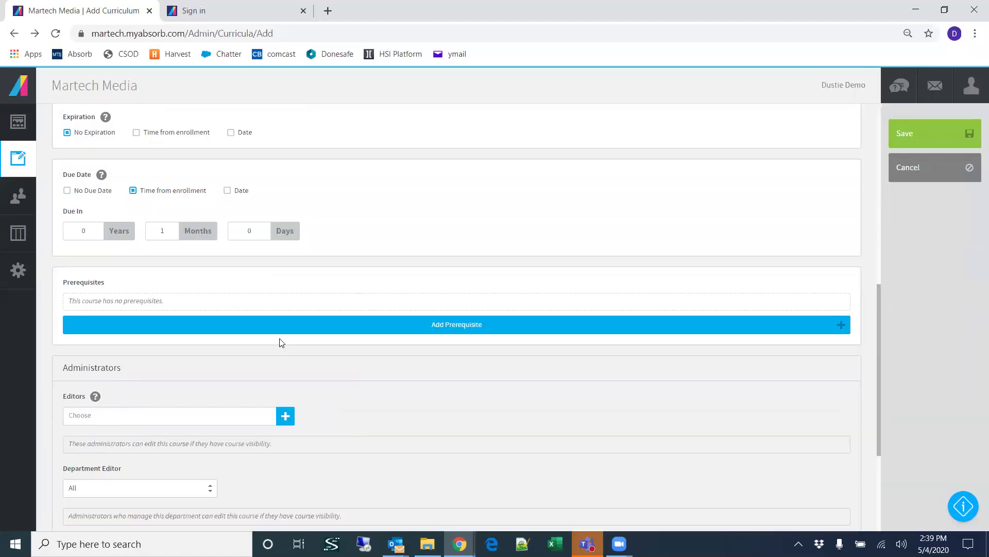
pyautogui.scroll(10, 280, 339)
pyautogui.click(225, 176)
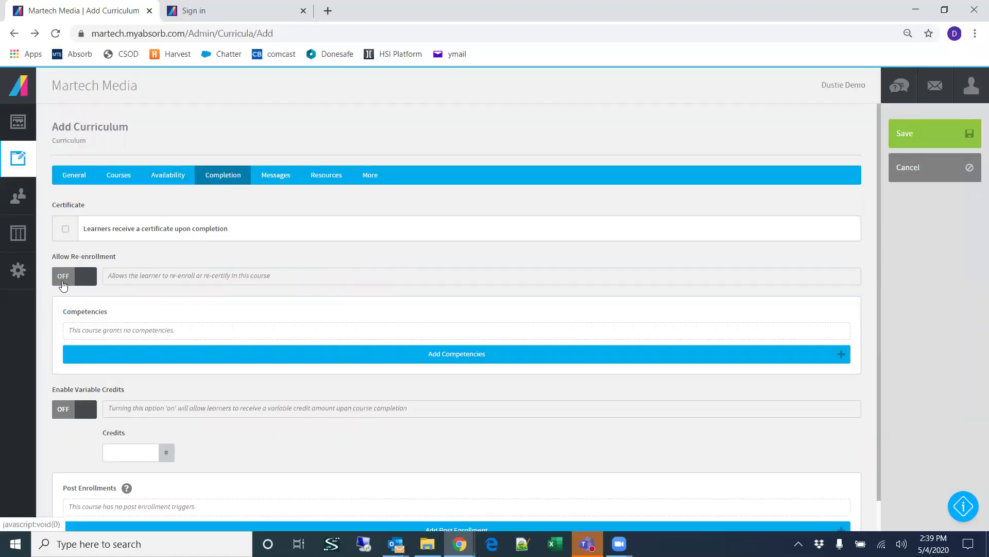
# Step: Award a completion certificate that expires 1 year after completion
pyautogui.click(65, 230)
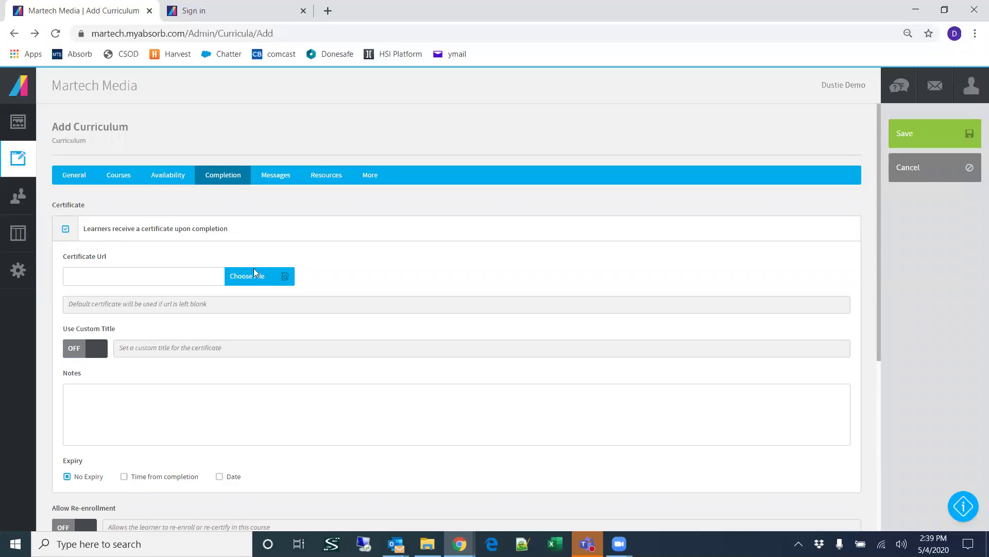
pyautogui.scroll(-6, 276, 307)
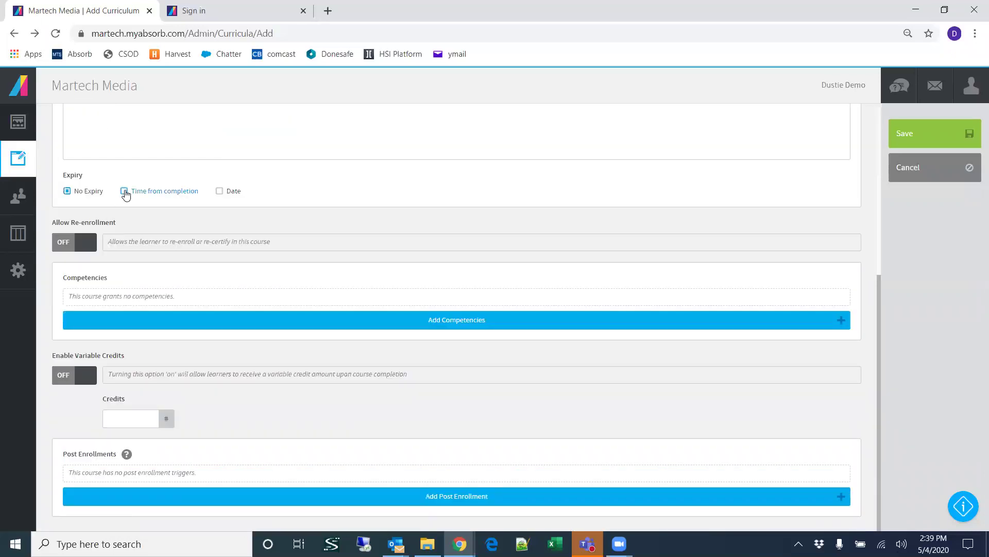
pyautogui.click(123, 192)
pyautogui.doubleClick(90, 231)
pyautogui.write('1')
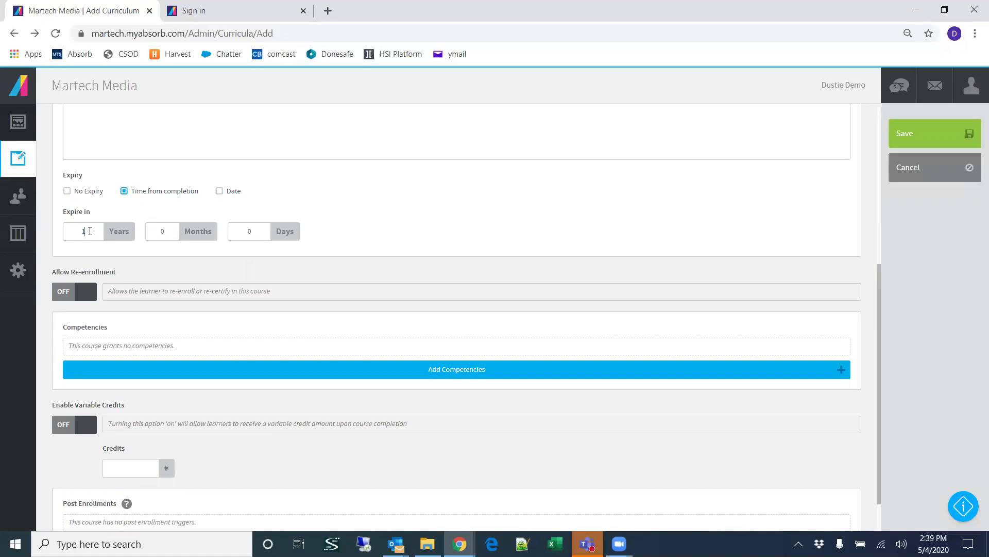
# Step: Allow automatic re-enrollment 1 month before the certificate expires
pyautogui.click(85, 294)
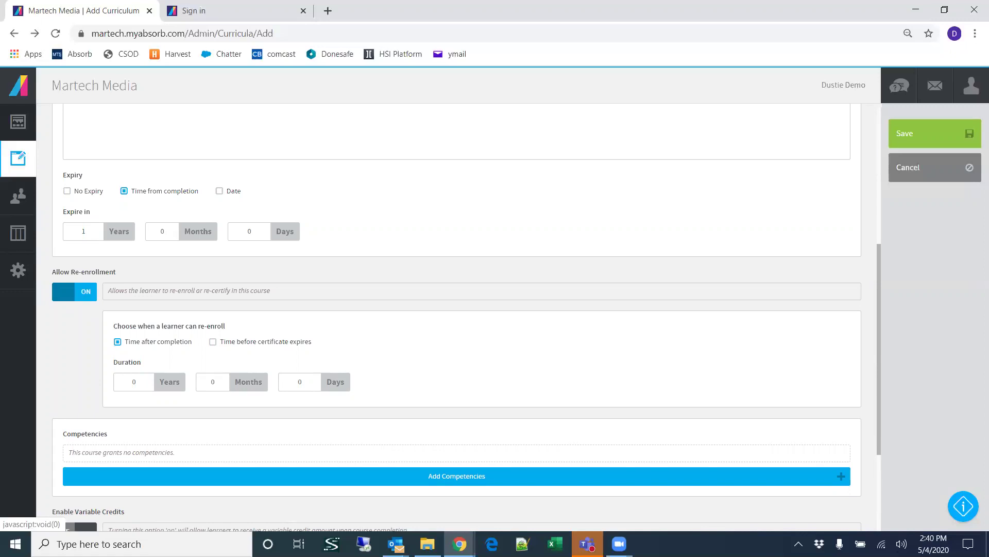
pyautogui.click(211, 343)
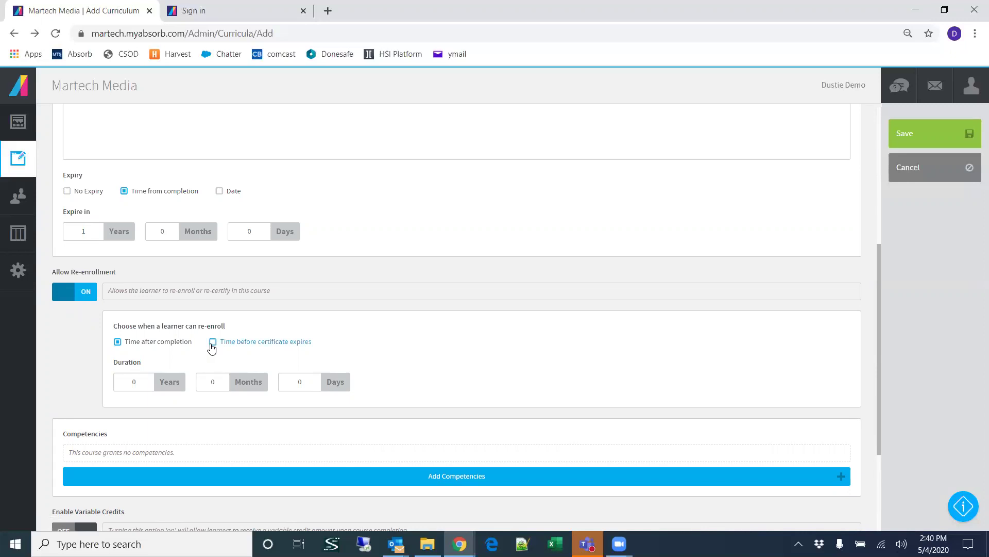
pyautogui.click(221, 380)
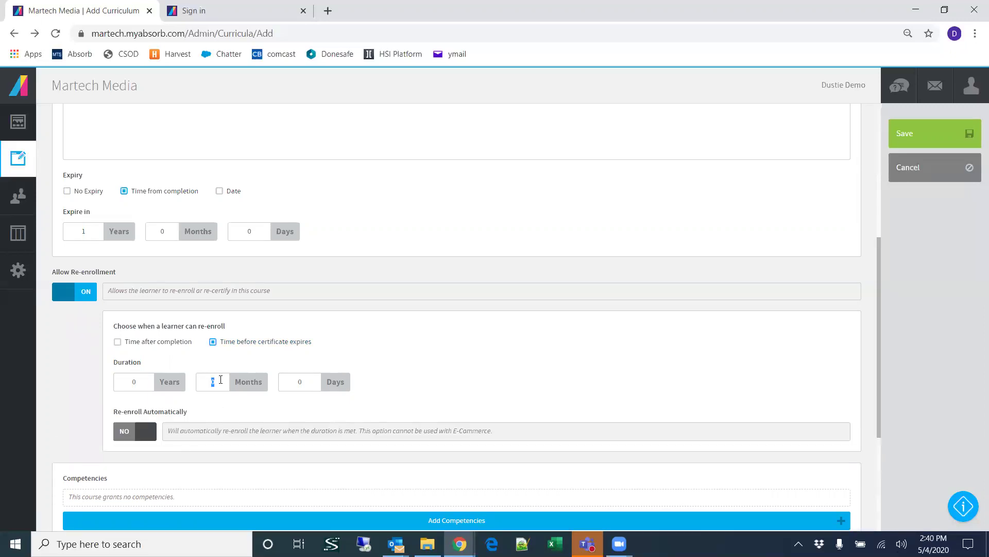
pyautogui.write('1')
pyautogui.click(143, 431)
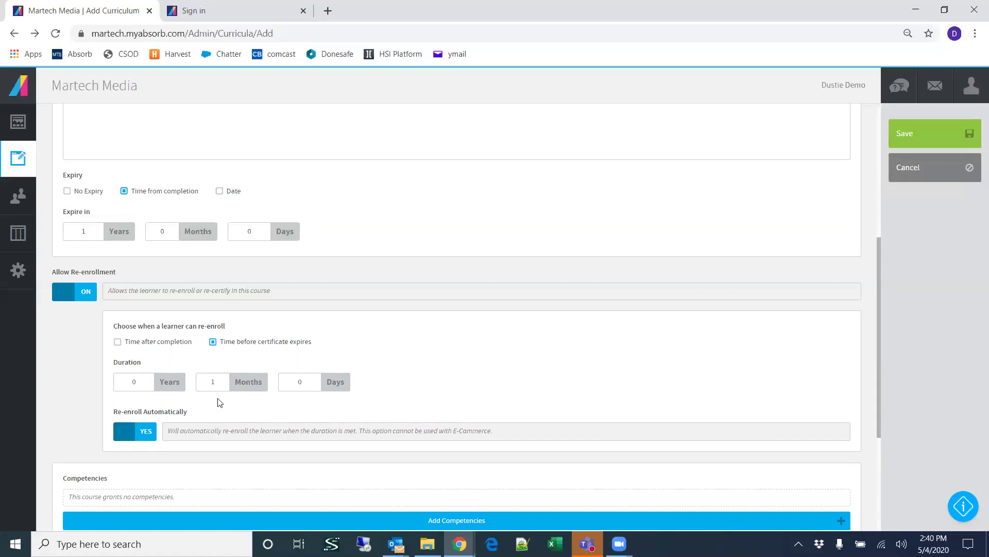
pyautogui.scroll(-4, 219, 405)
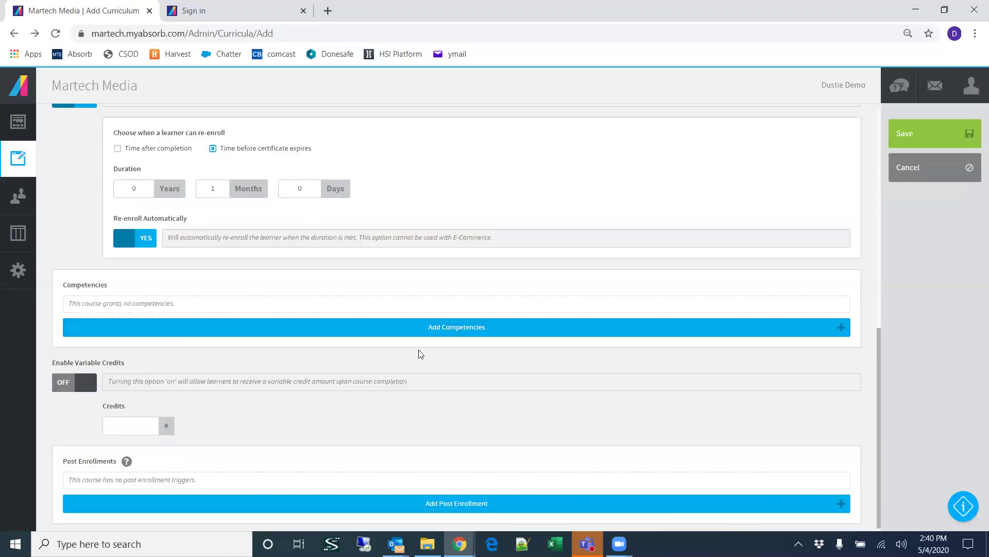
pyautogui.scroll(-1, 420, 354)
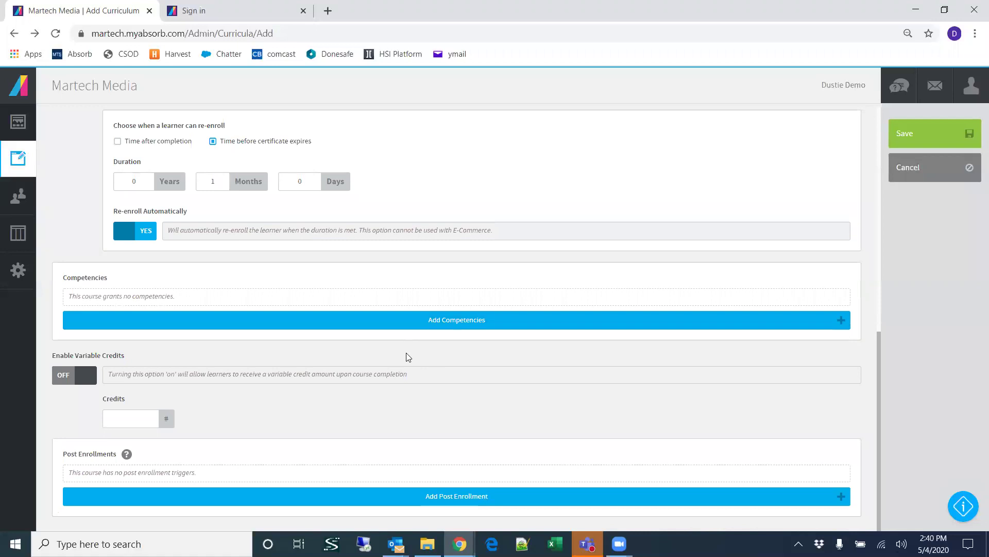
pyautogui.scroll(4, 397, 342)
pyautogui.scroll(1, 399, 344)
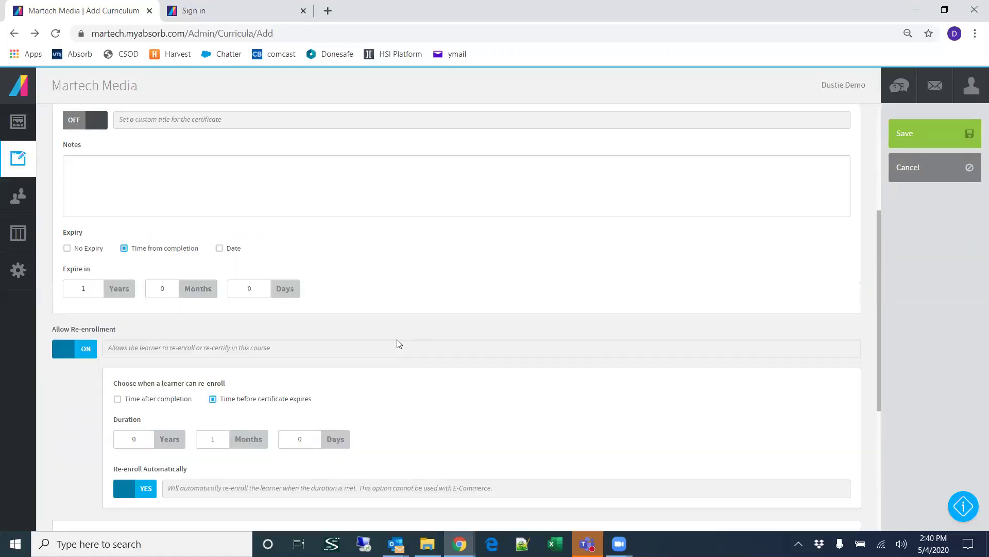
pyautogui.scroll(4, 397, 342)
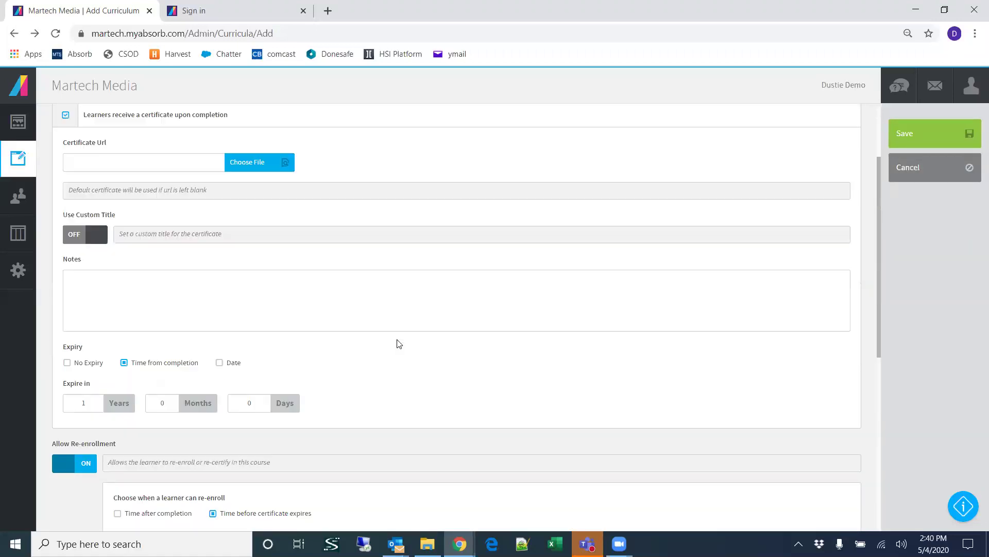
pyautogui.click(283, 181)
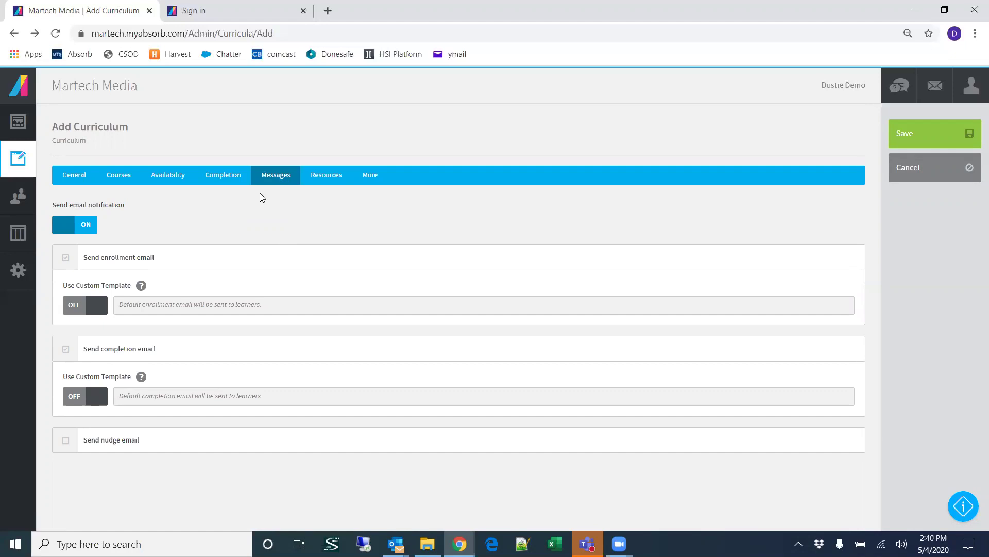
# Step: Turn email notifications off and back on, and open the enrollment email body for editing
pyautogui.click(67, 226)
pyautogui.click(84, 229)
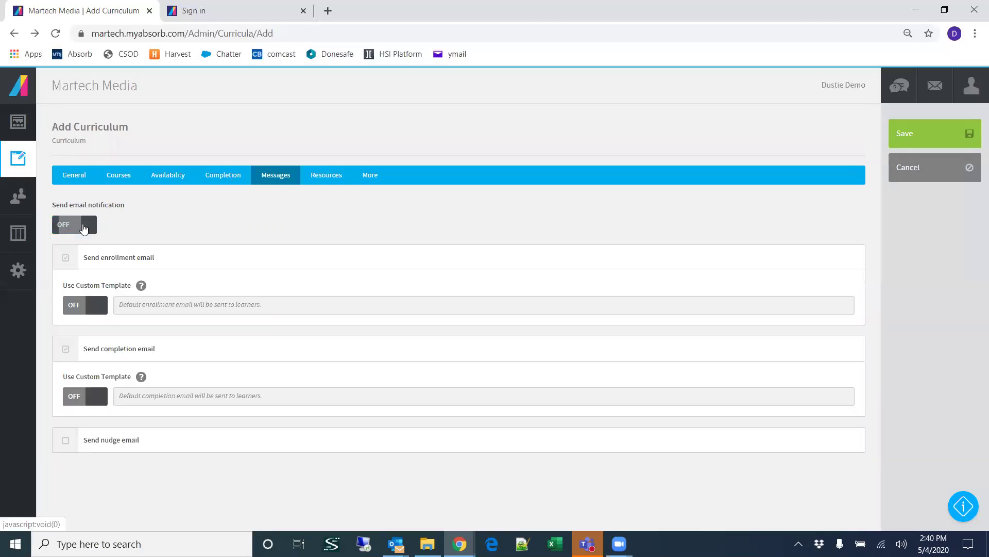
pyautogui.click(95, 308)
pyautogui.scroll(-4, 183, 323)
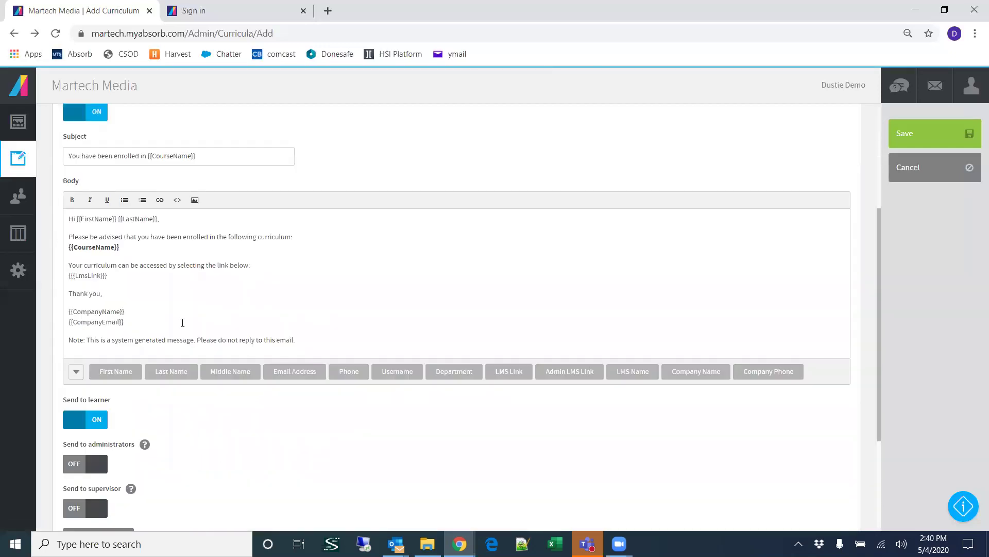
pyautogui.click(249, 265)
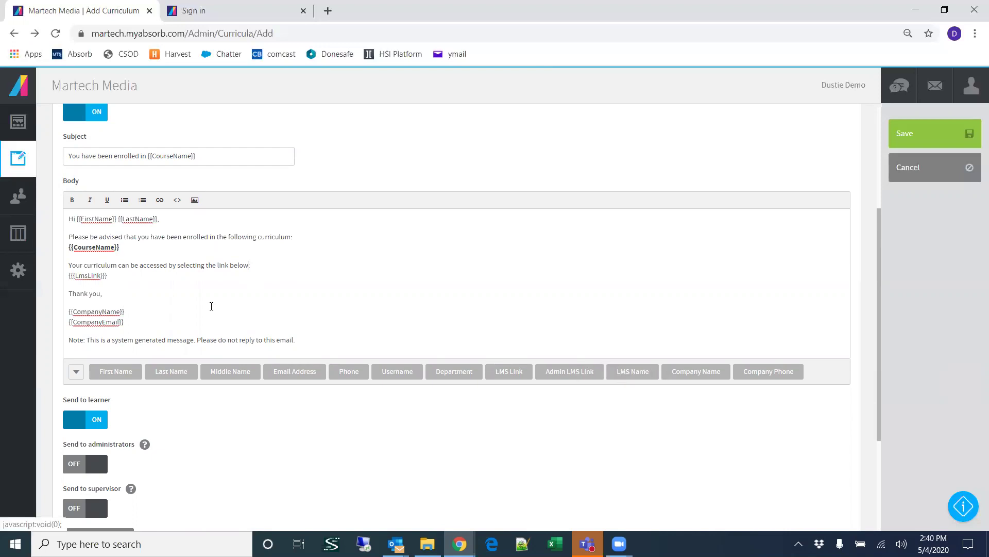
pyautogui.scroll(-2, 211, 306)
pyautogui.scroll(2, 210, 317)
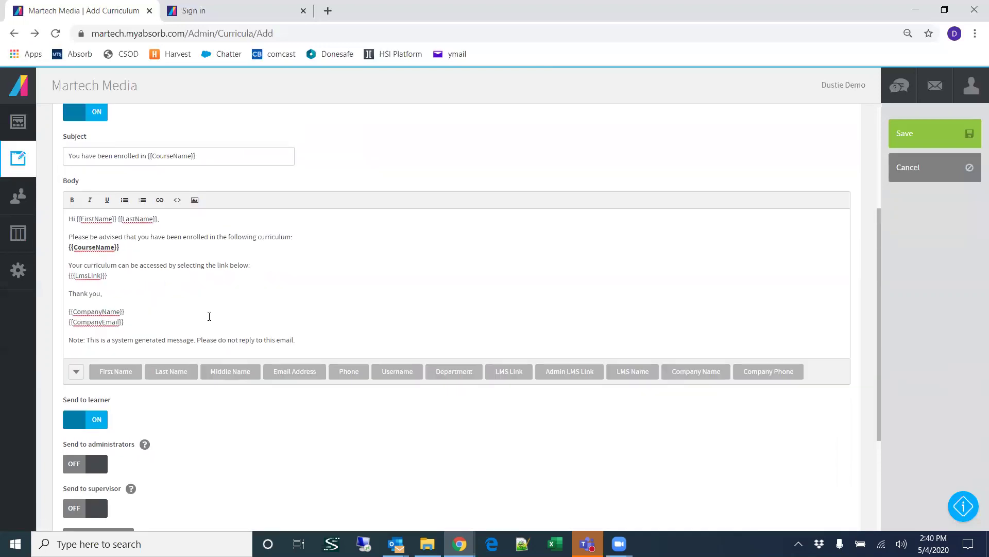
pyautogui.scroll(-1, 251, 341)
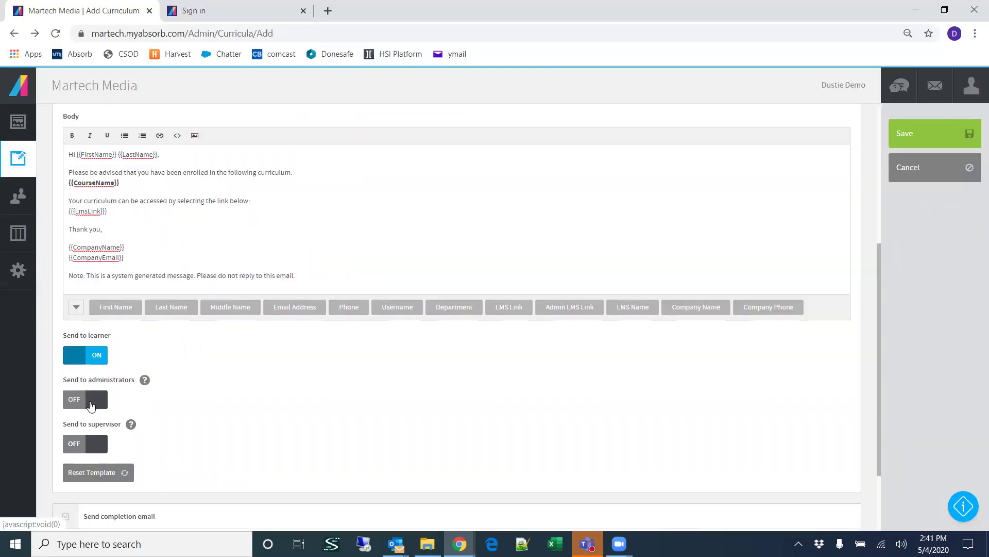
# Step: Toggle sending enrollment emails to administrators on and then back off
pyautogui.click(92, 406)
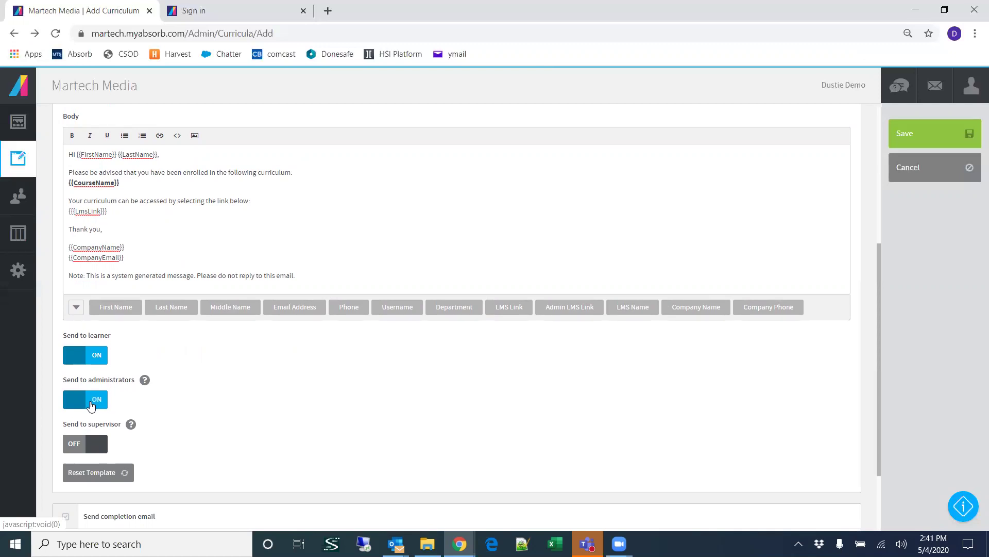
pyautogui.scroll(3, 124, 392)
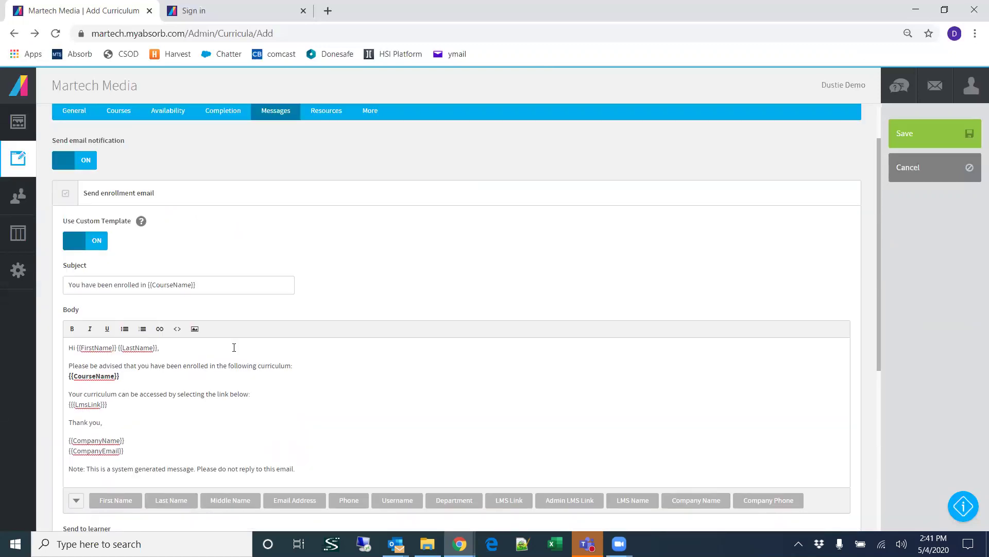
pyautogui.scroll(-3, 234, 347)
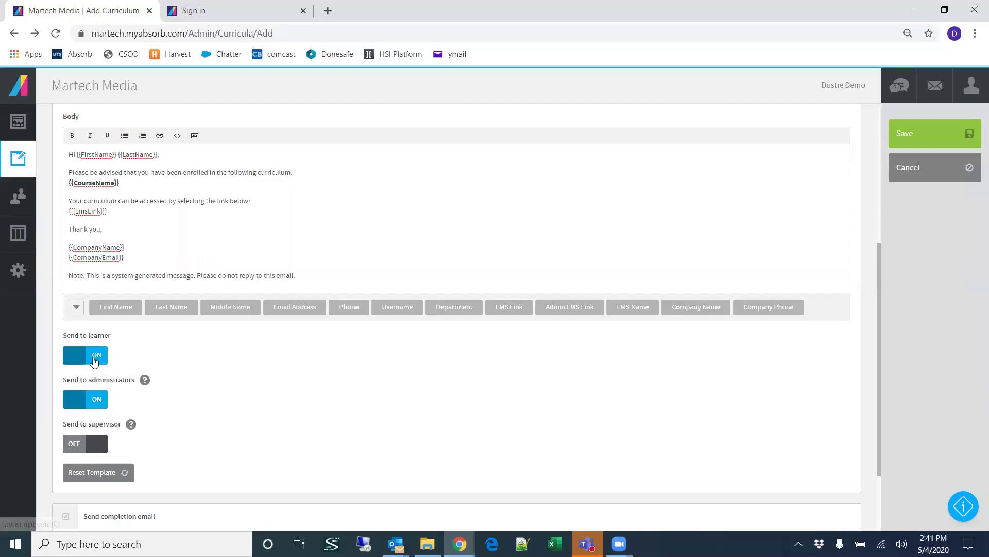
pyautogui.click(96, 404)
pyautogui.scroll(-2, 237, 316)
pyautogui.scroll(-1, 233, 325)
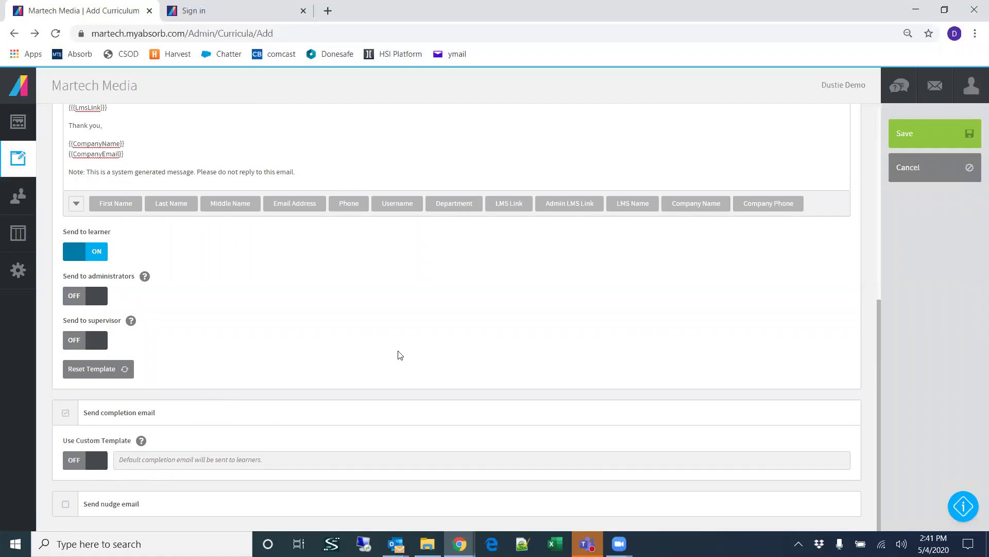
pyautogui.scroll(2, 397, 362)
pyautogui.scroll(5, 397, 362)
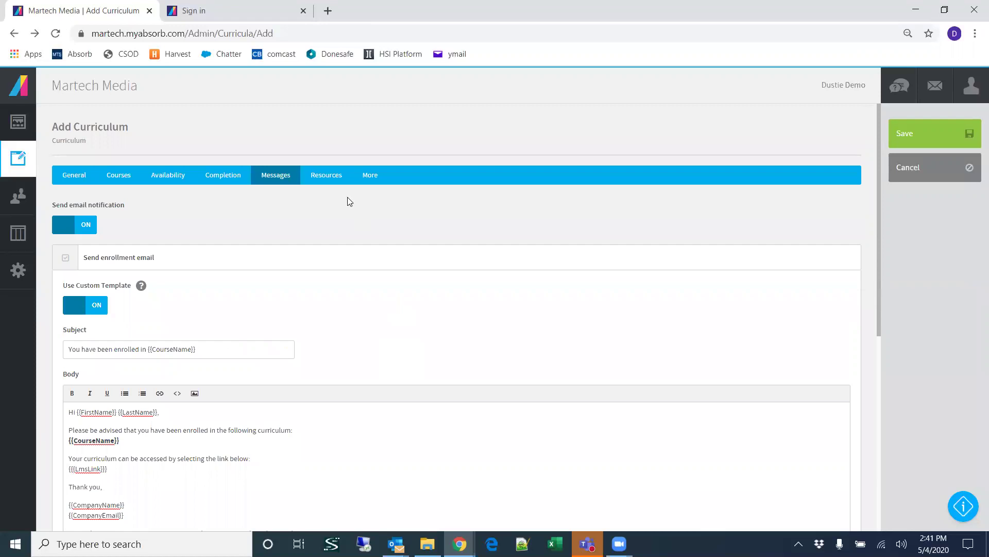
pyautogui.click(331, 182)
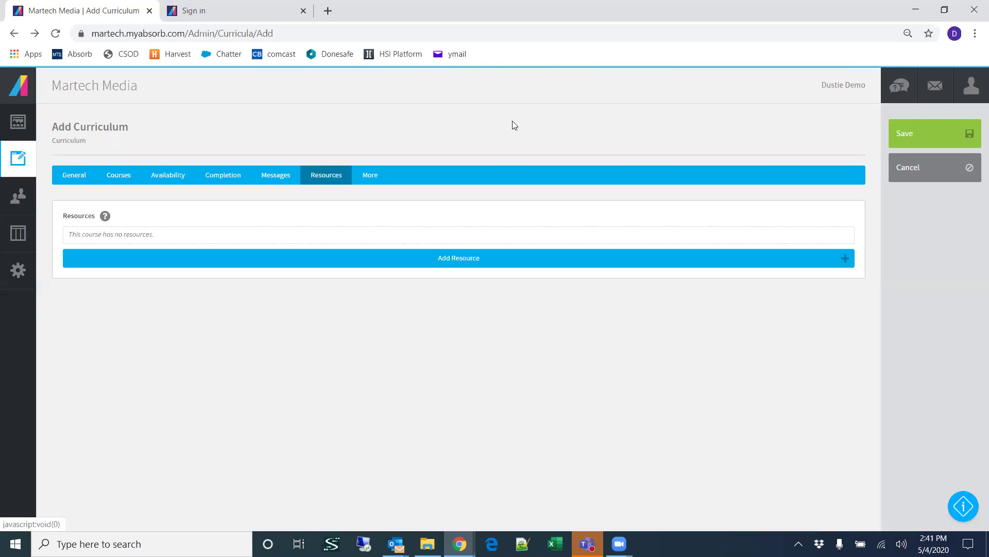
# Step: Add a resource named 'New Employee Workbook', then delete it so no resources remain
pyautogui.click(462, 259)
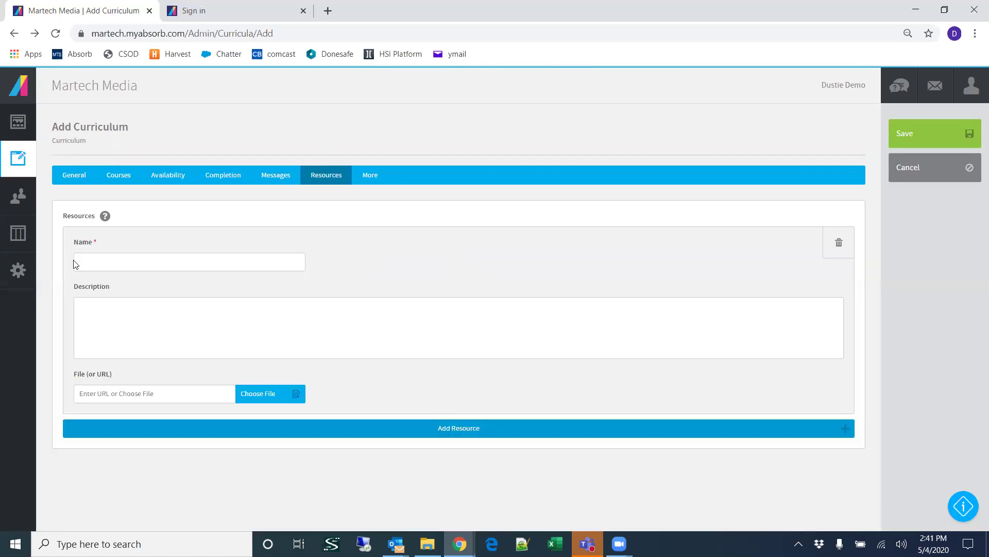
pyautogui.click(116, 265)
pyautogui.write('New')
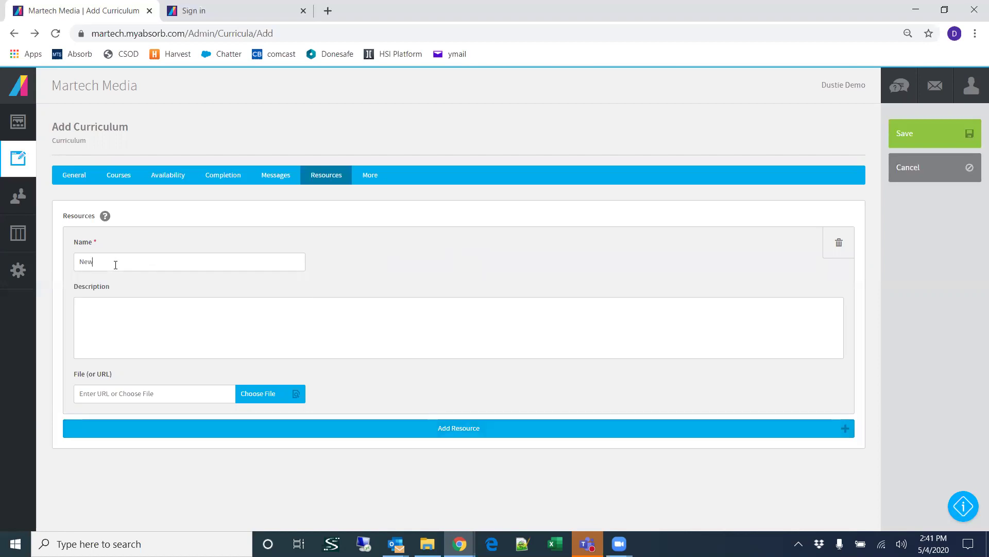
pyautogui.write(' Employee Workbook')
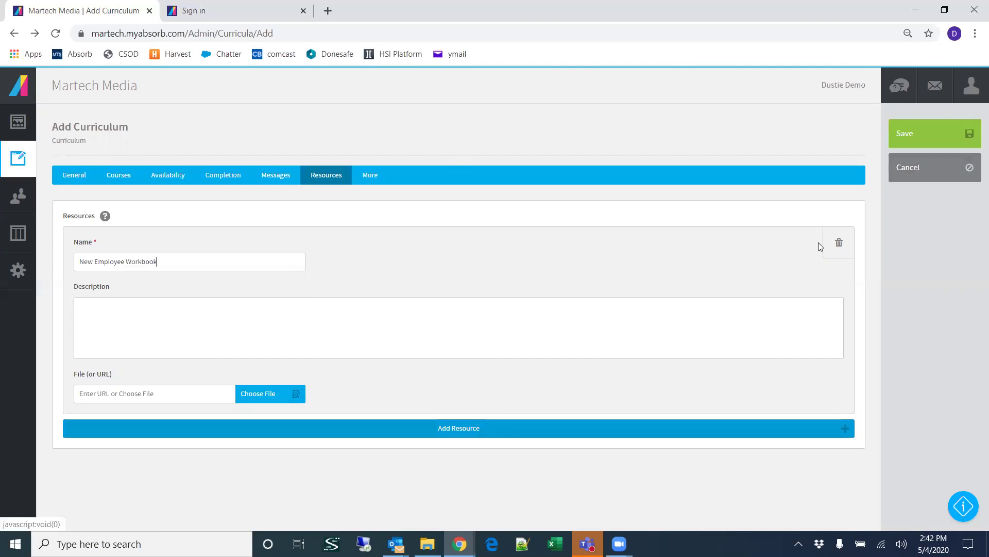
pyautogui.click(840, 244)
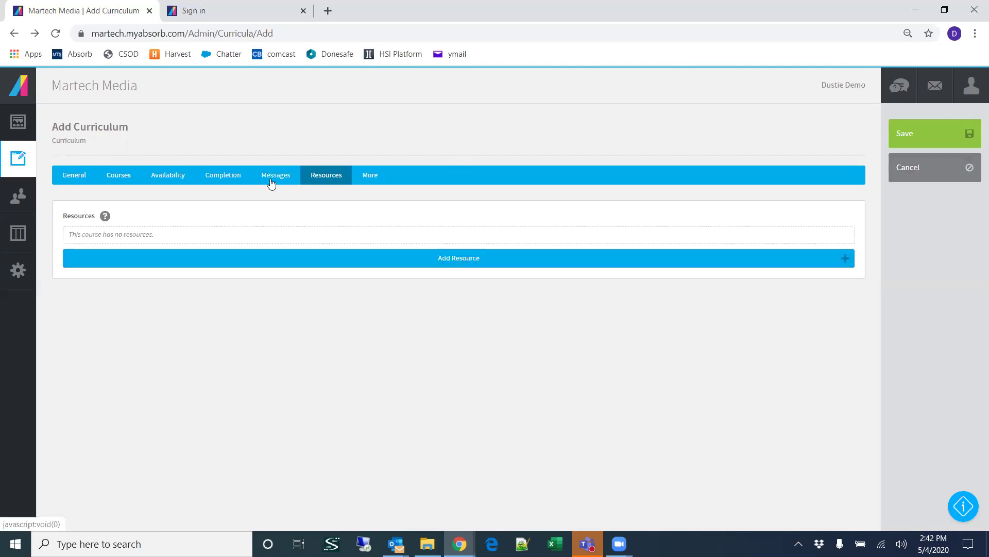
pyautogui.click(77, 176)
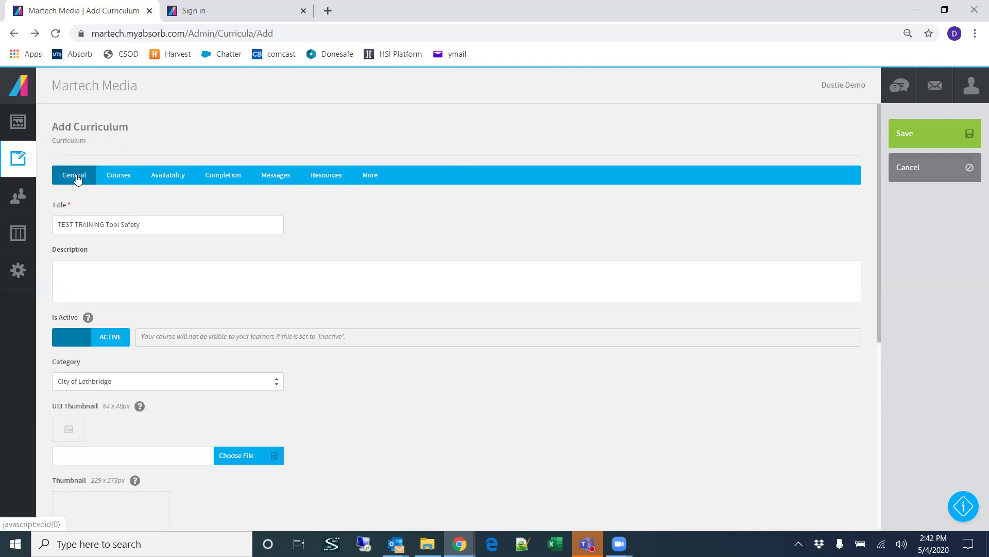
pyautogui.click(114, 177)
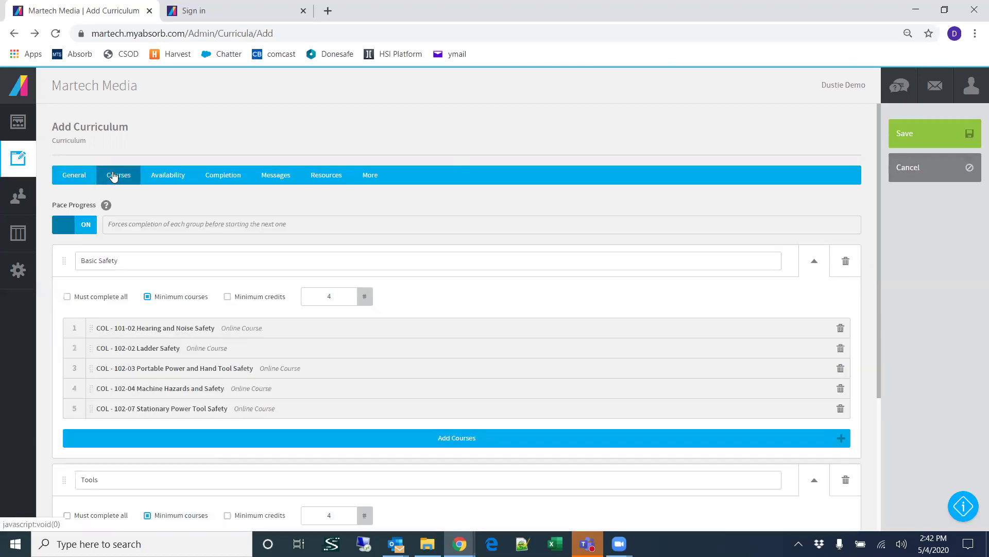
pyautogui.scroll(-4, 138, 346)
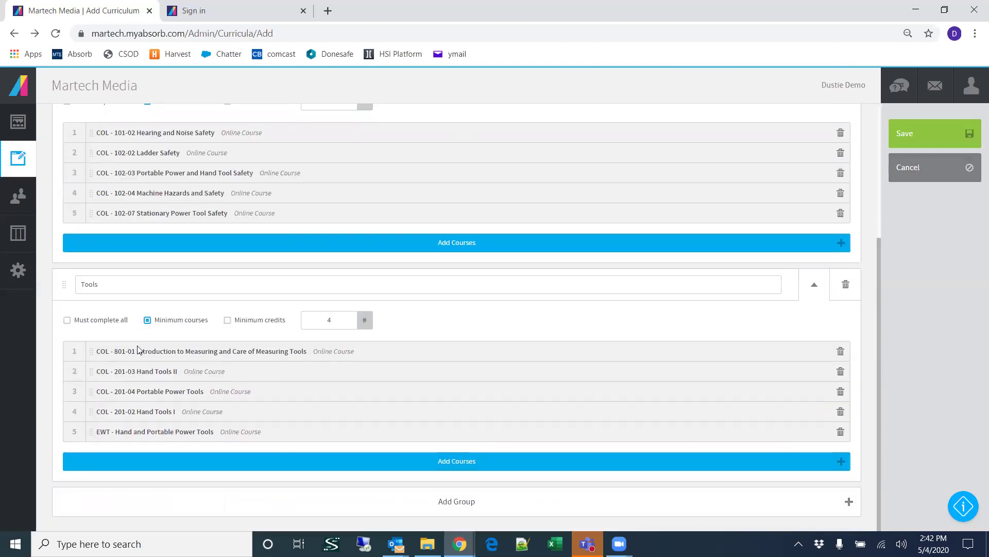
# Step: Switch Pace Progress off and raise Basic Safety and Tools minimum courses from 4 to 5
pyautogui.scroll(4, 154, 294)
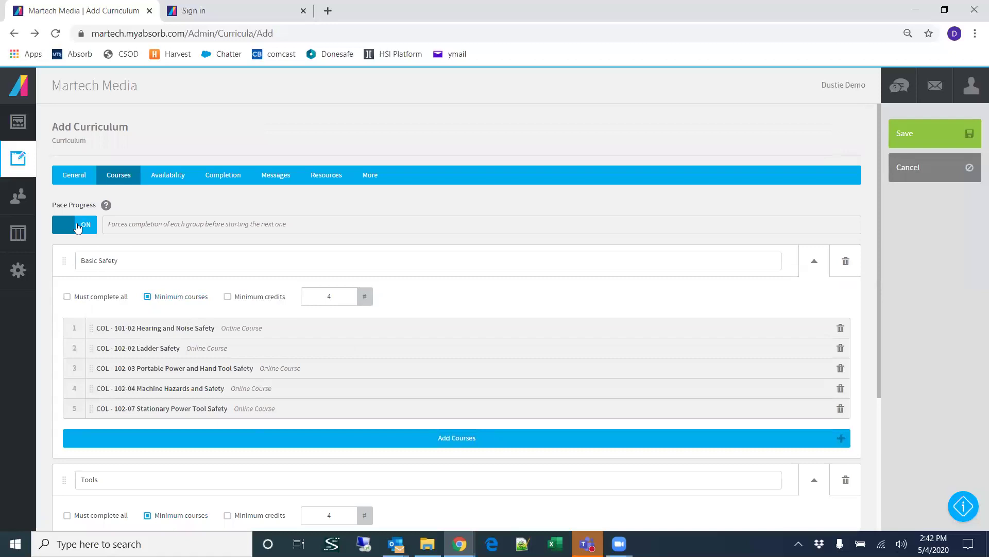
pyautogui.click(83, 225)
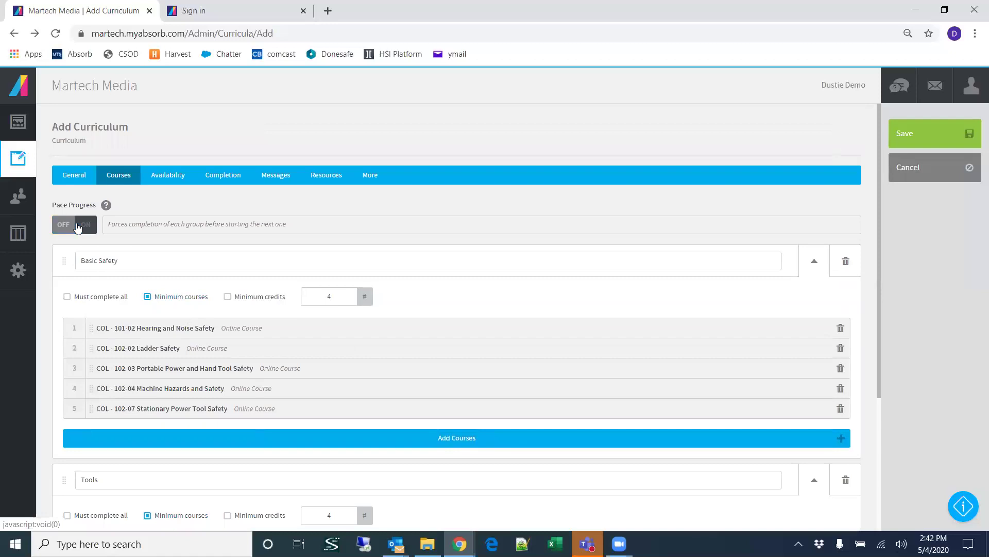
pyautogui.doubleClick(327, 296)
pyautogui.write('5')
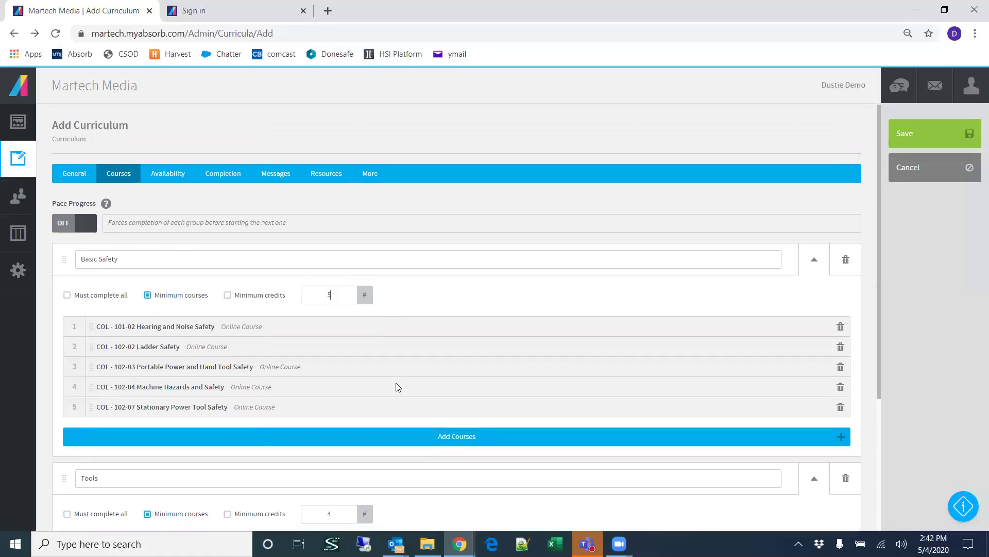
pyautogui.scroll(-4, 396, 382)
pyautogui.doubleClick(337, 322)
pyautogui.write('5')
pyautogui.scroll(5, 338, 320)
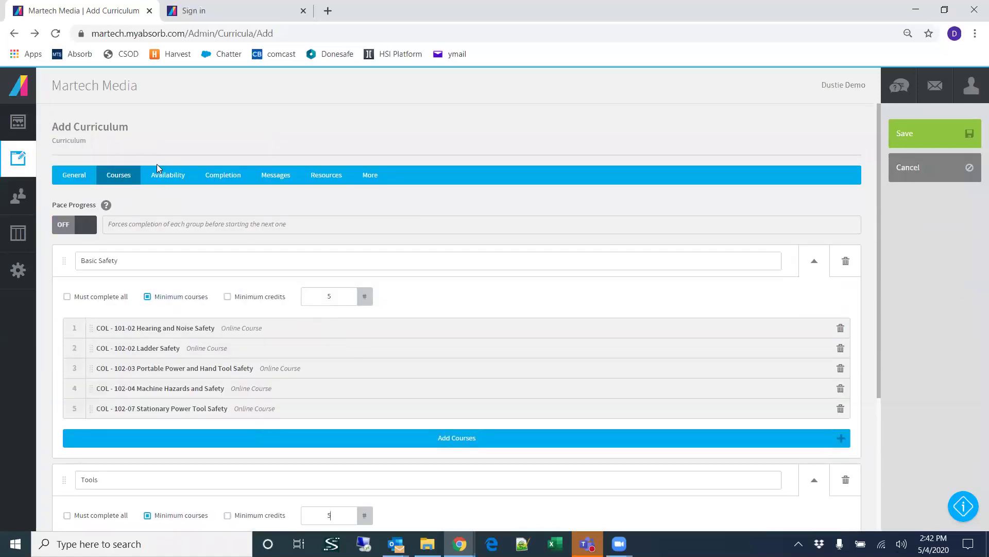
pyautogui.click(161, 174)
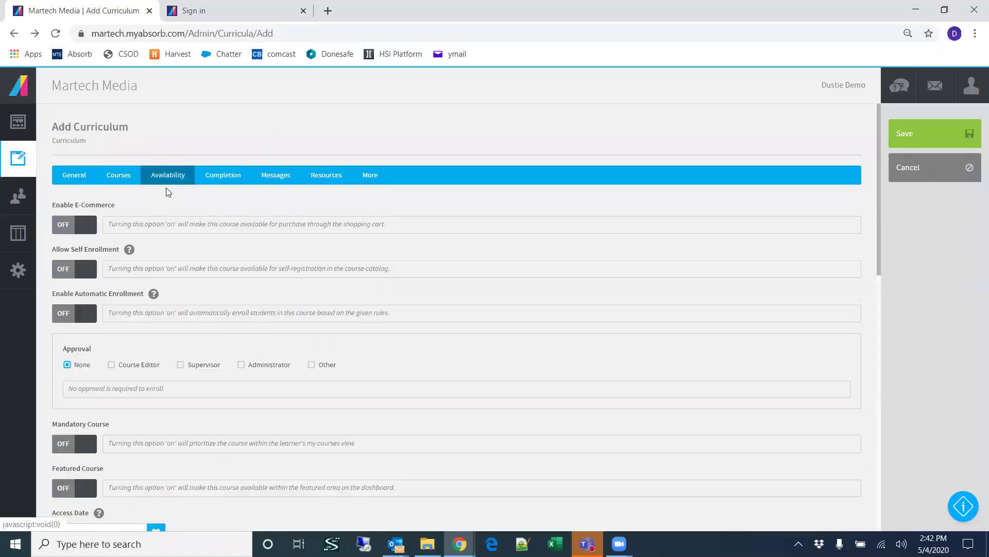
# Step: On the Completion settings, uncheck the certificate and turn Allow Re-enrollment off
pyautogui.scroll(-5, 225, 261)
pyautogui.scroll(-7, 208, 264)
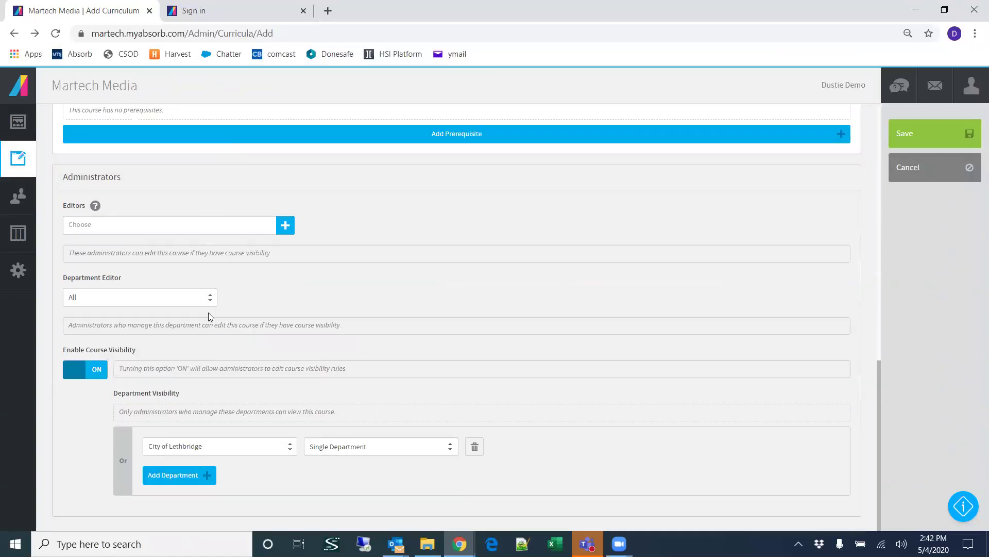
pyautogui.scroll(8, 208, 312)
pyautogui.scroll(5, 211, 316)
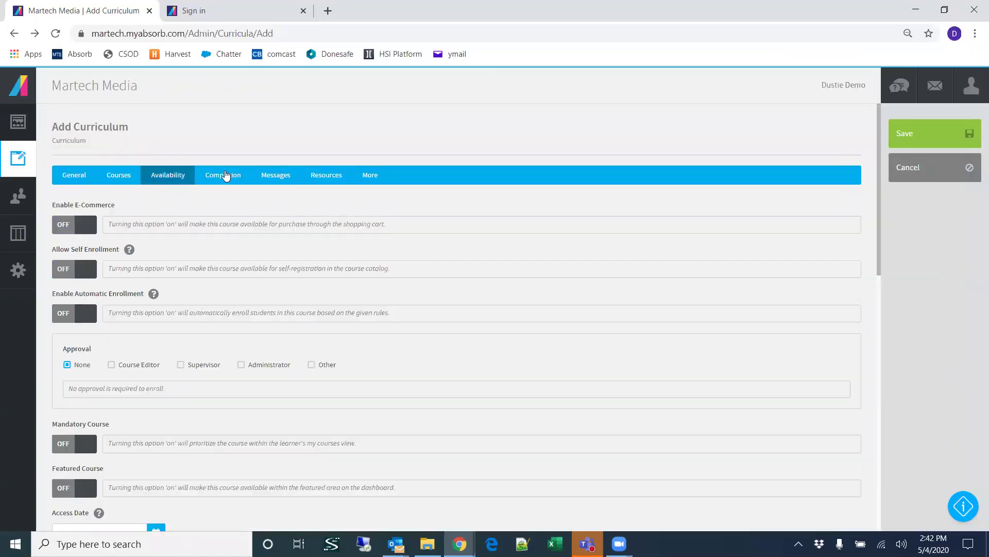
pyautogui.click(229, 178)
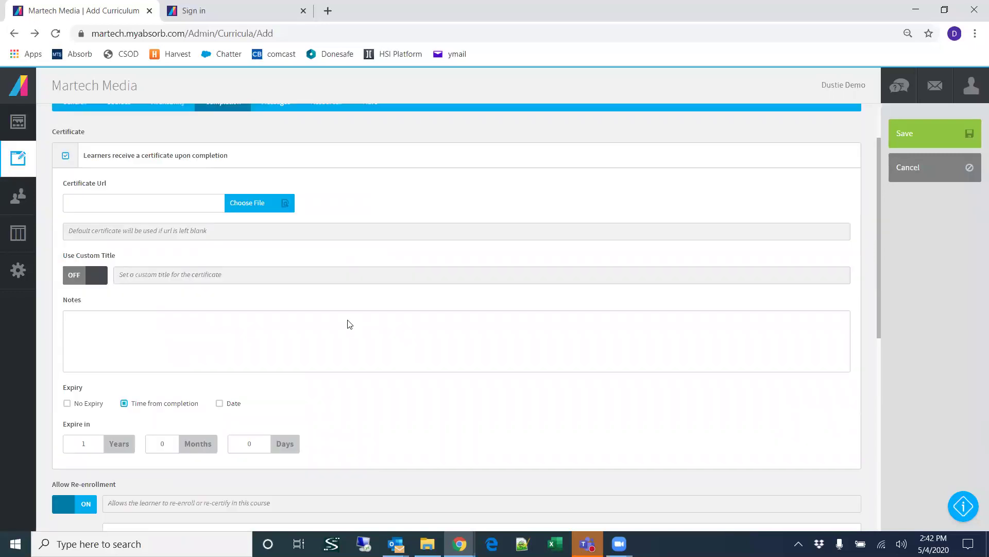
pyautogui.scroll(-3, 349, 324)
pyautogui.scroll(-1, 278, 339)
pyautogui.scroll(4, 278, 340)
pyautogui.click(65, 229)
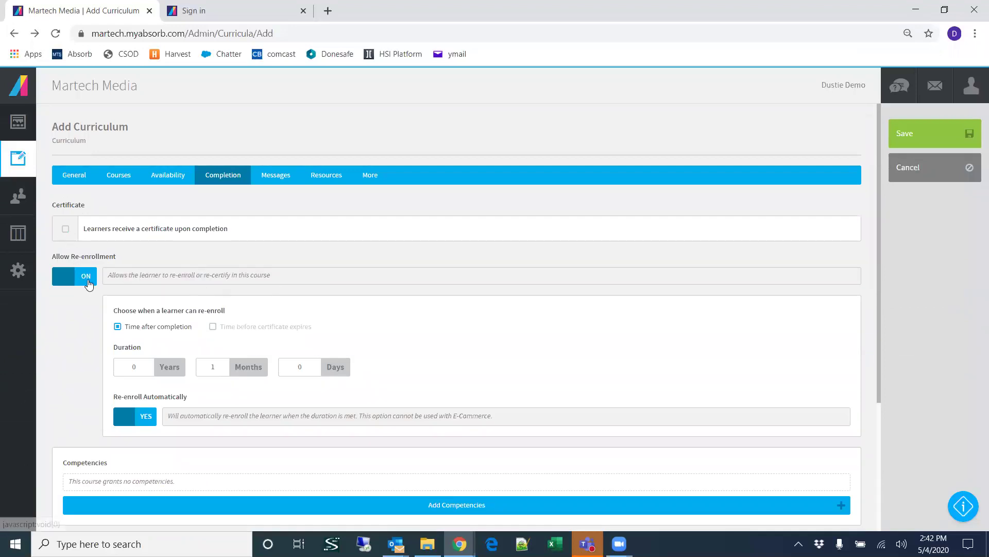
pyautogui.click(84, 274)
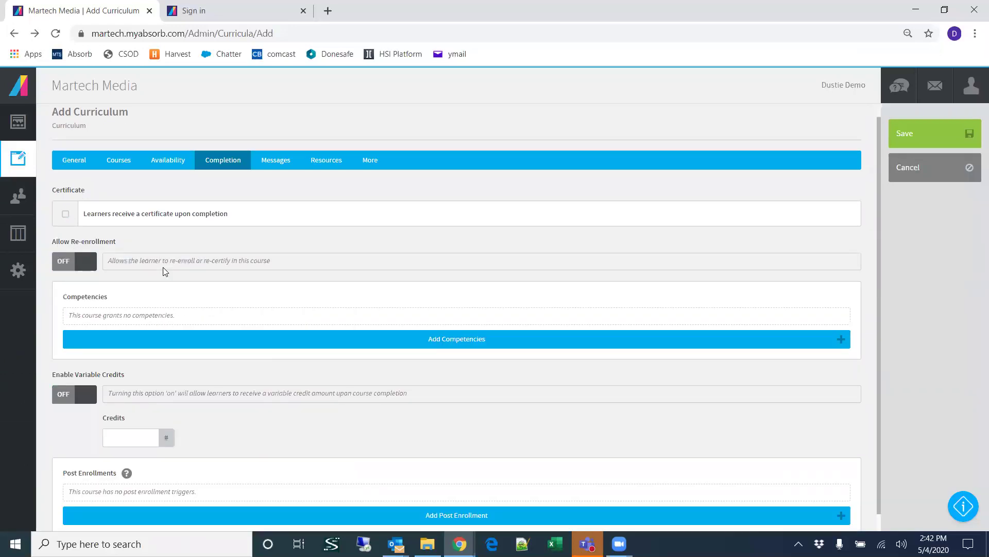
# Step: Save the TEST TRAINING Tool Safety curriculum from the Messages settings
pyautogui.scroll(-1, 161, 270)
pyautogui.scroll(1, 162, 269)
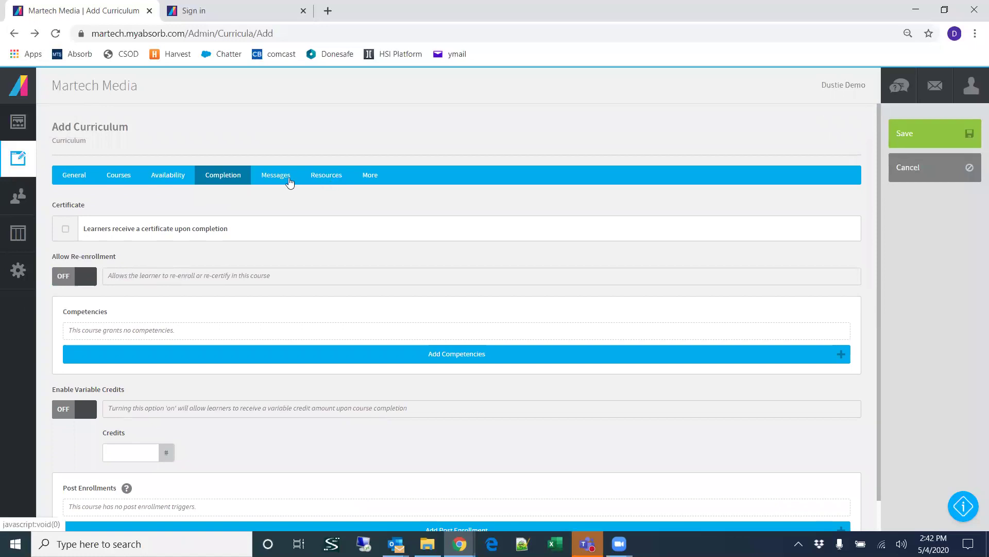
pyautogui.click(289, 180)
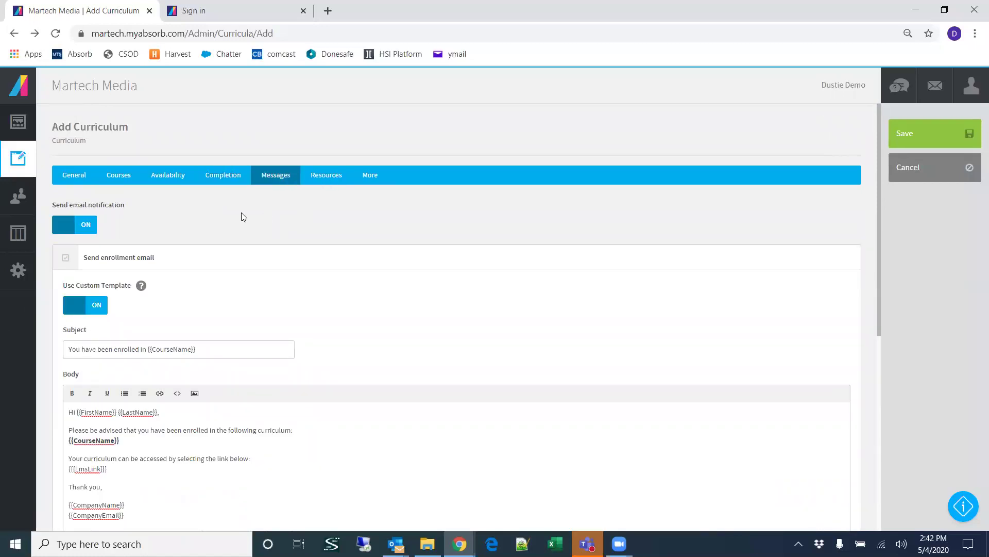
pyautogui.click(937, 135)
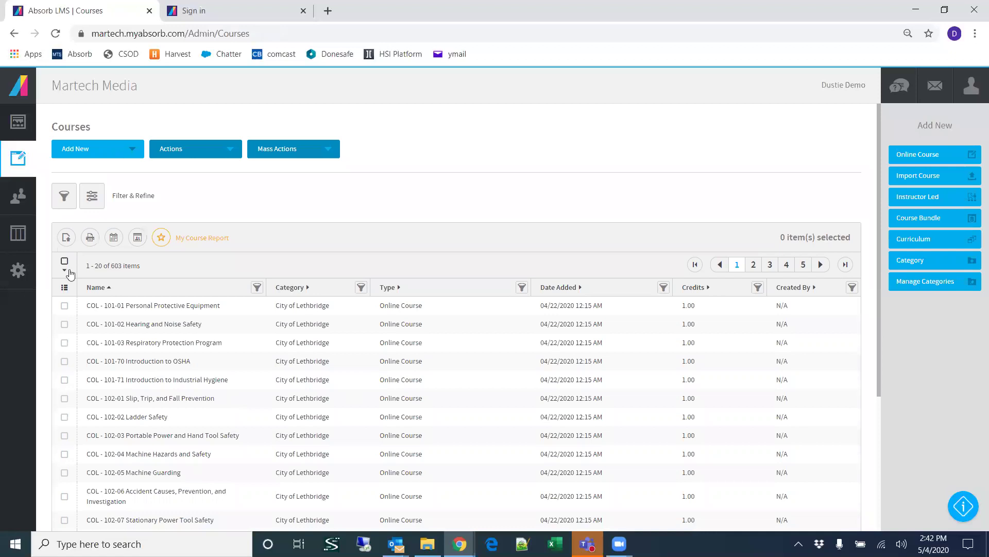
# Step: Filter courses to names containing 'tool safety' and select the TEST TRAINING Tool Safety row
pyautogui.scroll(-4, 318, 349)
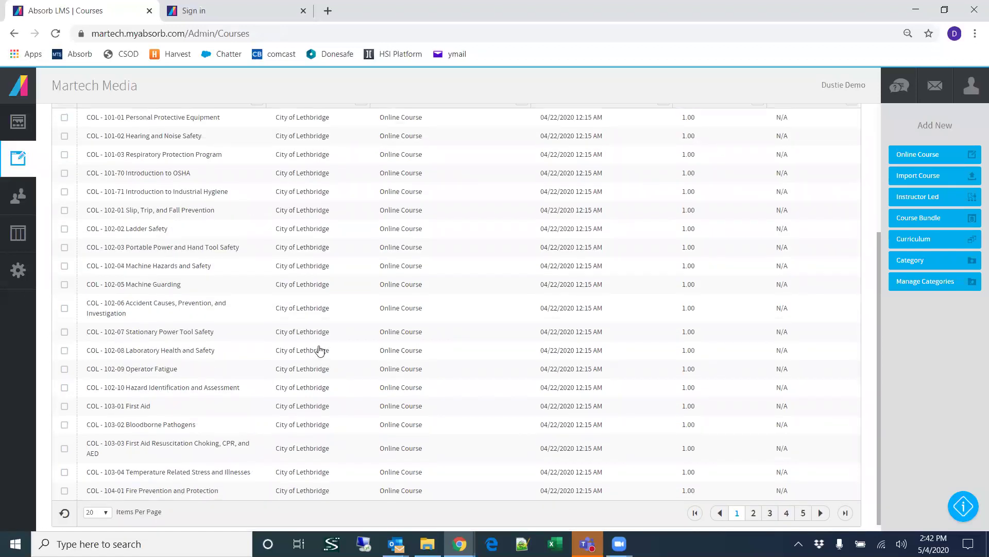
pyautogui.scroll(4, 320, 347)
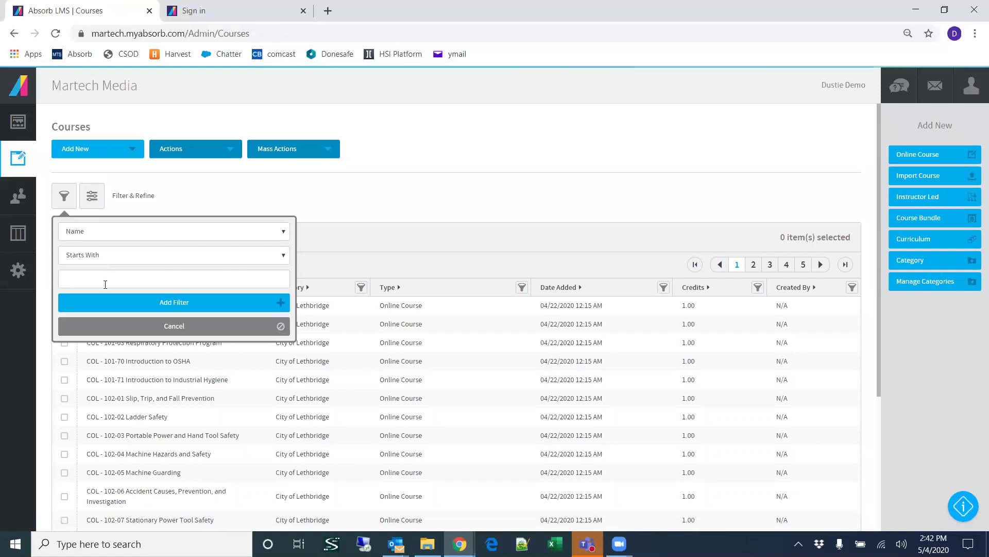
pyautogui.write('too')
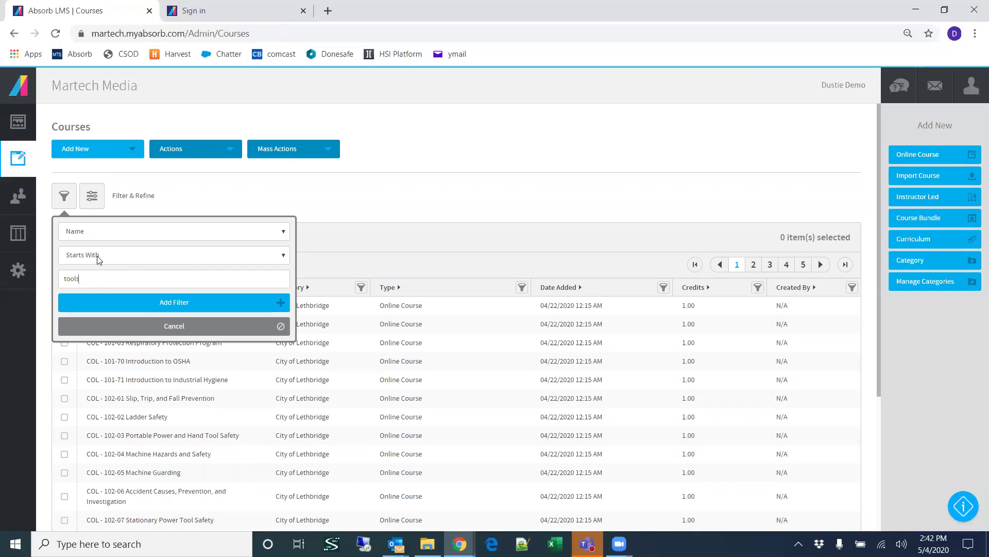
pyautogui.write('l safety')
pyautogui.click(88, 263)
pyautogui.click(113, 292)
pyautogui.click(127, 304)
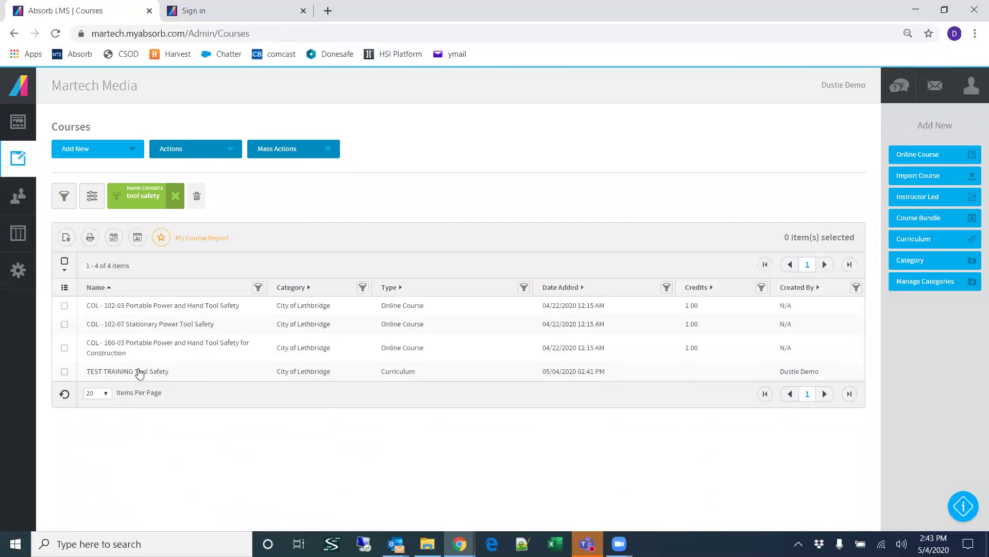
pyautogui.click(139, 372)
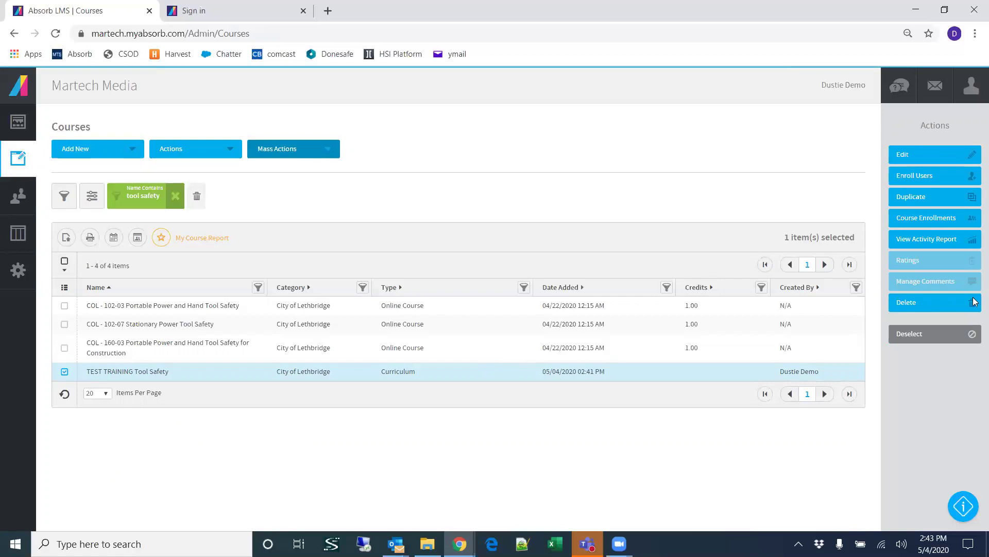
# Step: Through Enroll Users, search for the demo user, add them, and confirm the enrollment
pyautogui.click(925, 182)
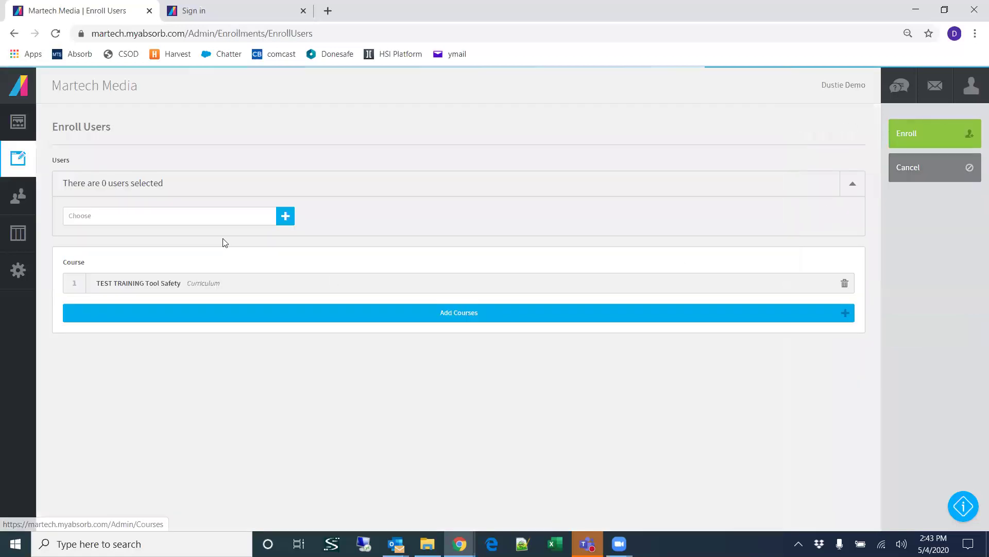
pyautogui.click(170, 216)
pyautogui.write('custie')
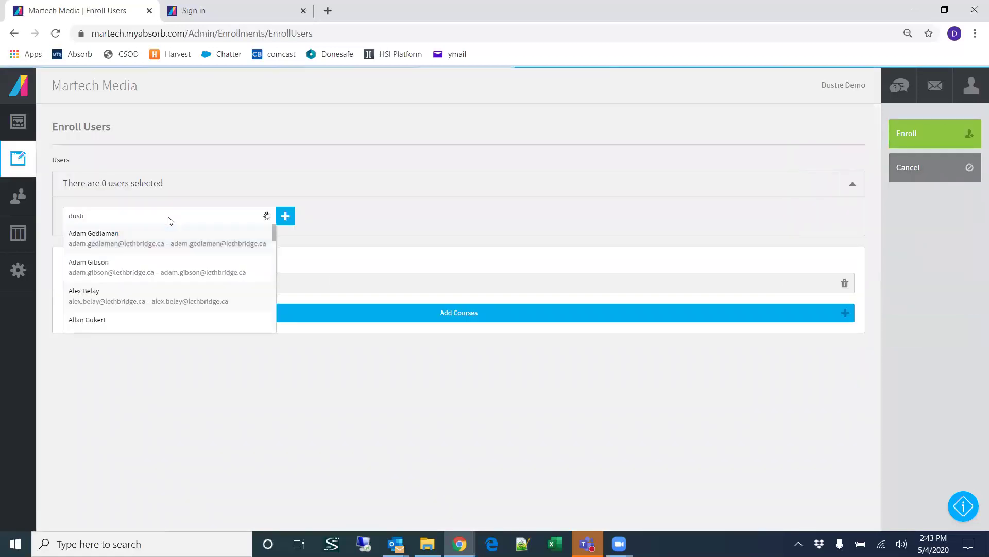
pyautogui.click(148, 239)
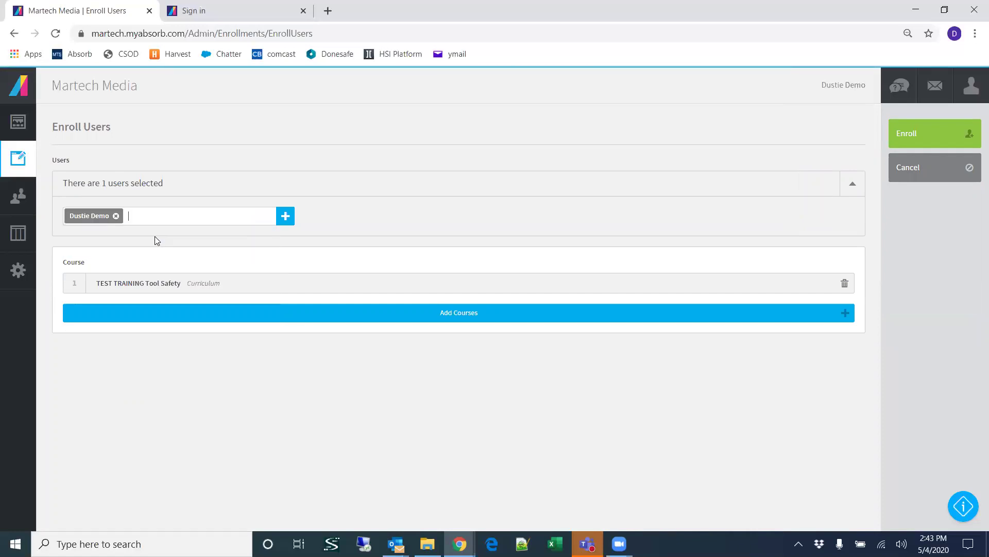
pyautogui.click(926, 135)
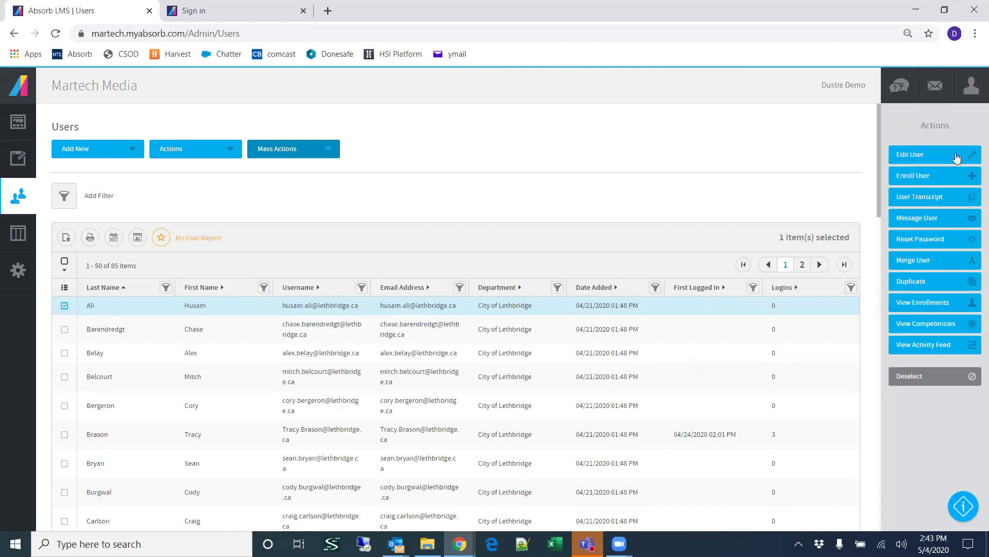
# Step: Switch to Learner Experience and scroll to TEST TRAINING Tool Safety under My Courses
pyautogui.click(976, 87)
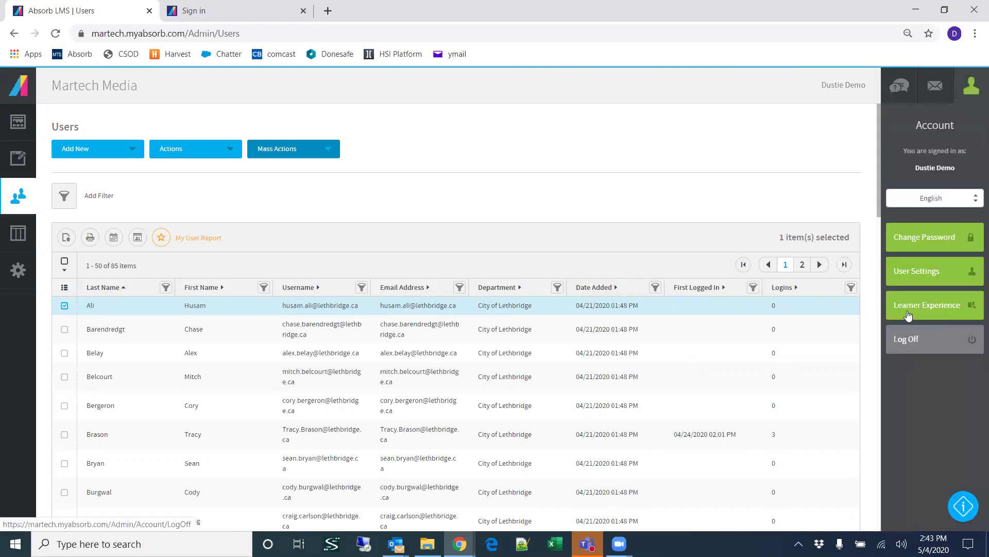
pyautogui.click(916, 326)
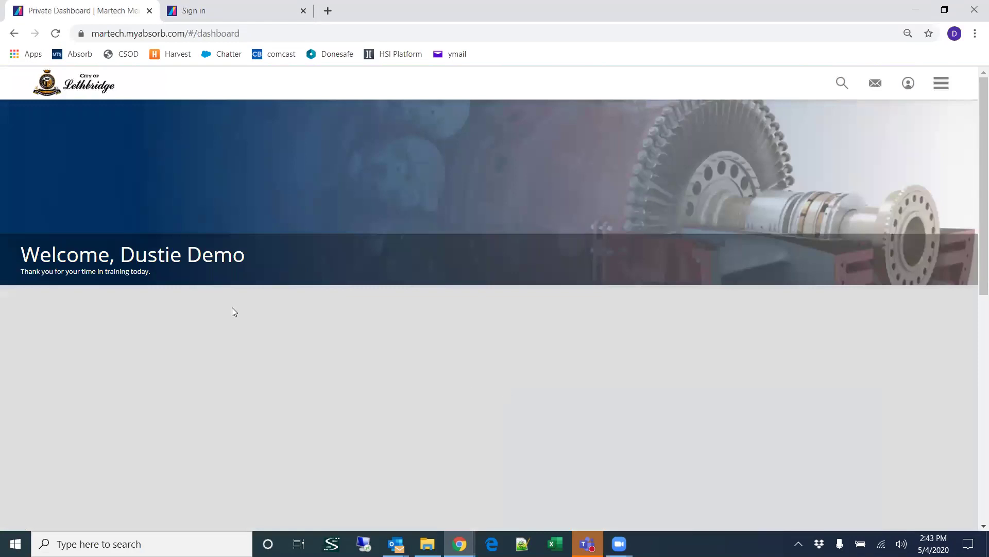
pyautogui.scroll(-3, 151, 405)
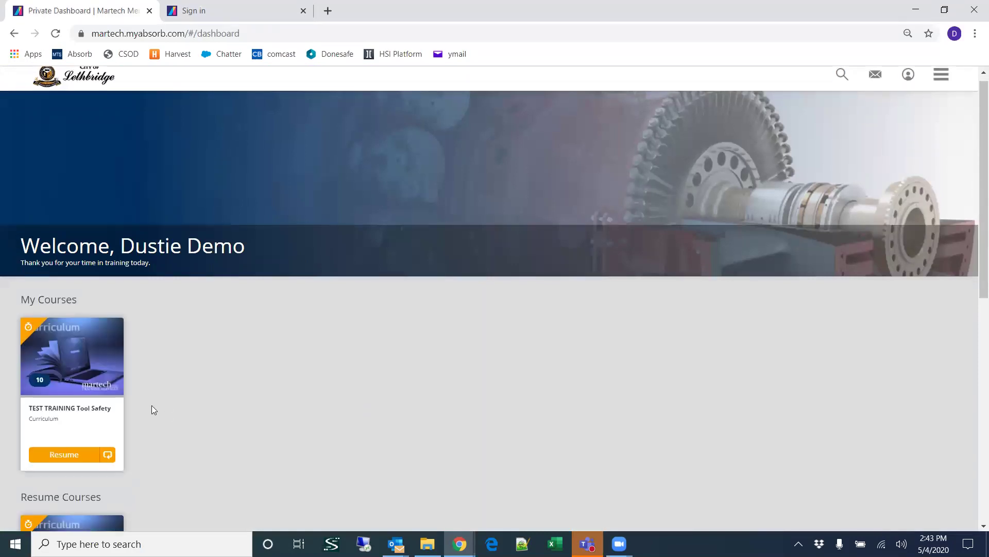
pyautogui.scroll(-1, 54, 297)
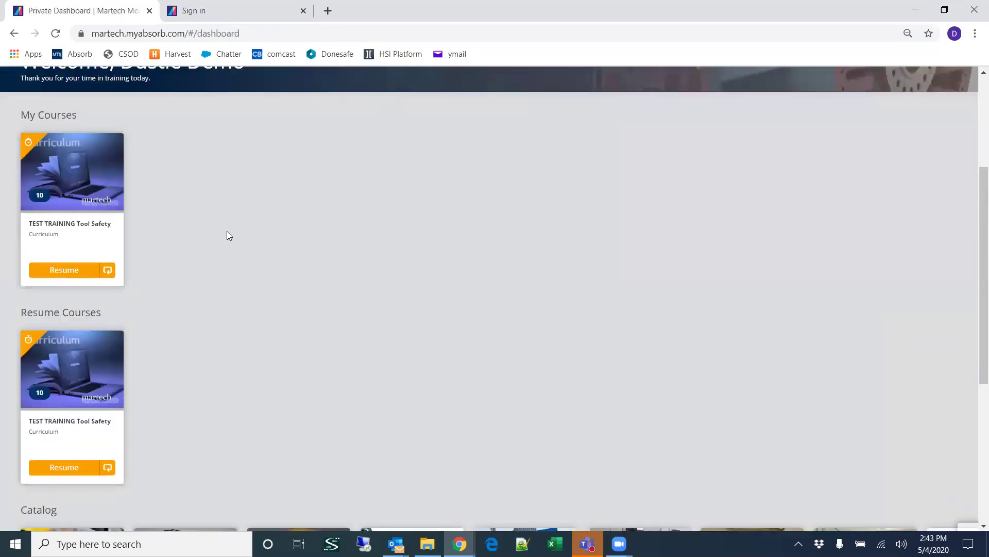
pyautogui.moveTo(71, 191)
pyautogui.scroll(4, 803, 207)
# Step: On the Calendar, advance to June 2020 and resume TEST TRAINING Tool Safety
pyautogui.click(940, 92)
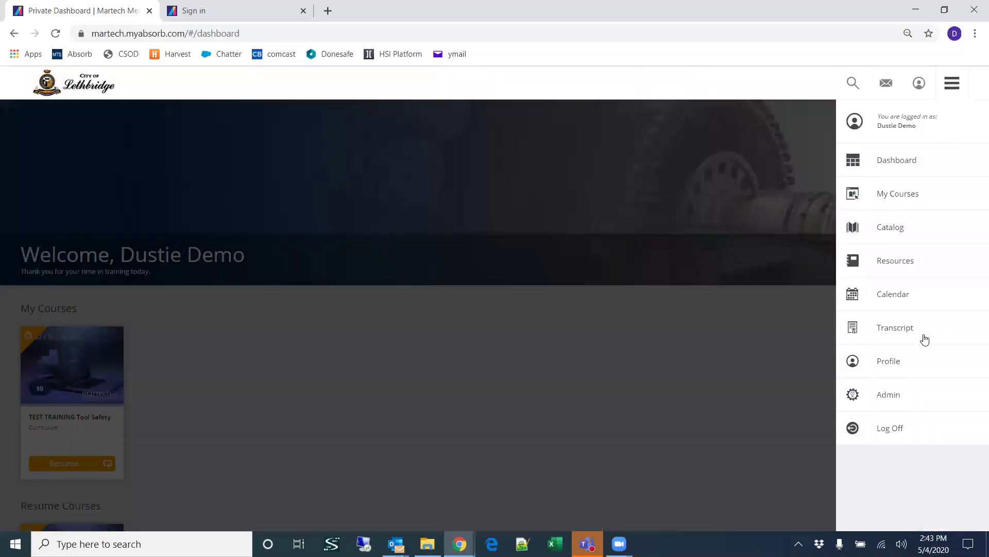
pyautogui.click(906, 295)
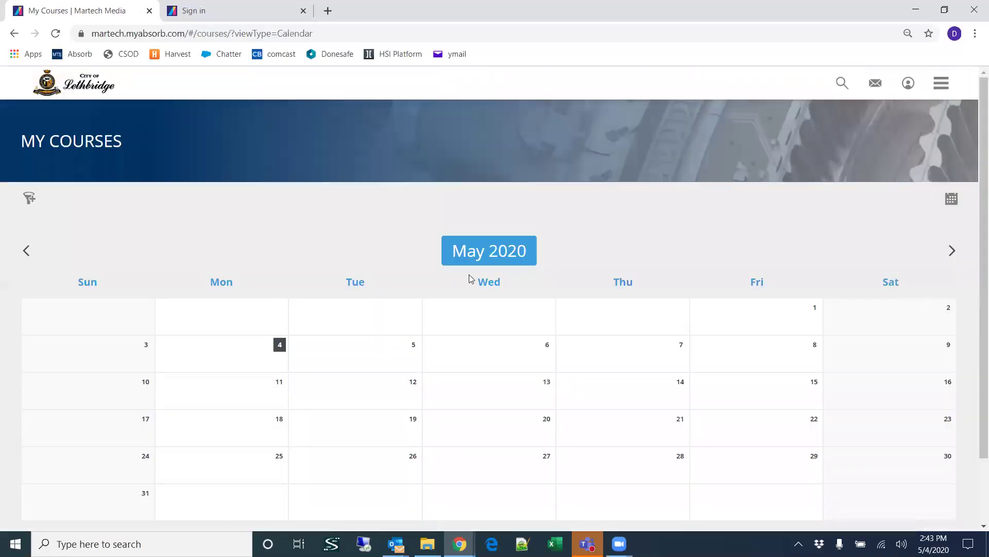
pyautogui.click(953, 251)
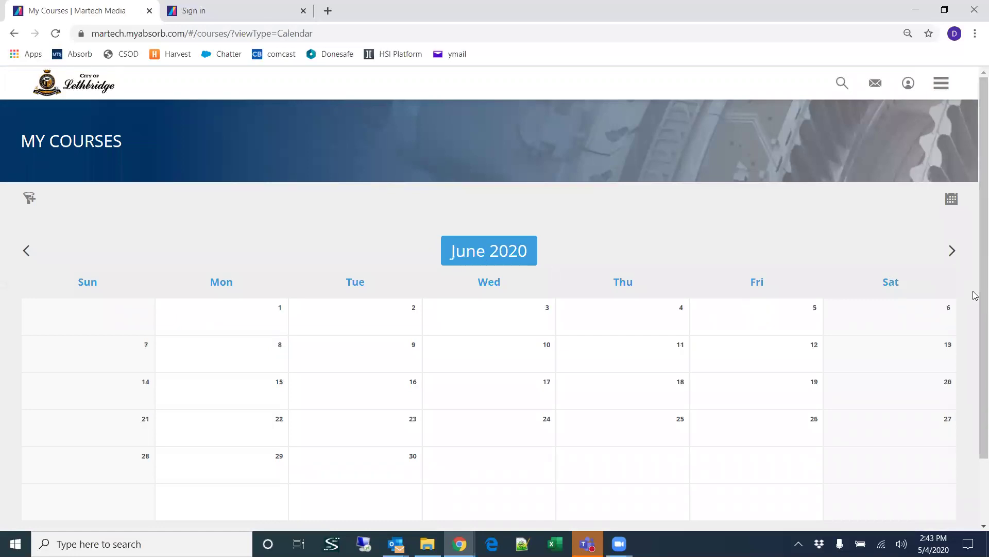
pyautogui.scroll(-1, 636, 307)
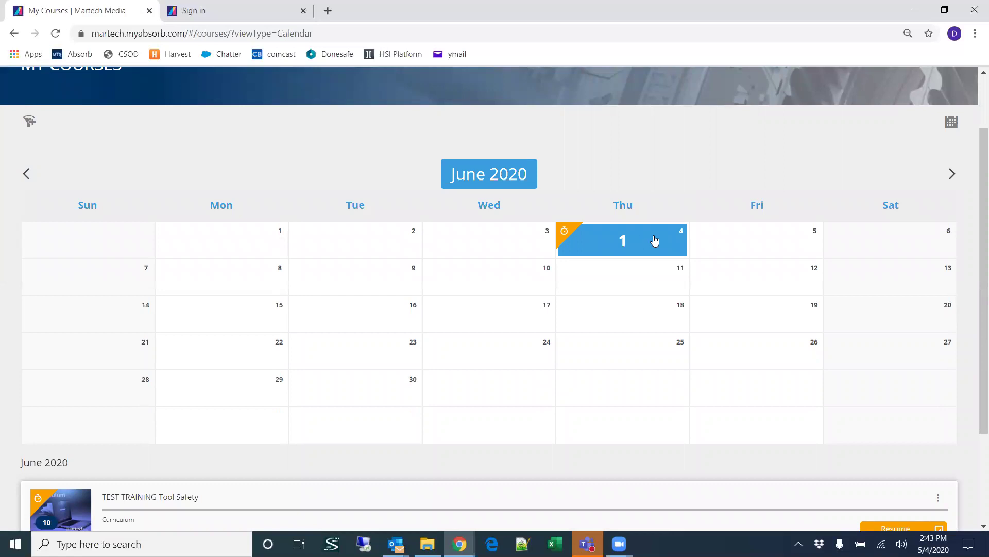
pyautogui.scroll(-2, 649, 240)
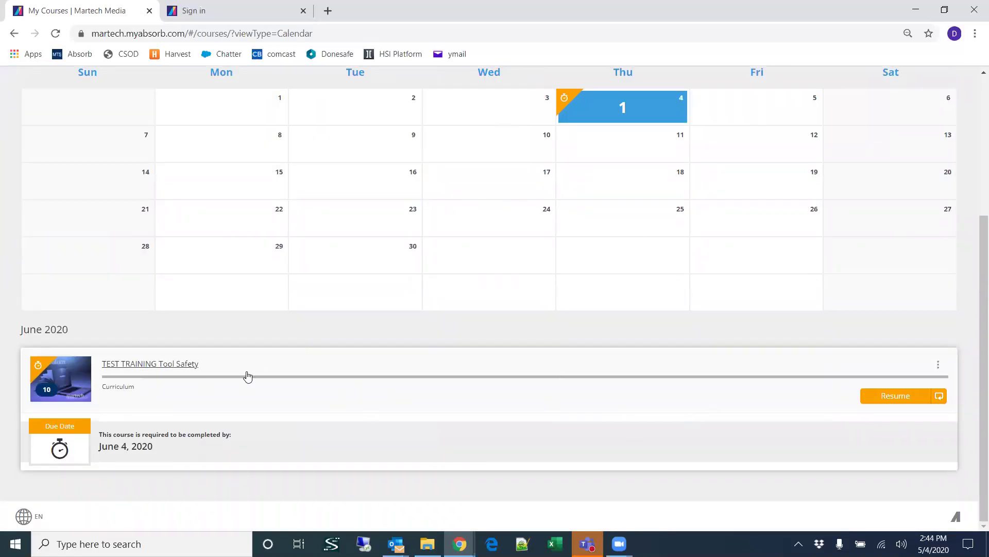
pyautogui.click(910, 401)
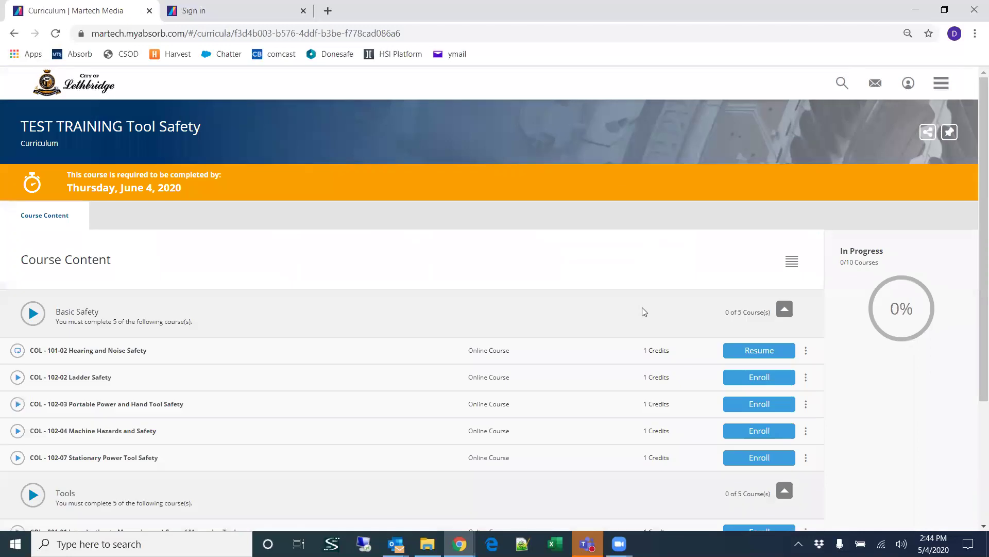
# Step: Scroll through the Basic Safety and Tools course lists, then return to admin via the learner menu
pyautogui.scroll(-3, 649, 304)
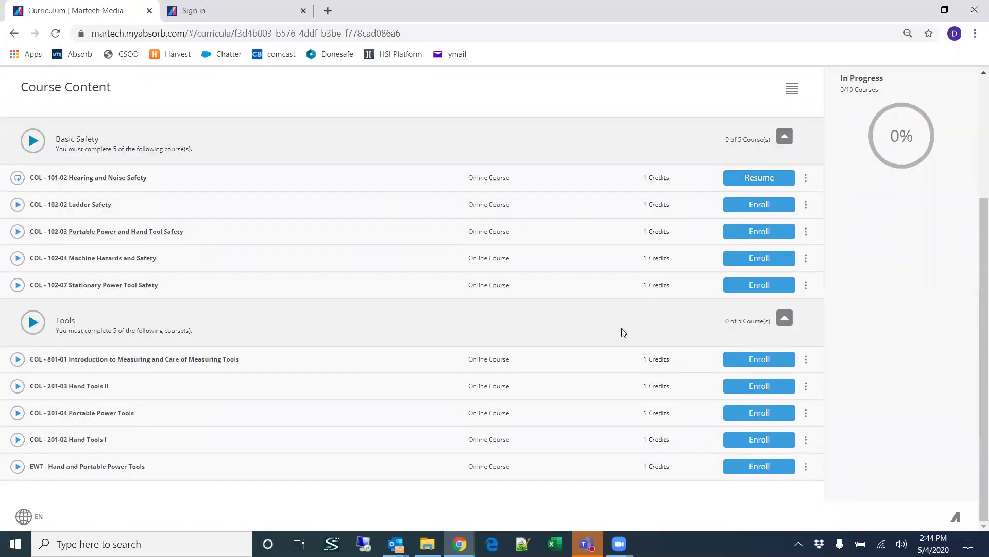
pyautogui.scroll(1, 474, 412)
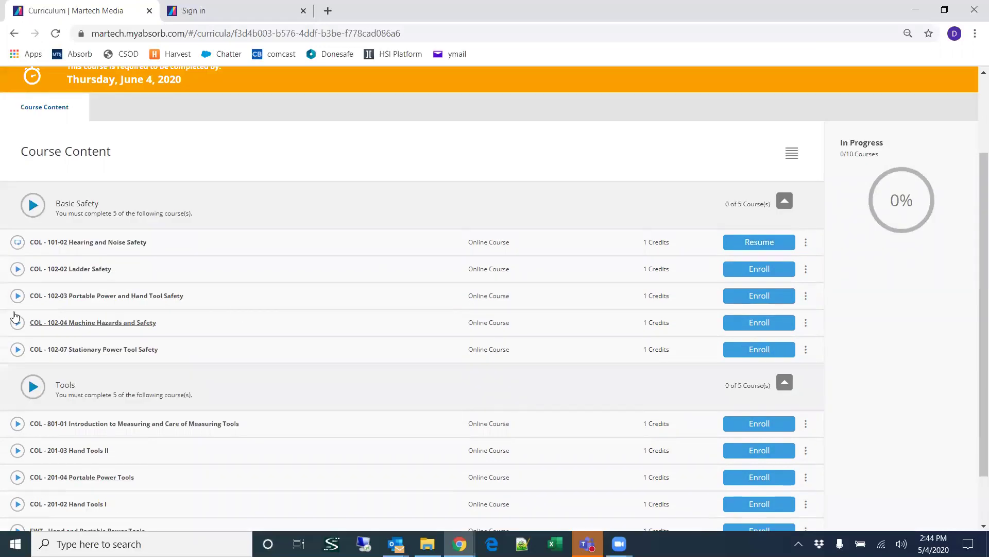
pyautogui.scroll(1, 15, 316)
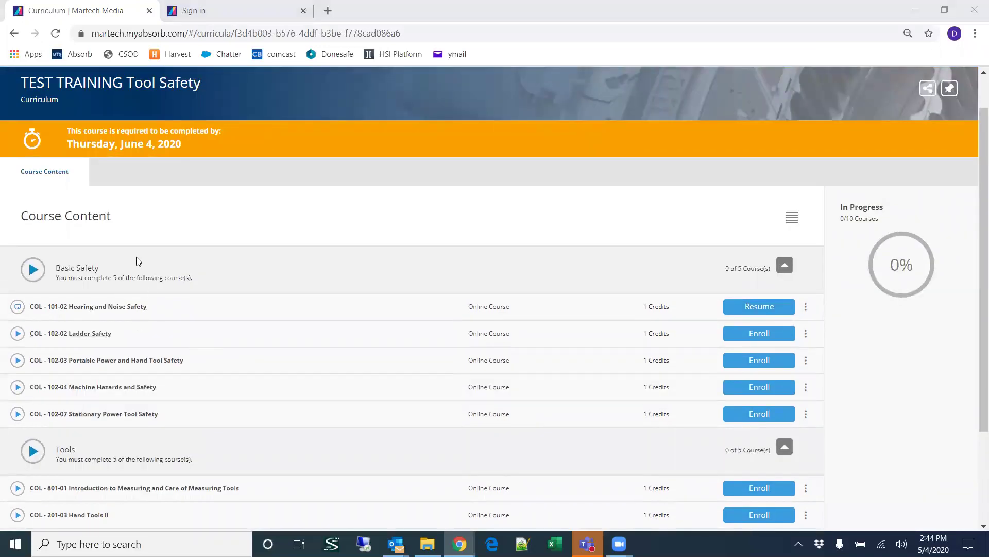
pyautogui.scroll(1, 721, 234)
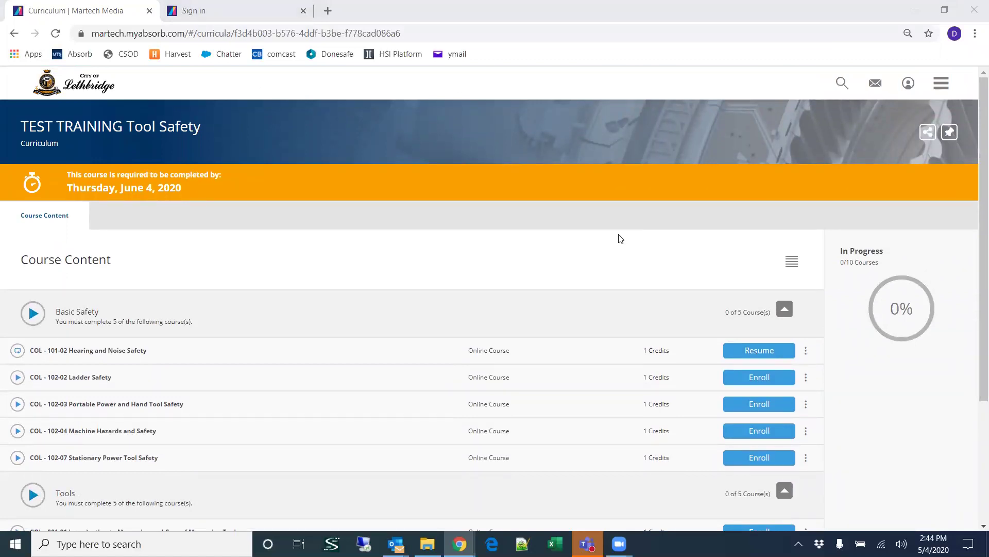
pyautogui.click(941, 87)
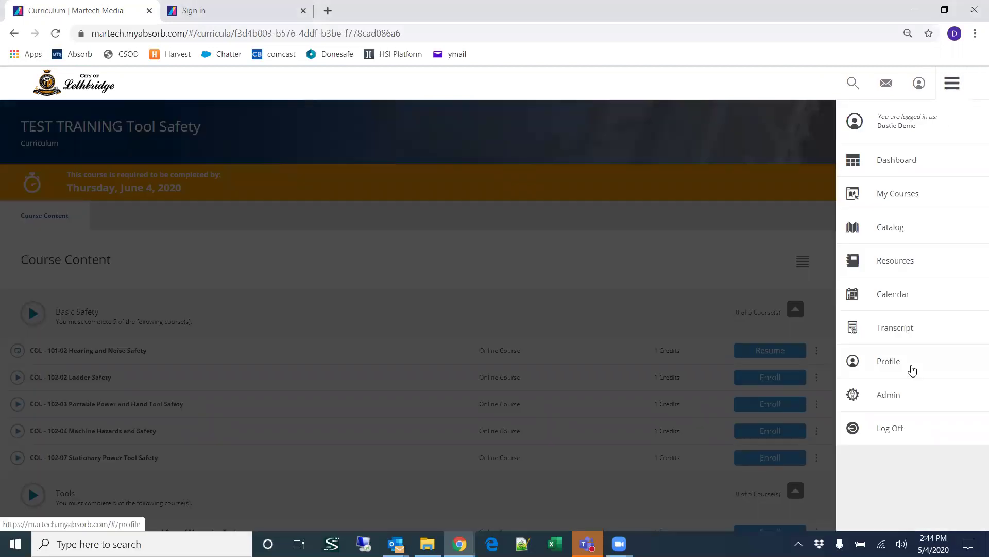
pyautogui.click(896, 397)
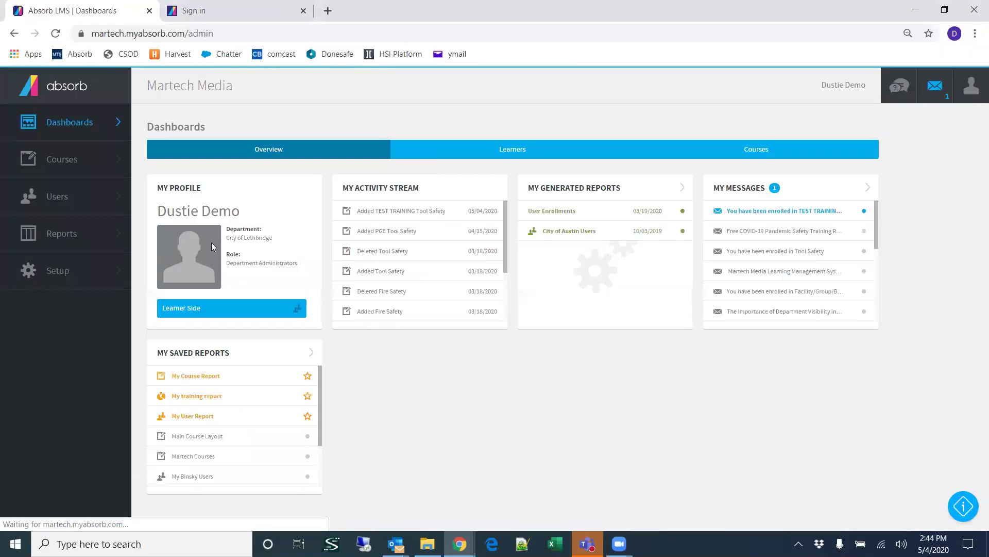
# Step: Open the COL - 101-02 Hearing and Noise Safety course in the course editor
pyautogui.click(76, 160)
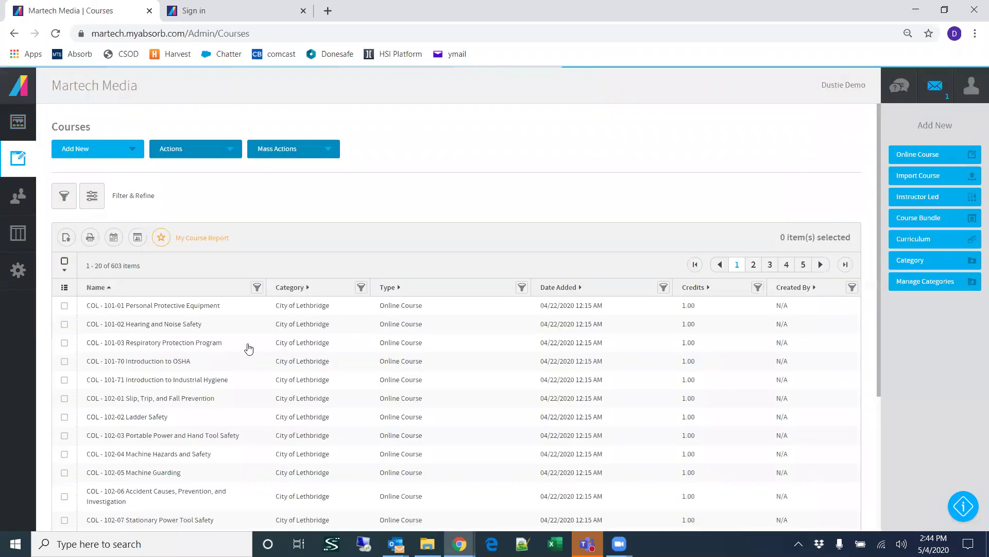
pyautogui.click(138, 325)
pyautogui.click(948, 155)
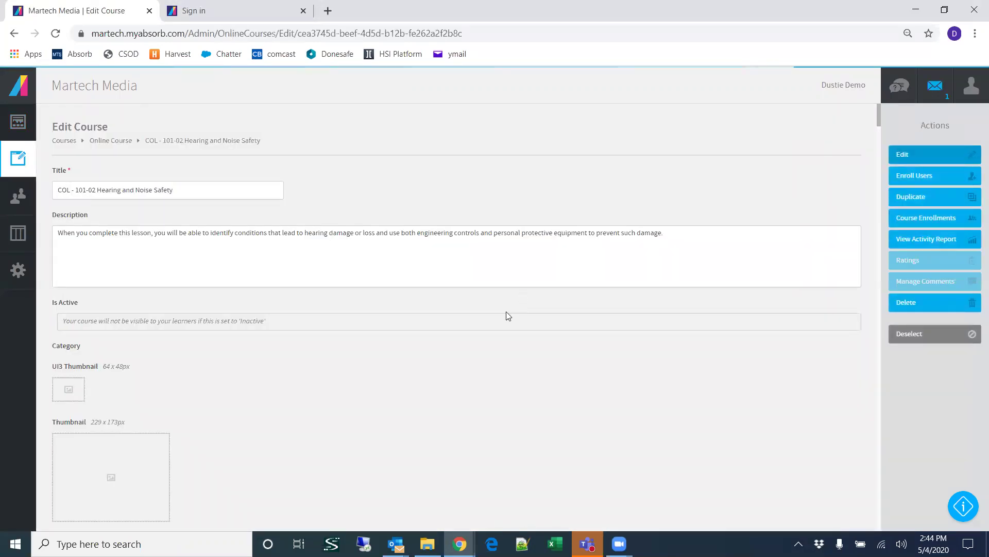
# Step: Review the course's Availability, Completion, Messages and General settings
pyautogui.click(170, 175)
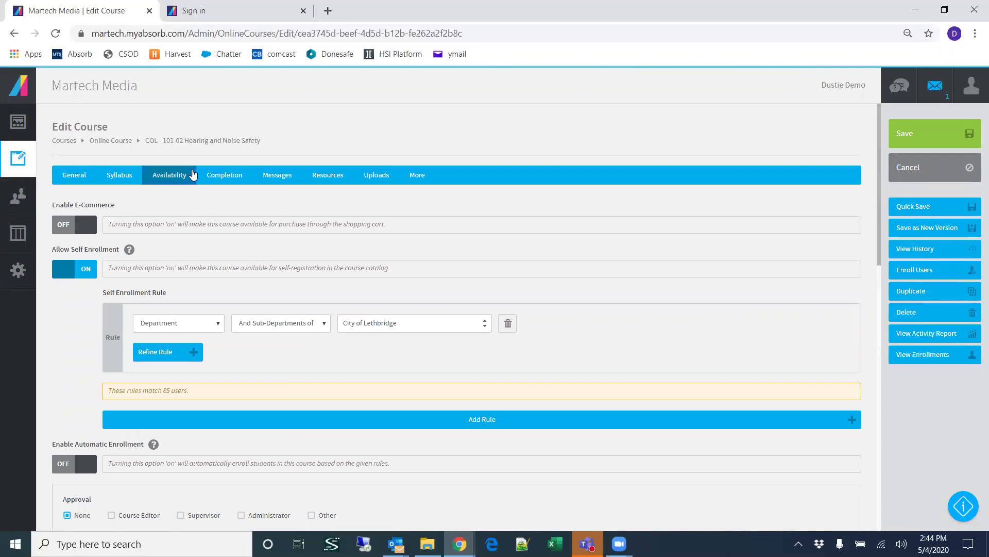
pyautogui.click(221, 178)
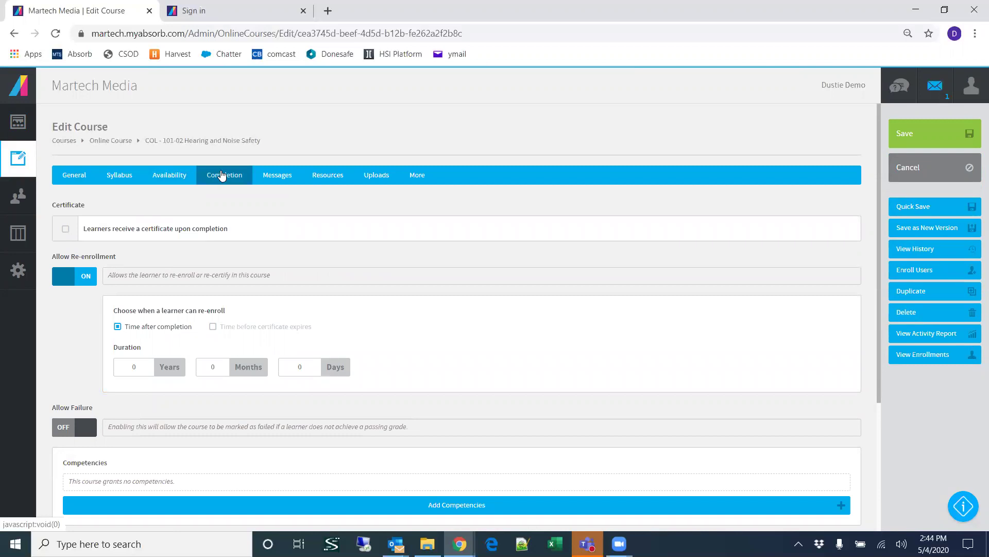
pyautogui.click(277, 175)
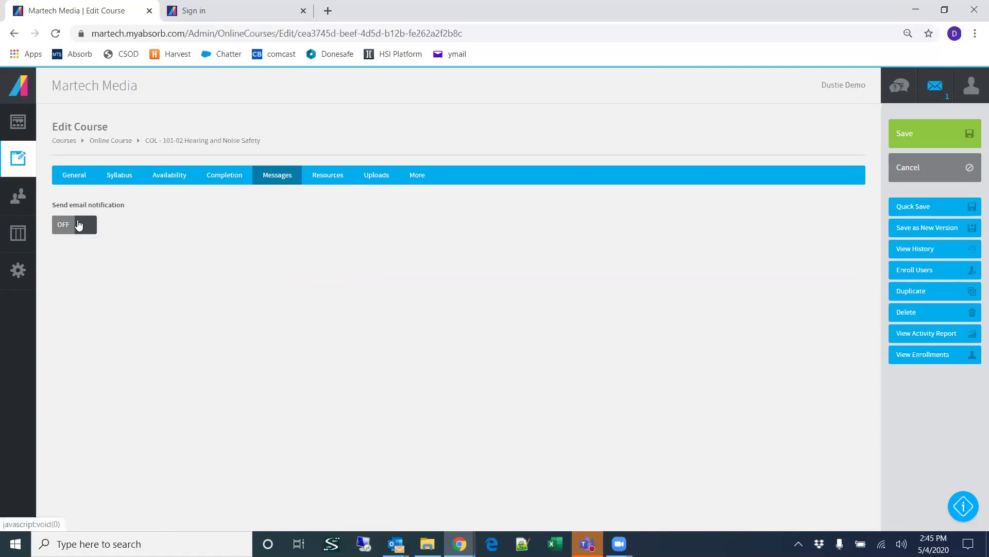
pyautogui.click(166, 177)
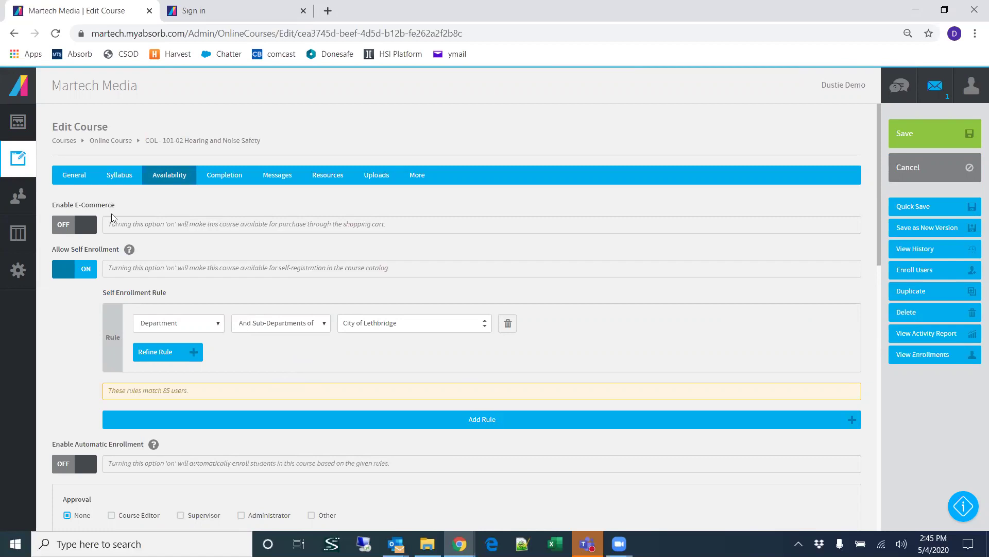
pyautogui.click(67, 178)
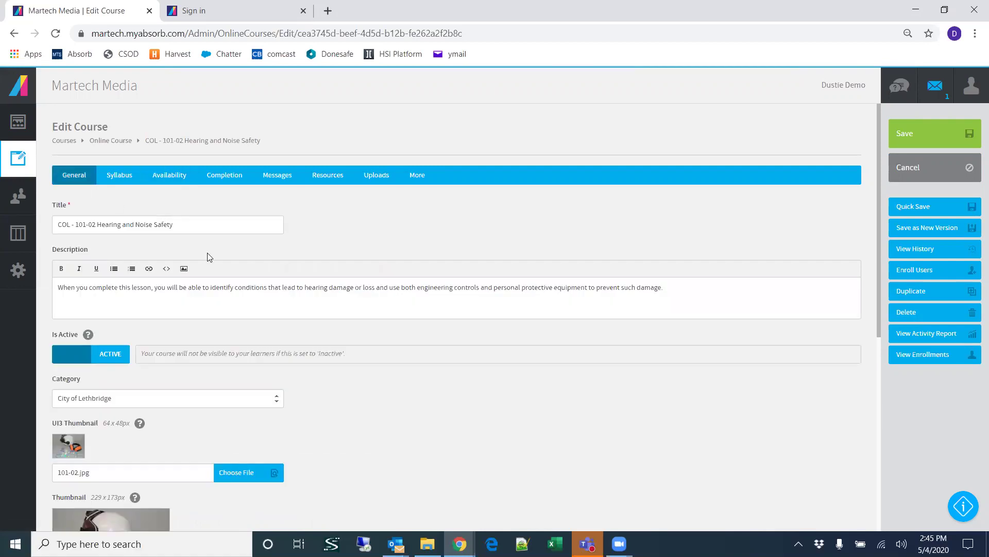
pyautogui.click(224, 178)
pyautogui.scroll(-4, 392, 356)
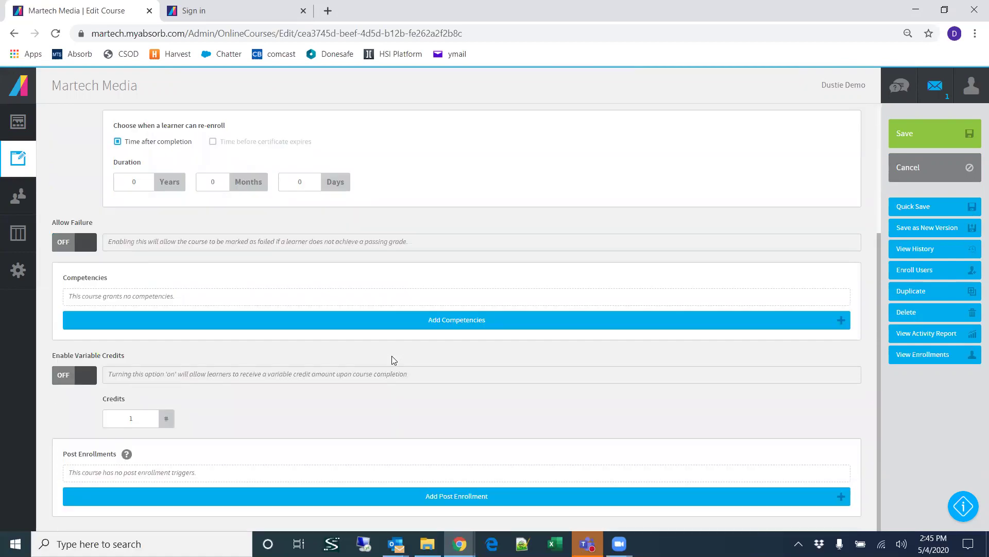
pyautogui.scroll(4, 393, 356)
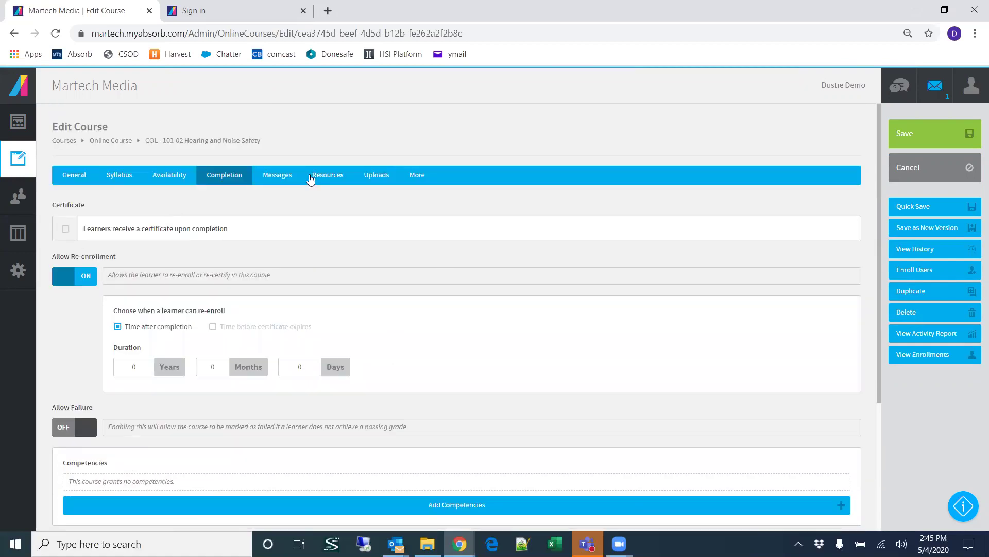
# Step: Check the Messages, Resources and Uploads tabs, then cancel out without saving
pyautogui.click(283, 180)
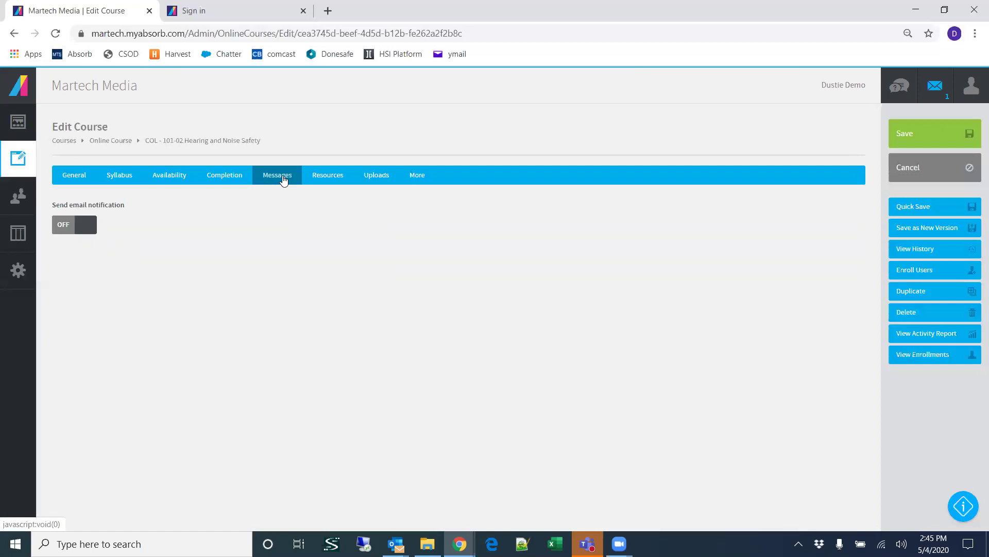
pyautogui.click(329, 185)
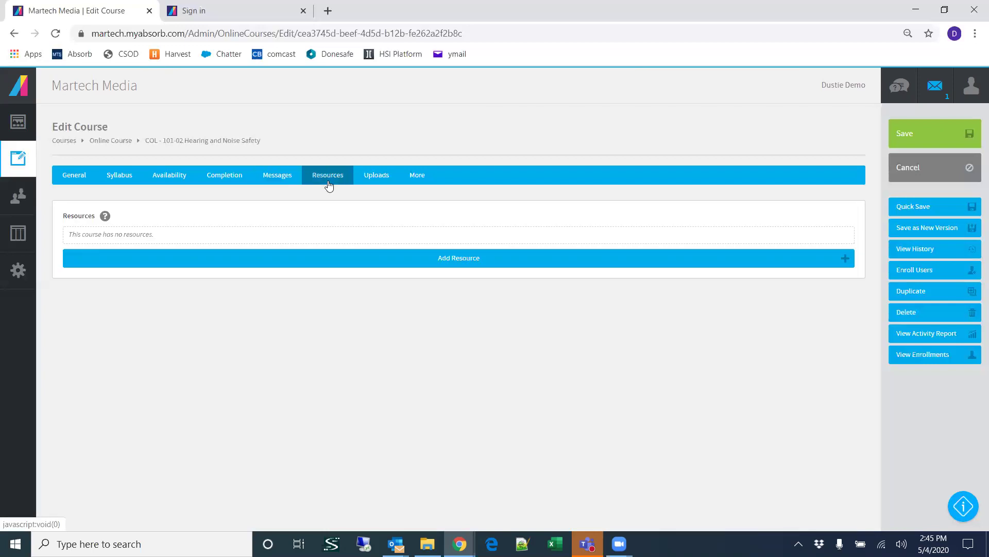
pyautogui.click(386, 174)
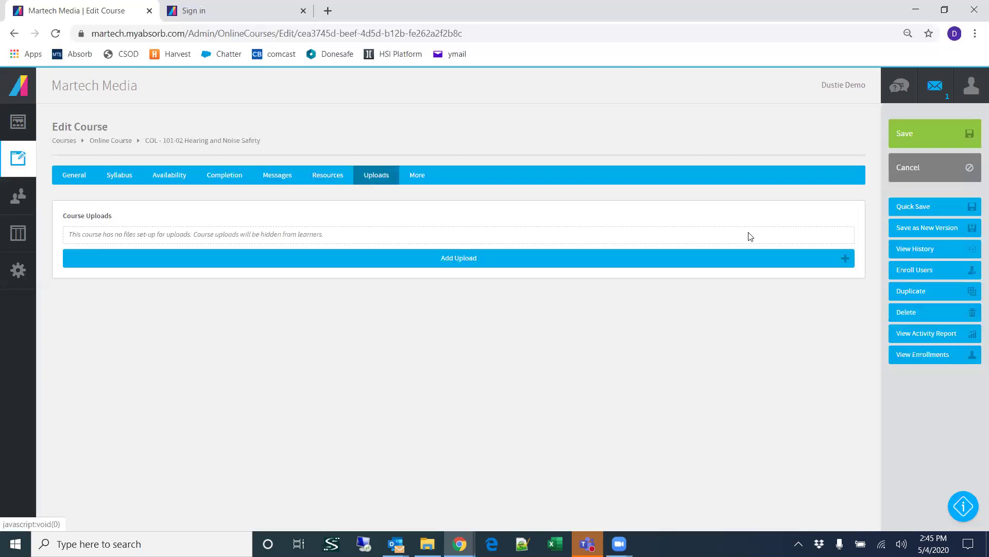
pyautogui.click(908, 172)
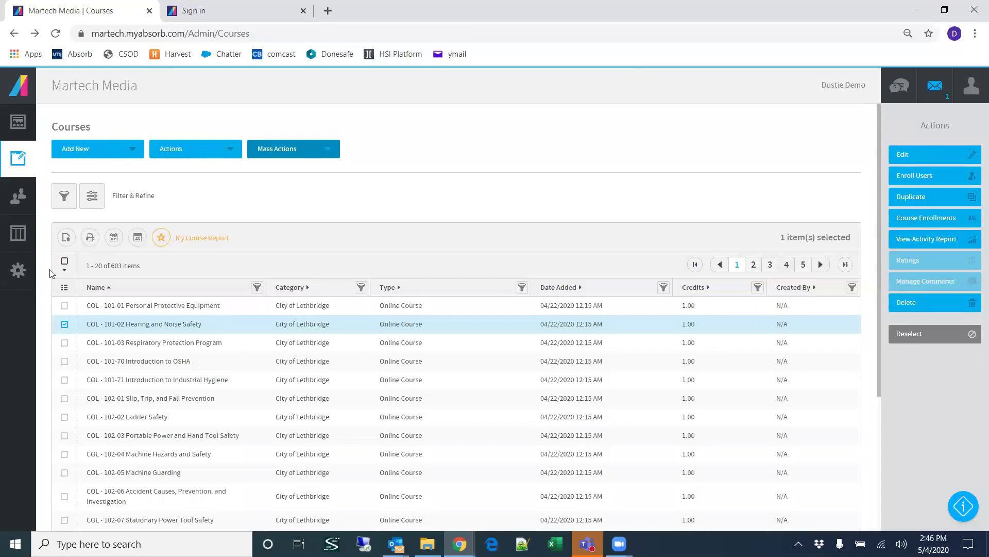
pyautogui.click(111, 155)
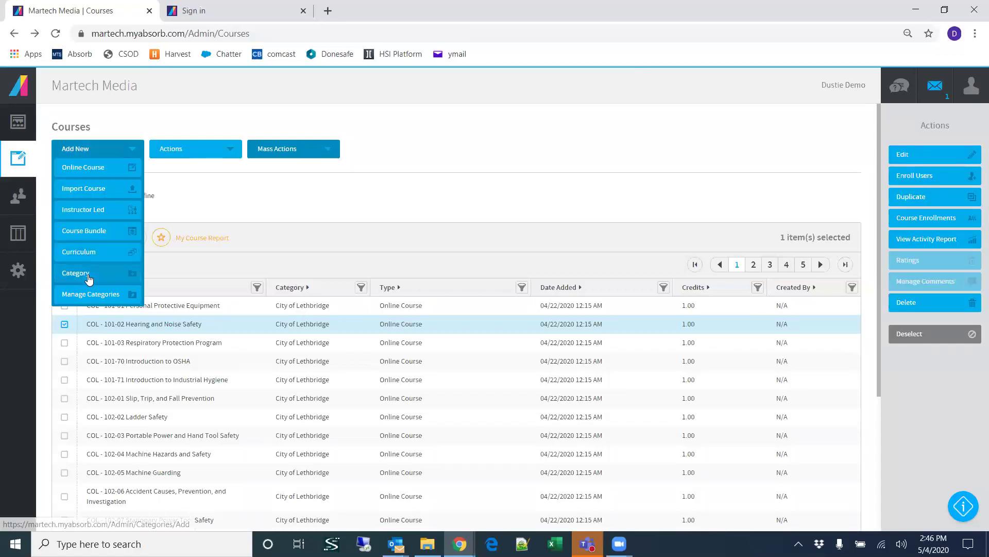
pyautogui.click(95, 237)
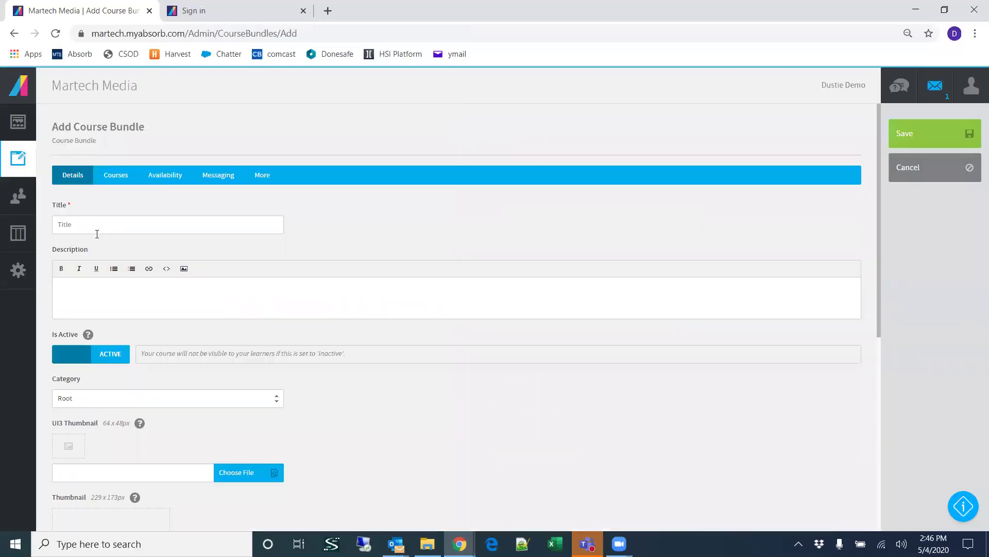
pyautogui.click(110, 177)
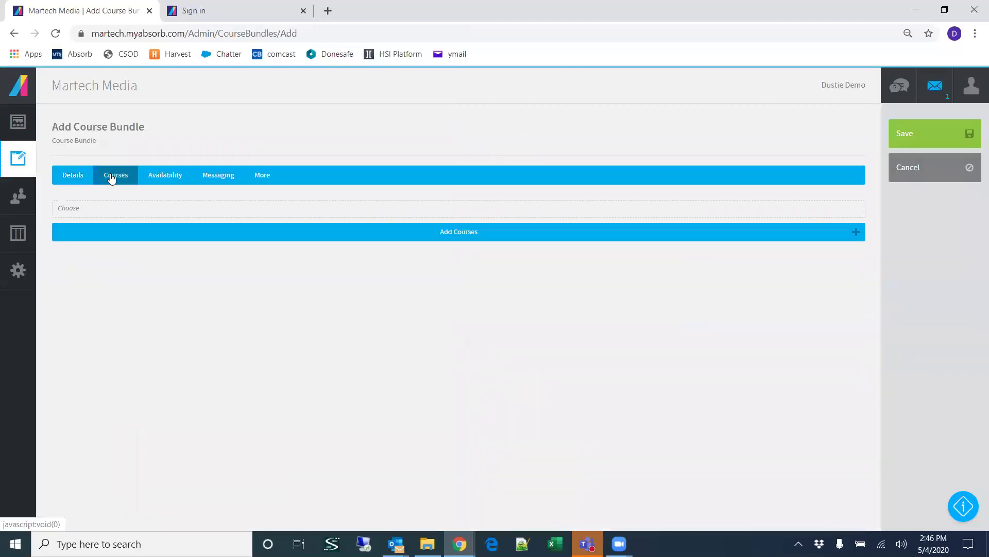
pyautogui.click(70, 178)
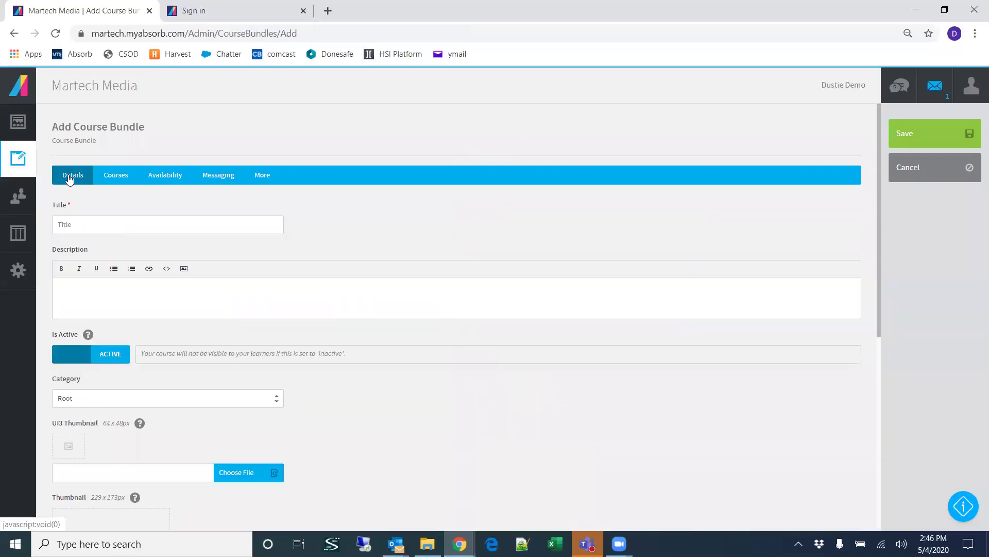
pyautogui.click(115, 178)
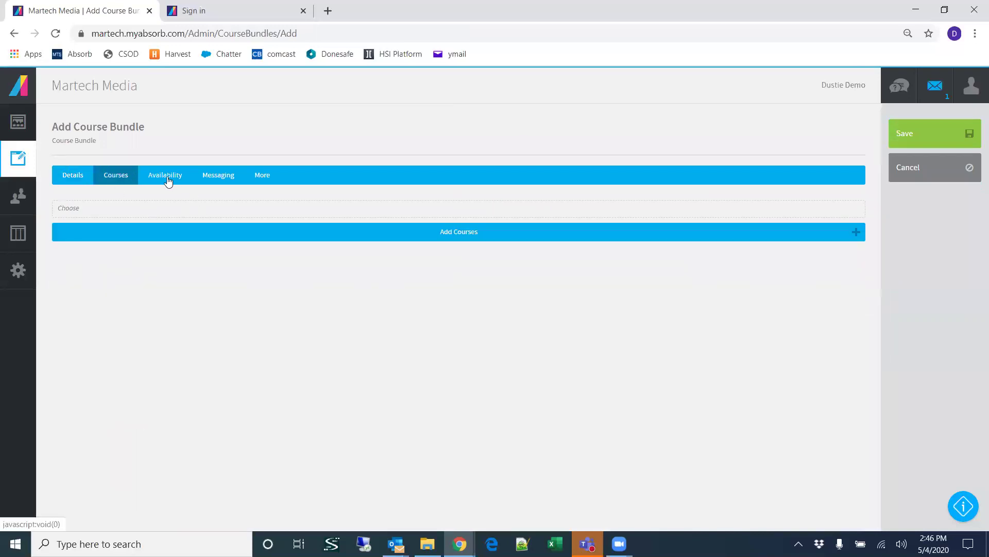
pyautogui.click(168, 179)
pyautogui.scroll(-3, 242, 348)
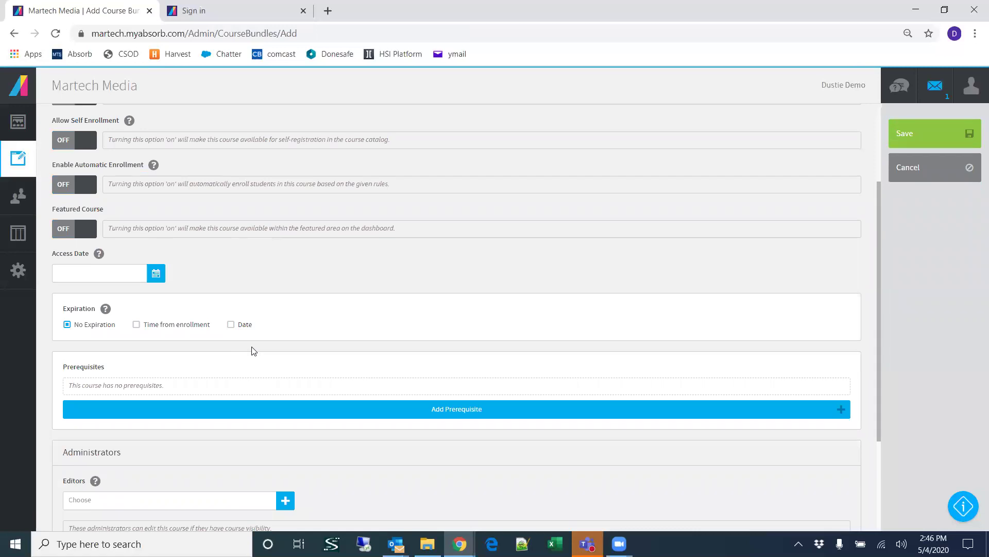
pyautogui.scroll(-3, 242, 348)
pyautogui.scroll(6, 206, 344)
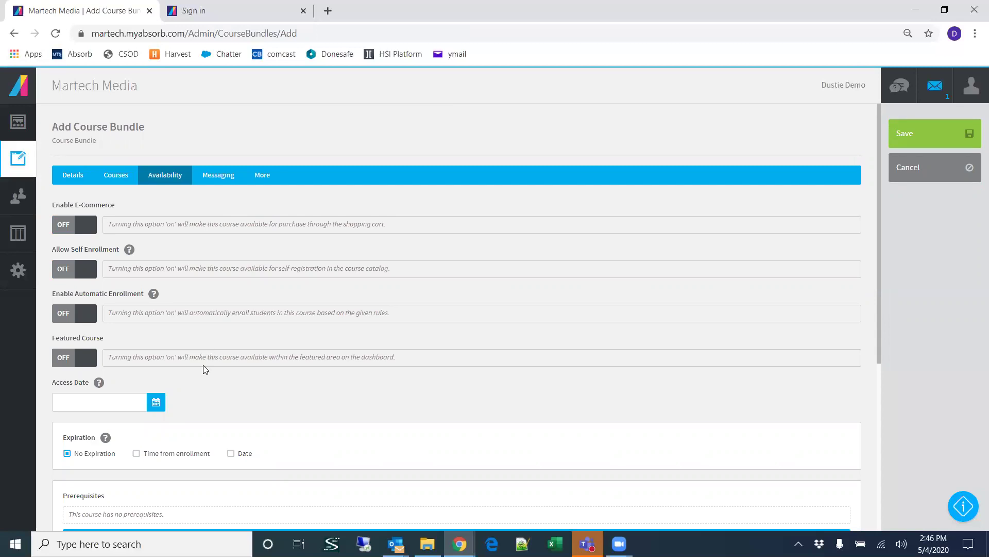
pyautogui.scroll(-1, 204, 367)
pyautogui.scroll(1, 205, 369)
pyautogui.click(116, 175)
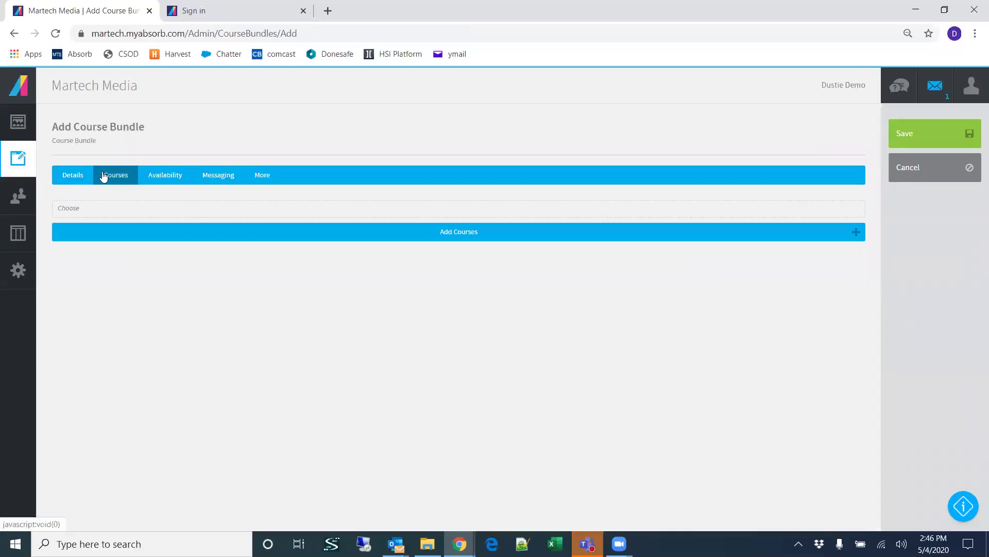
pyautogui.click(77, 175)
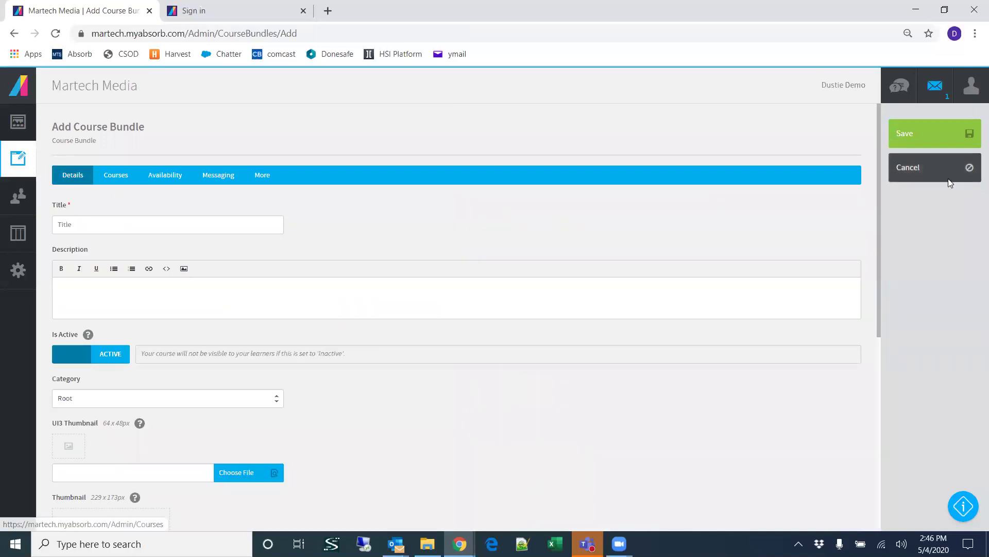
pyautogui.click(949, 178)
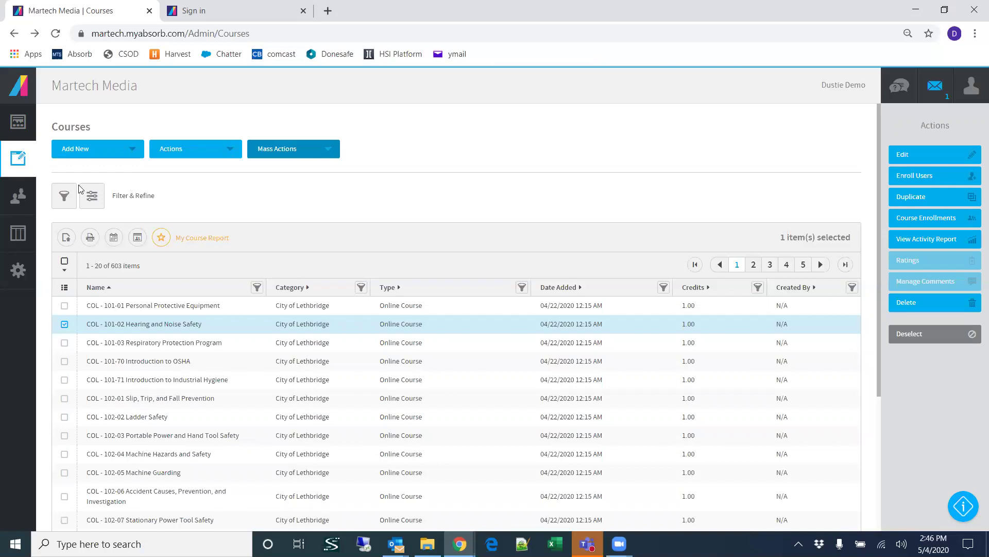
# Step: Try Add New > Import Course, close the package import window, and reopen the Add New course-type list
pyautogui.click(78, 151)
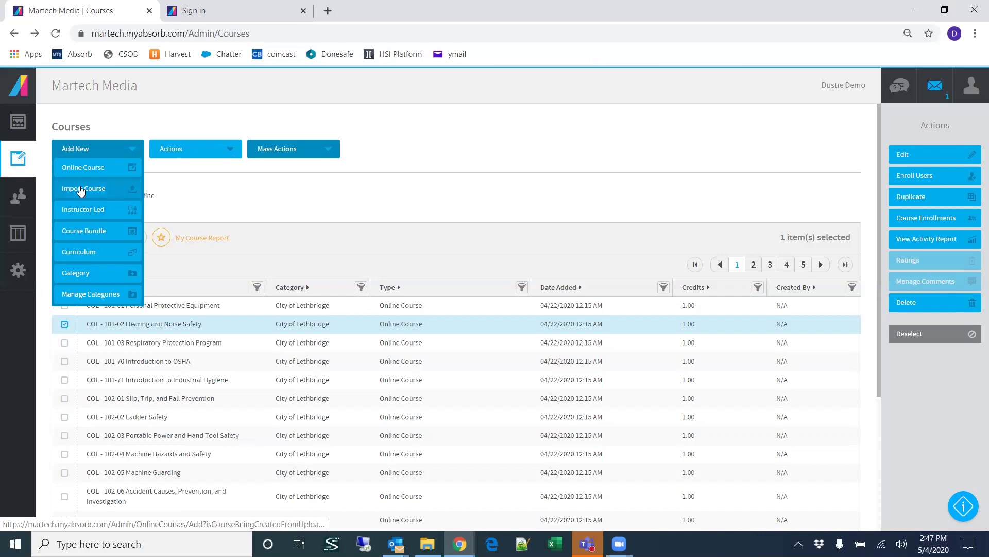
pyautogui.click(81, 189)
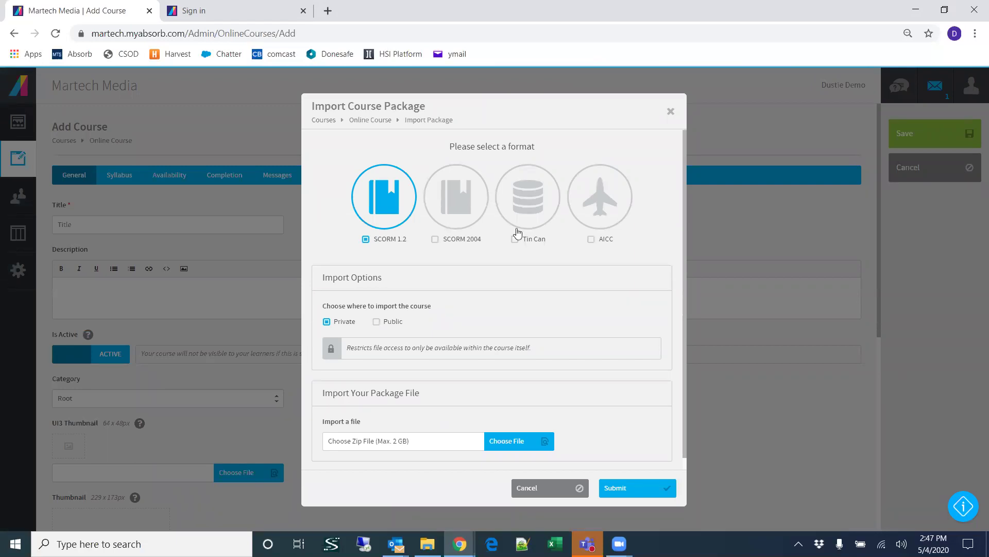
pyautogui.click(671, 112)
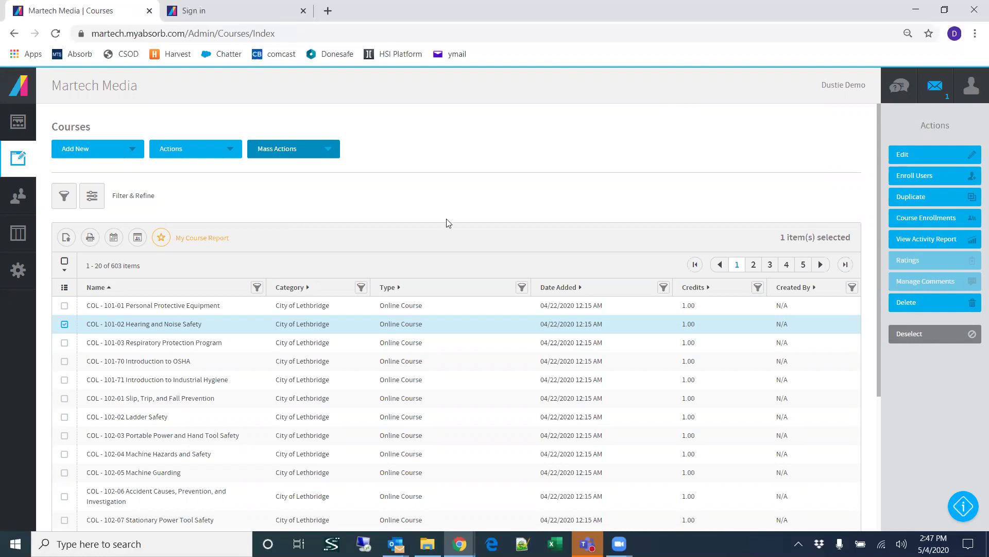
pyautogui.click(103, 153)
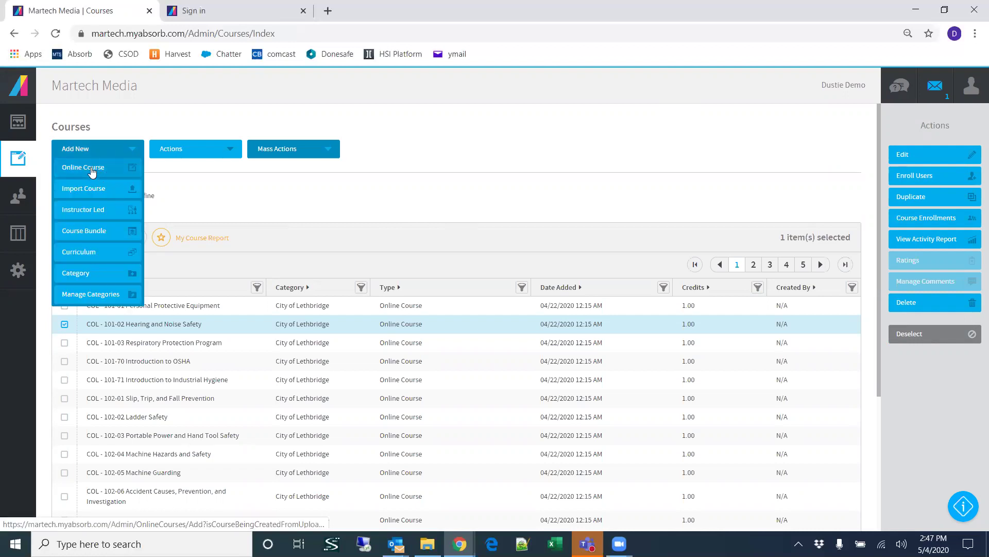
# Step: Create a new Online Course and preview Assessment and Survey objects for Chapter 1 without adding one
pyautogui.click(91, 170)
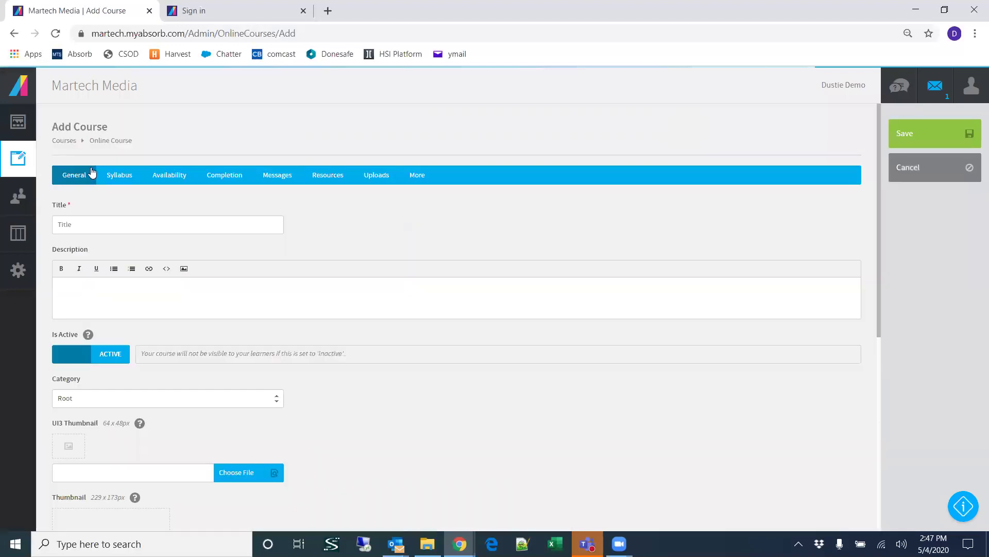
pyautogui.click(113, 177)
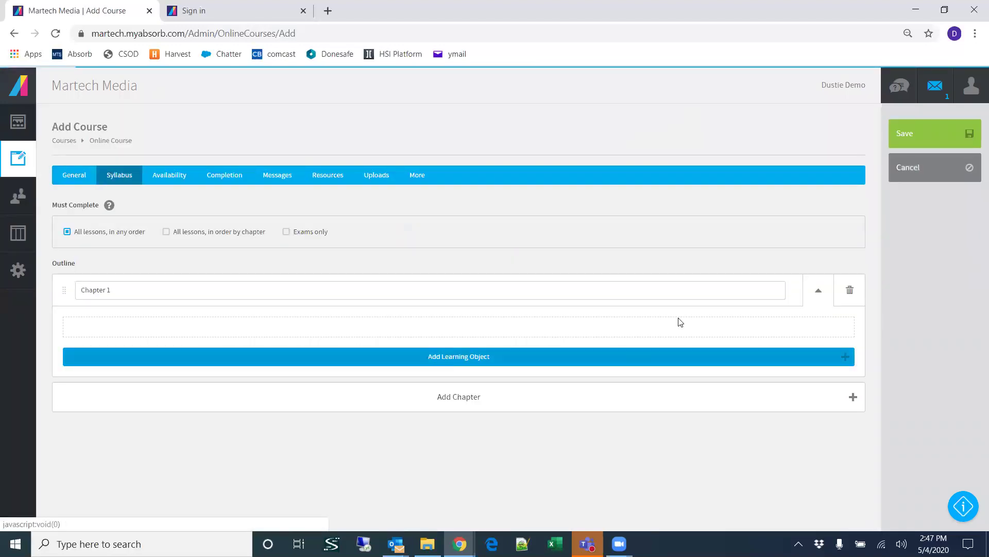
pyautogui.click(680, 356)
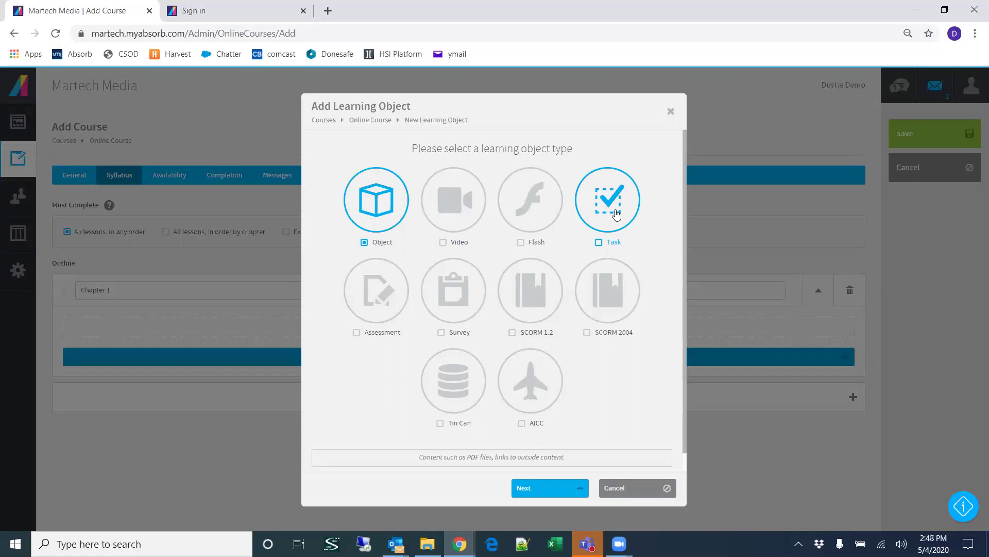
pyautogui.click(377, 295)
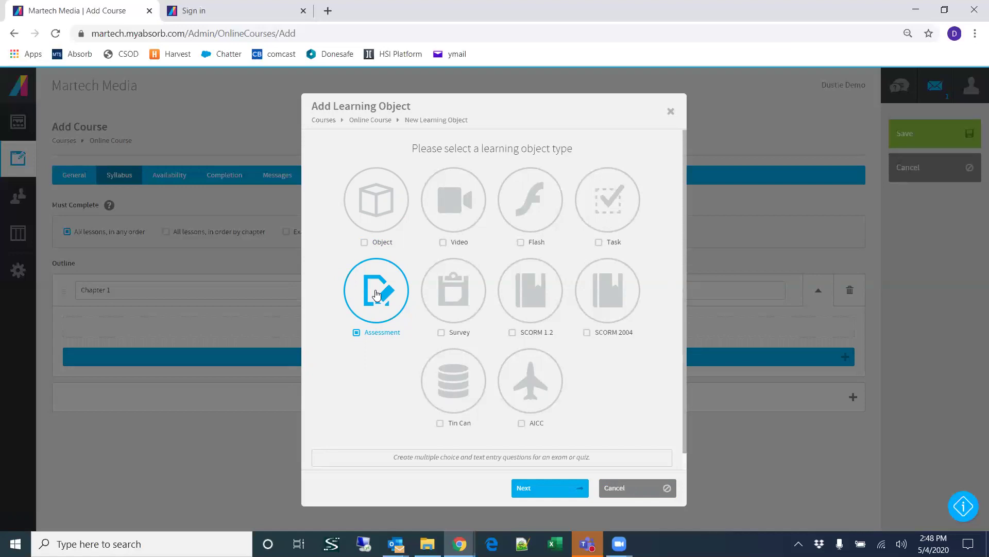
pyautogui.click(445, 299)
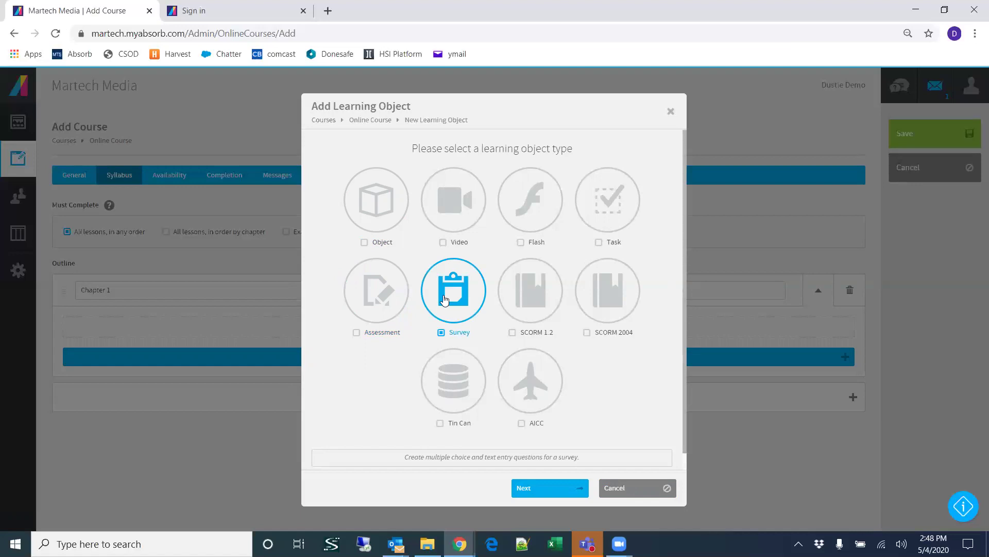
pyautogui.click(638, 493)
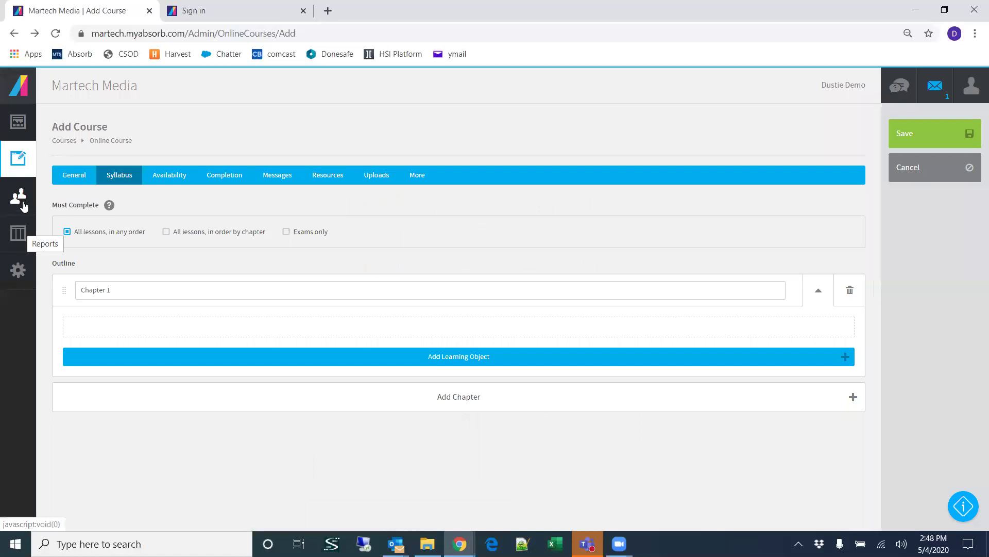
# Step: On the 85-user Users list, select the second user, open and close the column chooser, then open the Users flyout
pyautogui.click(23, 205)
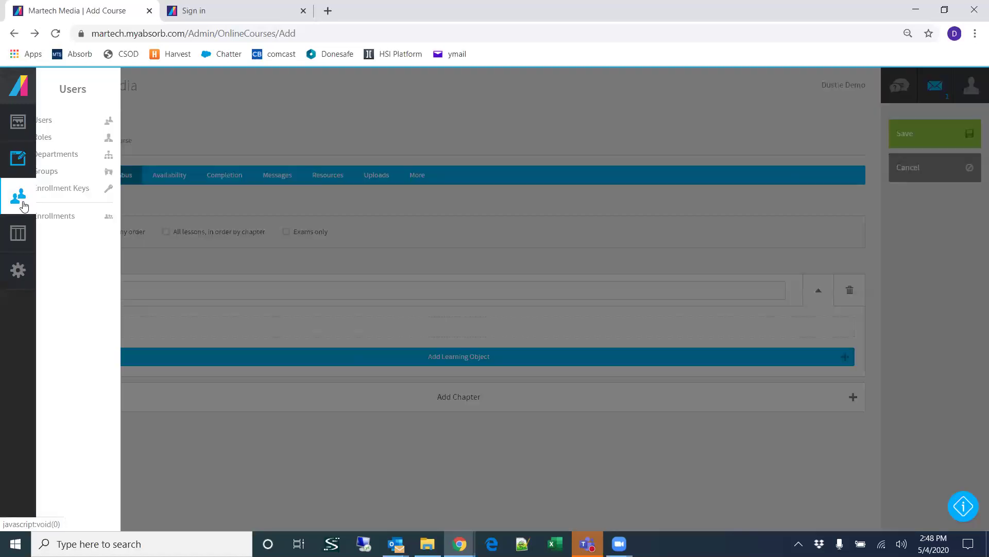
pyautogui.click(59, 122)
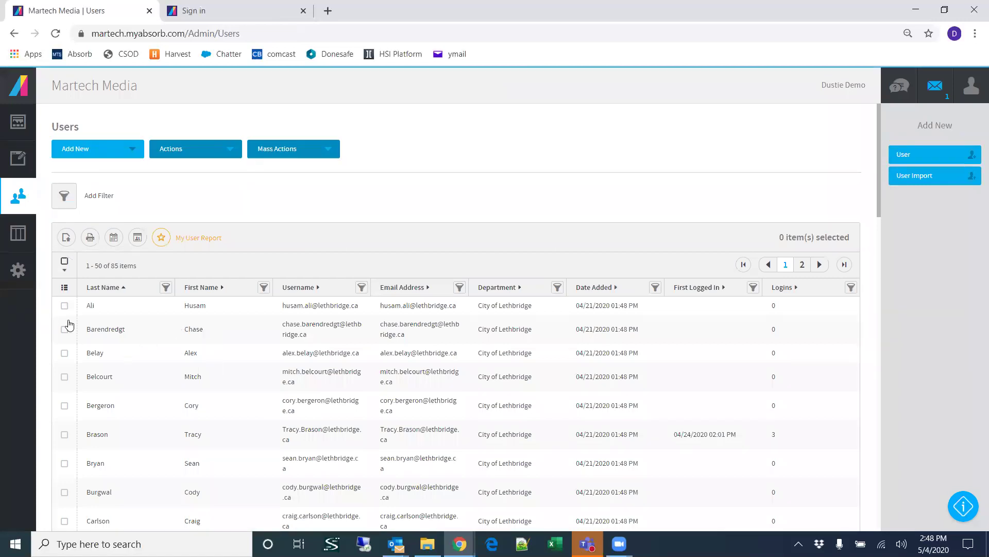
pyautogui.click(65, 329)
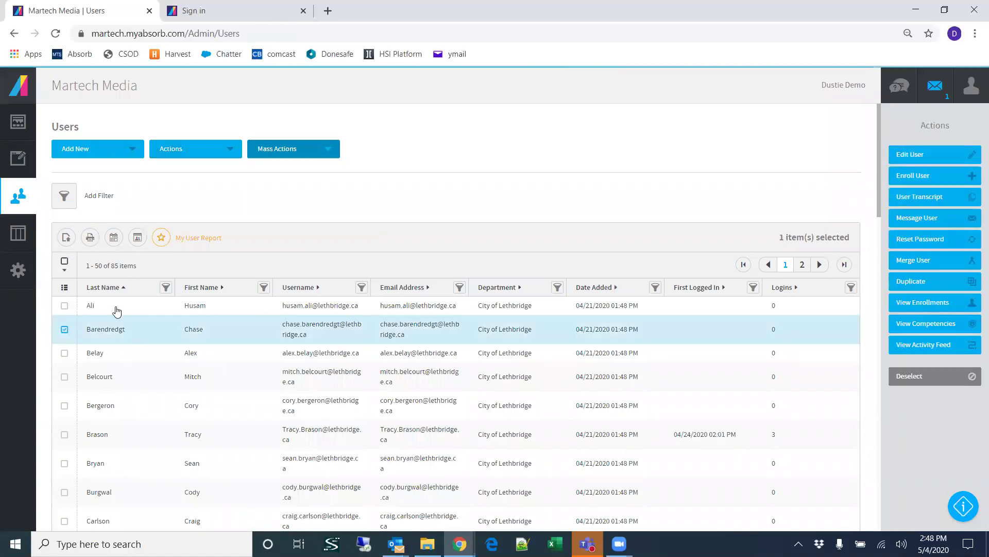
pyautogui.click(64, 287)
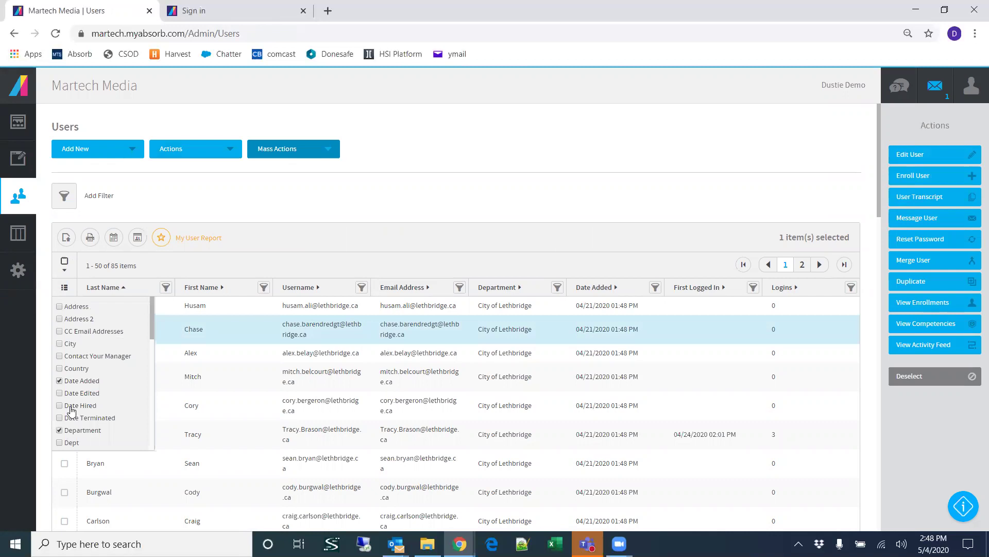
pyautogui.scroll(-3, 77, 350)
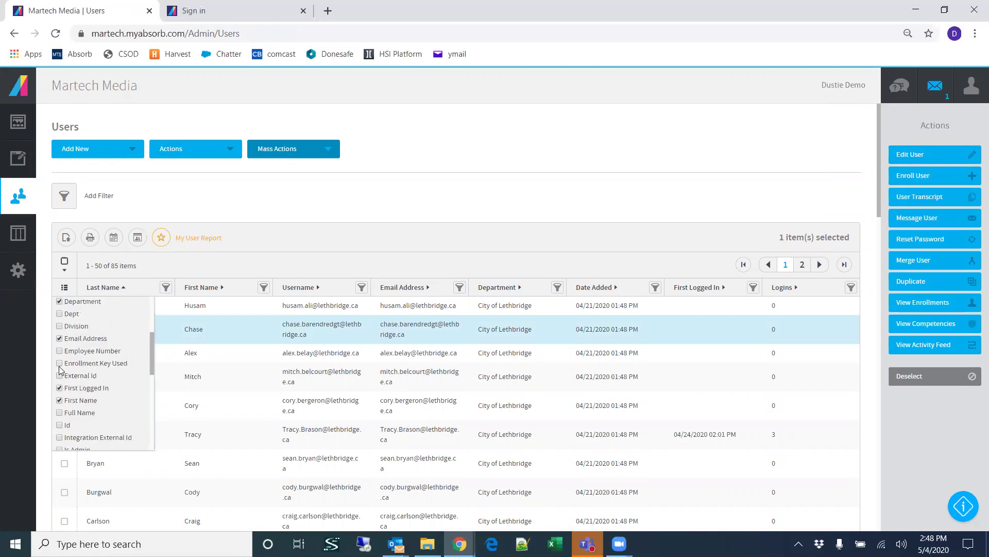
pyautogui.click(330, 249)
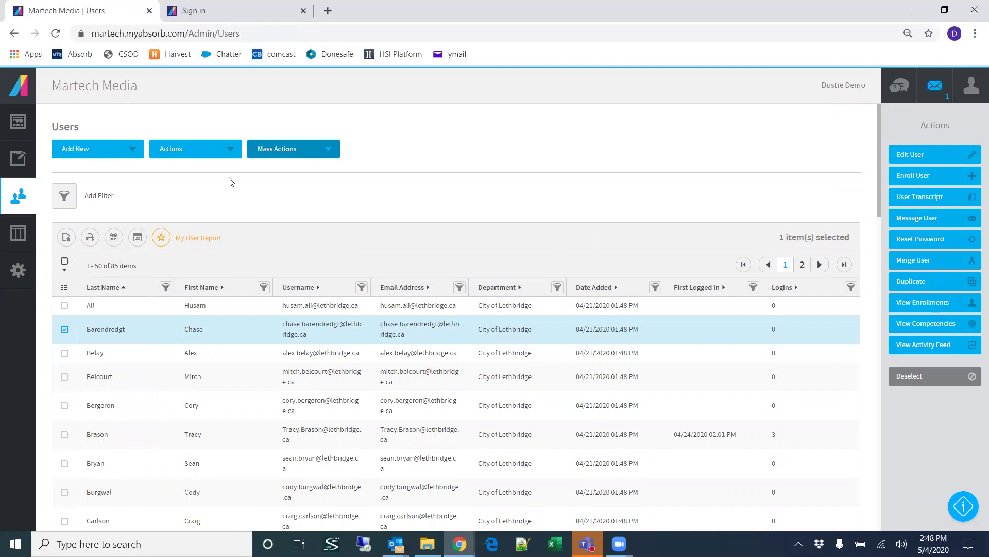
pyautogui.click(18, 195)
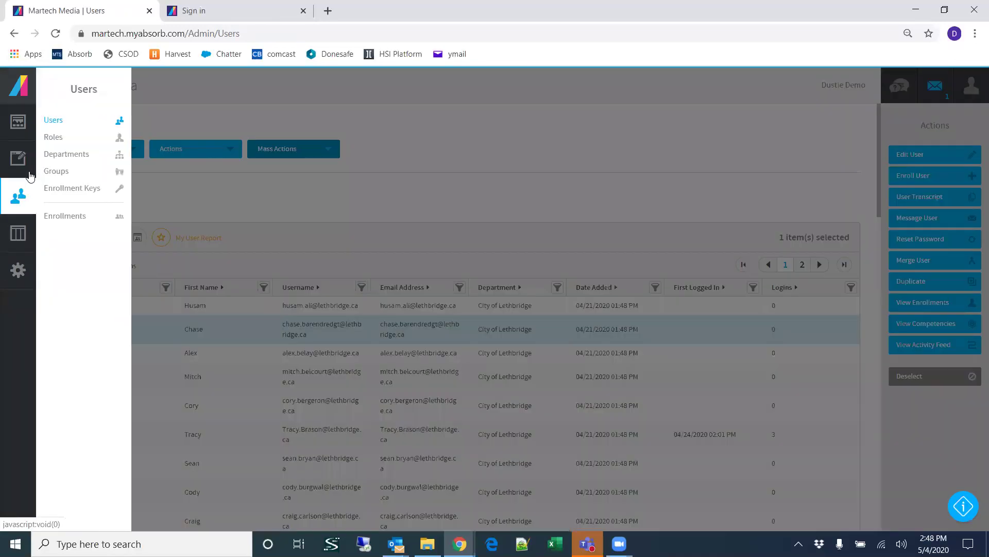
# Step: Add and save a new department named Safety on the Departments page
pyautogui.click(76, 157)
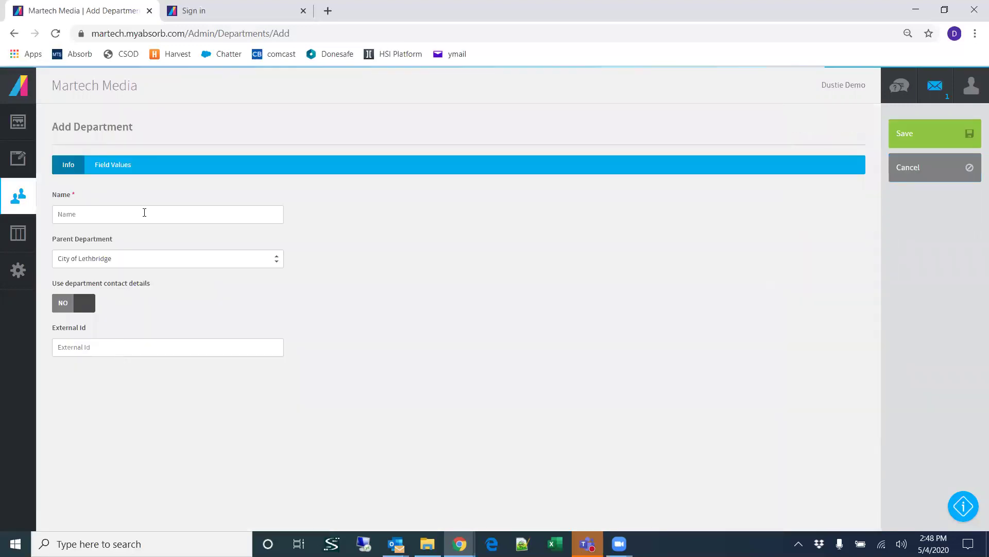
pyautogui.click(142, 215)
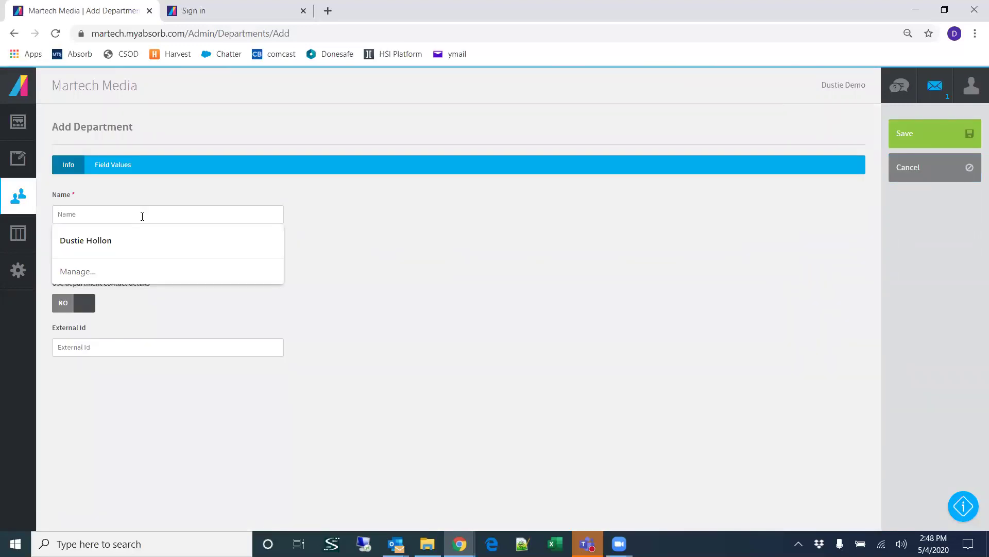
pyautogui.write('A')
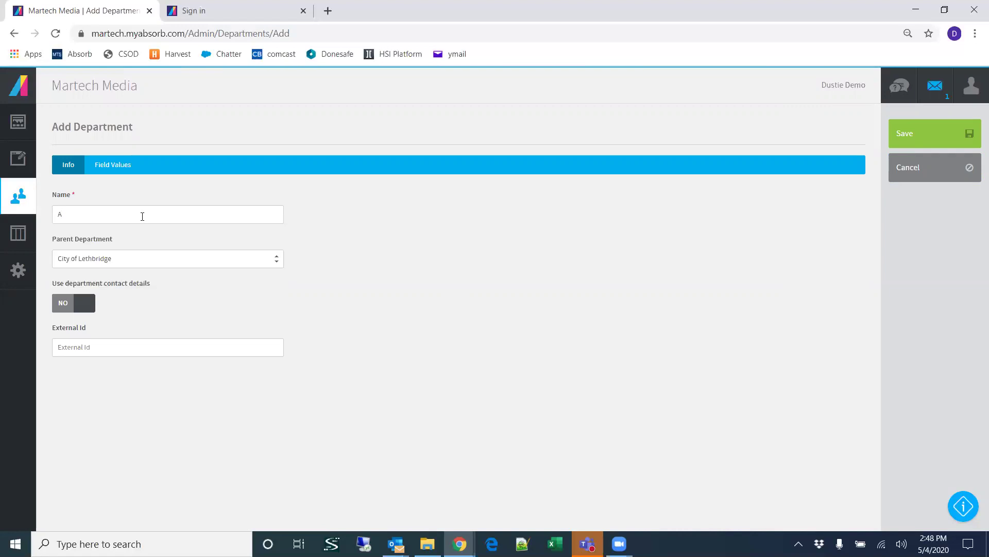
pyautogui.press('BackSpace')
pyautogui.write('Safety')
pyautogui.click(927, 133)
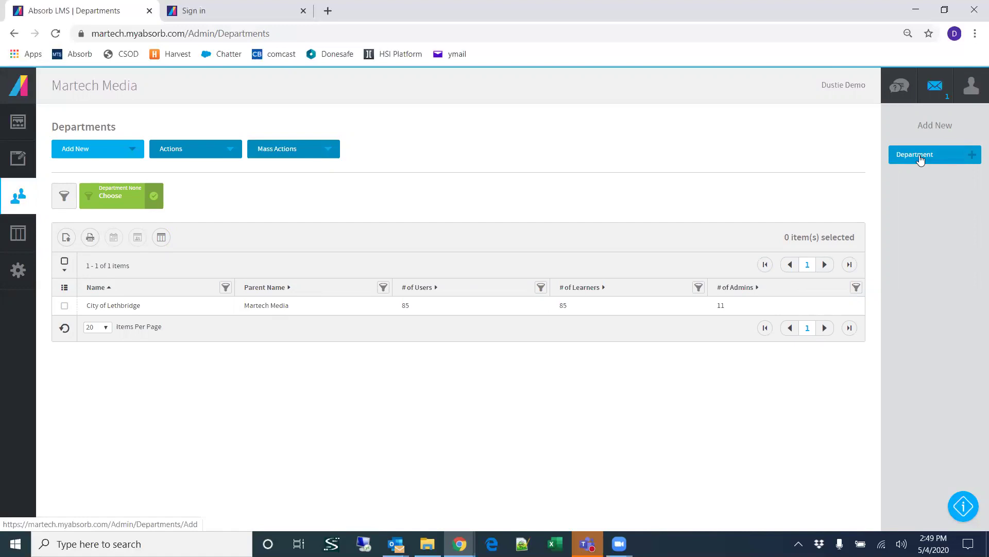
# Step: Discard a second, unsaved department form, refresh the list and select City of Lethbridge
pyautogui.click(920, 160)
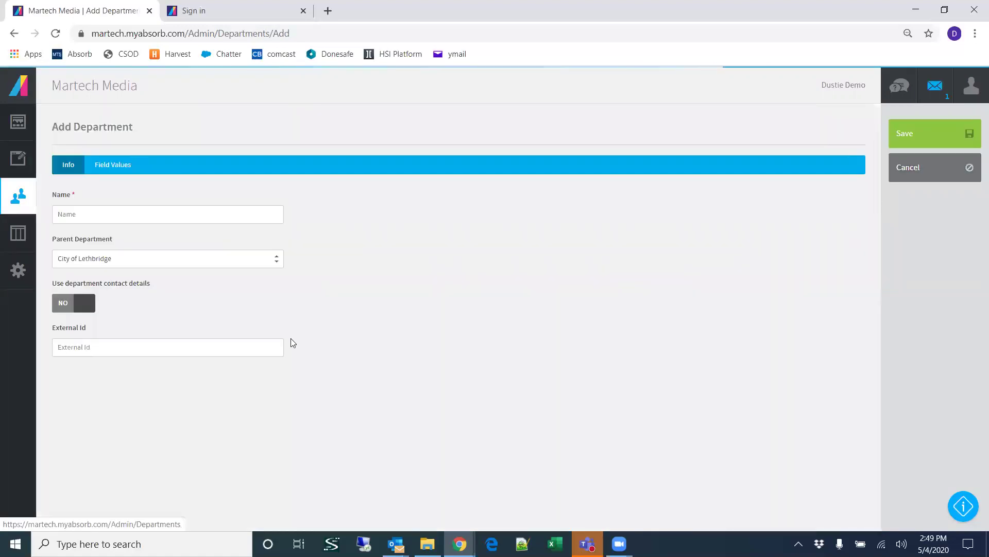
pyautogui.click(906, 167)
pyautogui.click(492, 328)
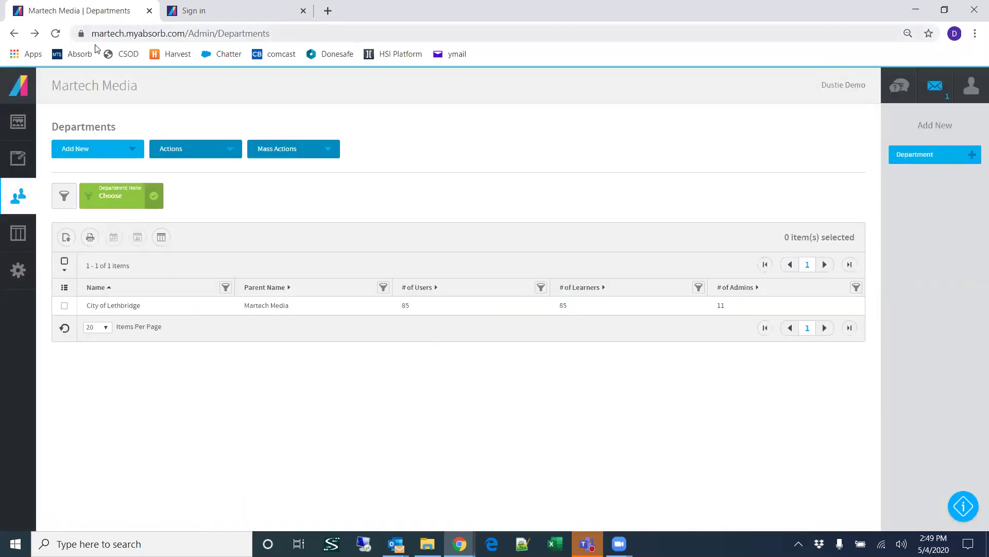
pyautogui.click(54, 34)
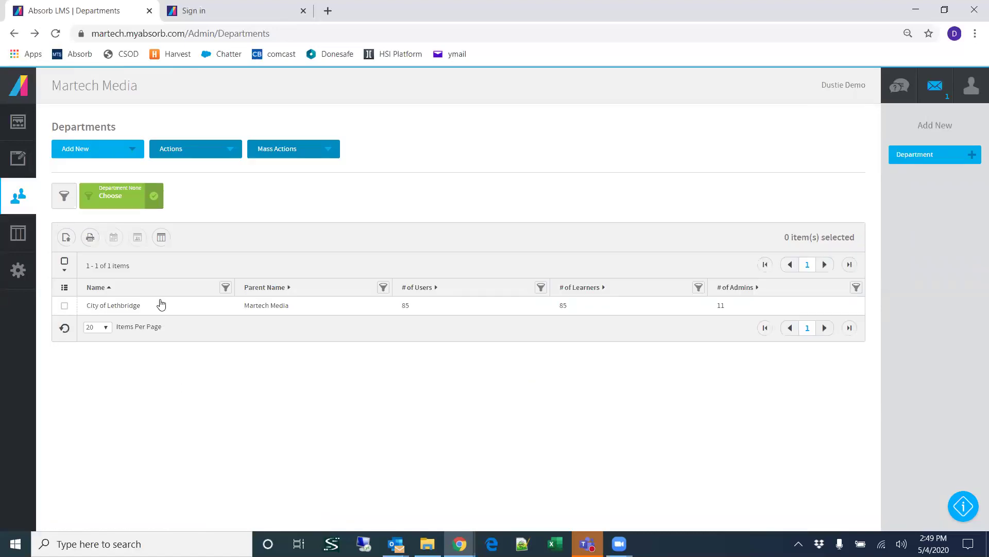
pyautogui.click(161, 305)
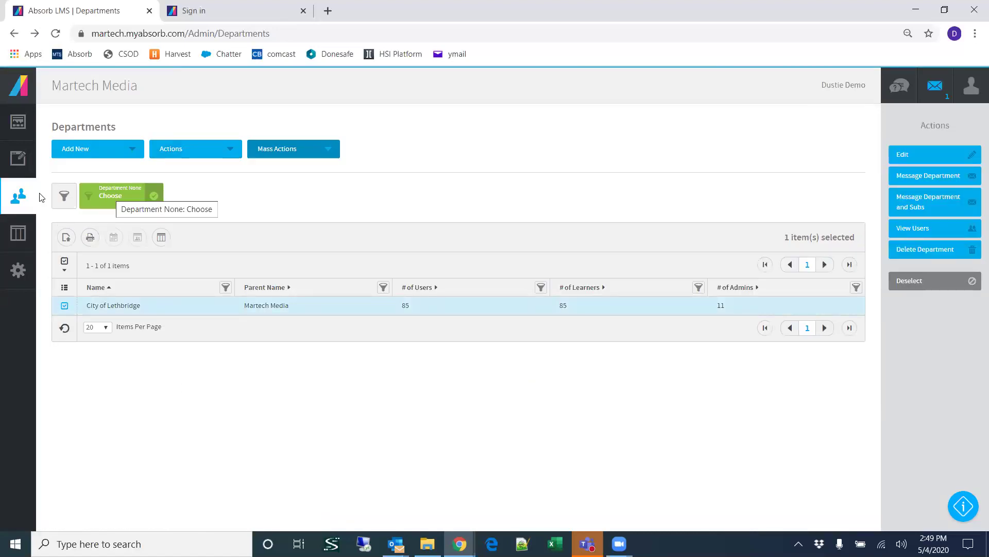
pyautogui.click(18, 196)
# Step: Select the first three users on the Users list
pyautogui.click(47, 122)
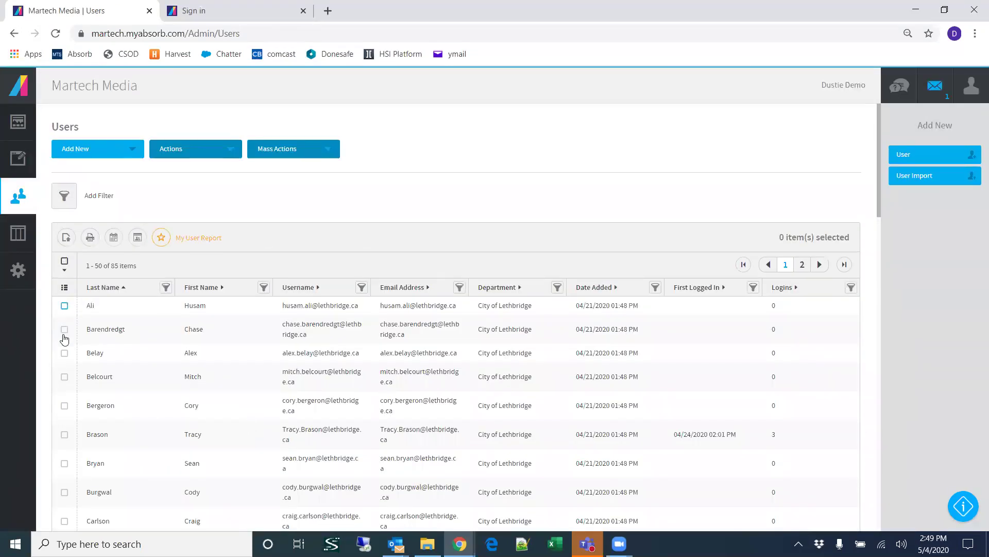
pyautogui.click(65, 305)
pyautogui.click(65, 329)
pyautogui.click(65, 352)
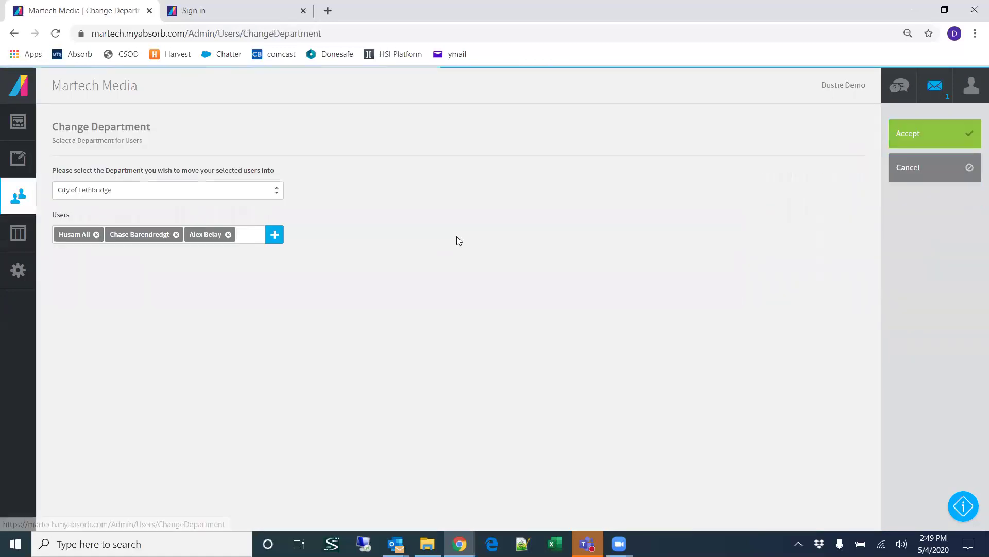
# Step: Pick City of Lethbridge > Safety as their new department, then cancel and discard the change
pyautogui.click(104, 191)
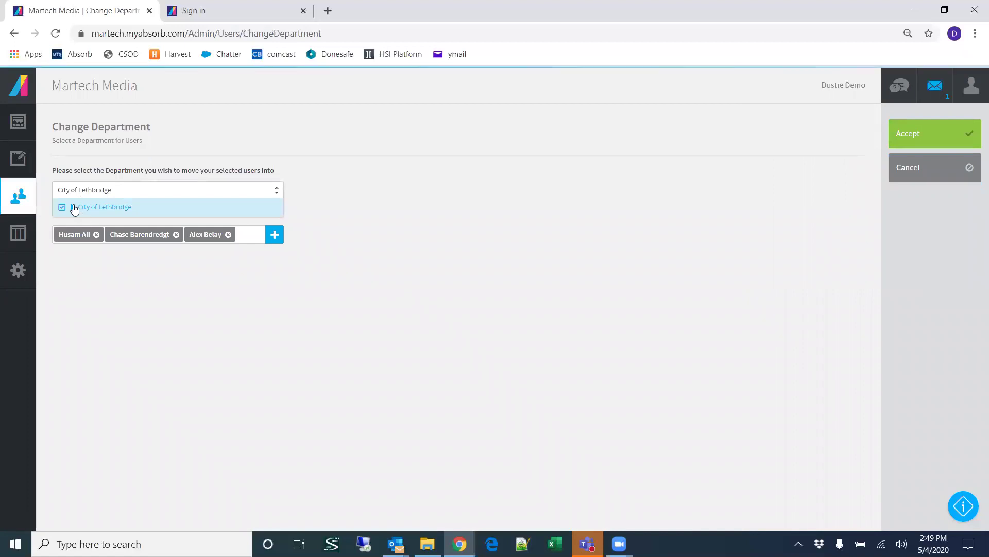
pyautogui.click(72, 207)
pyautogui.click(90, 226)
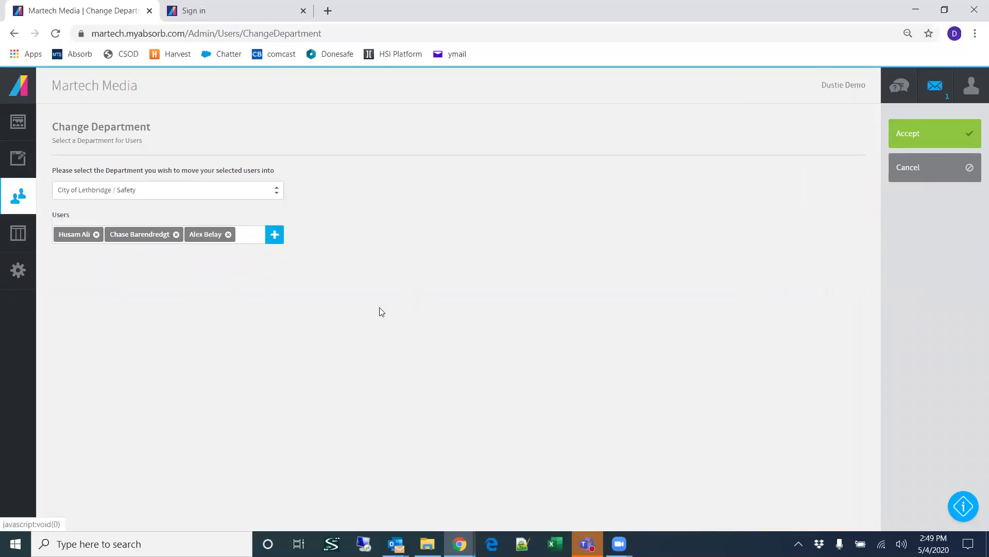
pyautogui.click(945, 133)
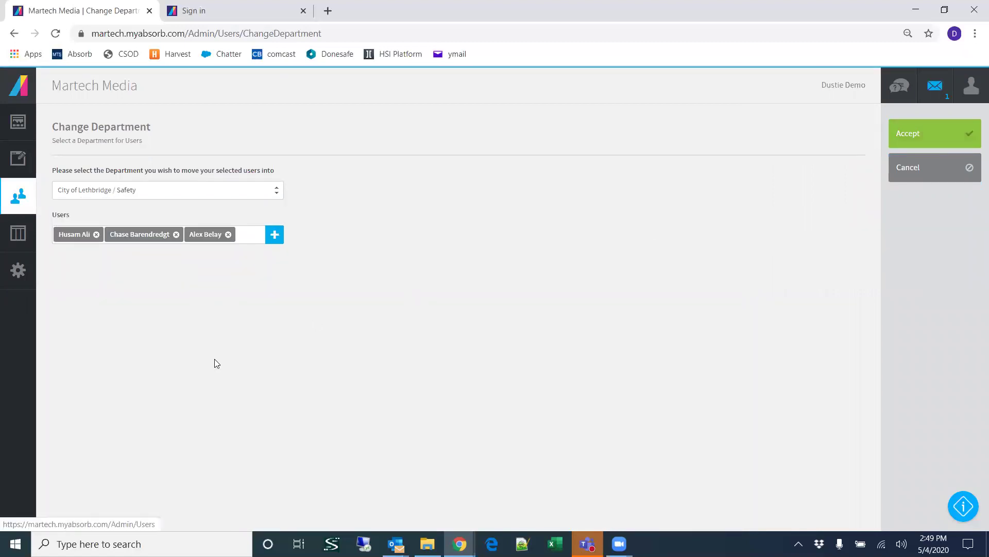
pyautogui.click(928, 170)
pyautogui.click(491, 325)
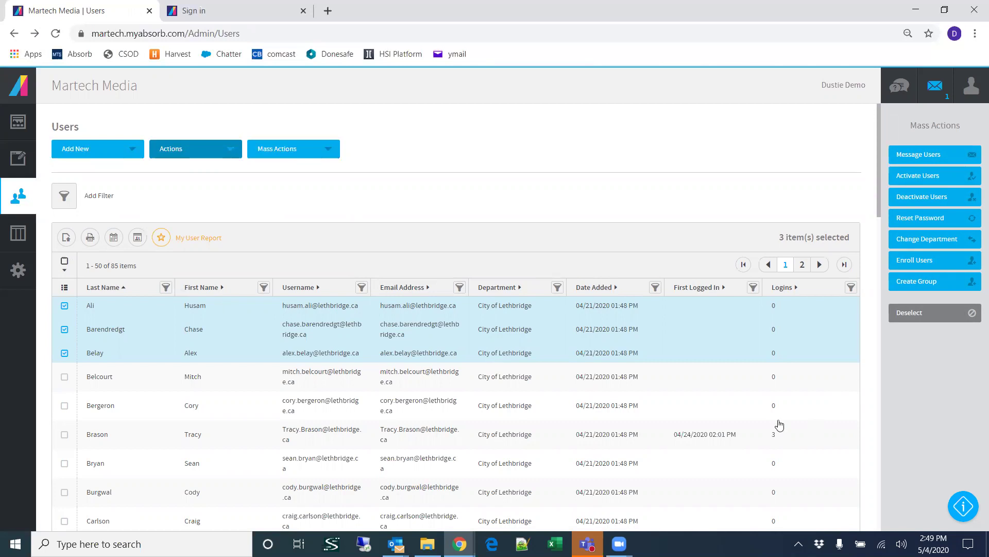
pyautogui.click(791, 440)
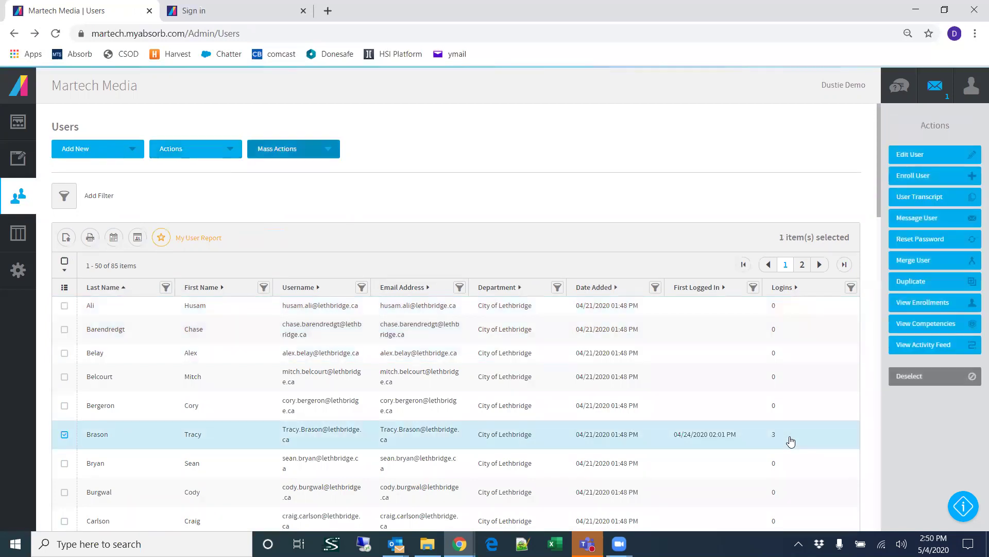
pyautogui.click(942, 163)
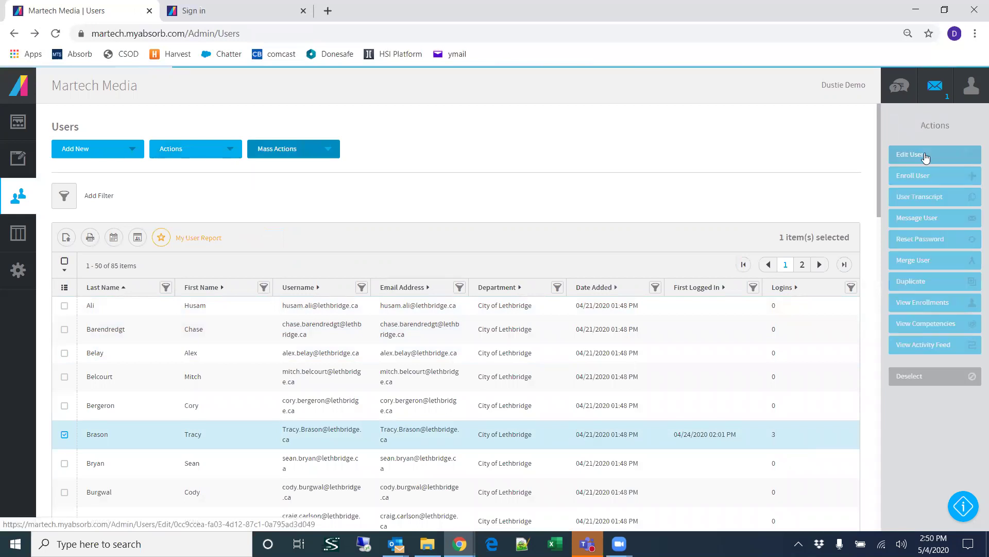
pyautogui.click(148, 175)
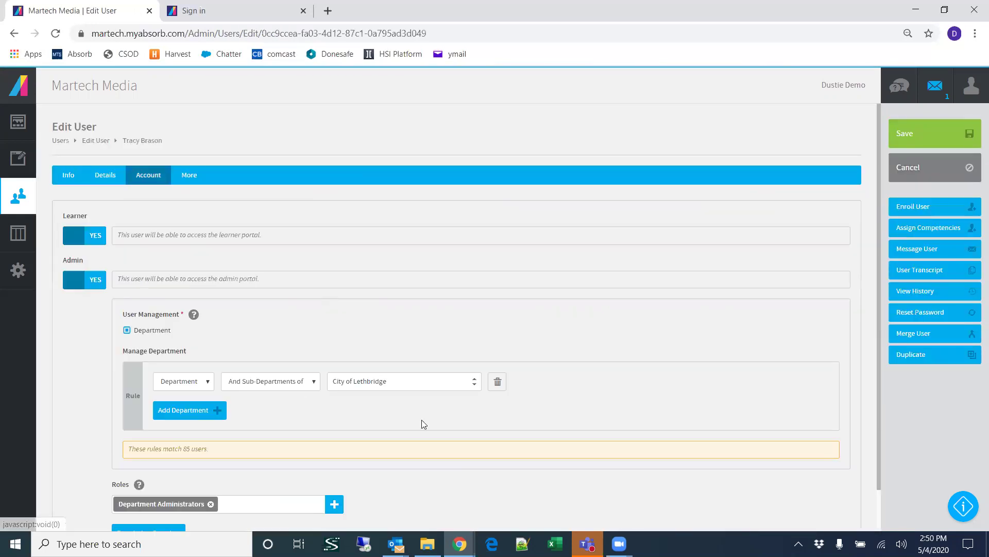
pyautogui.scroll(-1, 361, 417)
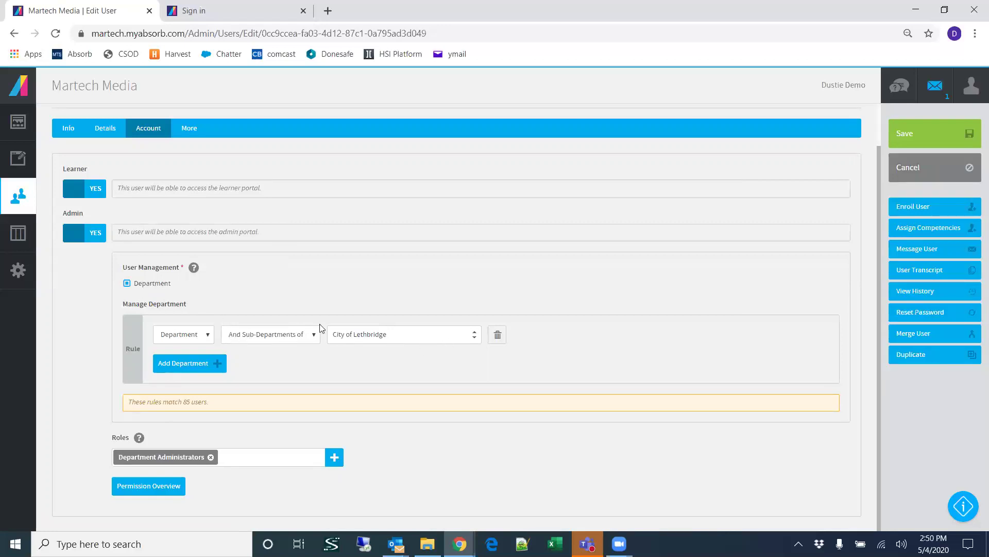
pyautogui.scroll(1, 327, 335)
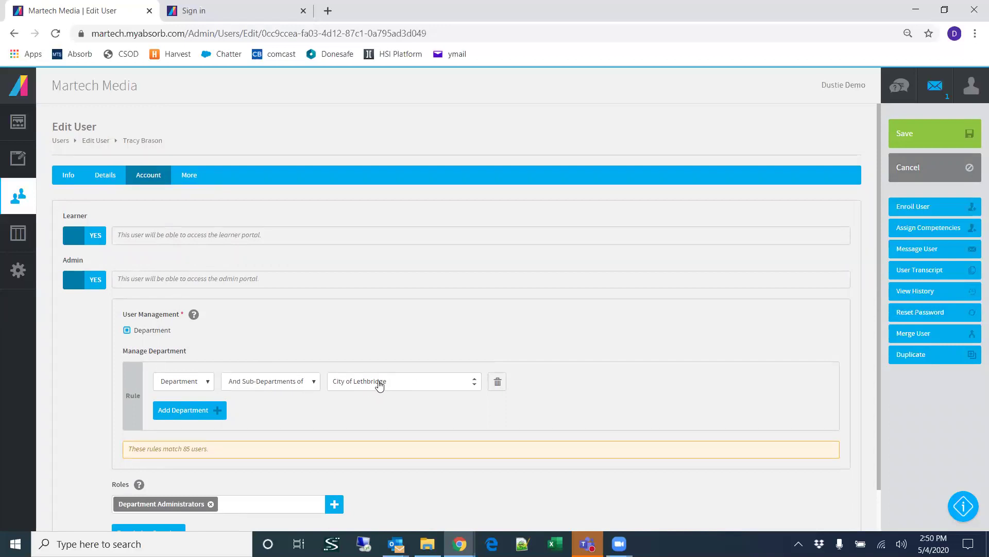
pyautogui.click(394, 388)
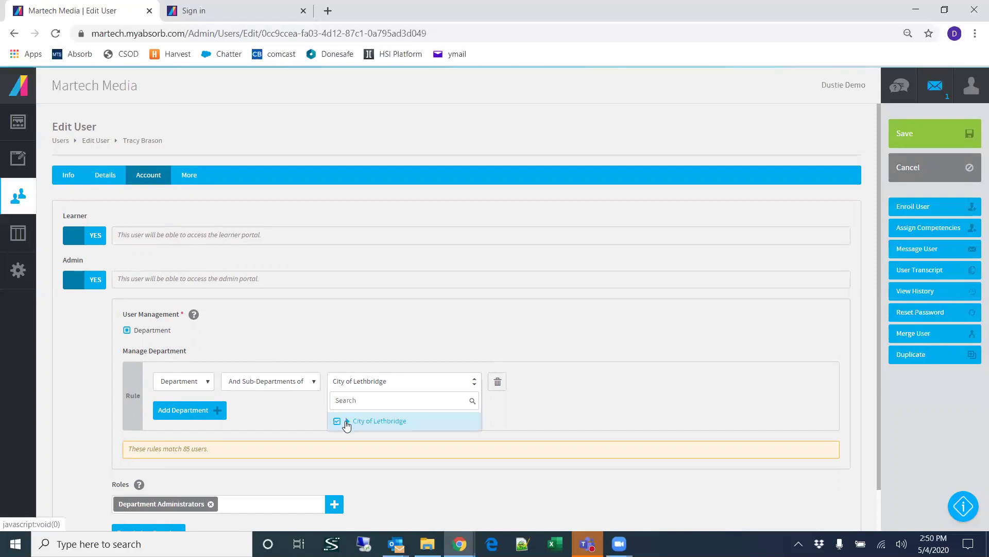
pyautogui.click(379, 441)
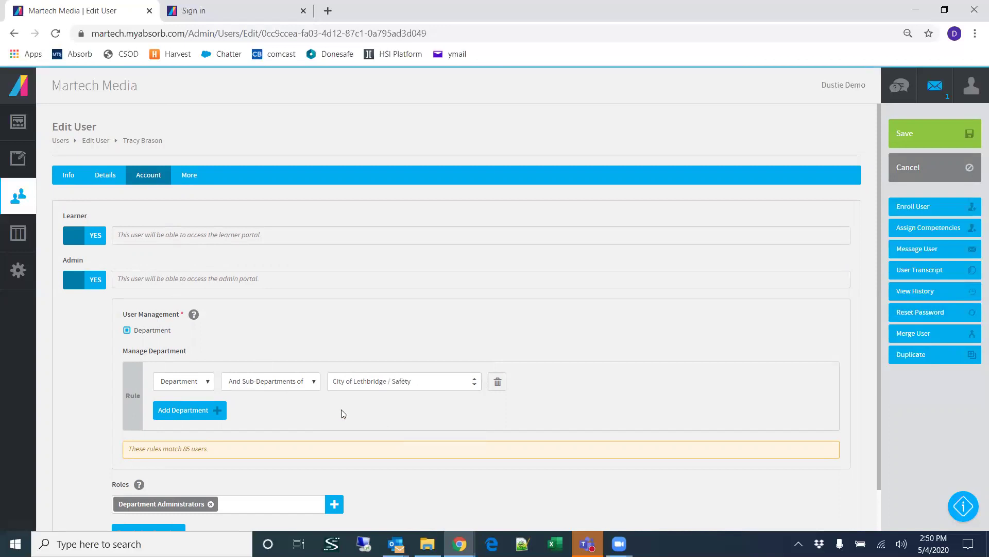
pyautogui.click(283, 388)
pyautogui.click(268, 418)
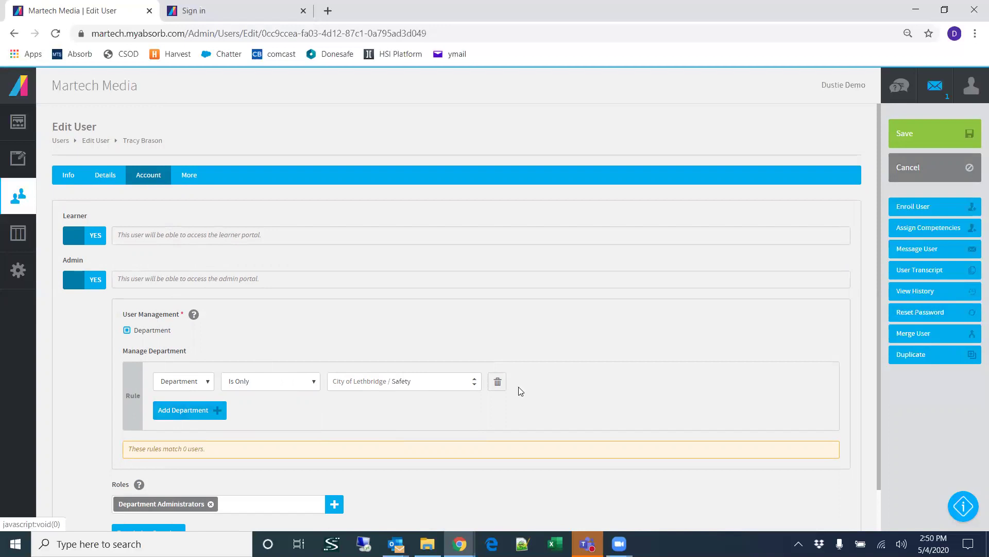
pyautogui.click(278, 386)
pyautogui.click(265, 399)
pyautogui.click(393, 390)
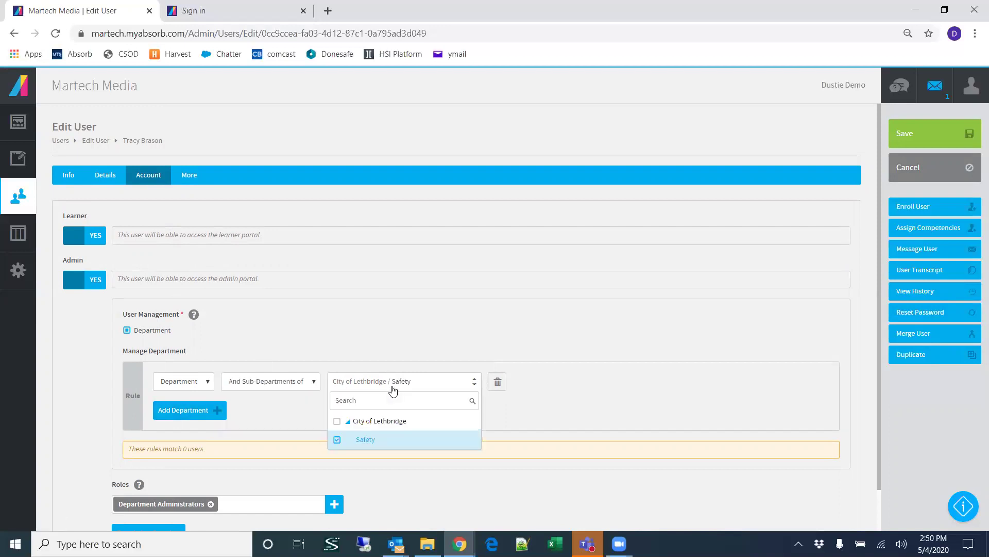
pyautogui.click(363, 421)
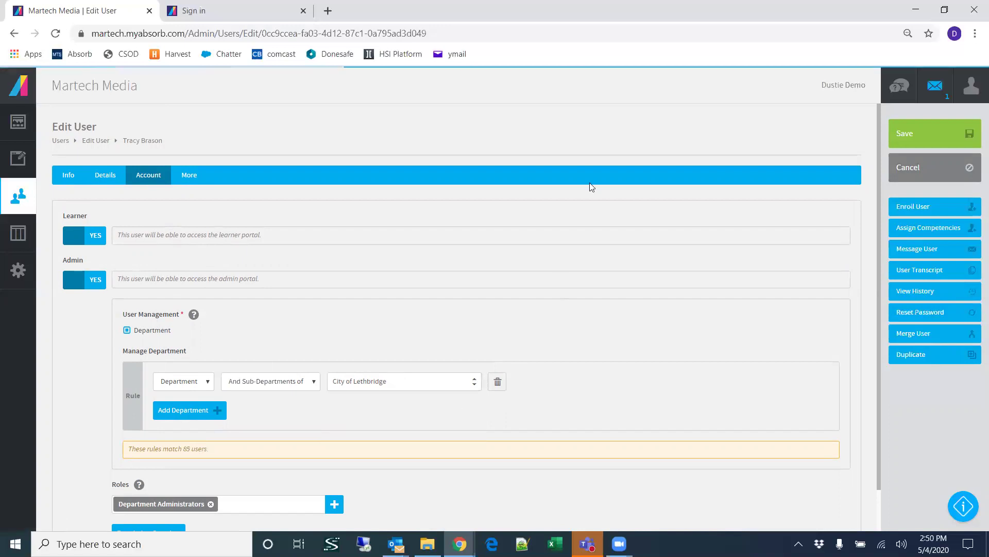
pyautogui.click(928, 168)
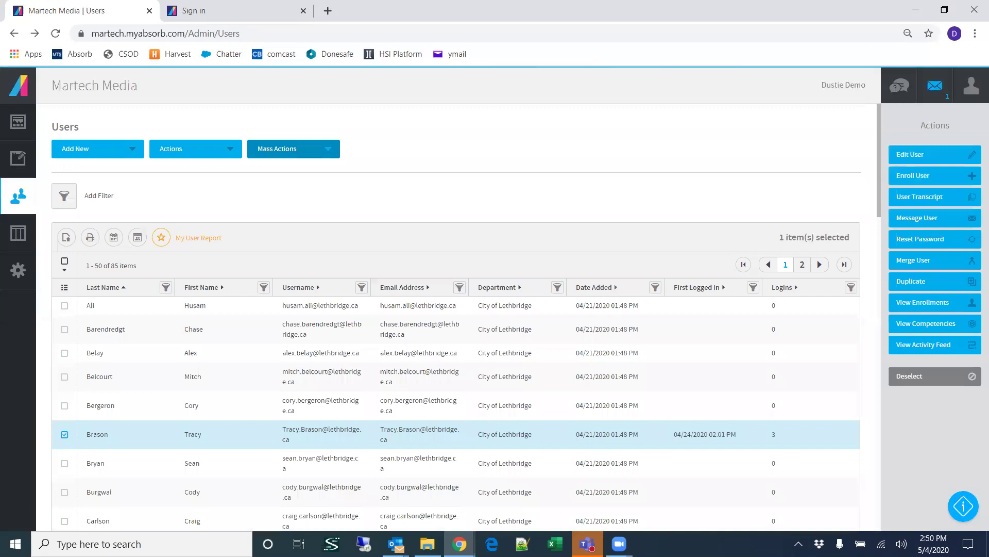
# Step: Open the Learner Activity report from the Reports menu
pyautogui.moveTo(18, 235)
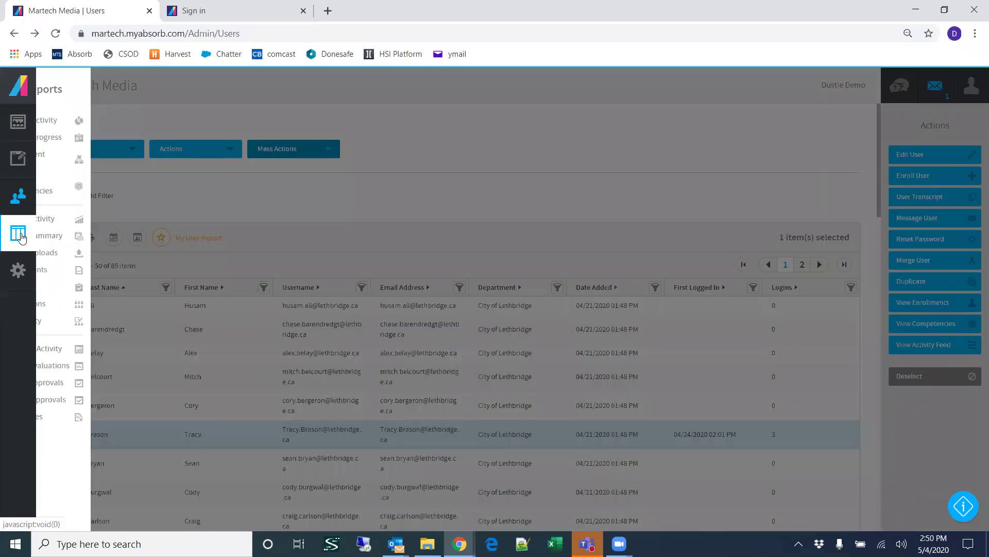
pyautogui.click(56, 122)
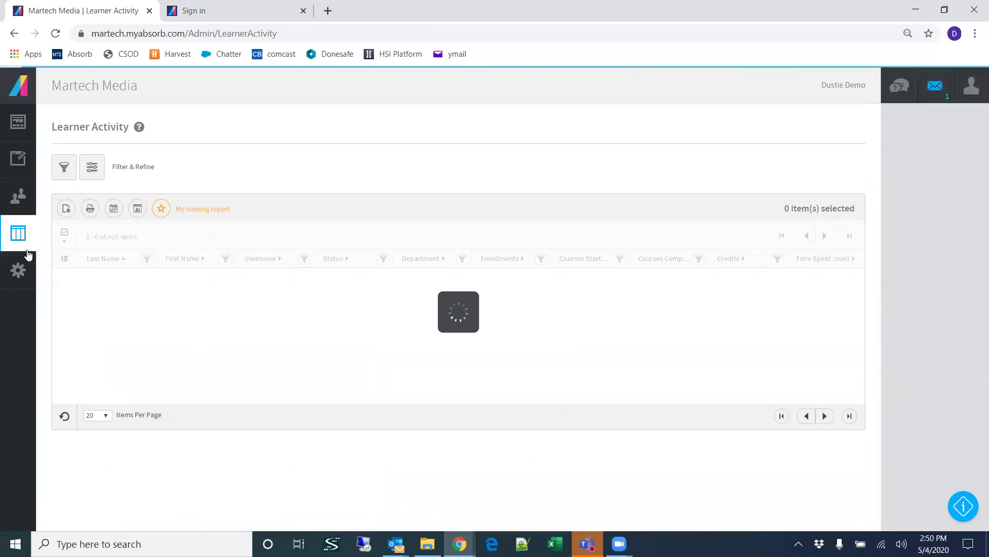
# Step: Filter the Course Activity report to the COL - 101-01 Personal Protective Equipment course
pyautogui.moveTo(17, 241)
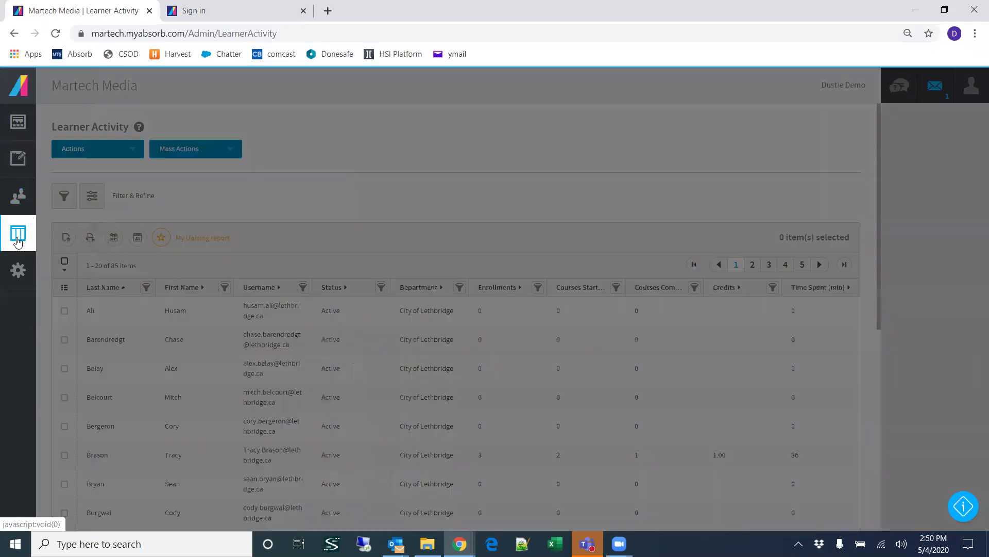
pyautogui.click(67, 218)
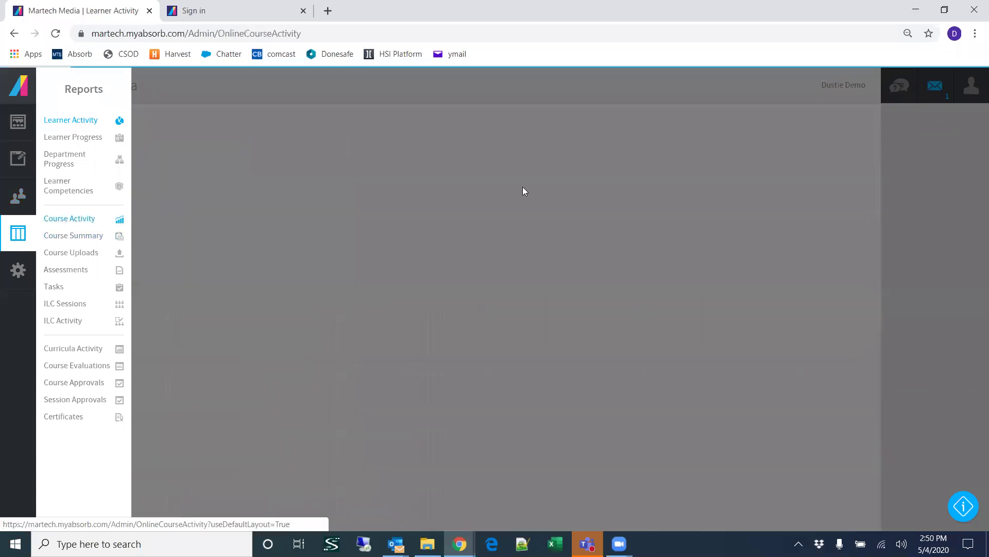
pyautogui.click(201, 221)
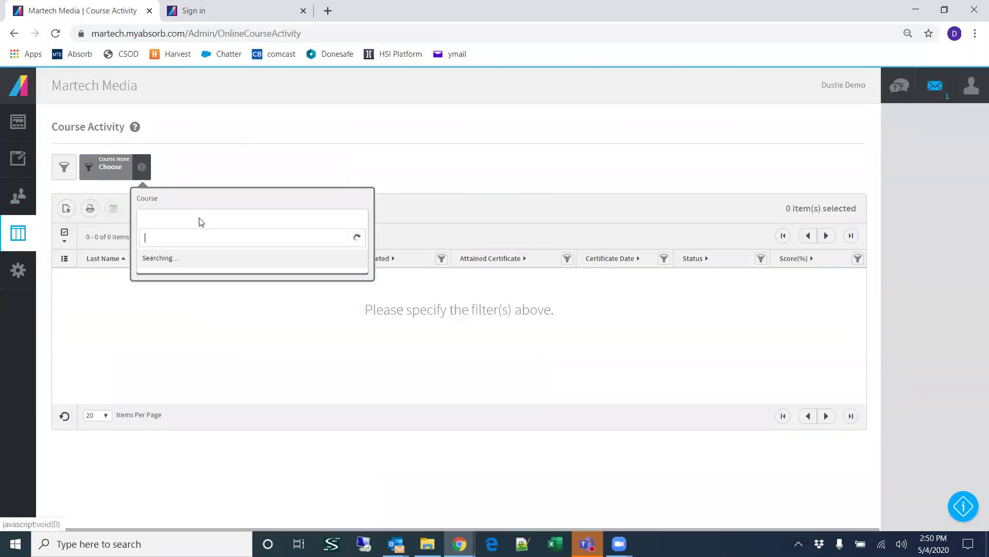
pyautogui.click(227, 257)
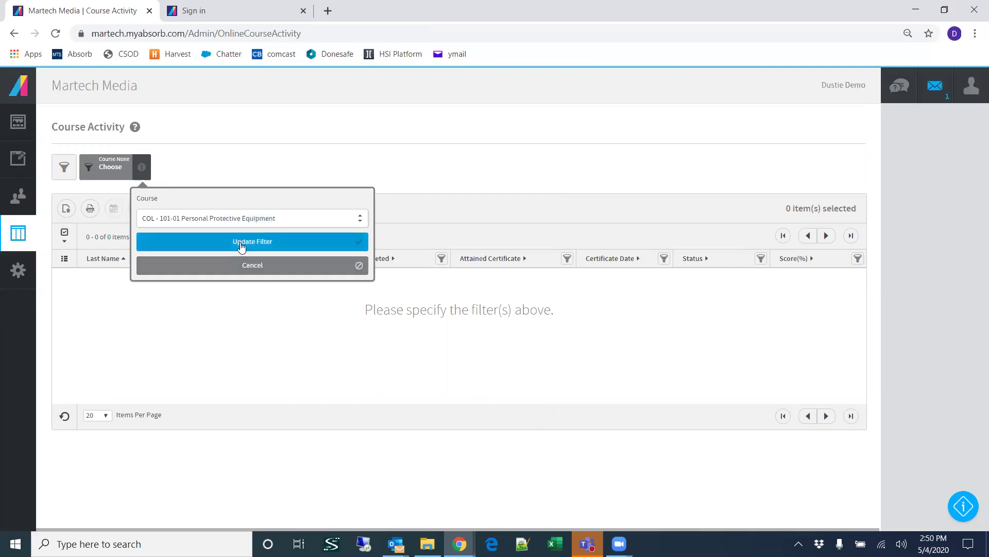
pyautogui.click(241, 247)
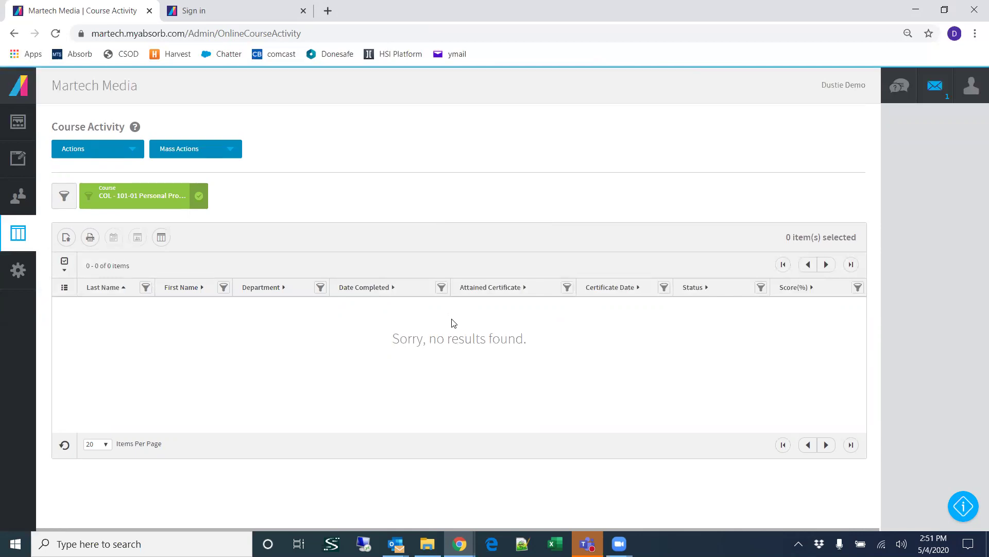
# Step: Check the report's column and layout options, then open the Course Summary report
pyautogui.click(65, 287)
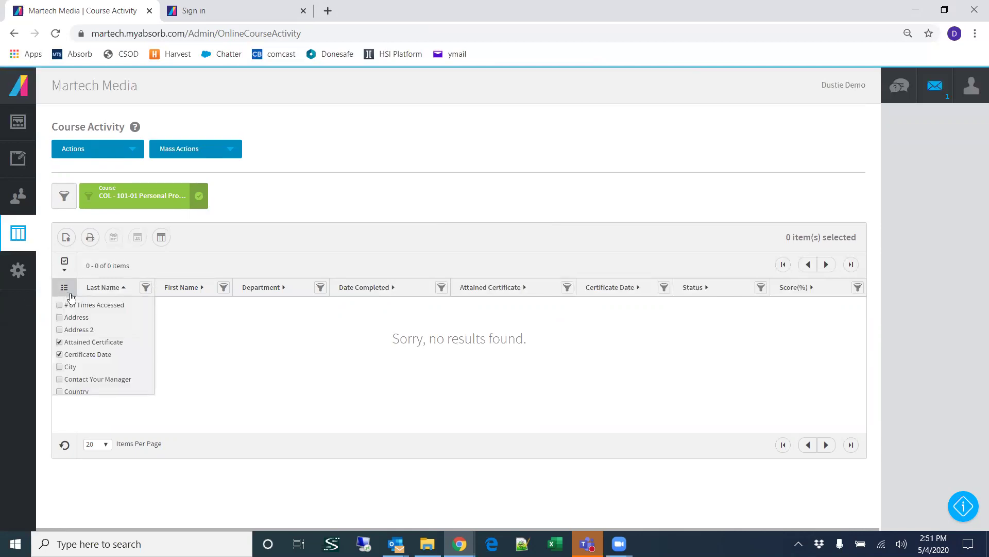
pyautogui.click(164, 240)
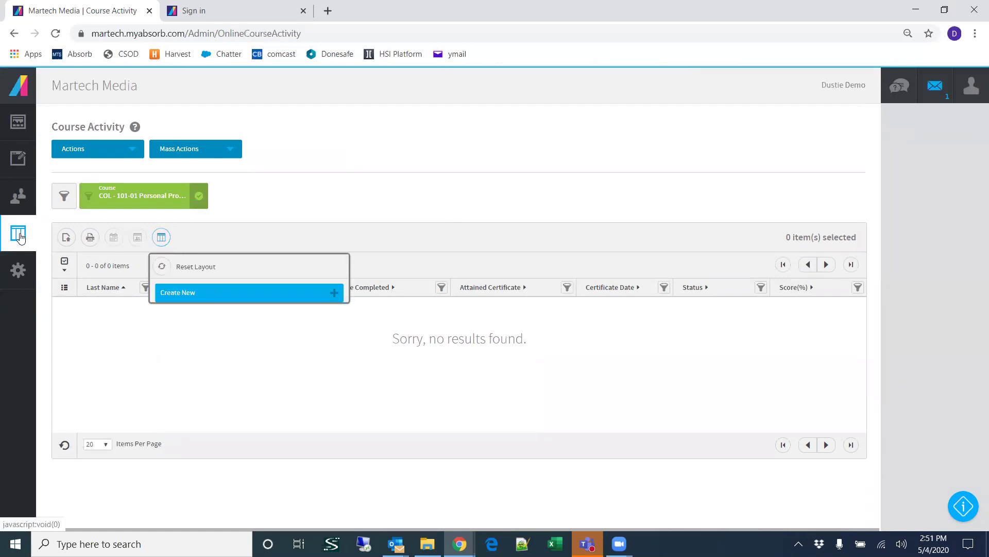
pyautogui.click(19, 236)
pyautogui.click(60, 237)
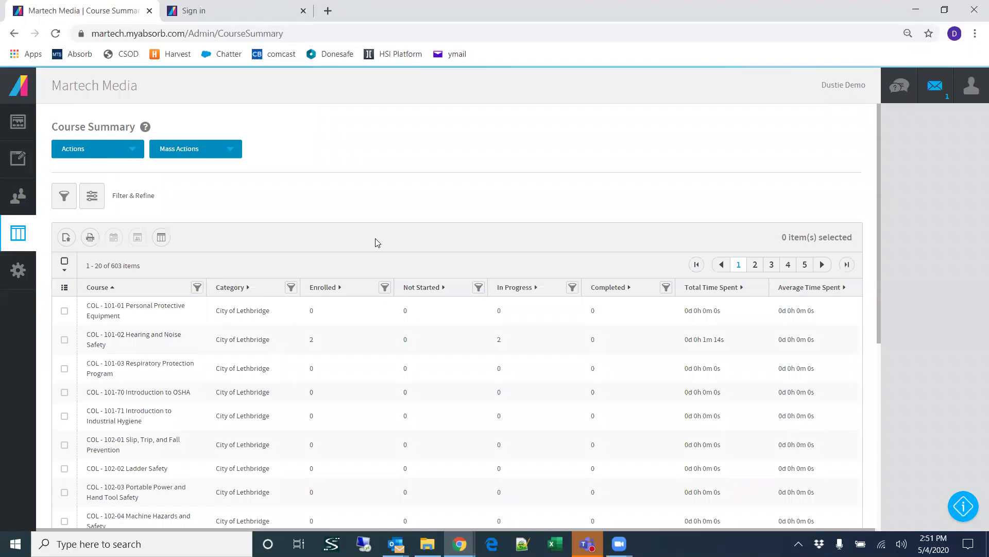
# Step: Scroll through the 603-course Course Summary grid, then bring up the Reports list from the sidebar
pyautogui.scroll(-6, 327, 312)
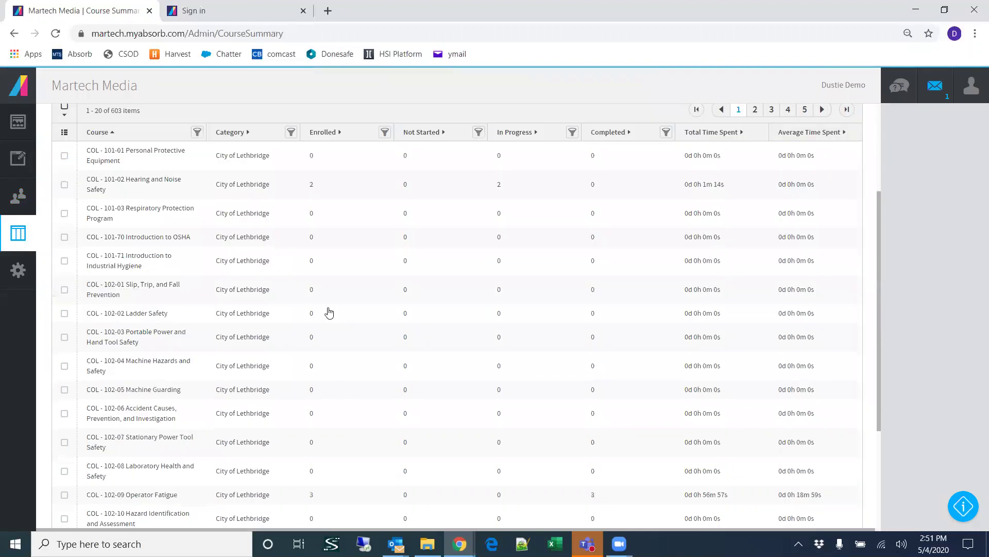
pyautogui.scroll(4, 327, 315)
pyautogui.scroll(3, 326, 315)
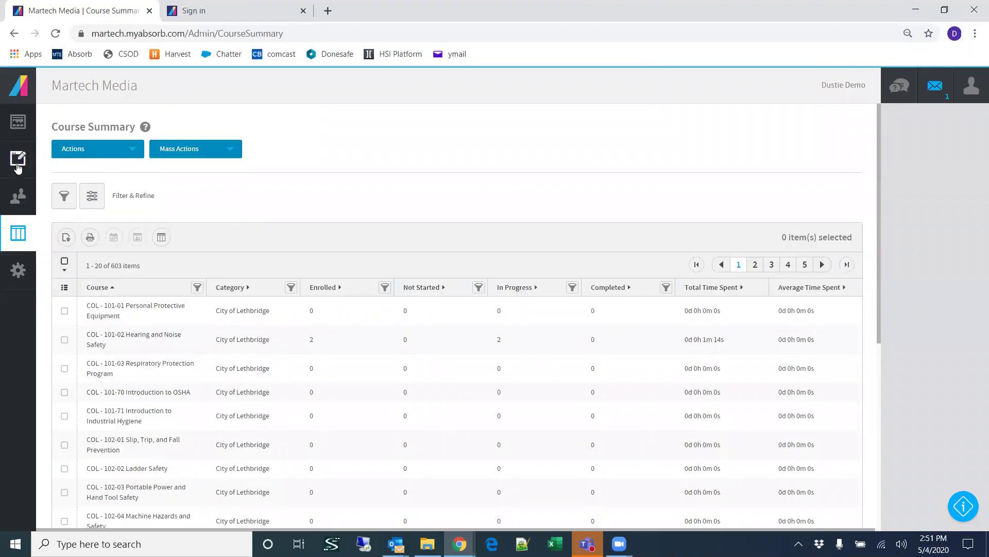
pyautogui.click(18, 195)
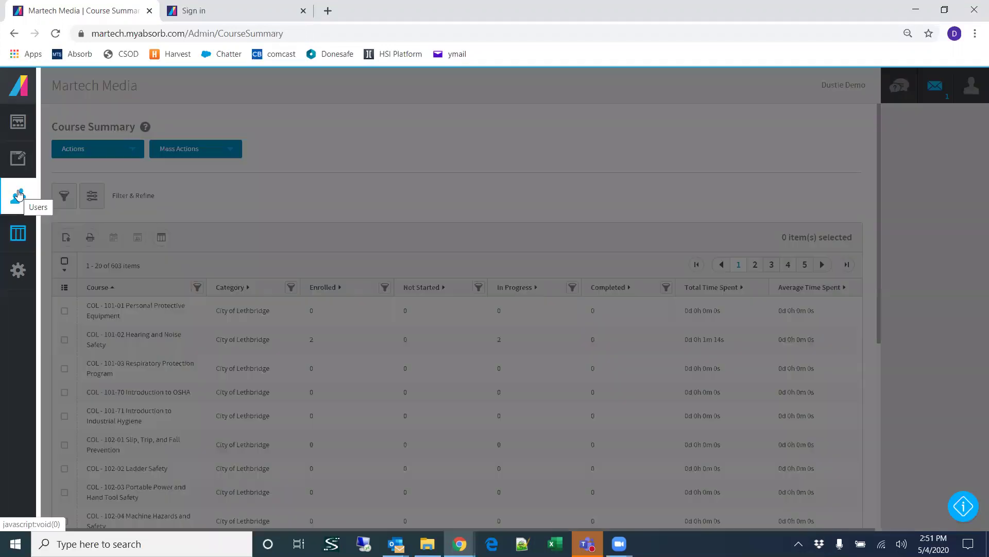
pyautogui.click(17, 236)
# Step: Filter the Curricula Activity report to COL - Operator Technical Training, showing its six learners
pyautogui.click(71, 348)
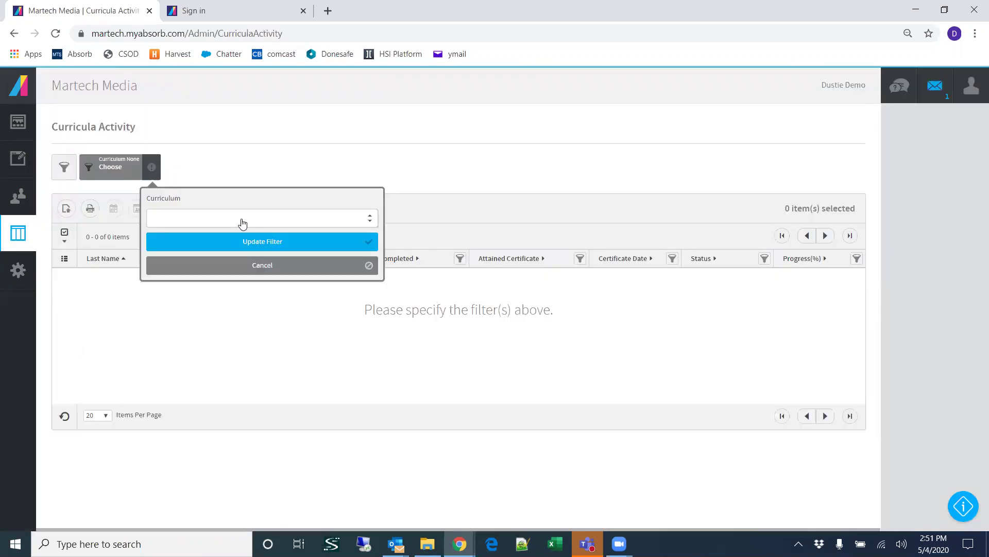
pyautogui.click(243, 220)
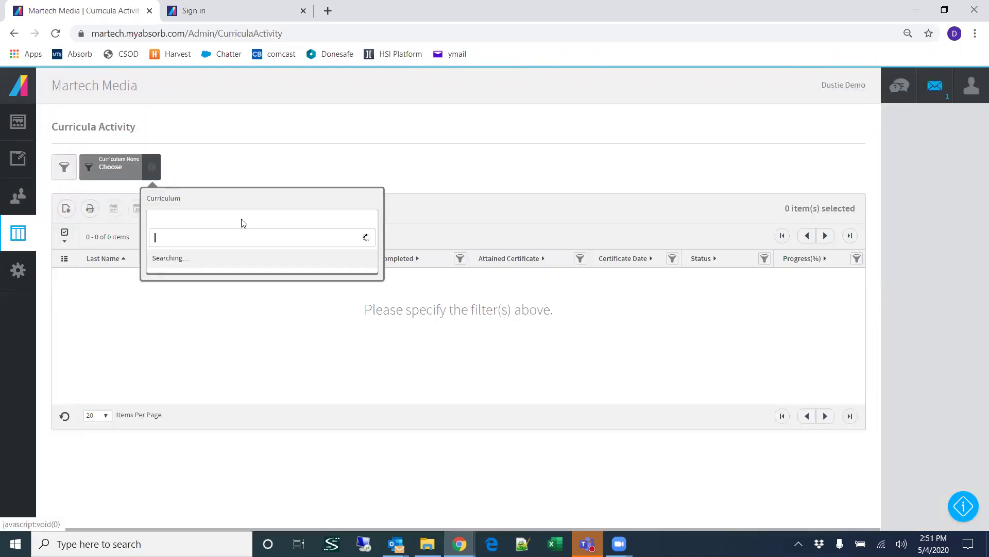
pyautogui.click(212, 277)
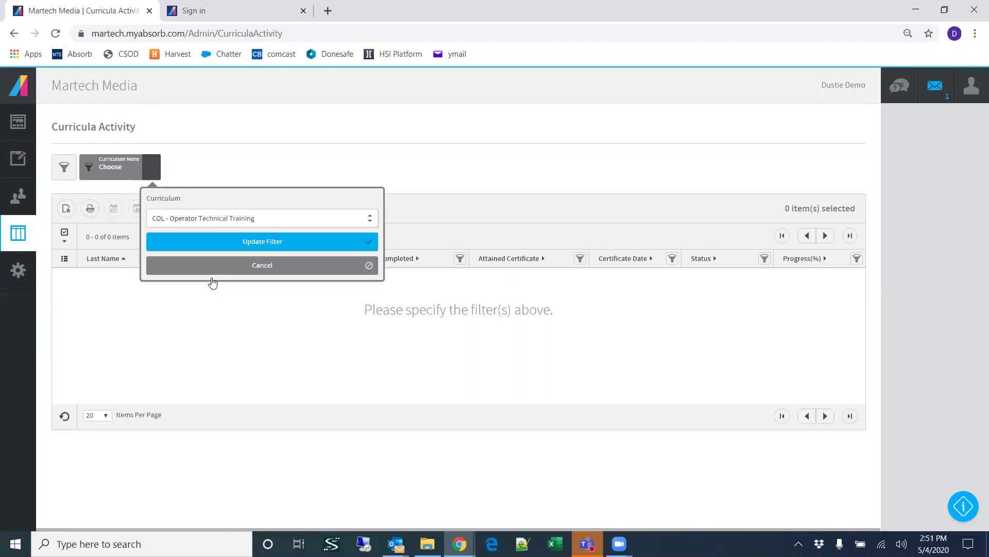
pyautogui.click(222, 244)
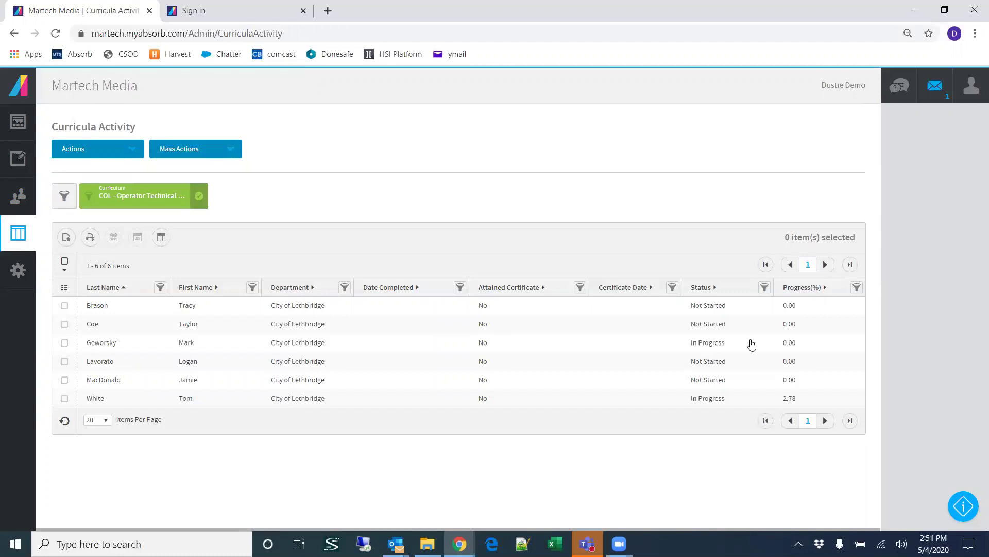
# Step: Review the report's available columns, then go to the Courses list
pyautogui.click(65, 289)
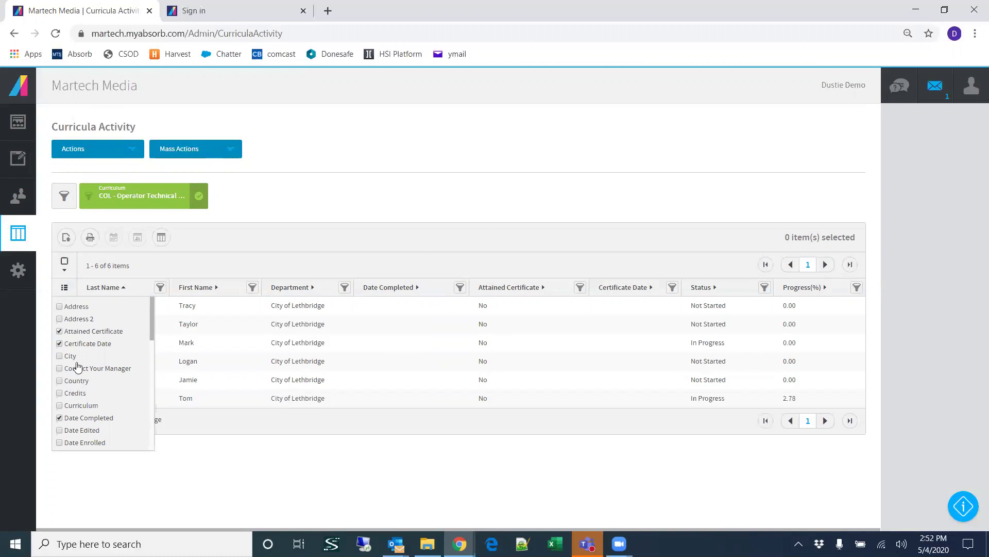
pyautogui.click(9, 159)
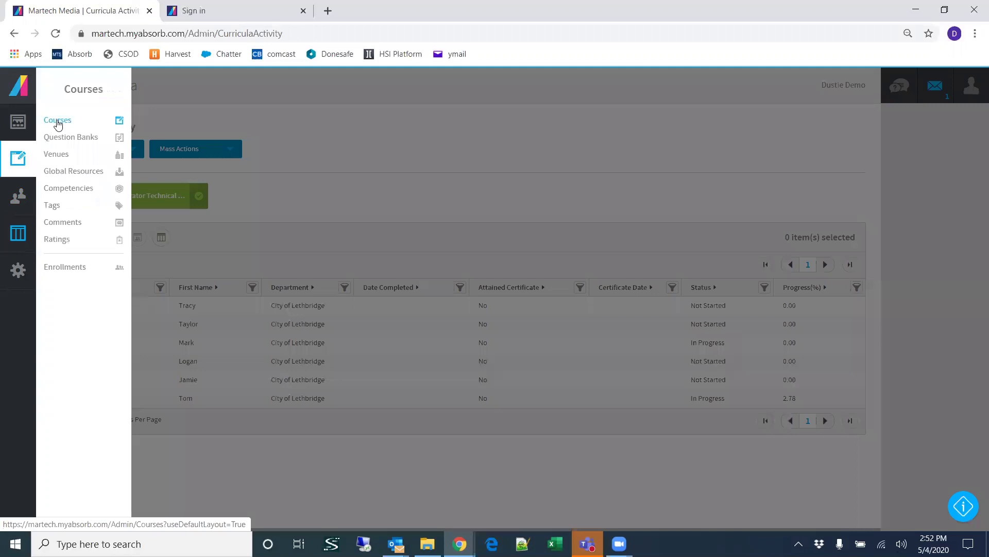
pyautogui.click(57, 121)
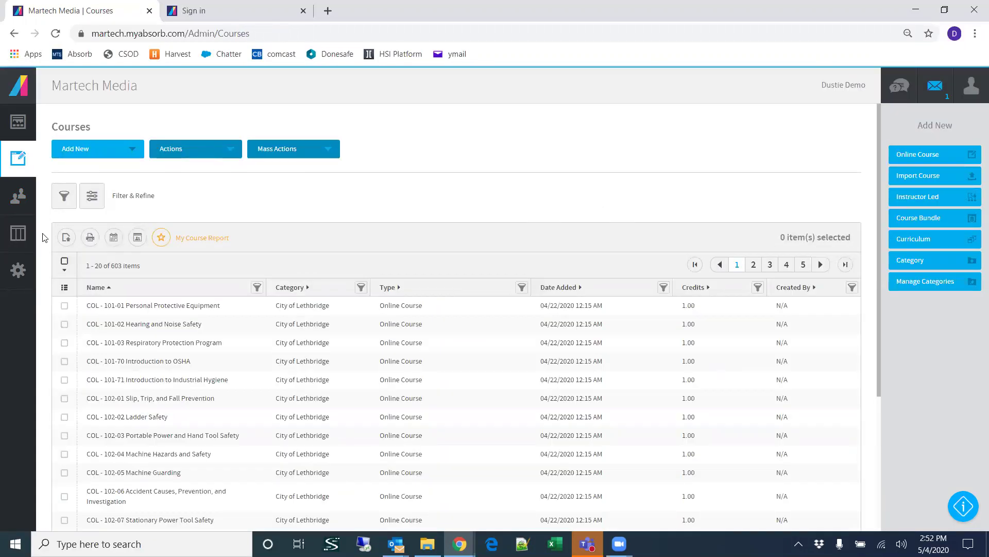
# Step: Open the Users list and tick the checkboxes of the first seven users
pyautogui.click(18, 196)
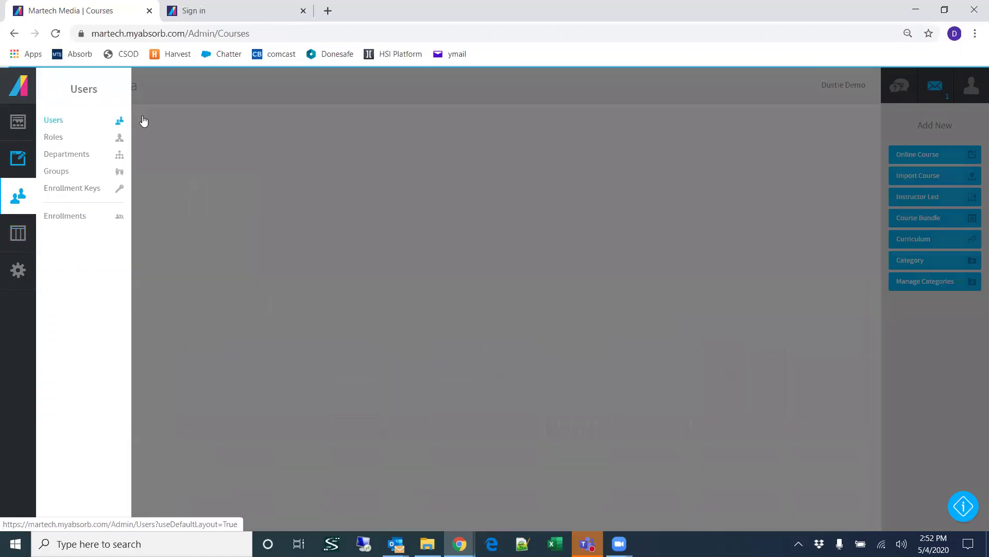
pyautogui.click(144, 121)
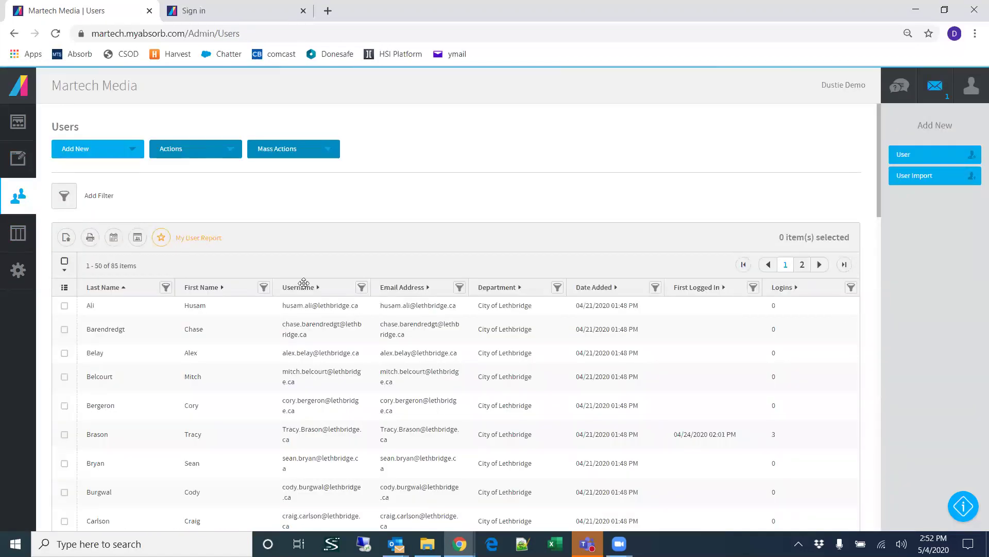
pyautogui.click(64, 305)
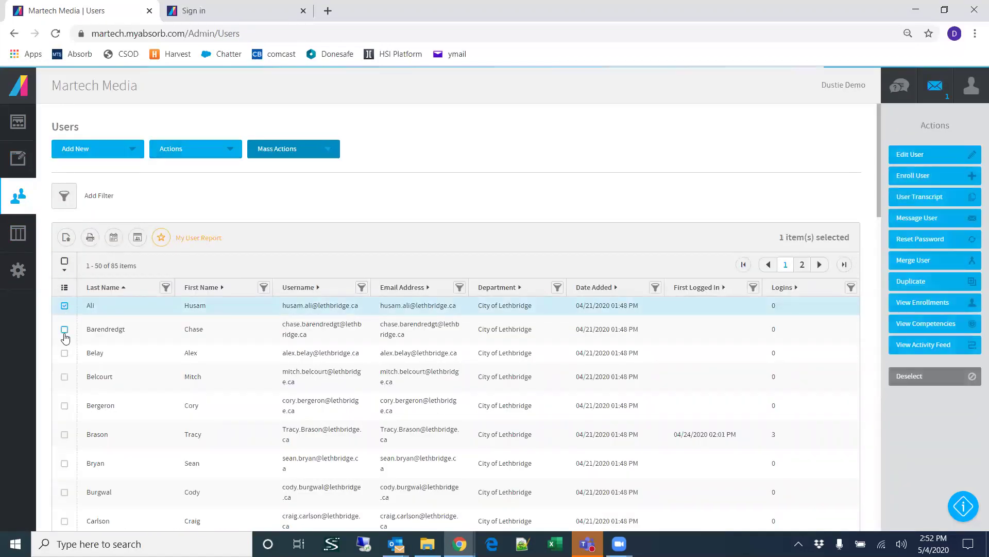
pyautogui.click(65, 329)
pyautogui.click(64, 354)
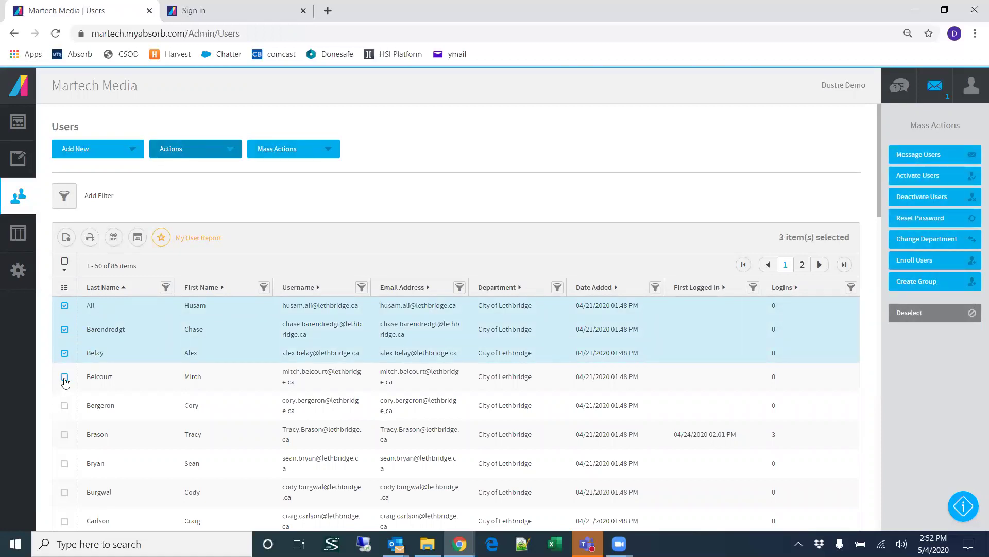
pyautogui.click(64, 377)
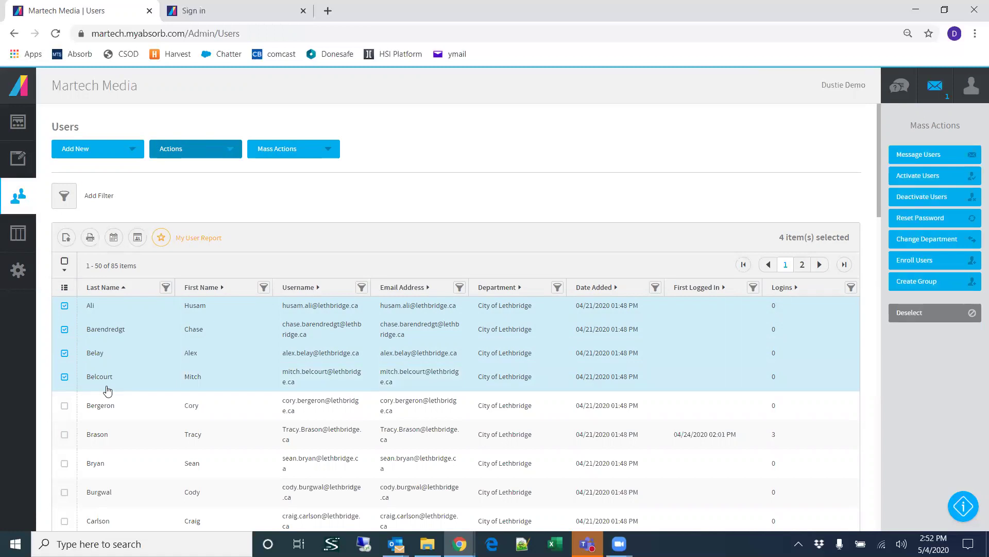
pyautogui.click(65, 406)
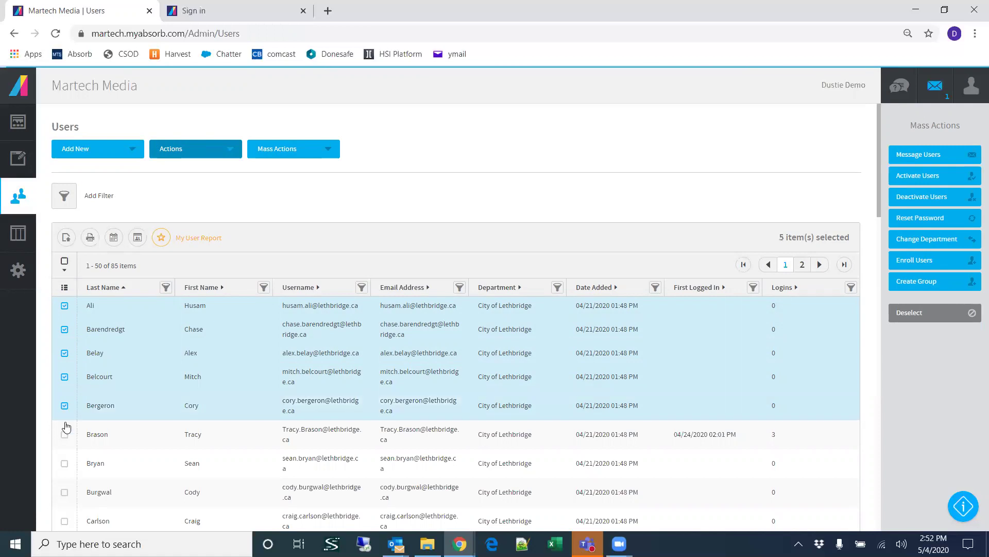
pyautogui.click(64, 438)
pyautogui.click(65, 464)
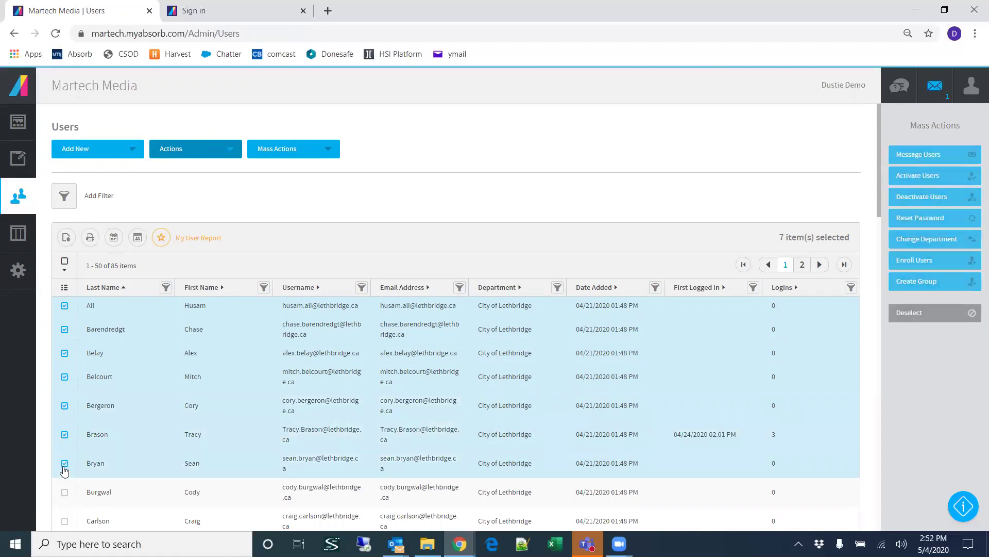
# Step: Start a new group from the seven selected users, then discard it without saving
pyautogui.click(910, 283)
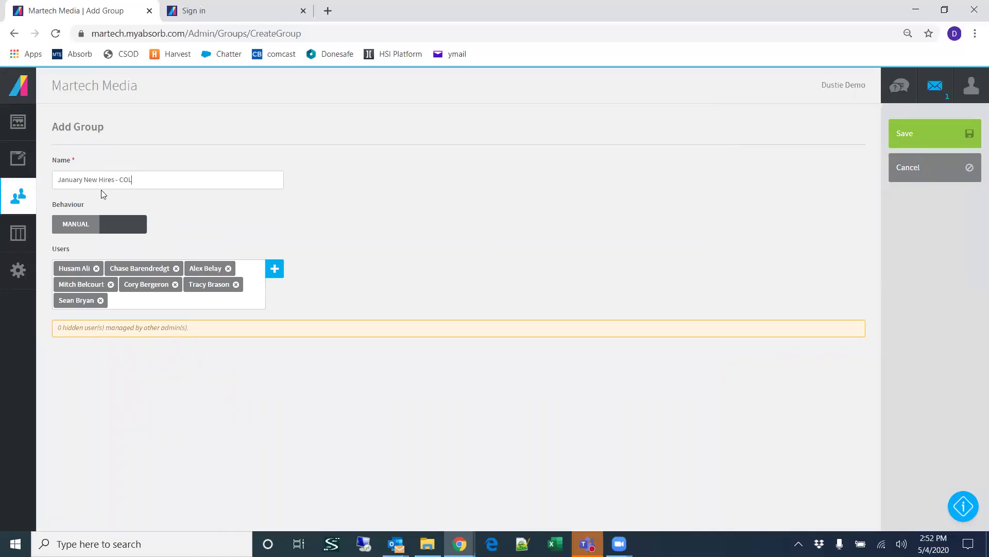
pyautogui.click(920, 173)
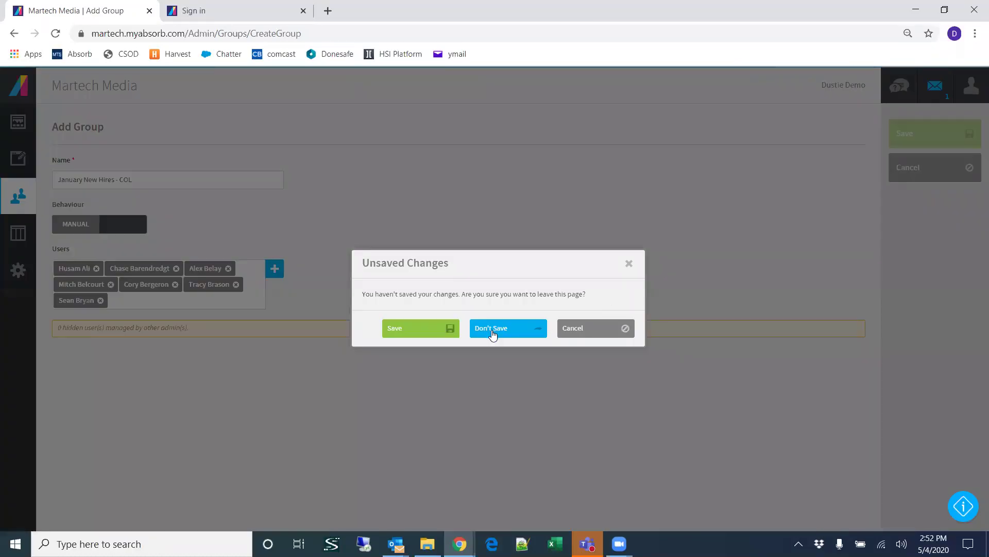
pyautogui.click(542, 331)
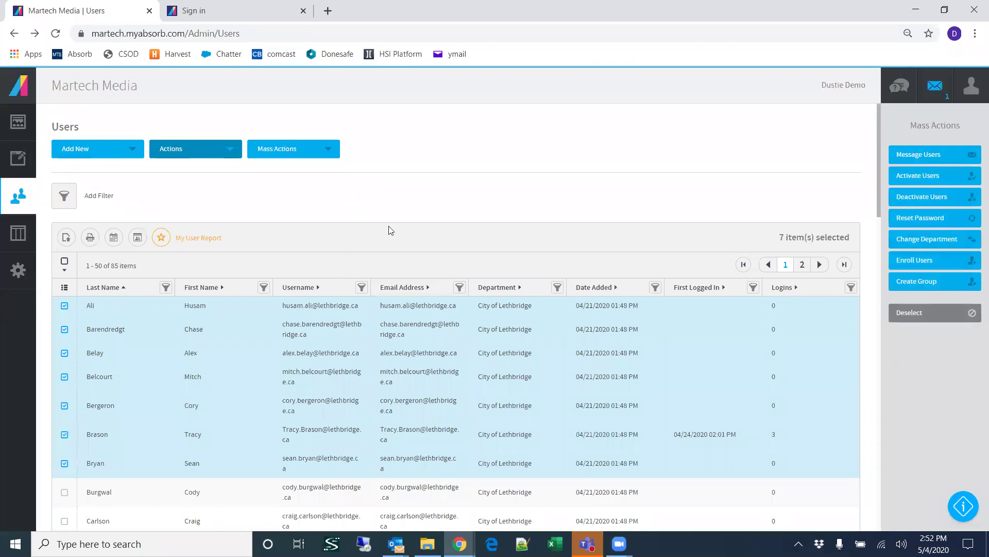
# Step: Open the Groups list of 27 groups and select Extra Attendees
pyautogui.click(16, 196)
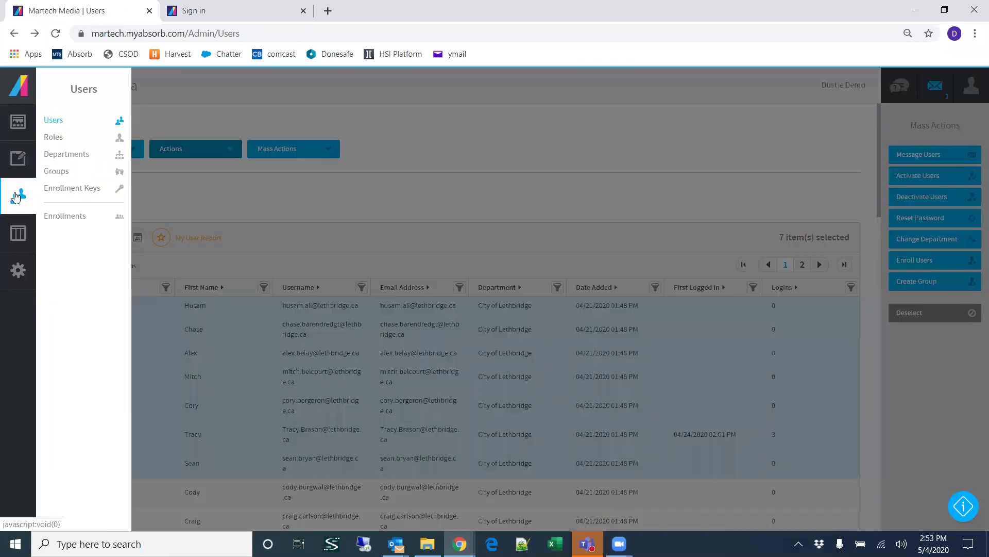
pyautogui.click(56, 171)
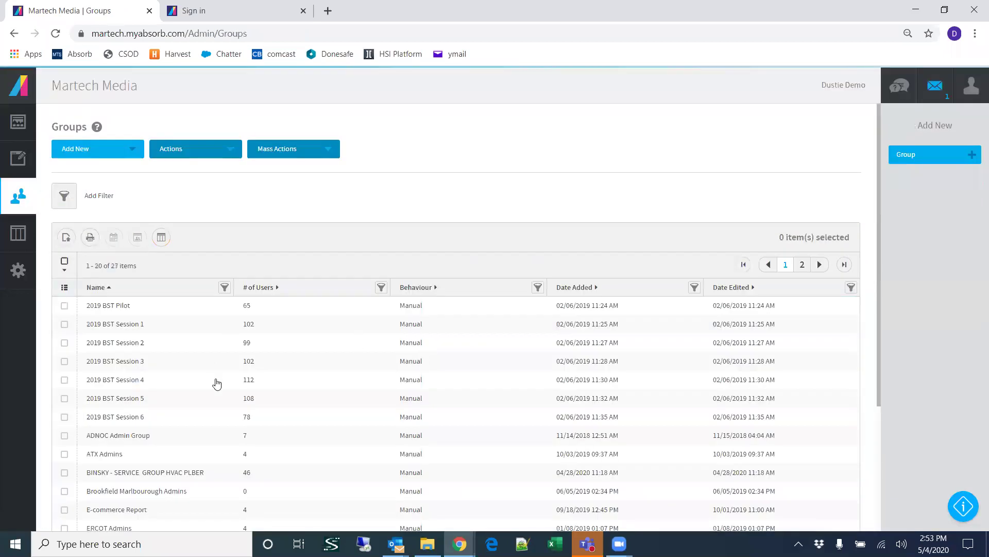
pyautogui.scroll(-3, 215, 382)
pyautogui.click(130, 376)
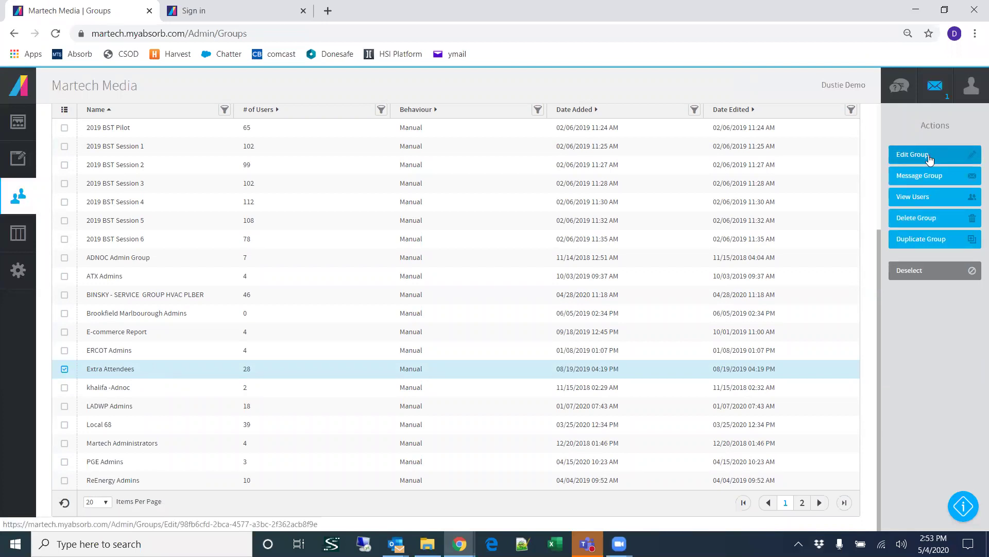
pyautogui.scroll(4, 227, 256)
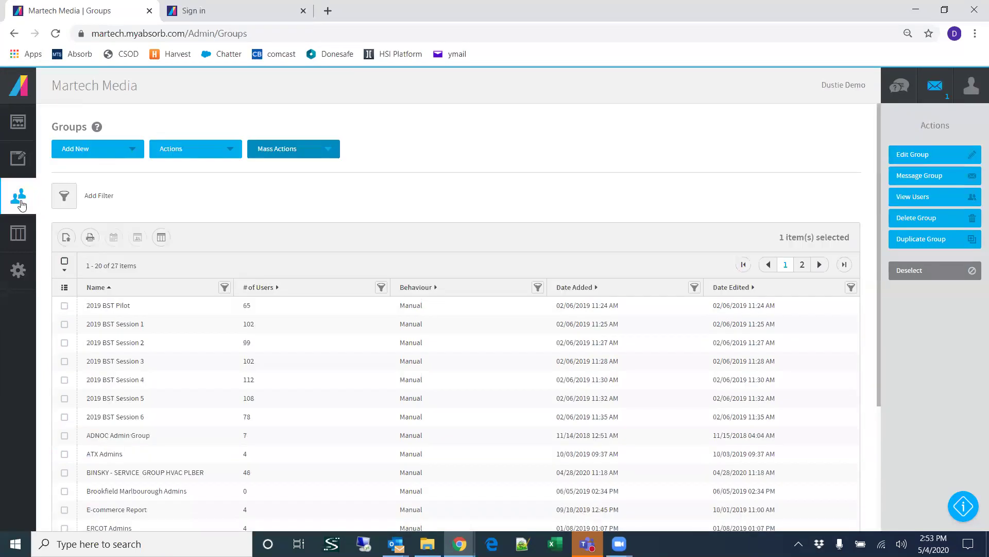
pyautogui.click(18, 158)
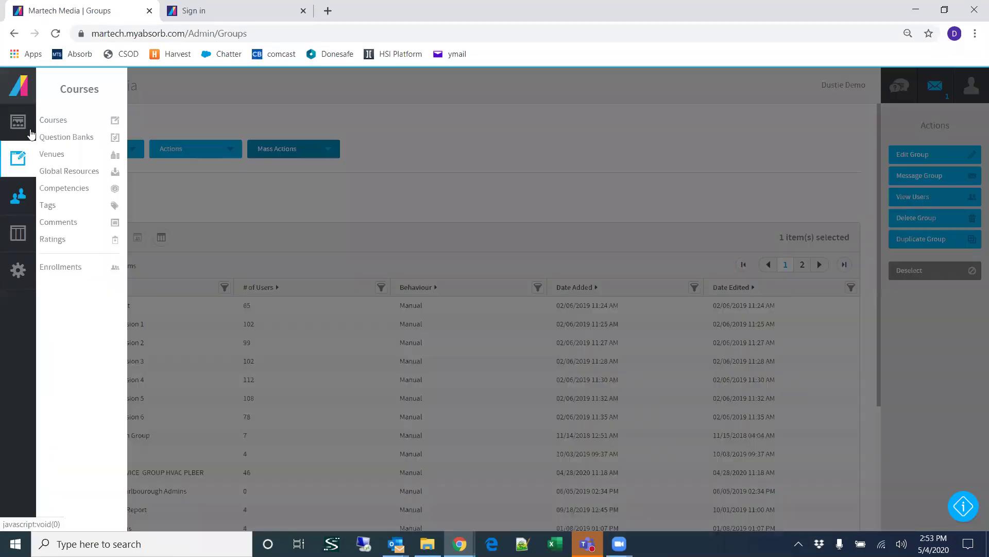
# Step: Filter courses to Type equals Curriculum and edit COL - Operator Technical Training
pyautogui.click(58, 119)
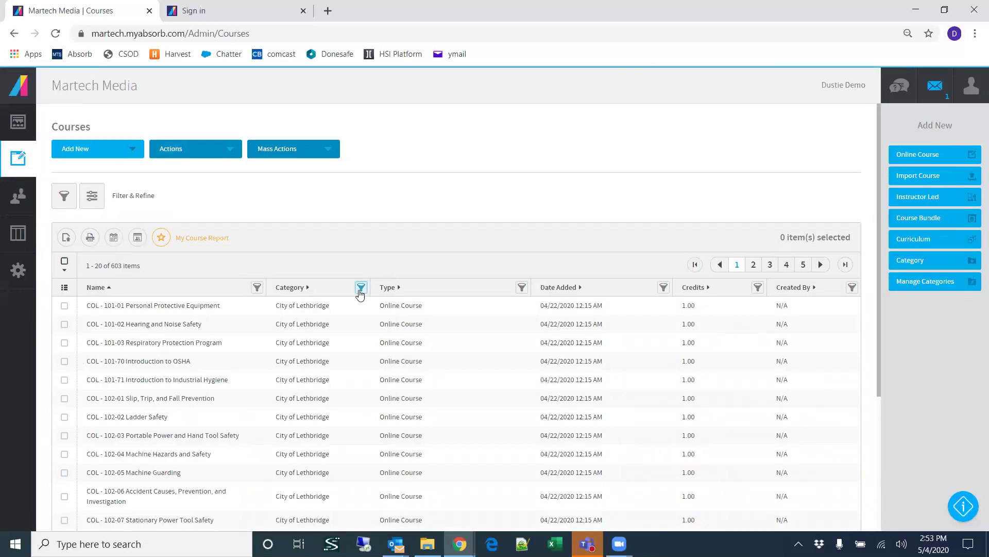
pyautogui.click(522, 287)
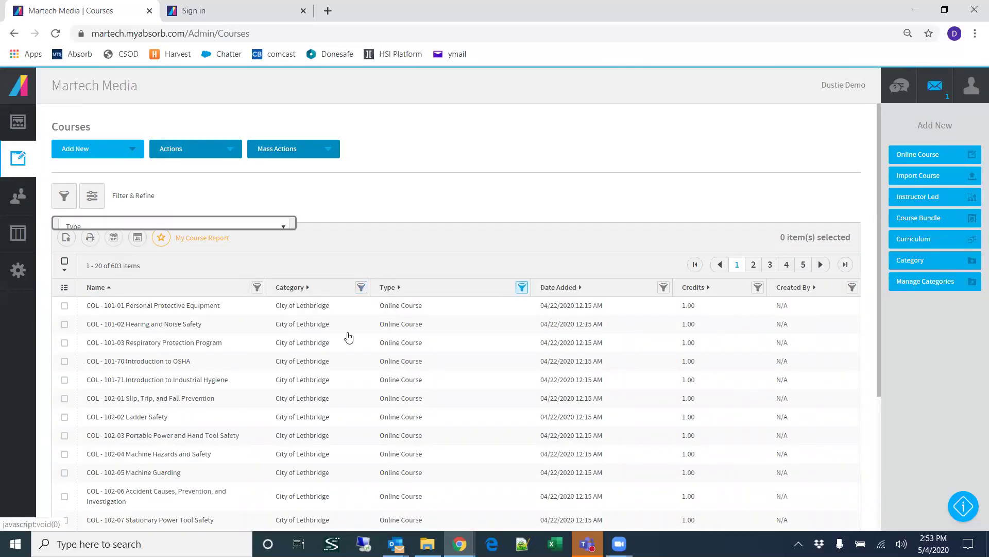
pyautogui.click(81, 258)
pyautogui.click(77, 333)
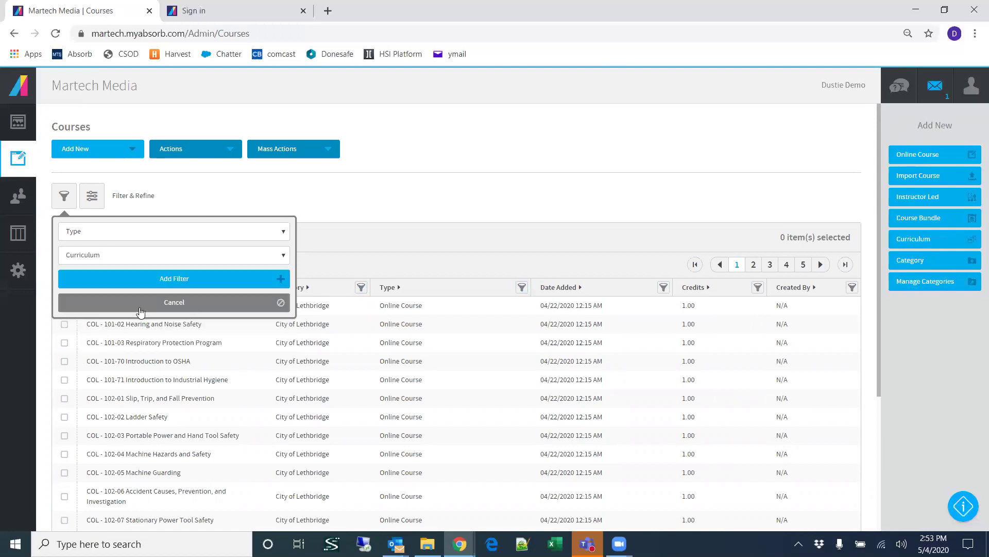
pyautogui.click(166, 279)
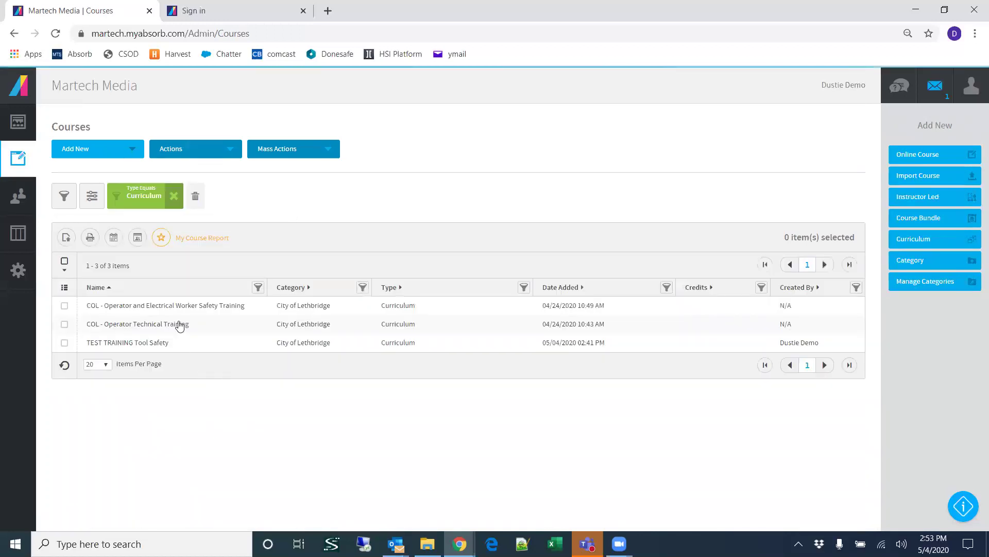
pyautogui.click(179, 325)
pyautogui.click(919, 156)
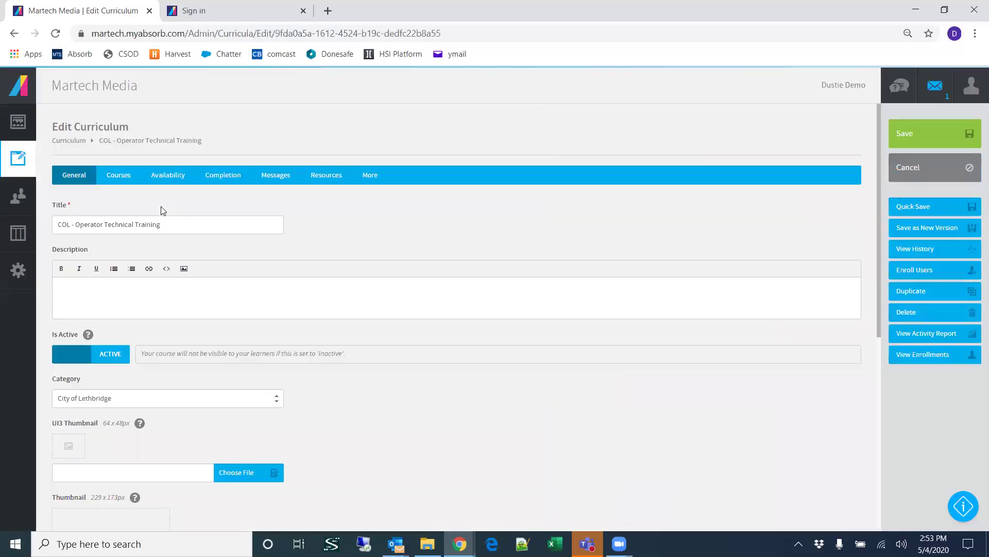
# Step: Turn on automatic enrollment with a Group rule for System Administrators and Managers
pyautogui.click(165, 176)
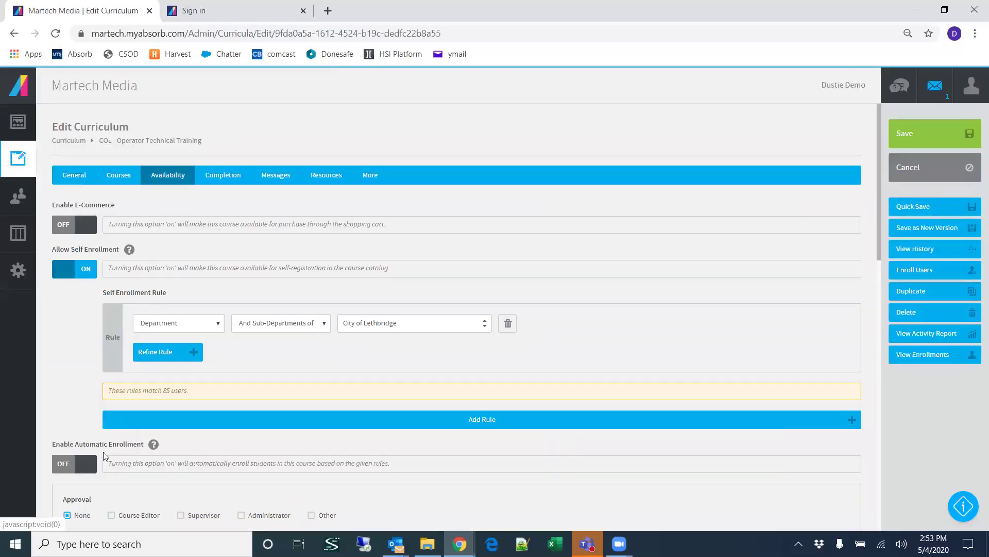
pyautogui.click(81, 464)
pyautogui.scroll(-4, 208, 420)
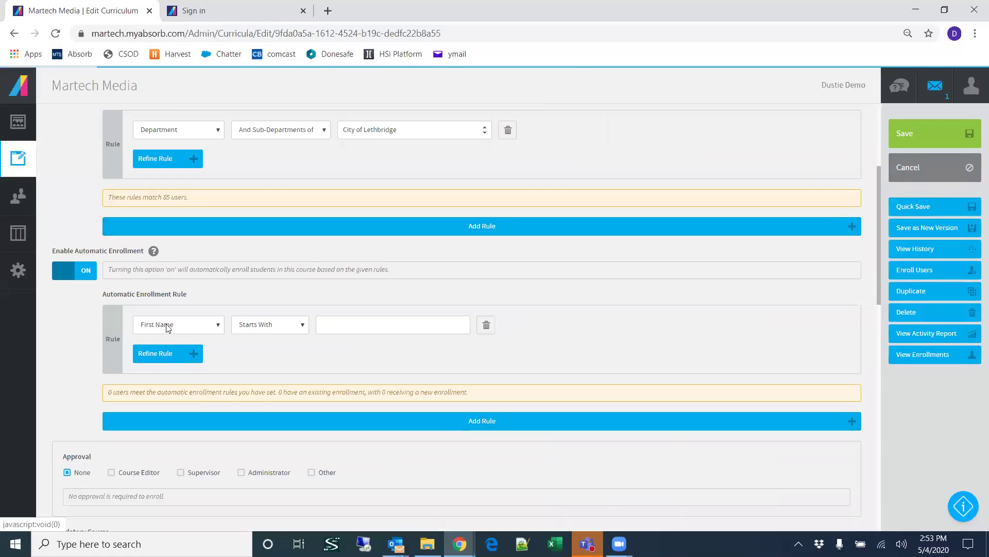
pyautogui.click(159, 326)
pyautogui.scroll(-1, 148, 265)
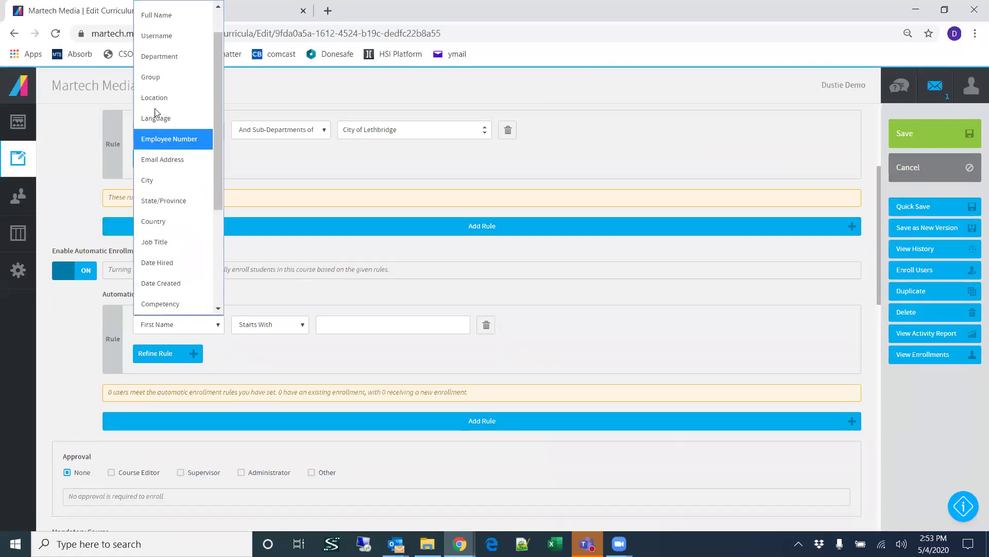
pyautogui.click(157, 78)
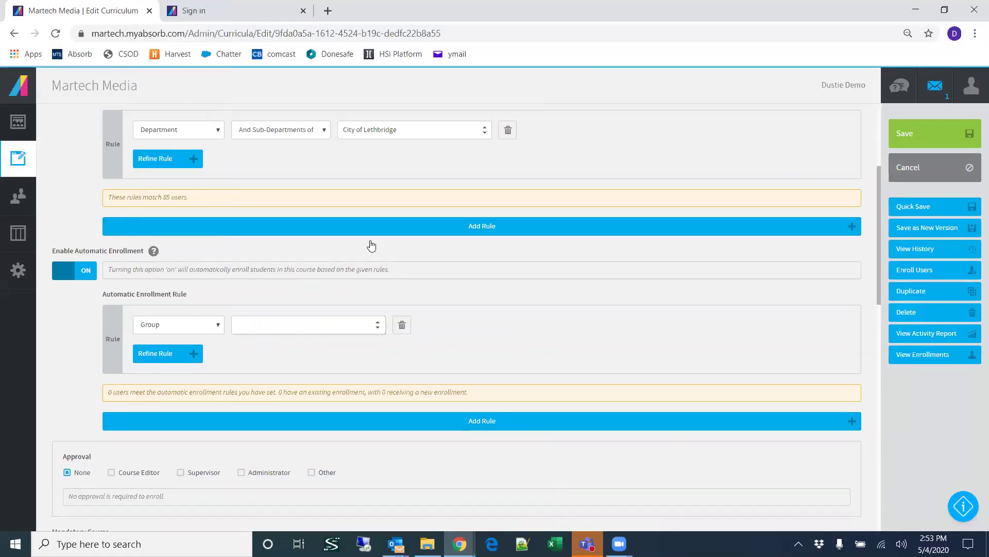
pyautogui.click(267, 331)
pyautogui.click(258, 436)
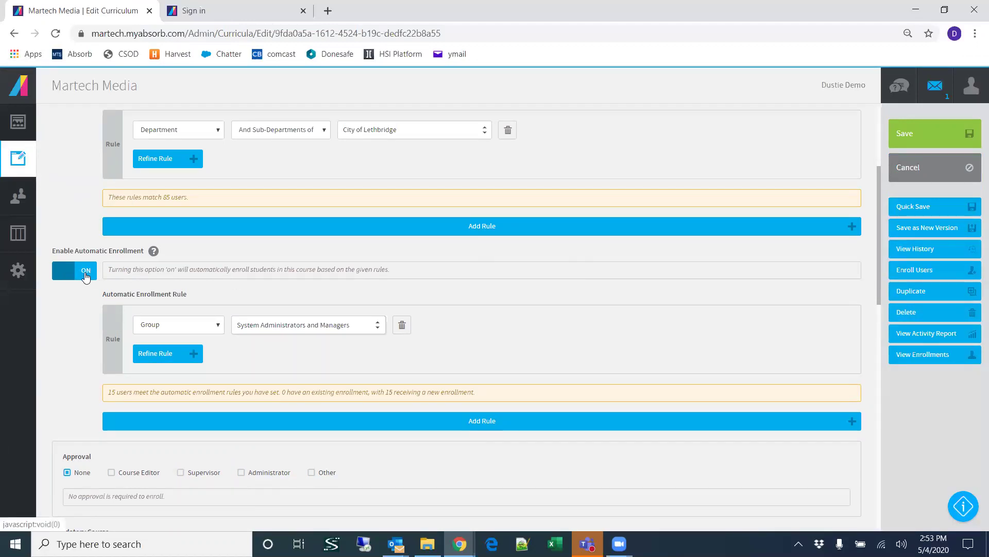
# Step: Change the rule to Date Hired after 04/01/2020, then cancel without saving
pyautogui.click(150, 325)
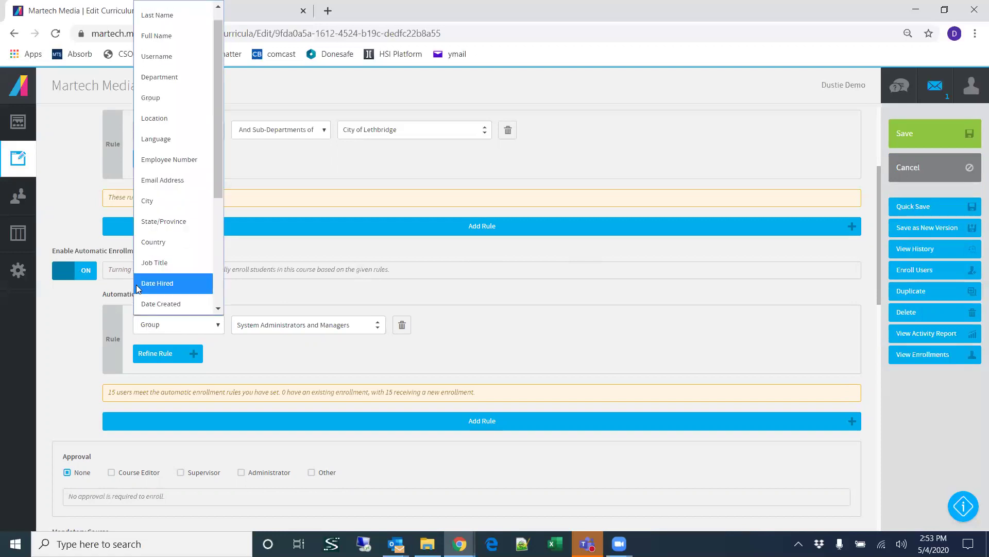
pyautogui.moveTo(216, 168); pyautogui.dragTo(211, 130)
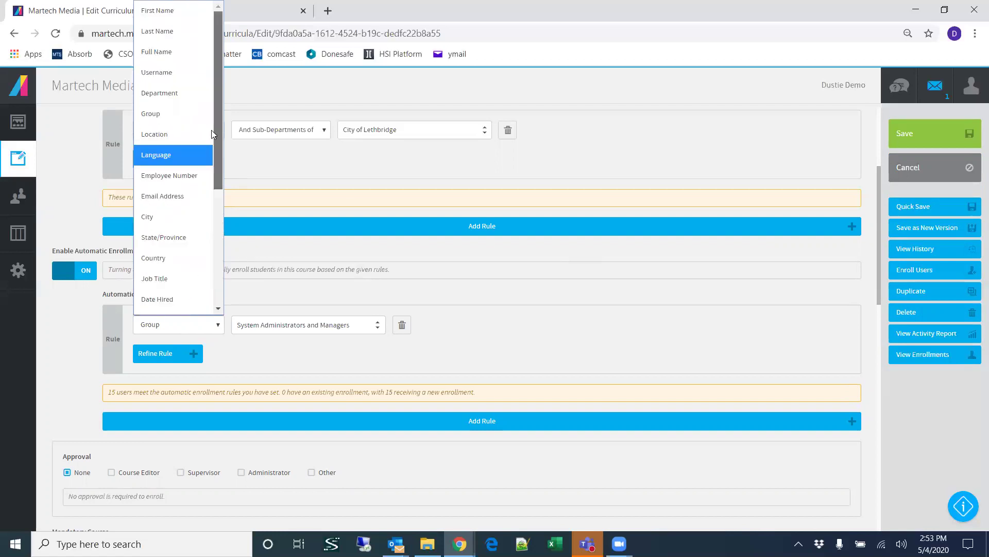
pyautogui.scroll(-1, 210, 156)
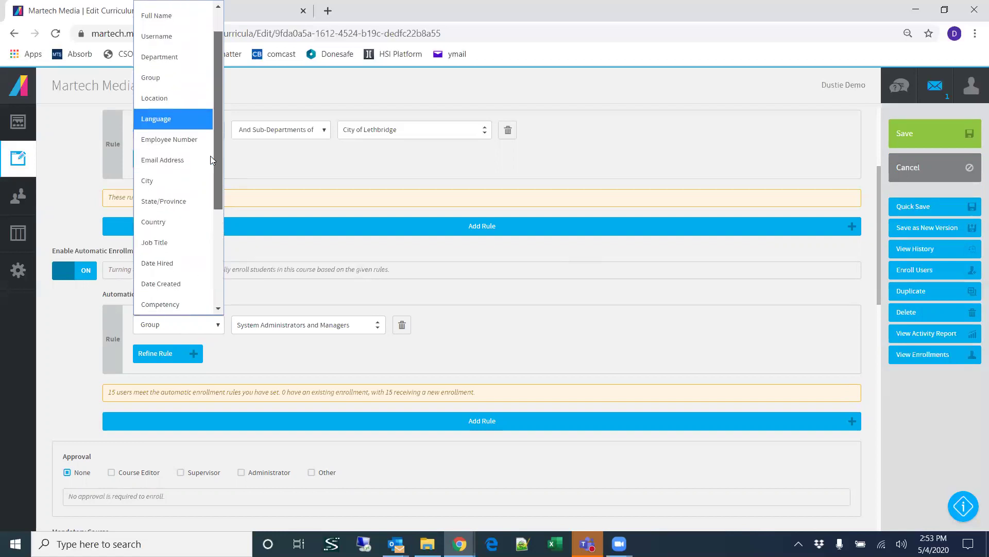
pyautogui.click(177, 270)
pyautogui.click(299, 352)
pyautogui.click(346, 378)
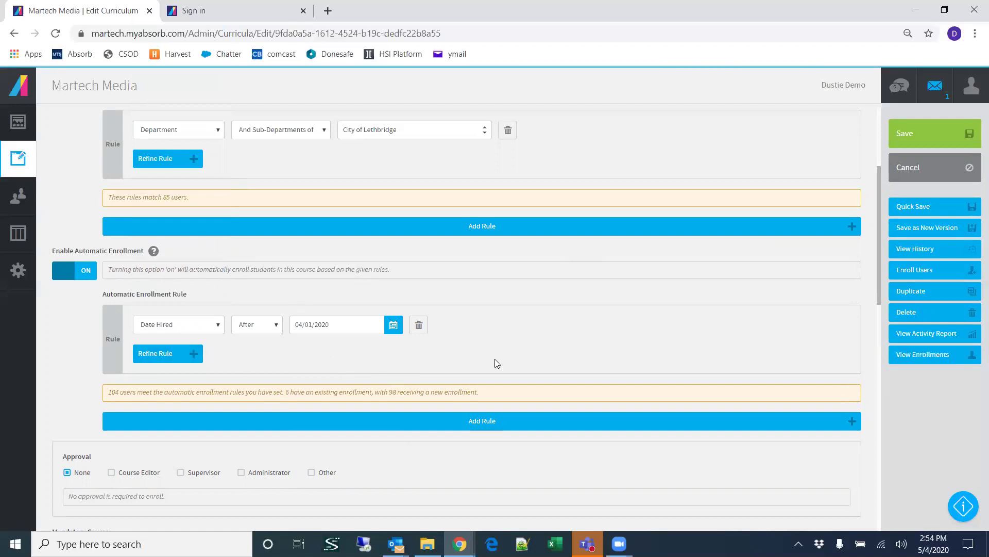
pyautogui.scroll(-1, 573, 346)
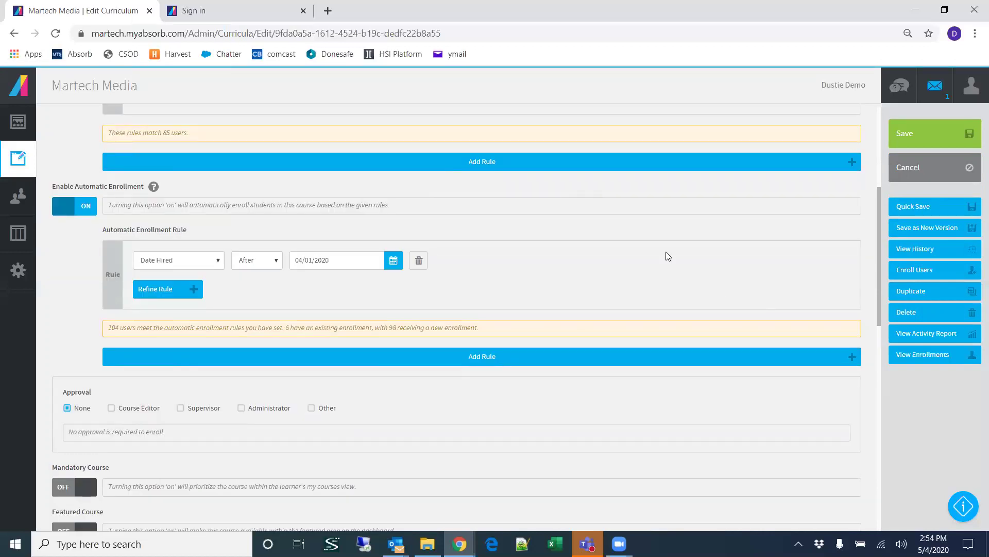
pyautogui.click(923, 171)
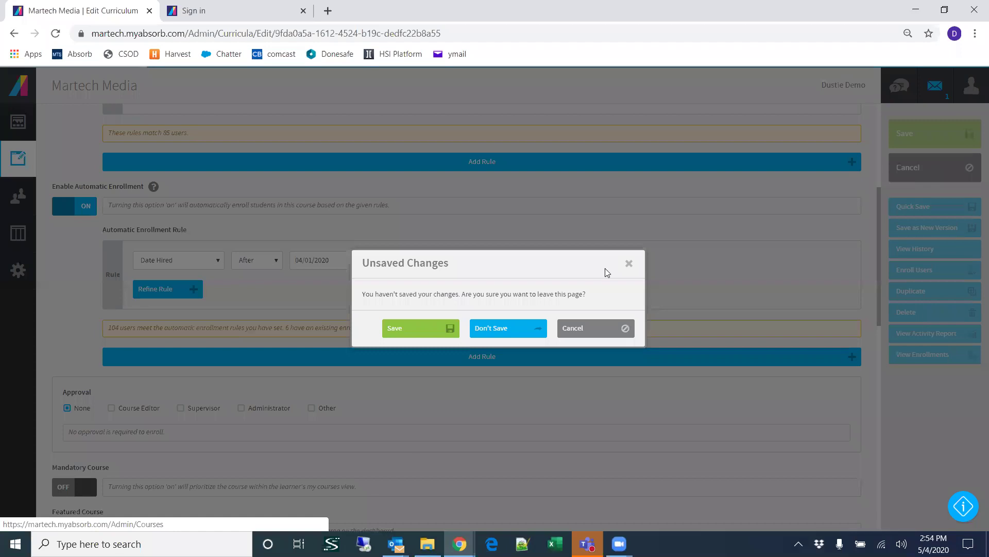
pyautogui.click(488, 328)
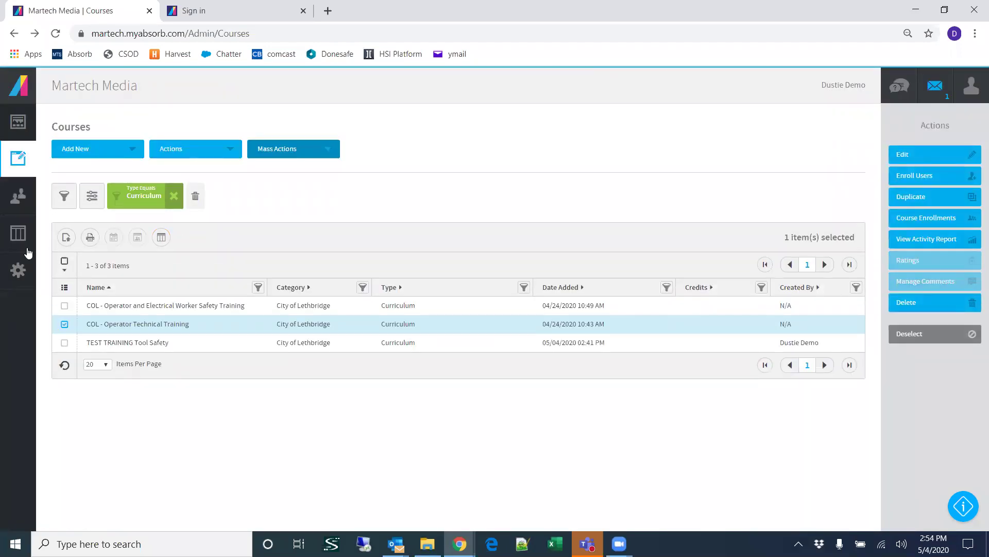
# Step: Open the Users list and edit the first user's record
pyautogui.click(19, 198)
pyautogui.click(55, 120)
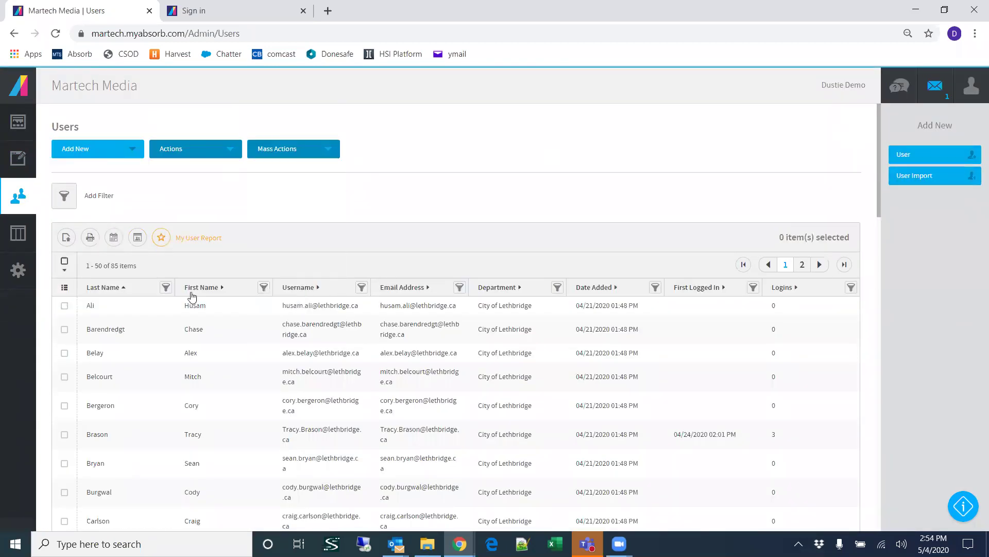
pyautogui.click(171, 308)
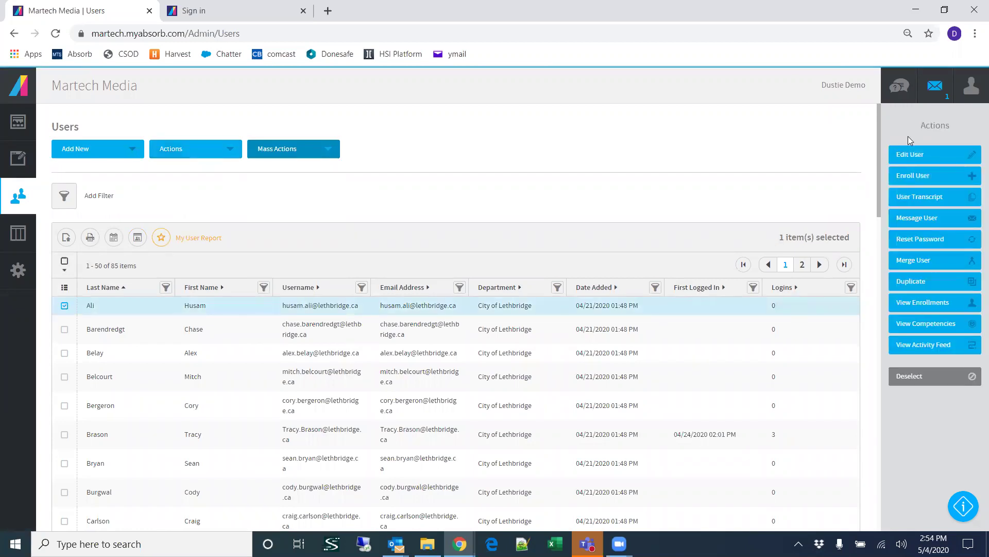
pyautogui.click(923, 155)
pyautogui.scroll(-3, 376, 391)
pyautogui.scroll(3, 376, 391)
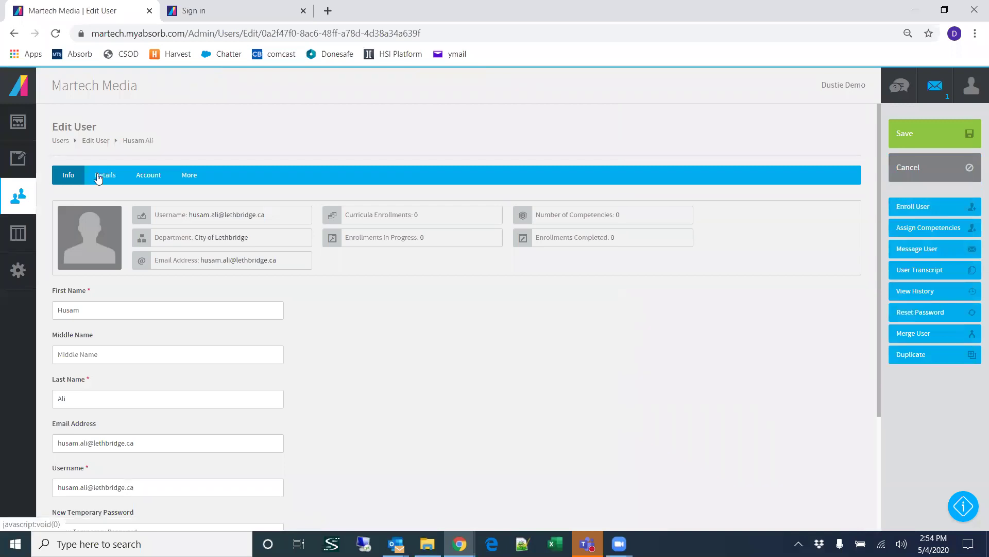
# Step: Review the user's profile fields and supervisor options unchanged, then return to Users
pyautogui.click(98, 176)
pyautogui.scroll(-8, 283, 394)
pyautogui.scroll(-4, 283, 395)
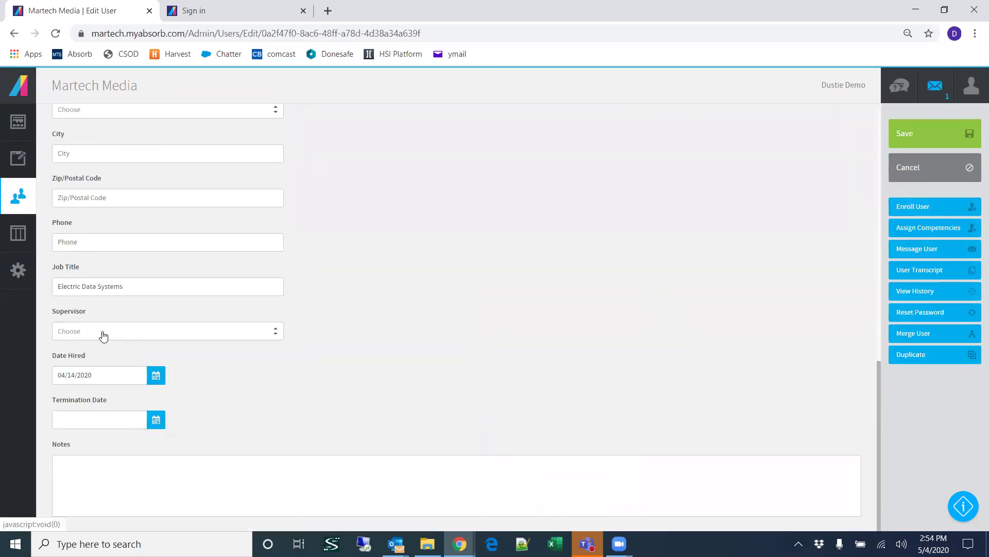
pyautogui.click(103, 334)
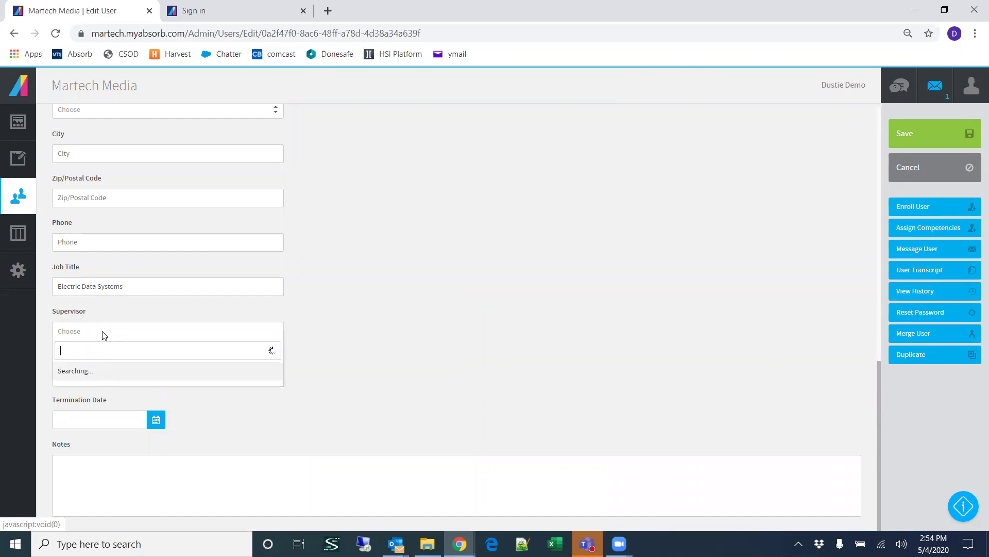
pyautogui.click(376, 382)
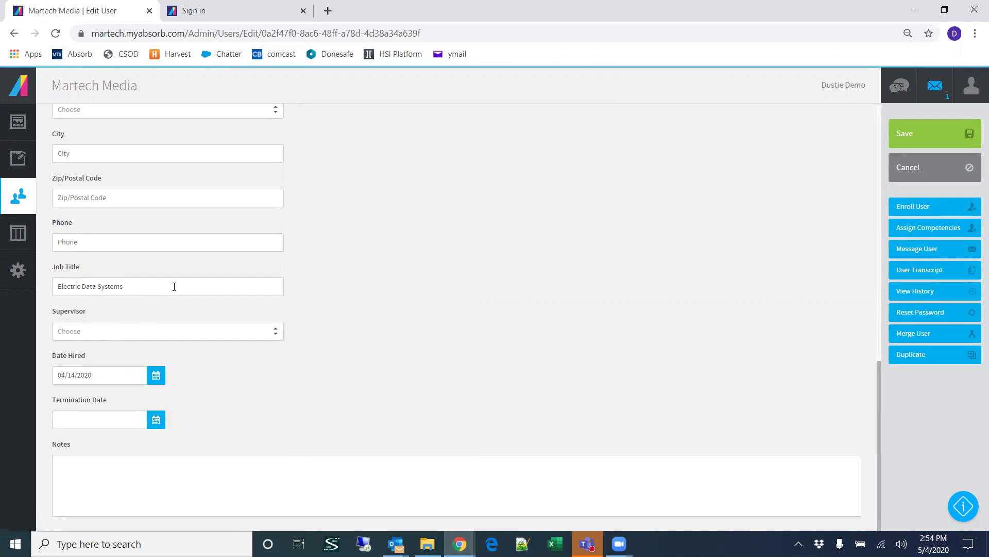
pyautogui.scroll(1, 150, 293)
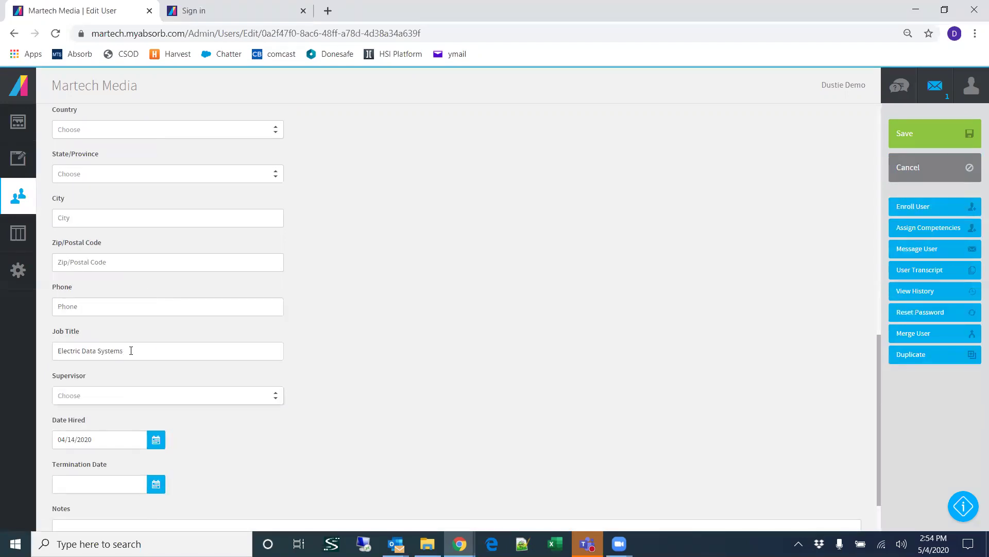
pyautogui.scroll(8, 134, 352)
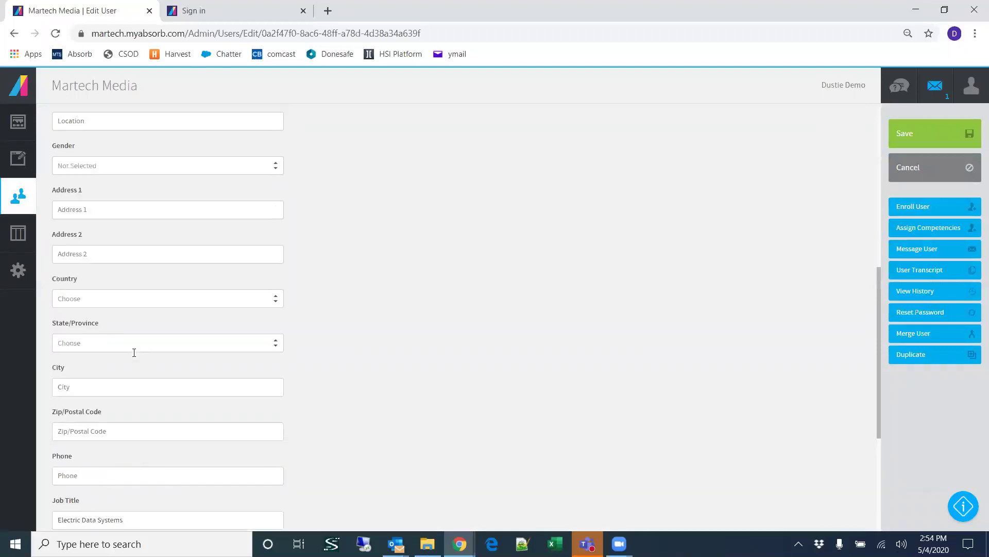
pyautogui.click(31, 203)
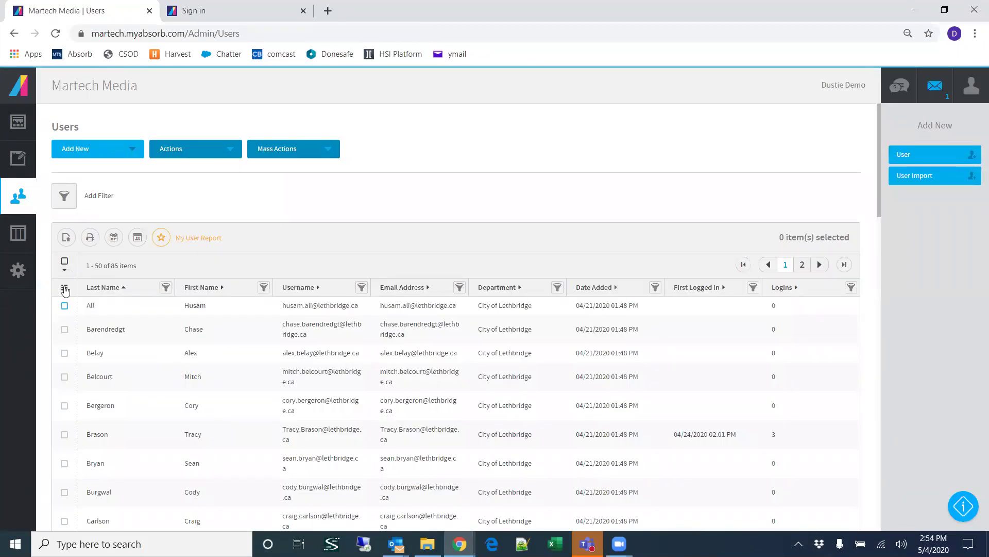
# Step: Add the Job Title column to the users grid and save the grid layout
pyautogui.click(64, 287)
pyautogui.scroll(-3, 85, 401)
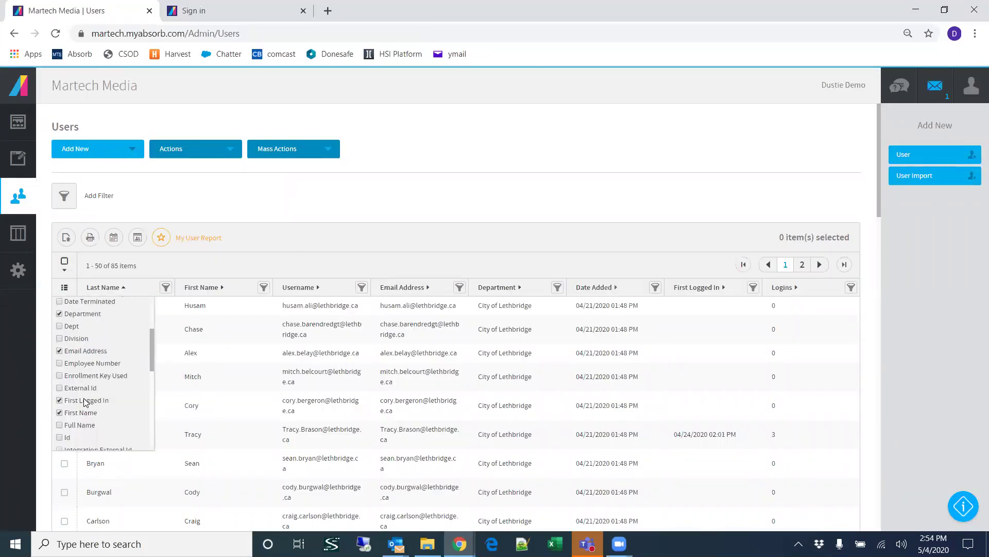
pyautogui.scroll(-2, 59, 418)
pyautogui.click(59, 410)
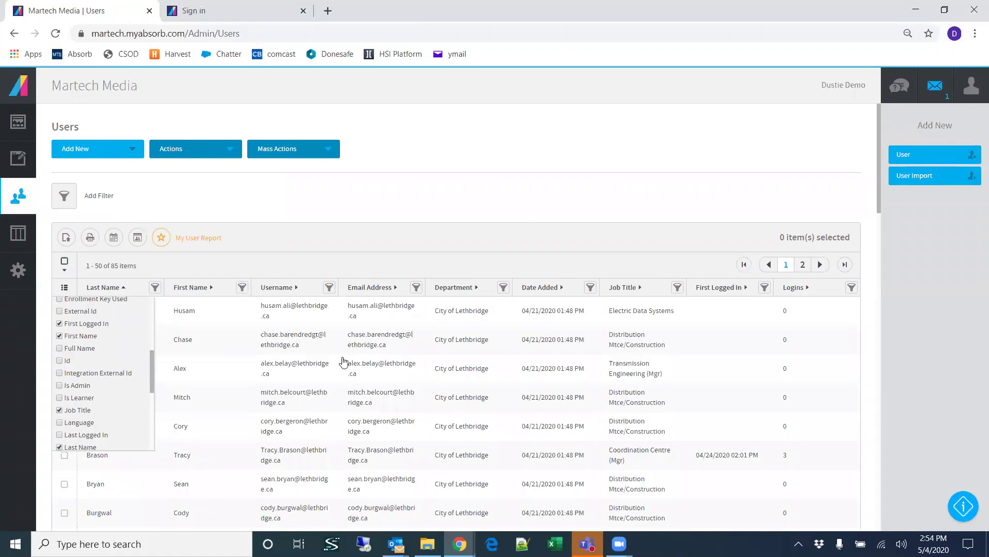
pyautogui.click(164, 245)
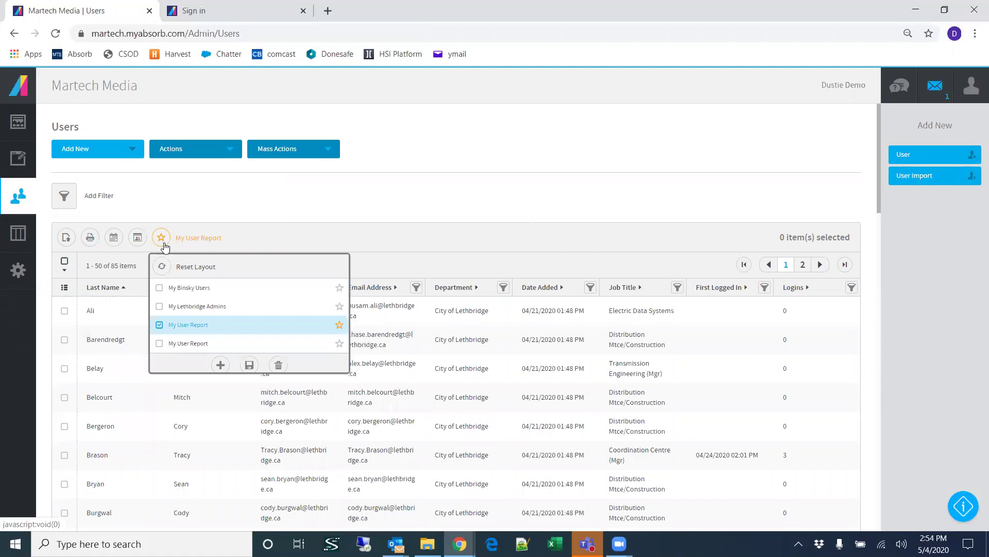
pyautogui.click(249, 365)
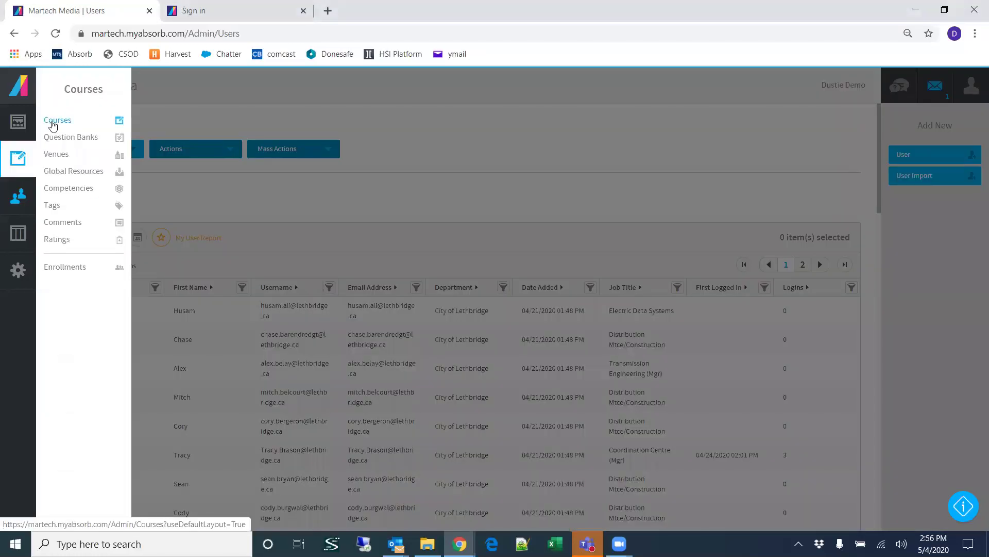
# Step: Start a new online course and add an Object learning object to Chapter 1
pyautogui.click(54, 121)
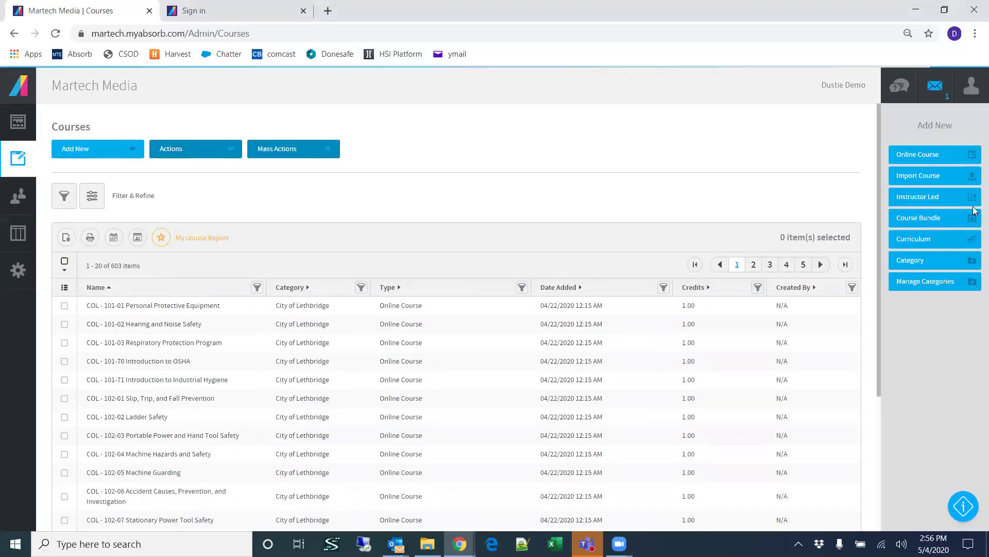
pyautogui.click(927, 162)
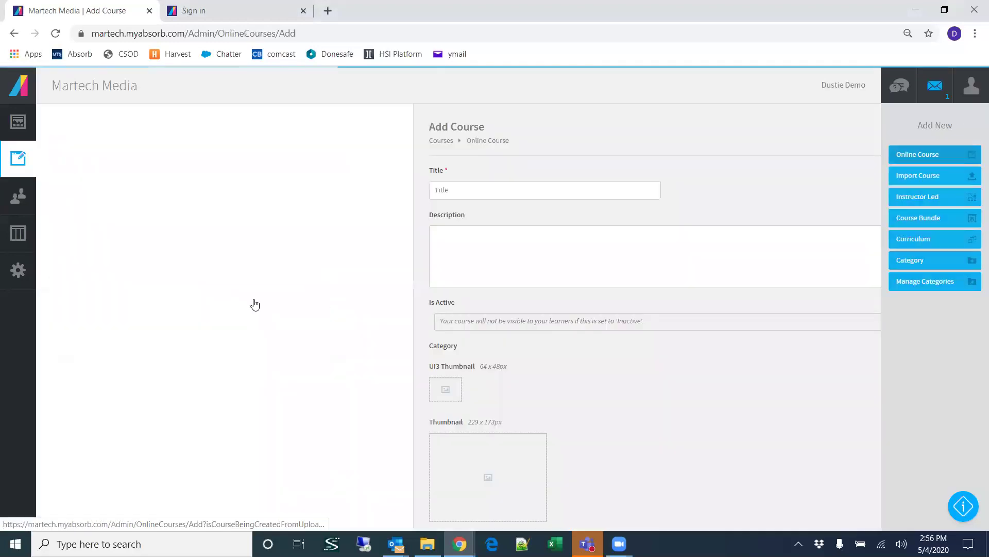
pyautogui.click(112, 176)
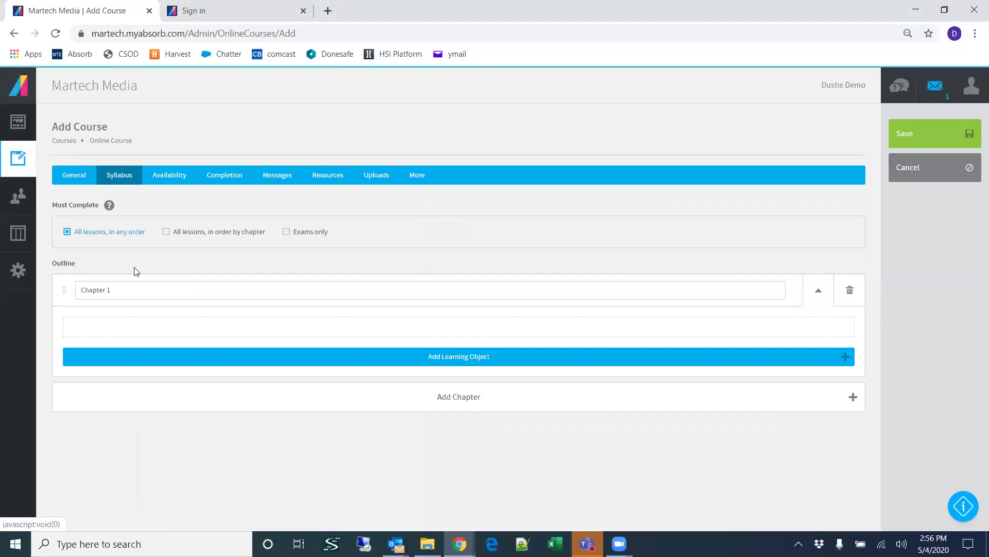
pyautogui.click(400, 362)
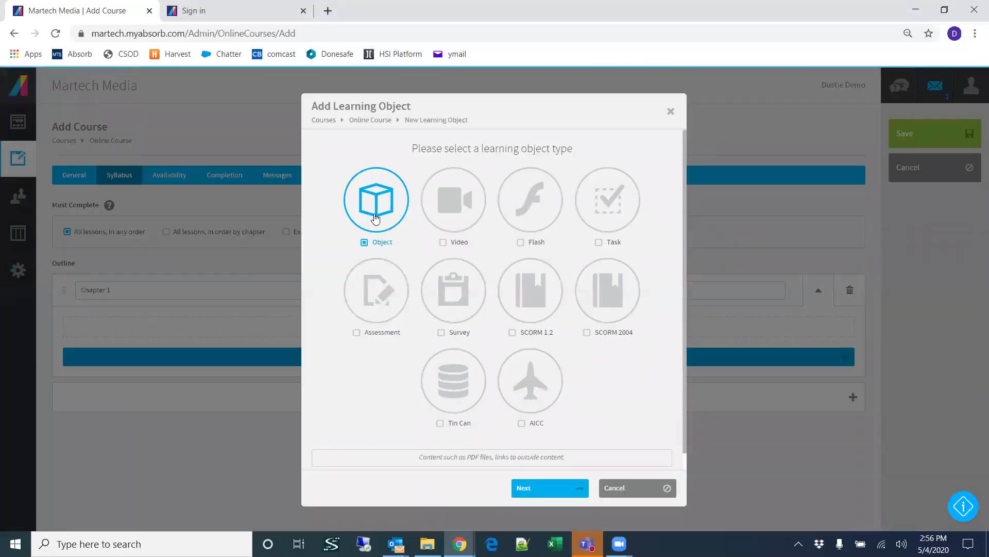
pyautogui.click(543, 490)
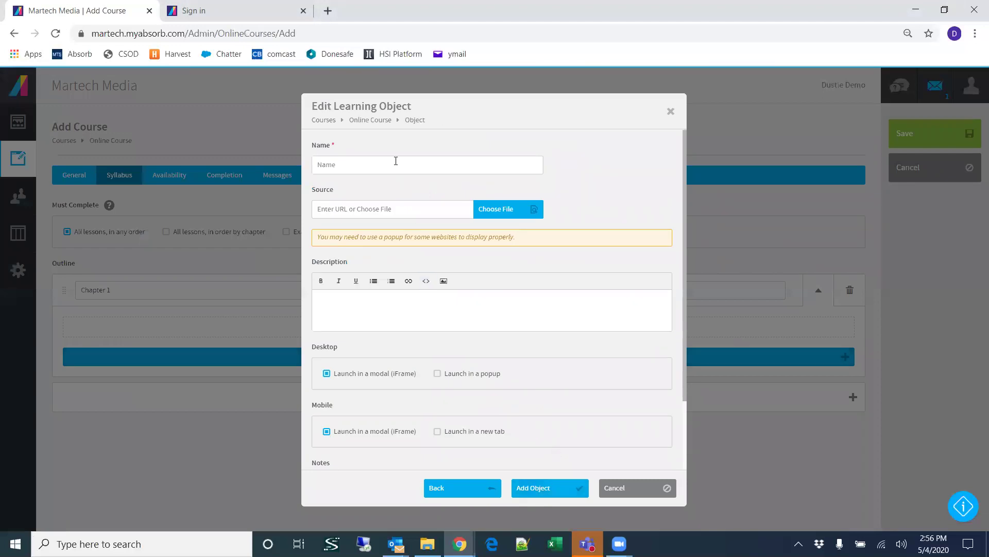
# Step: Close the file manager without a file, discarding the learning object and course
pyautogui.click(504, 209)
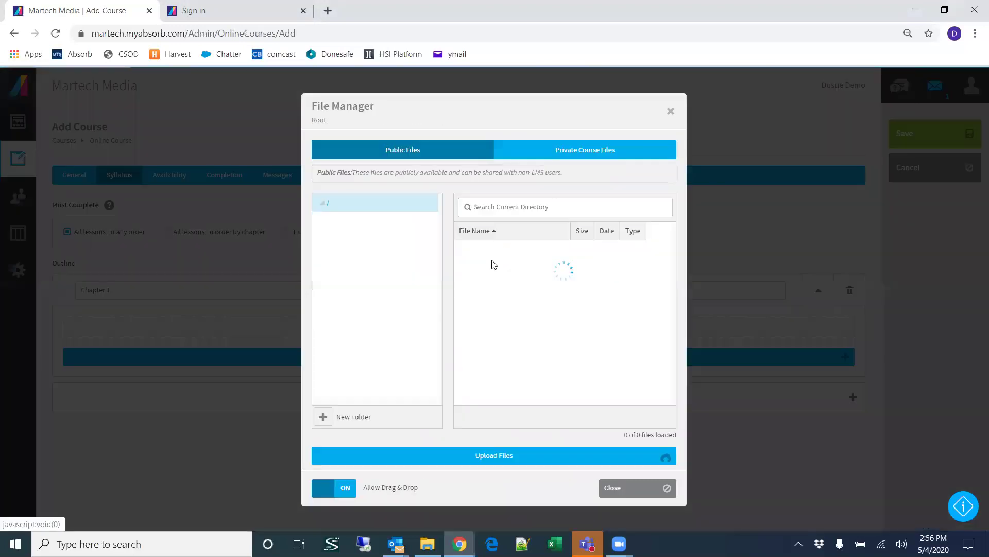
pyautogui.click(624, 488)
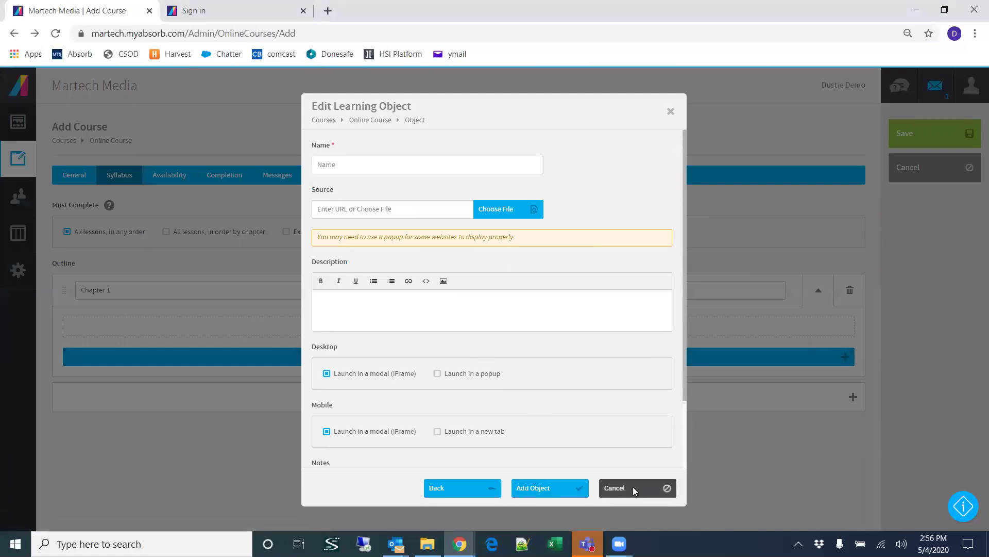
pyautogui.click(633, 486)
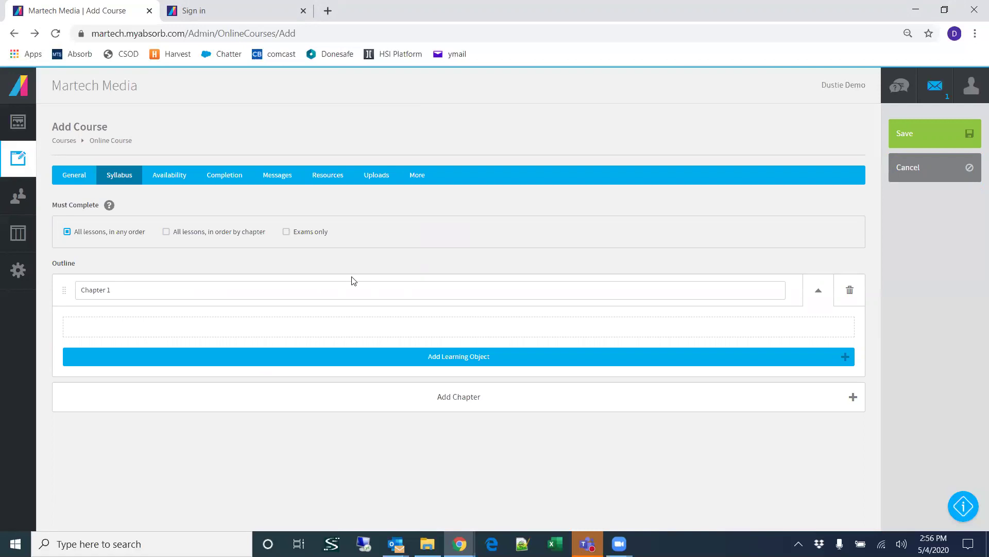
pyautogui.click(918, 177)
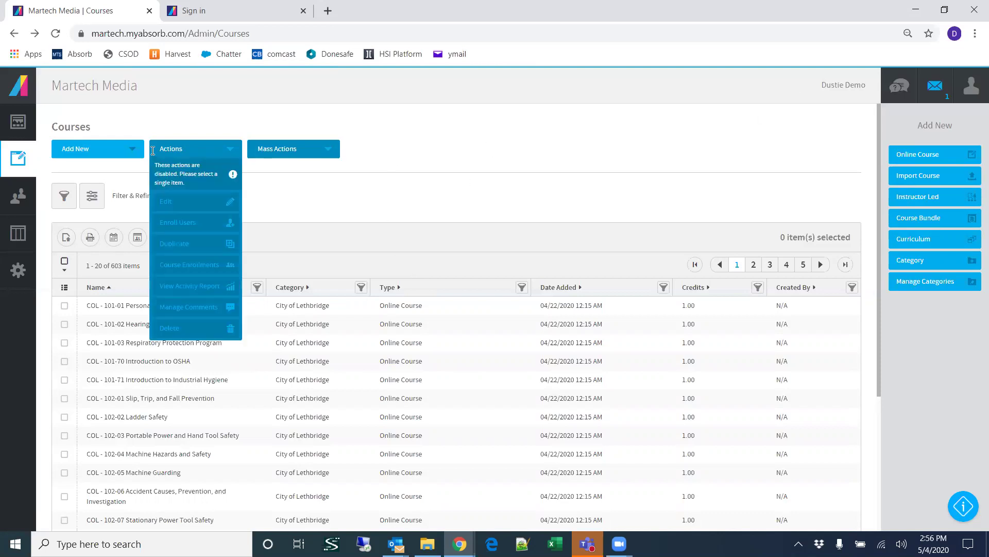
# Step: Start a new online course and begin adding an Assessment to Chapter 1 of its syllabus
pyautogui.click(930, 152)
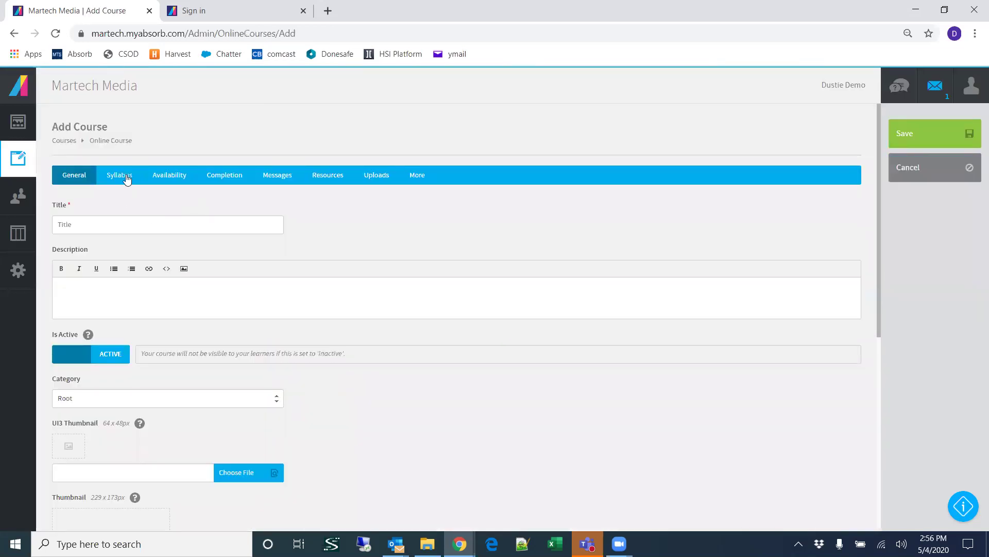
pyautogui.click(126, 177)
pyautogui.click(468, 356)
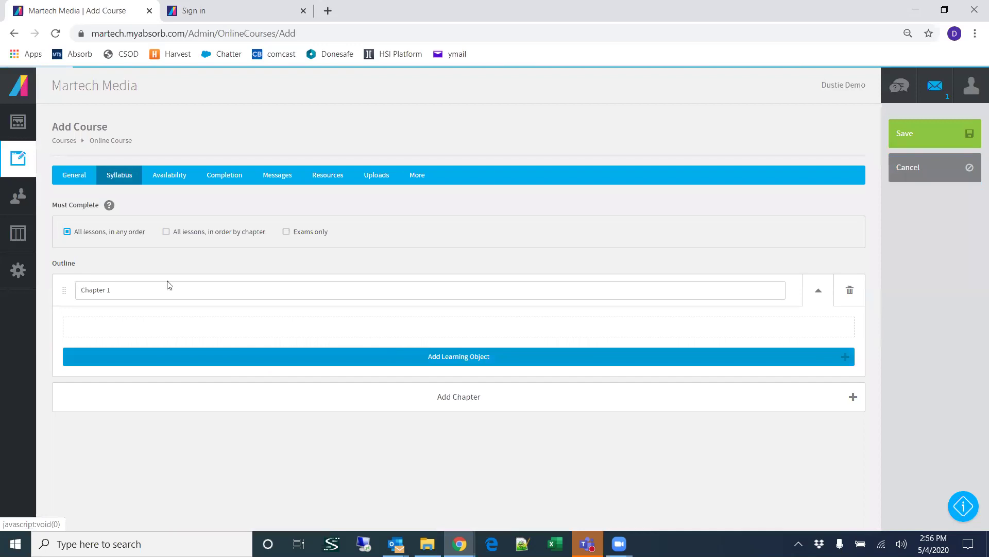
pyautogui.click(388, 315)
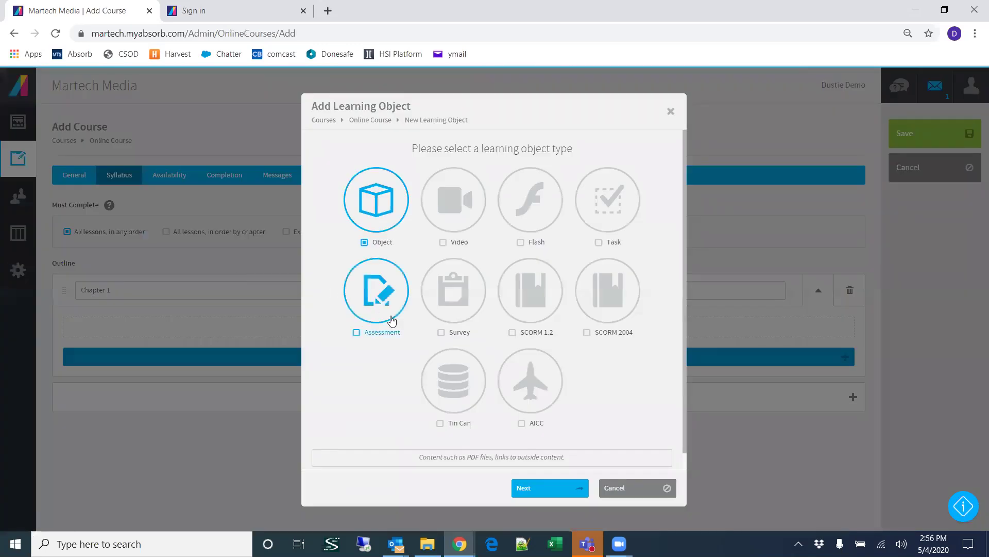
pyautogui.click(556, 488)
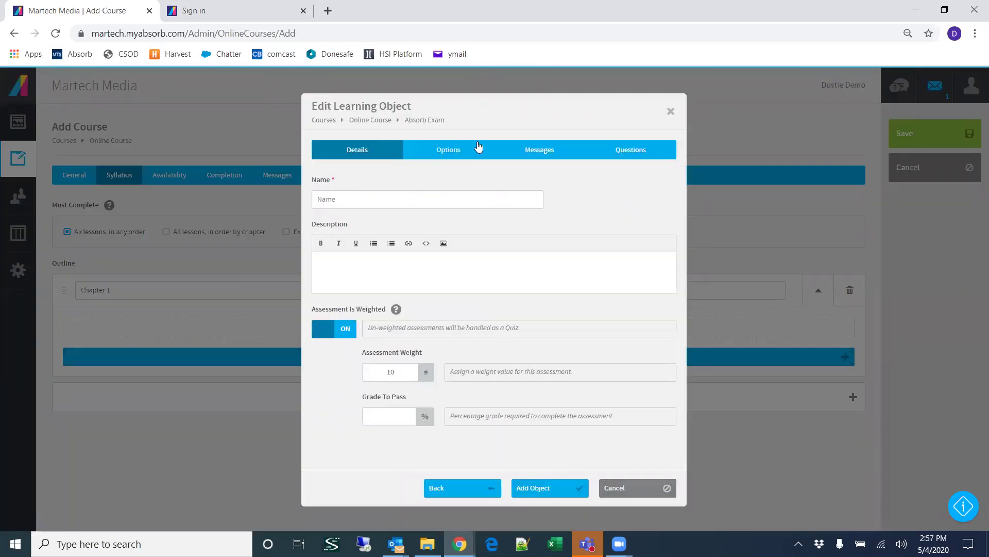
# Step: Review the assessment's Options, Messages and Questions tabs, then cancel without adding it
pyautogui.click(447, 151)
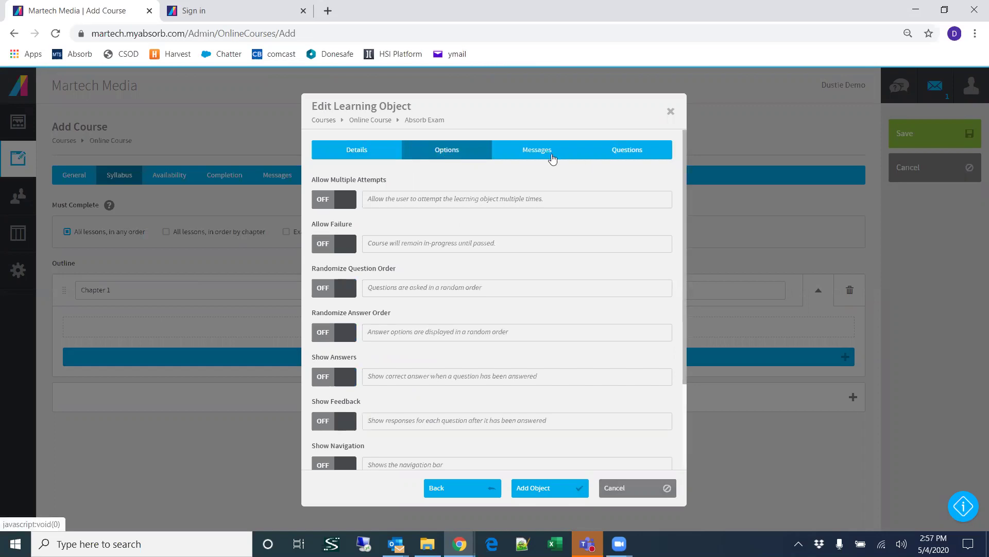
pyautogui.click(549, 154)
pyautogui.click(628, 152)
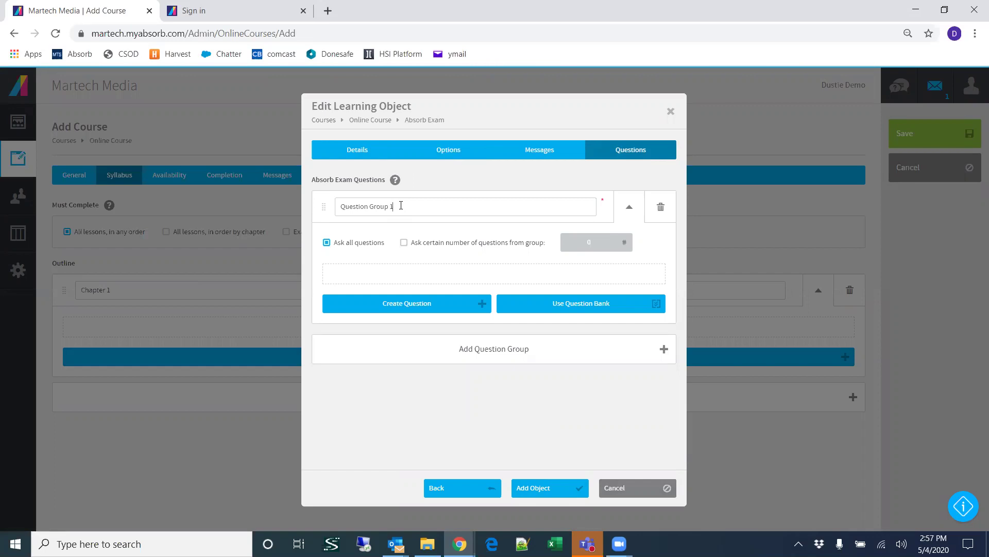
pyautogui.click(452, 205)
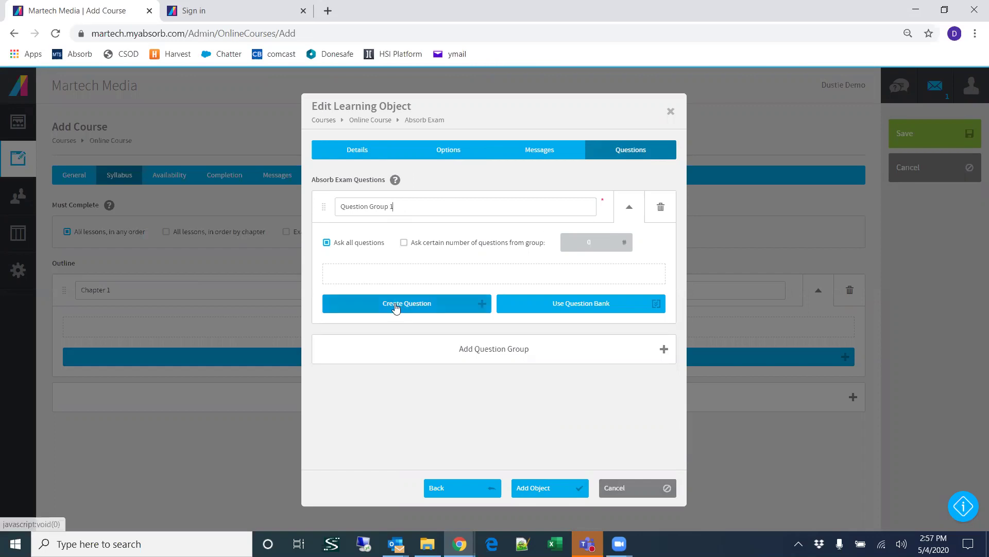
pyautogui.click(538, 149)
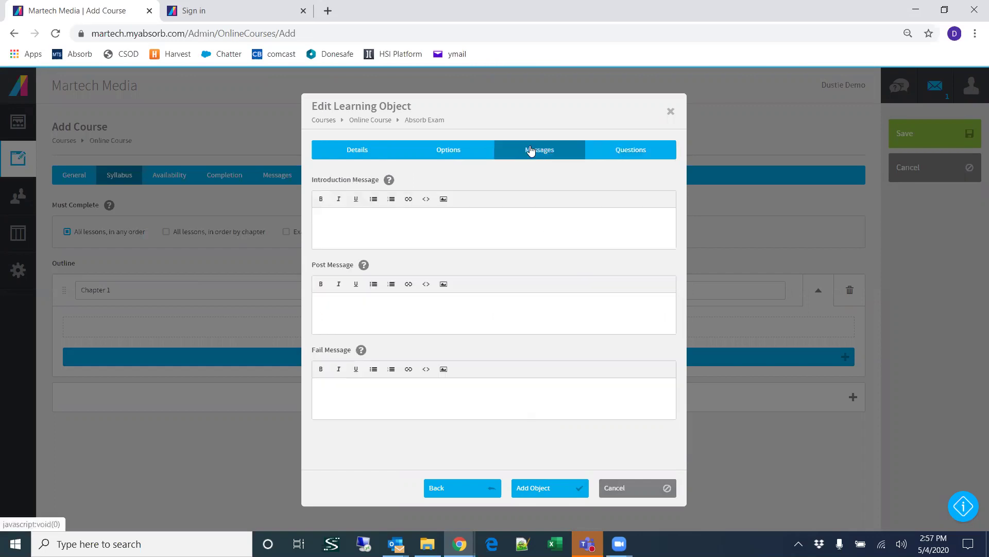
pyautogui.click(477, 151)
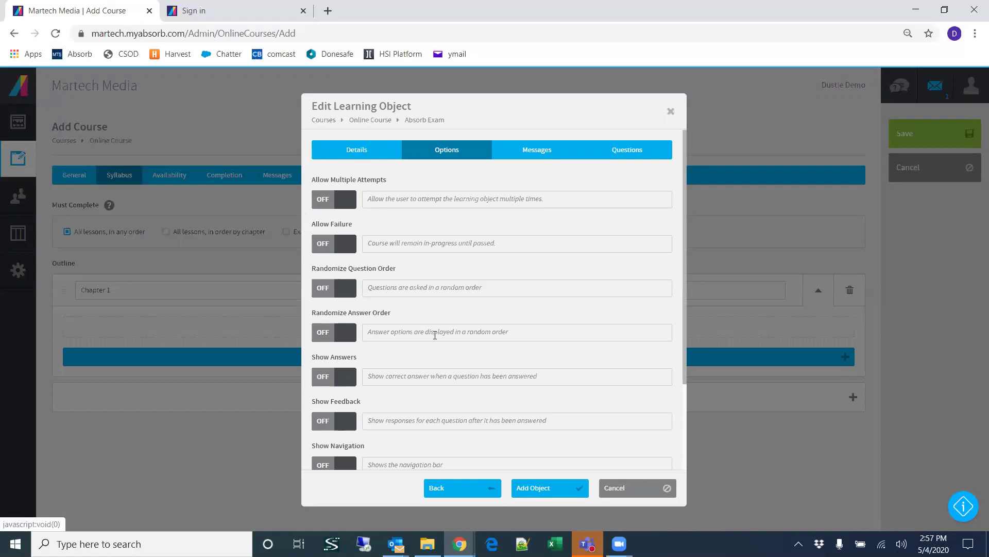
pyautogui.scroll(-2, 434, 340)
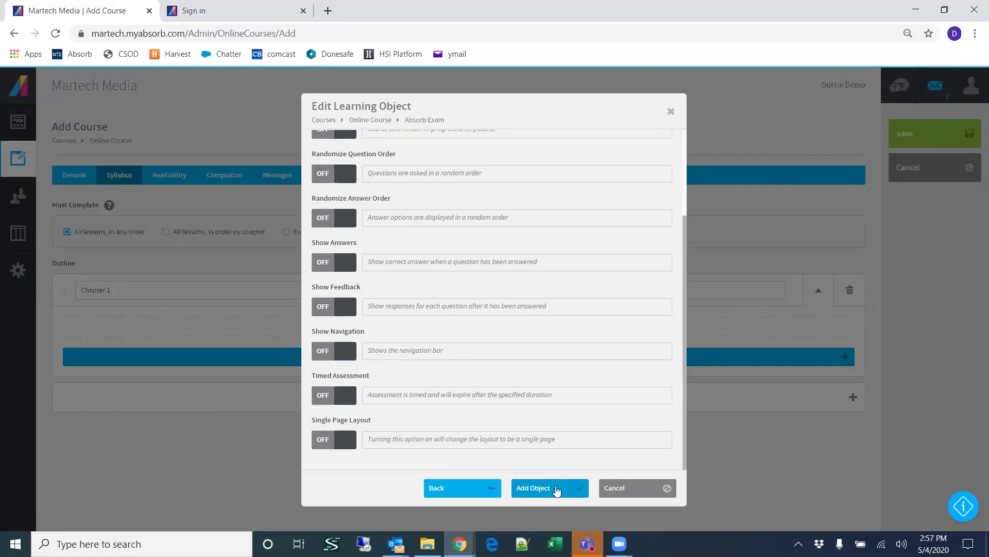
pyautogui.click(622, 488)
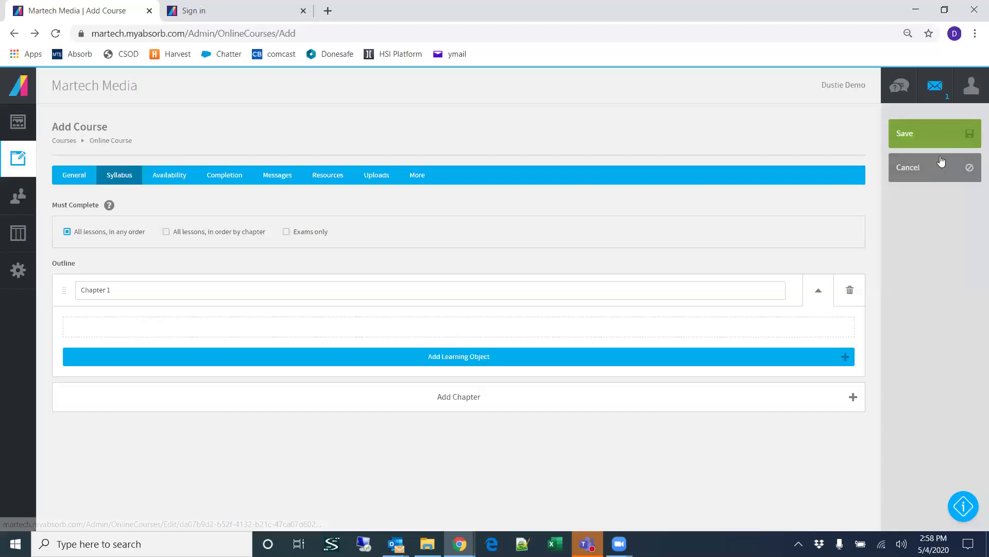
# Step: Cancel the unsaved draft course to return to the 603-item Courses list
pyautogui.click(945, 176)
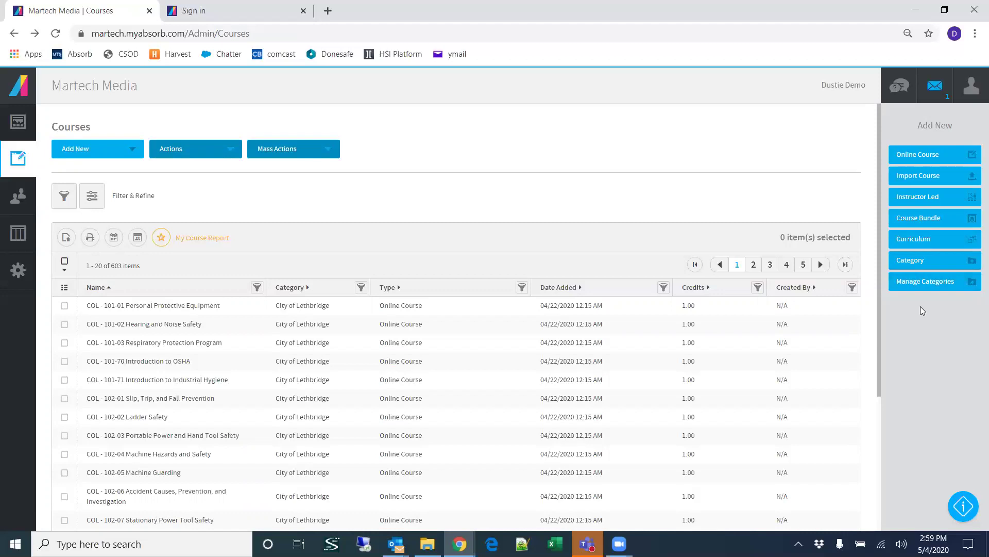
# Step: Launch the Absorb Assistant's 'How to Create a Department' onboarding guide and dismiss its introduction
pyautogui.click(964, 506)
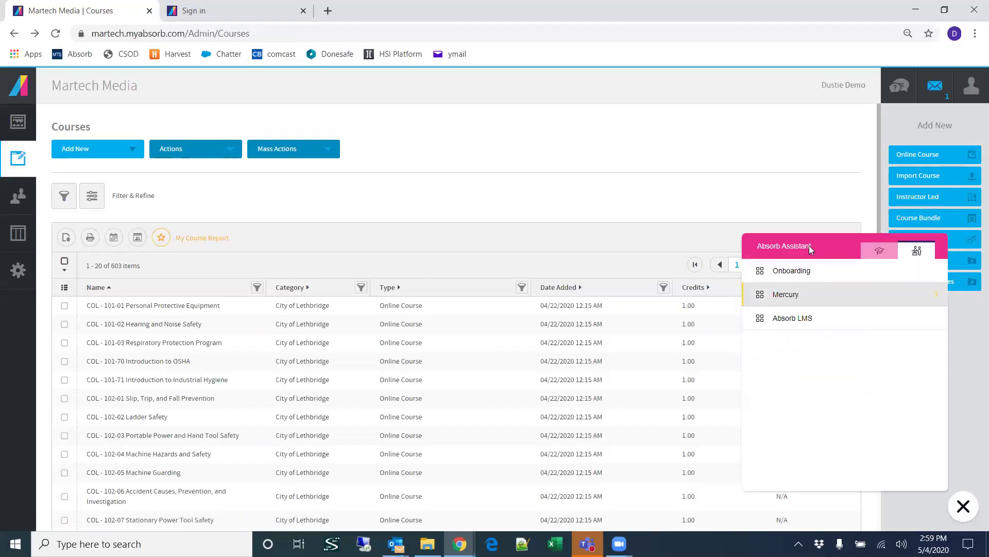
pyautogui.click(788, 273)
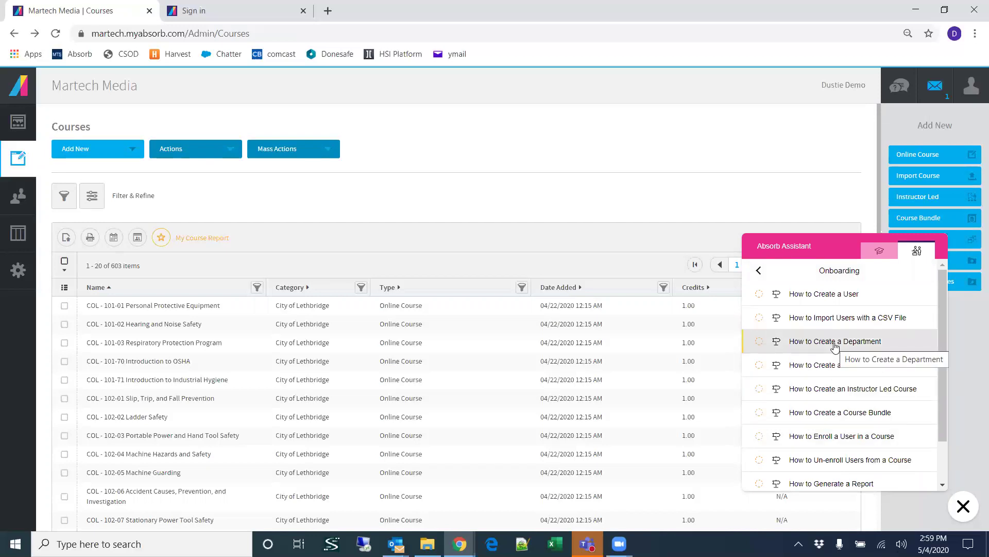
pyautogui.click(835, 344)
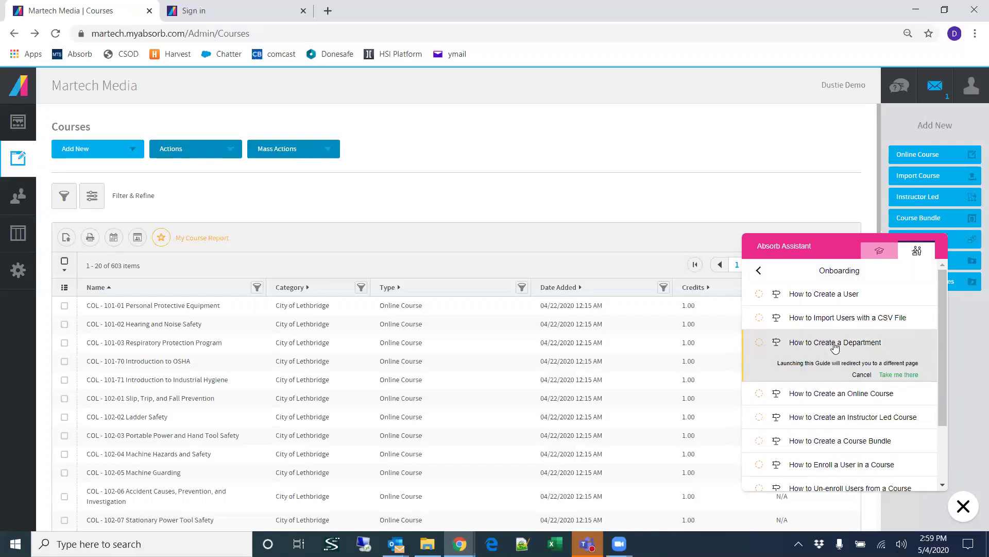
pyautogui.click(902, 375)
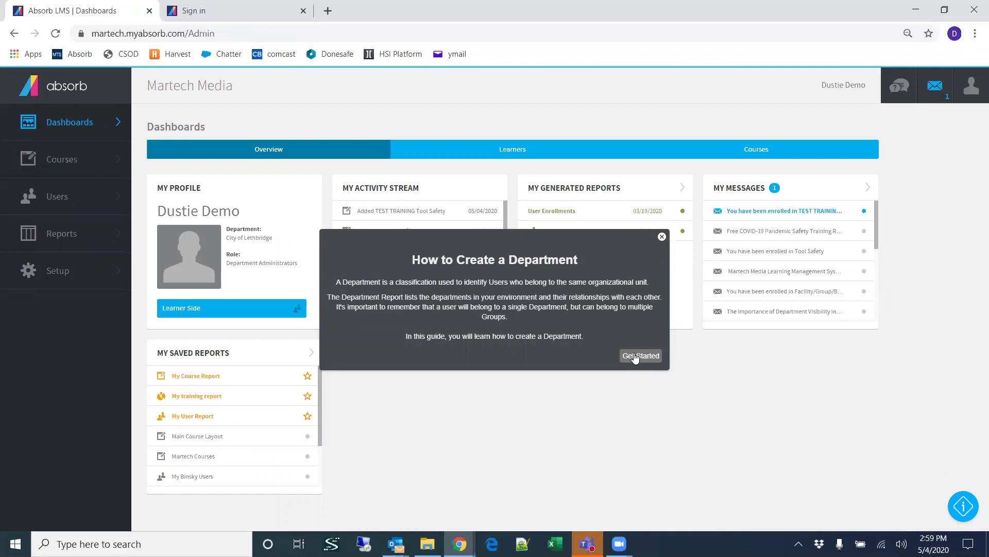
pyautogui.click(661, 237)
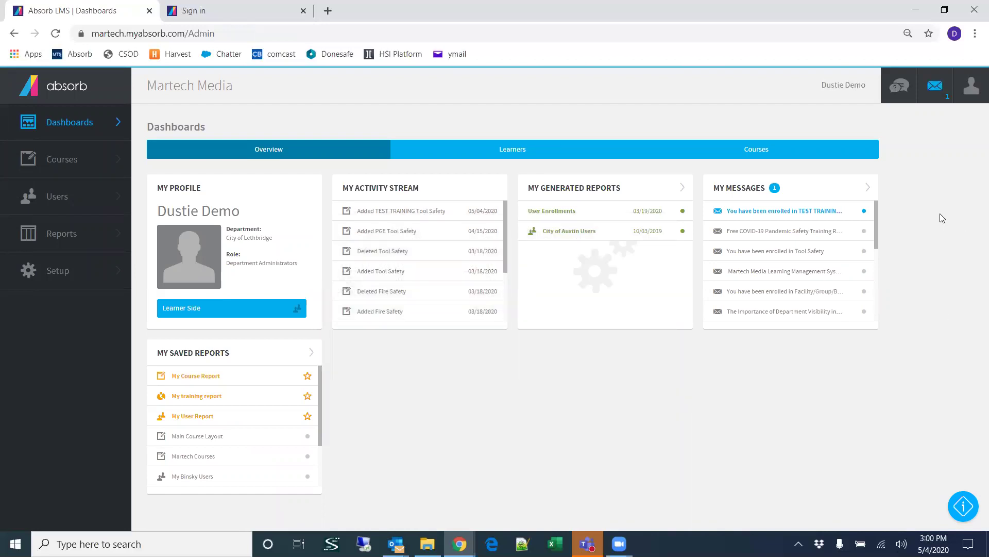
# Step: Open Absorb Academy in a new tab from the Help & Support menu
pyautogui.click(901, 102)
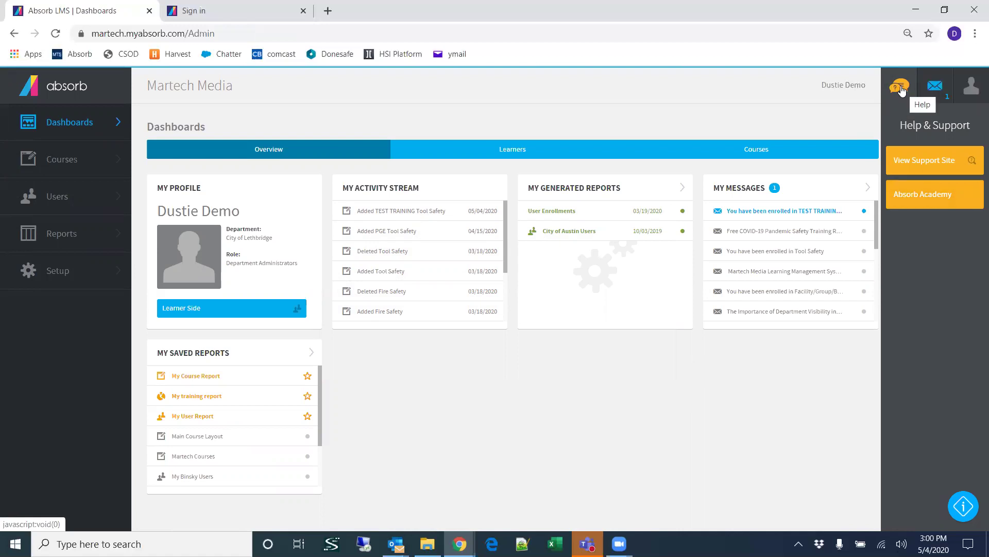
pyautogui.click(918, 200)
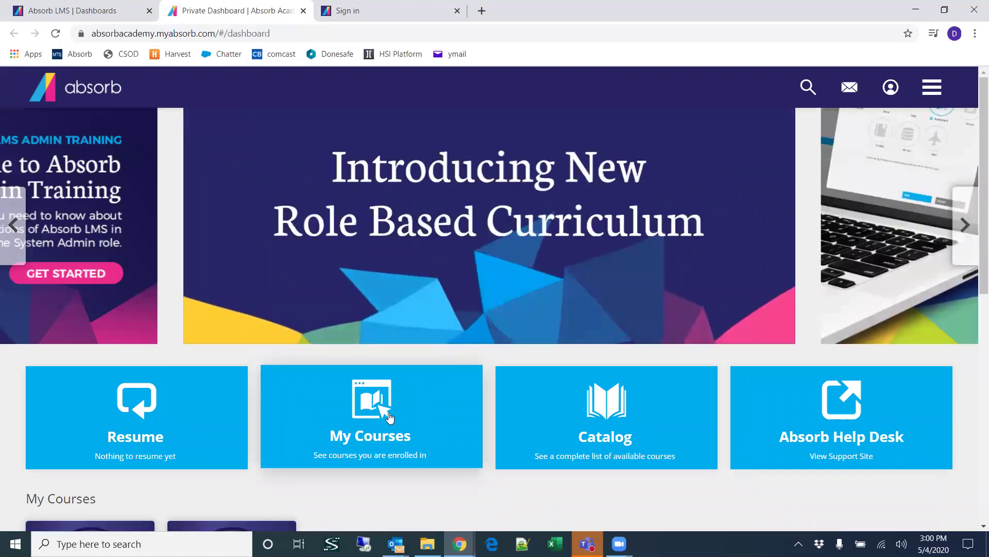
# Step: Open the Absorb LMS Admin Training curriculum and enroll in Admin Interface - Instructor/Reporter
pyautogui.scroll(-6, 375, 430)
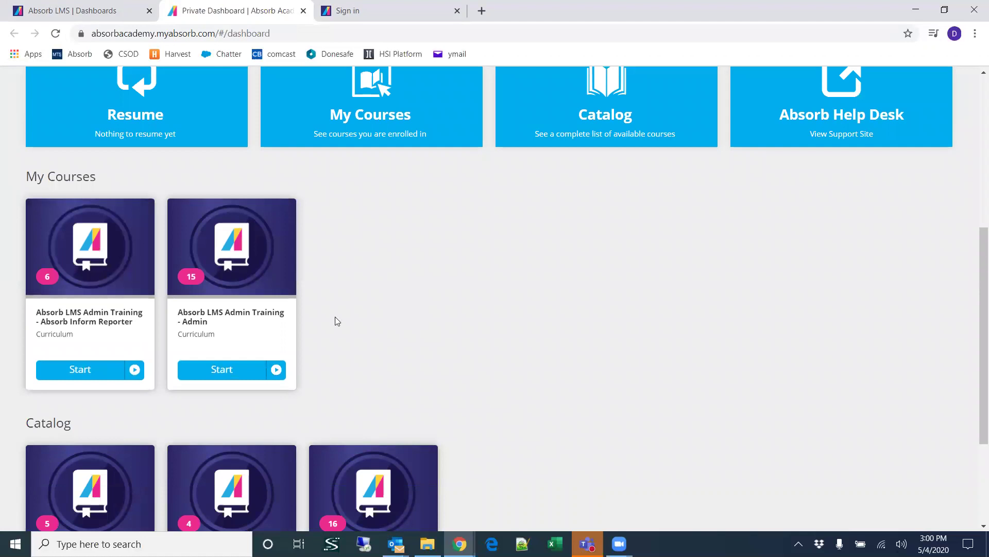
pyautogui.click(99, 321)
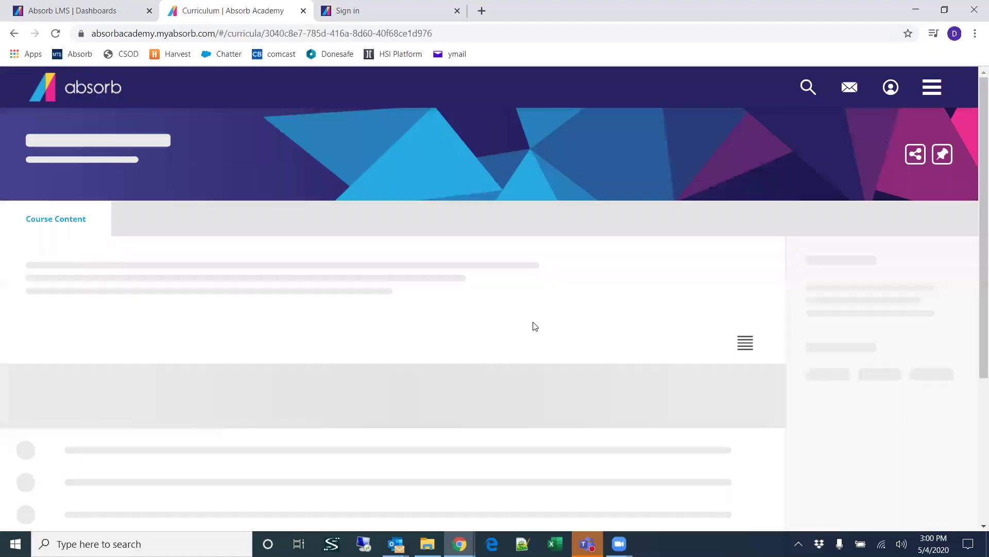
pyautogui.scroll(-2, 531, 340)
pyautogui.scroll(-3, 532, 337)
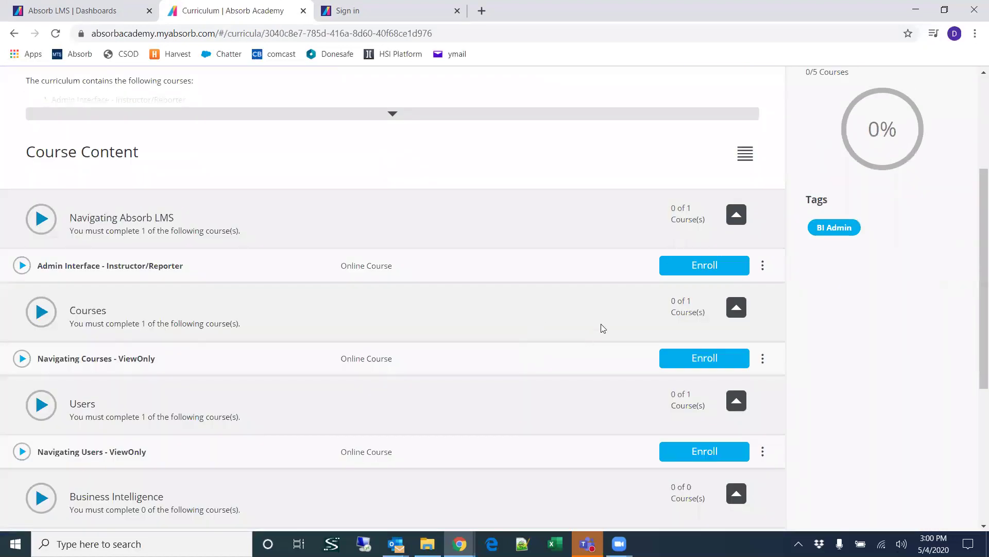
pyautogui.click(697, 267)
# Step: Enroll in Navigating Users - ViewOnly and start its Navigating Users lesson
pyautogui.scroll(-5, 215, 386)
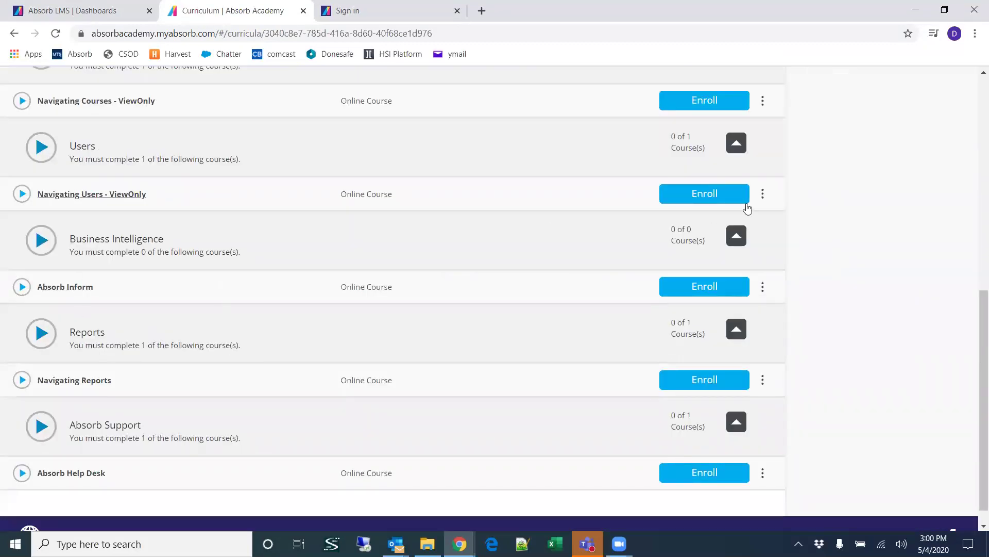
pyautogui.click(712, 195)
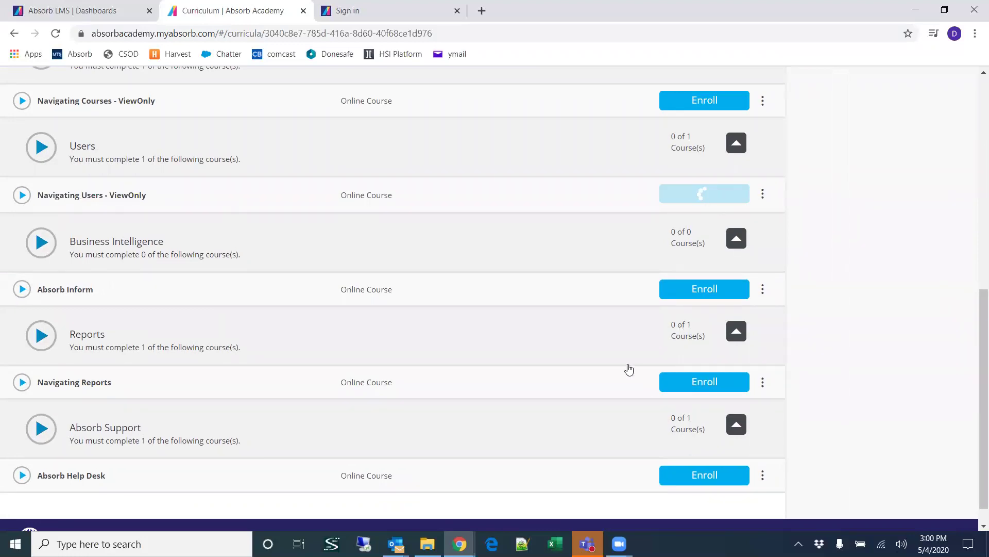
pyautogui.click(702, 196)
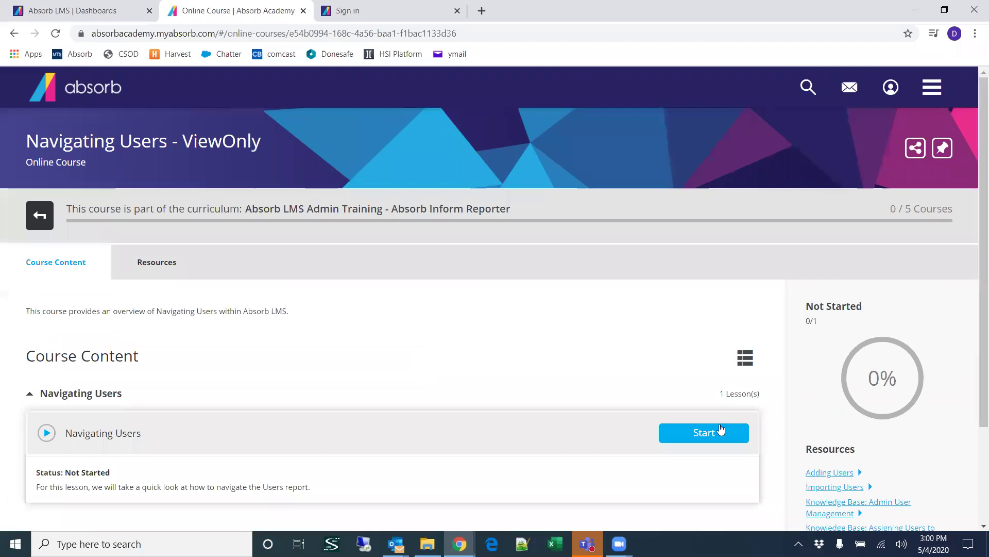
pyautogui.click(720, 430)
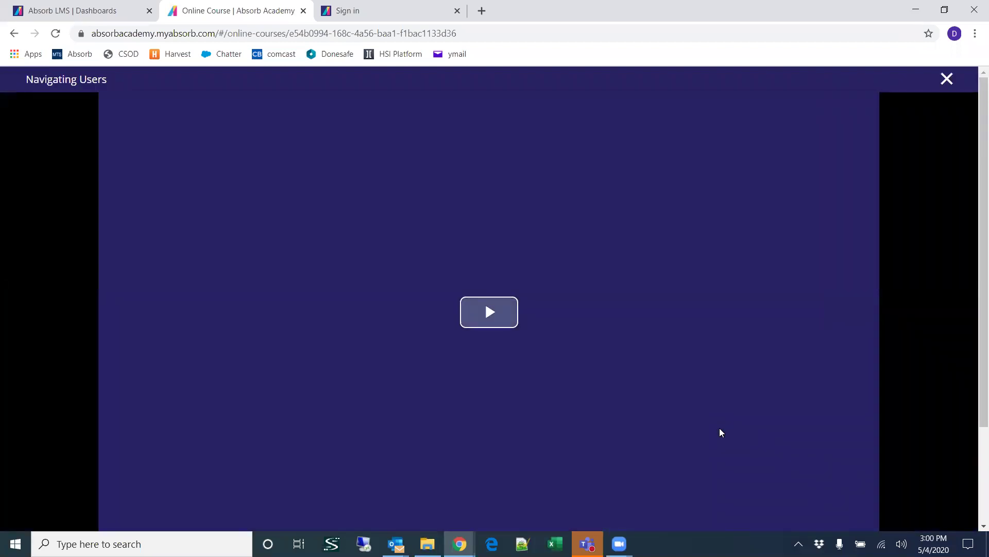
# Step: Play part of the Navigating Users lesson video, then close the player
pyautogui.click(503, 306)
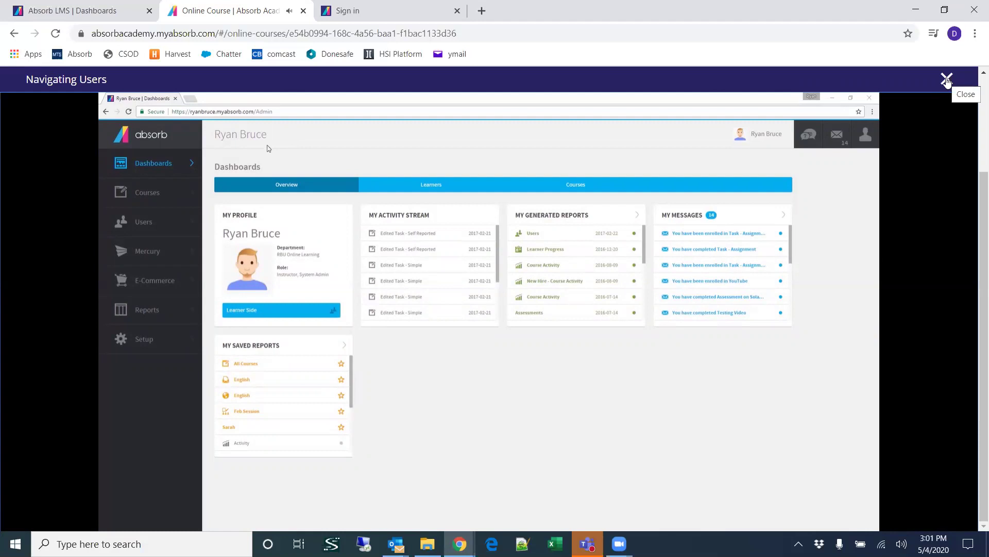
pyautogui.click(947, 80)
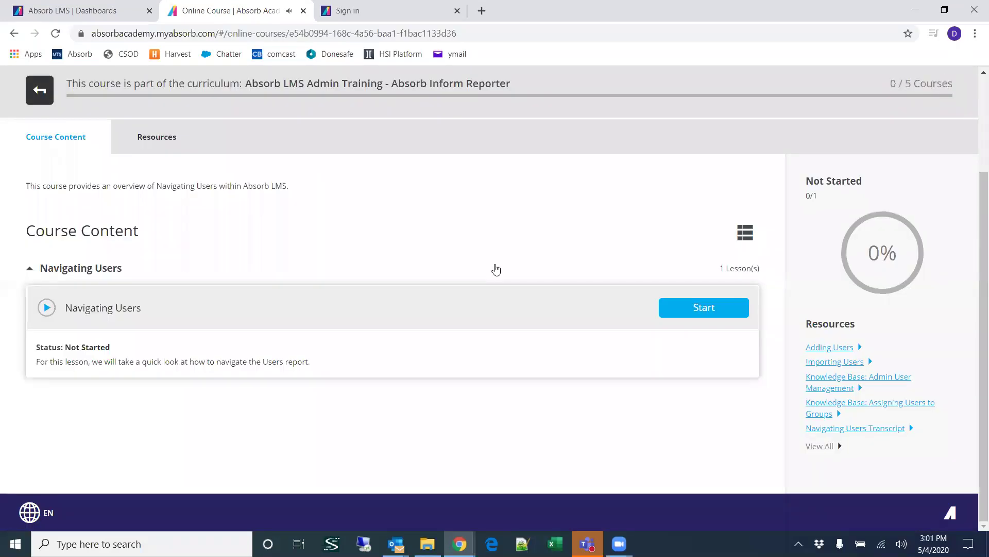
pyautogui.scroll(1, 521, 256)
pyautogui.scroll(2, 521, 257)
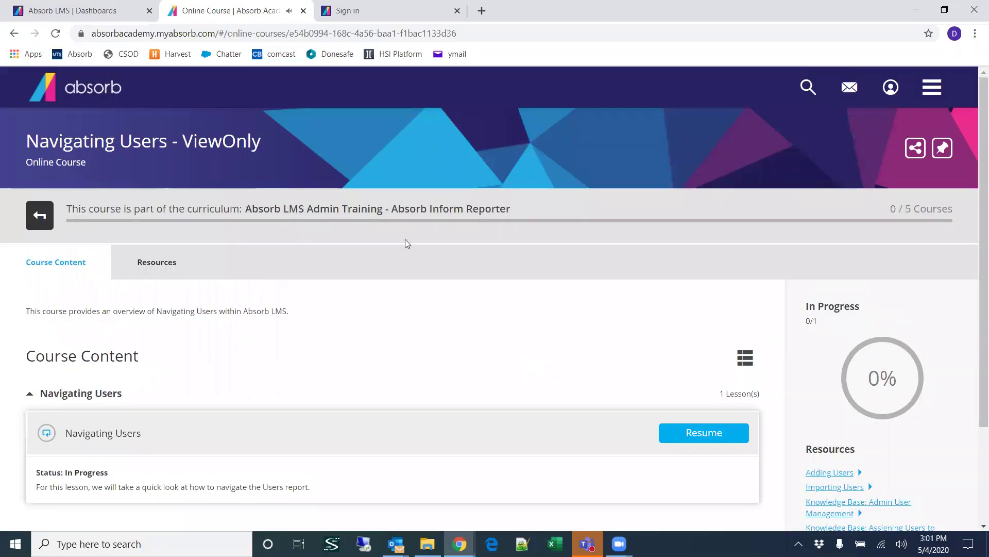
# Step: Switch back to the Absorb LMS Dashboards tab and dismiss the Help & Support menu
pyautogui.click(82, 11)
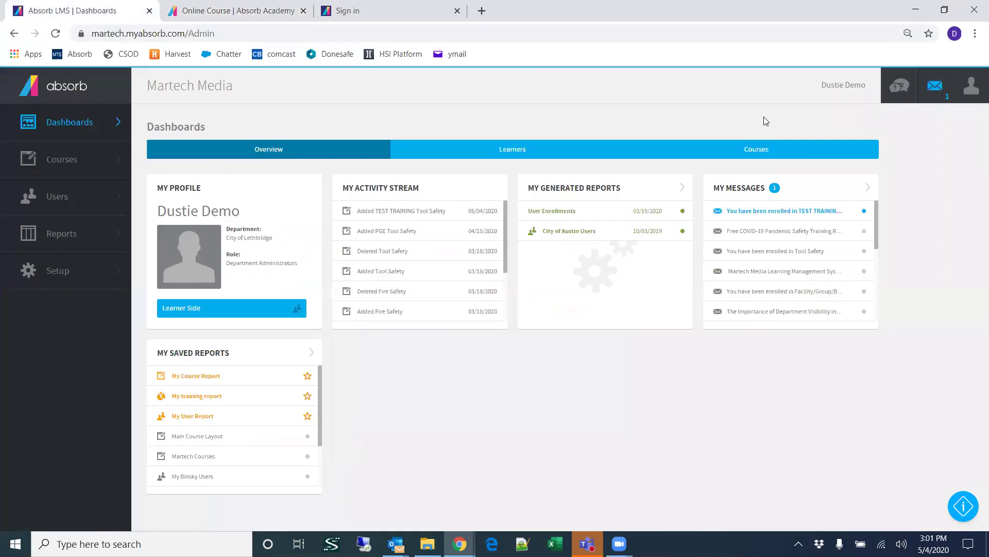
pyautogui.click(904, 94)
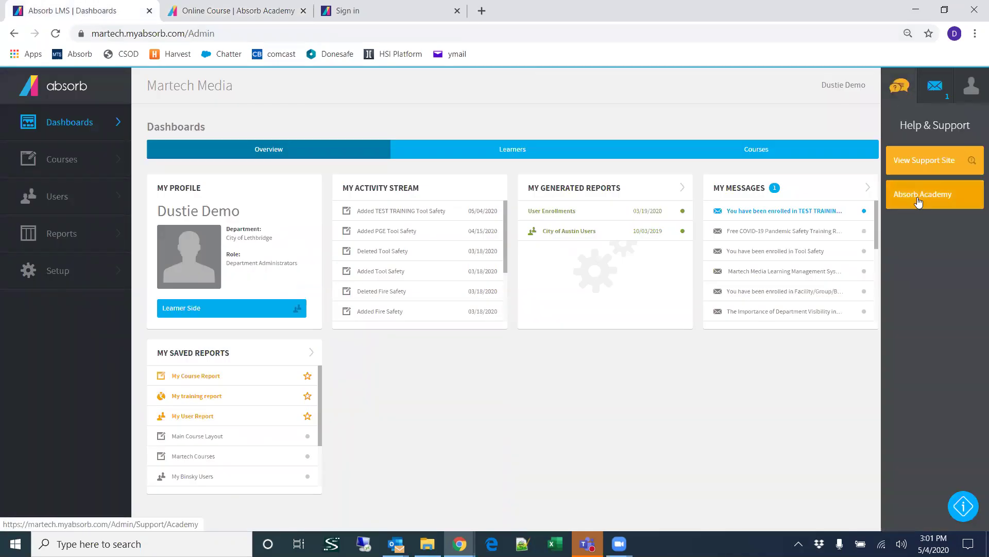
pyautogui.click(768, 106)
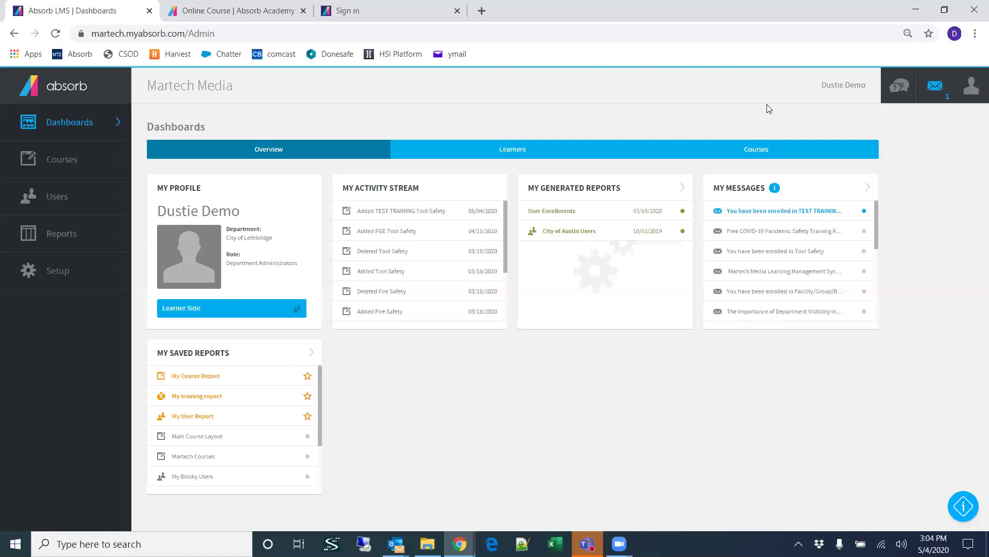
# Step: Open the Users list and tick the first four users
pyautogui.click(56, 196)
pyautogui.click(57, 121)
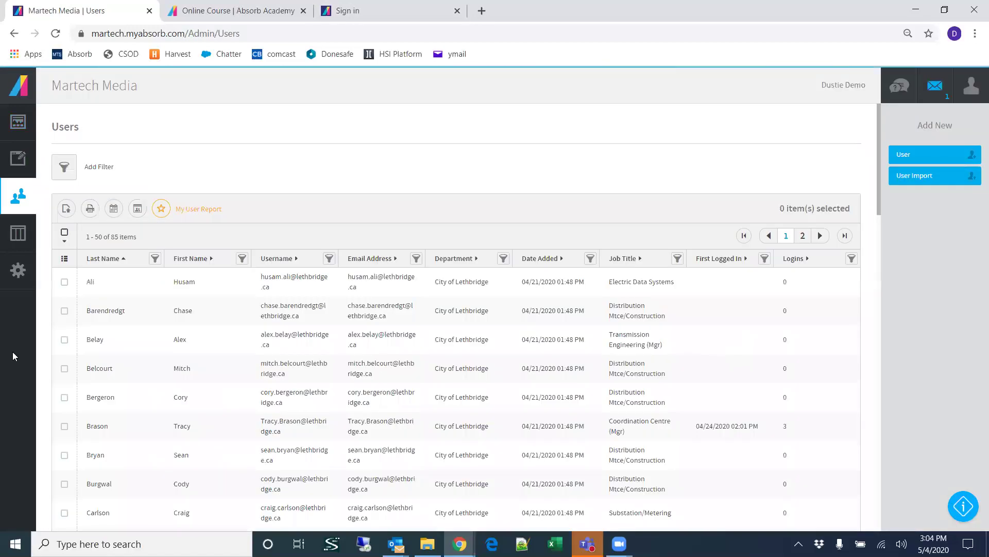
pyautogui.click(64, 310)
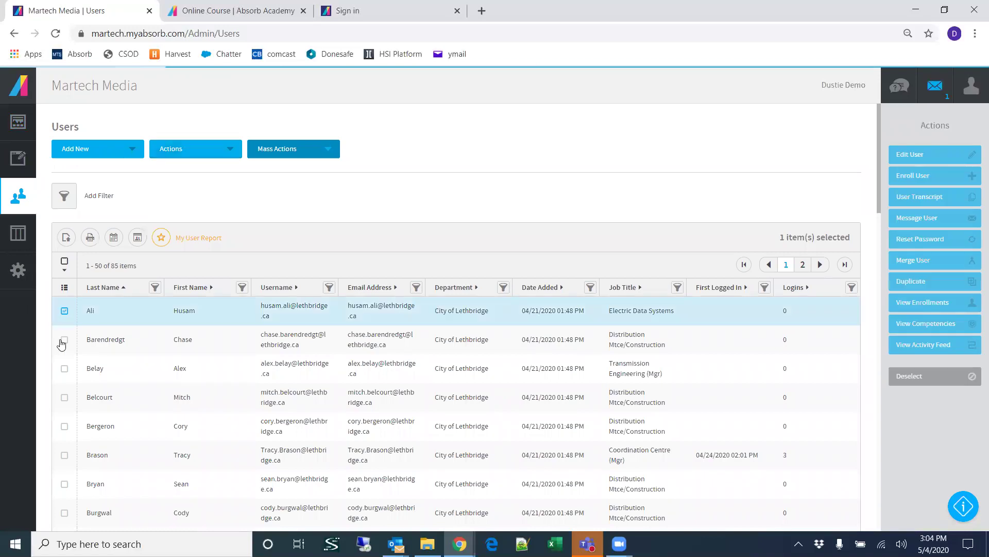
pyautogui.click(64, 340)
pyautogui.click(65, 339)
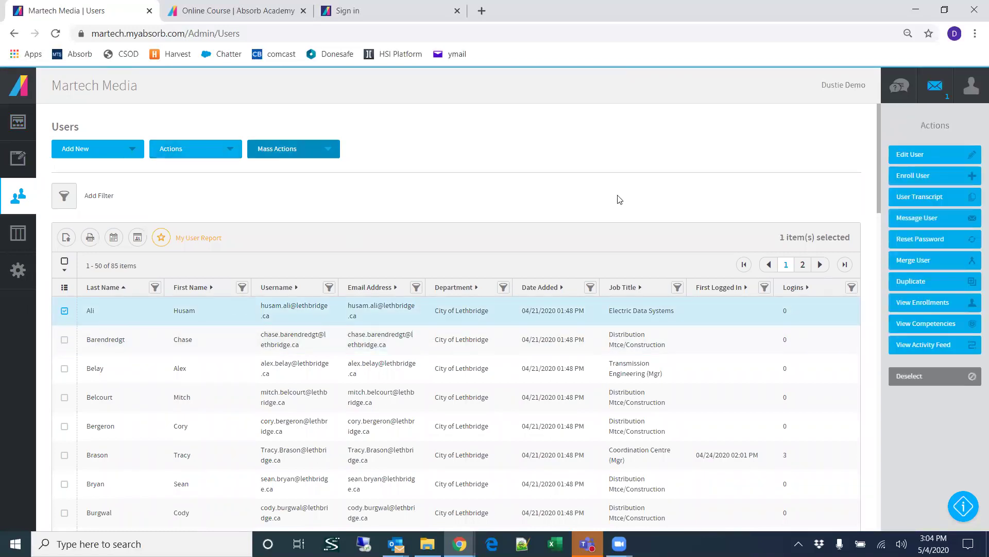
pyautogui.scroll(-3, 601, 214)
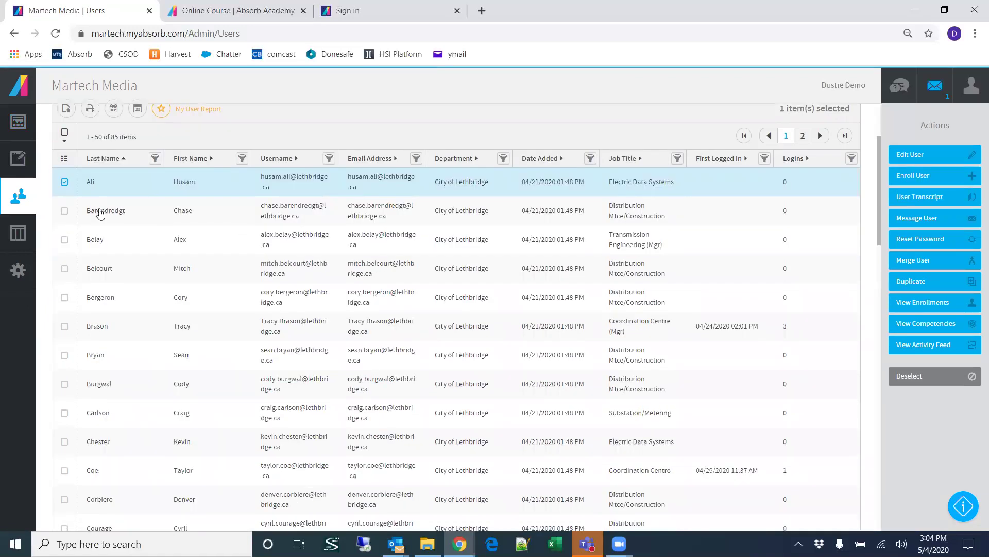
pyautogui.click(65, 211)
pyautogui.click(65, 240)
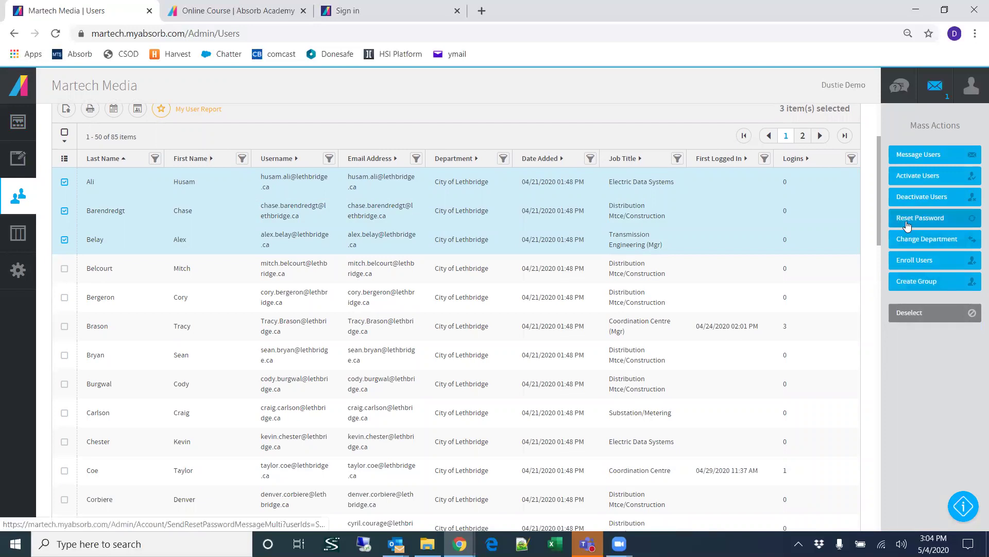
pyautogui.click(65, 268)
# Step: Set the Users grid to 100 items per page so all 85 users fit
pyautogui.scroll(-20, 315, 352)
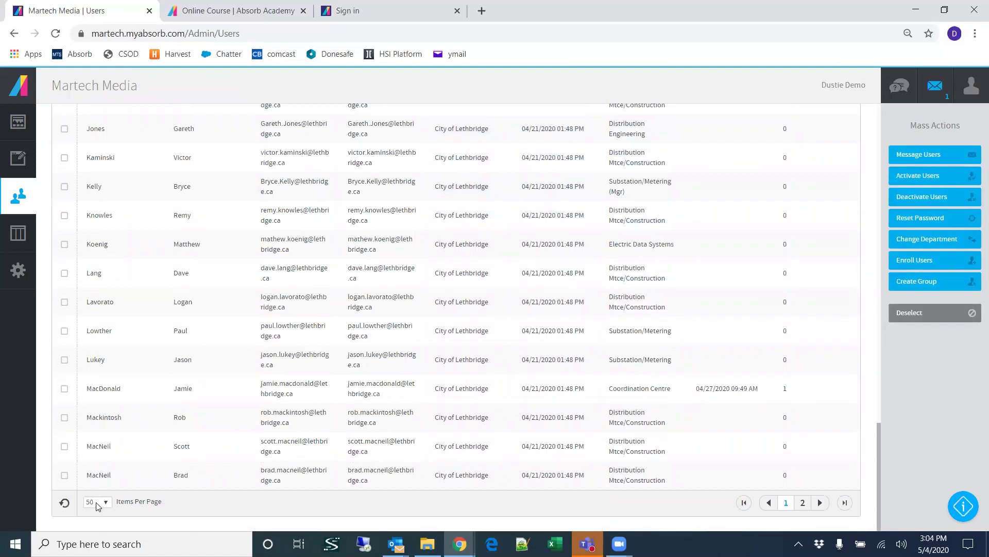
pyautogui.click(100, 503)
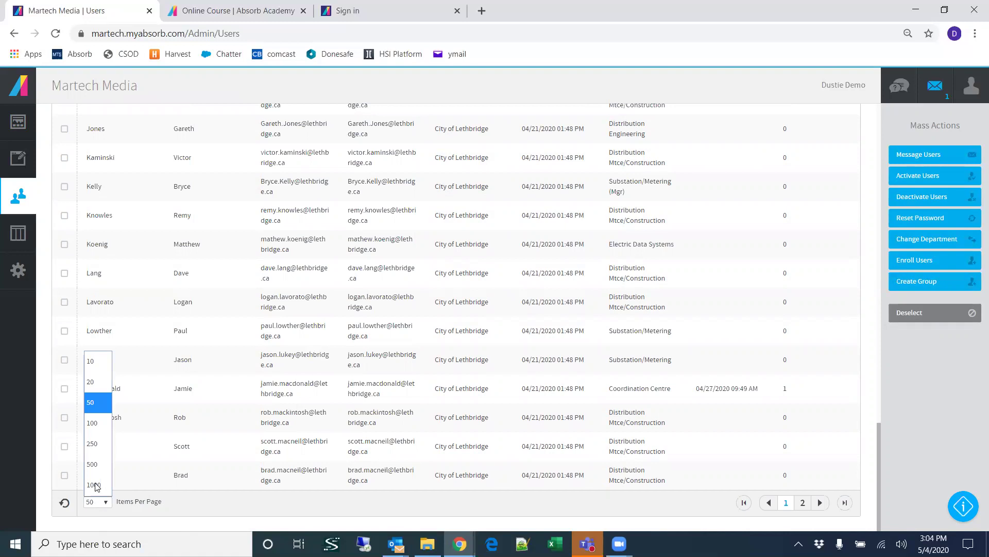
pyautogui.click(93, 424)
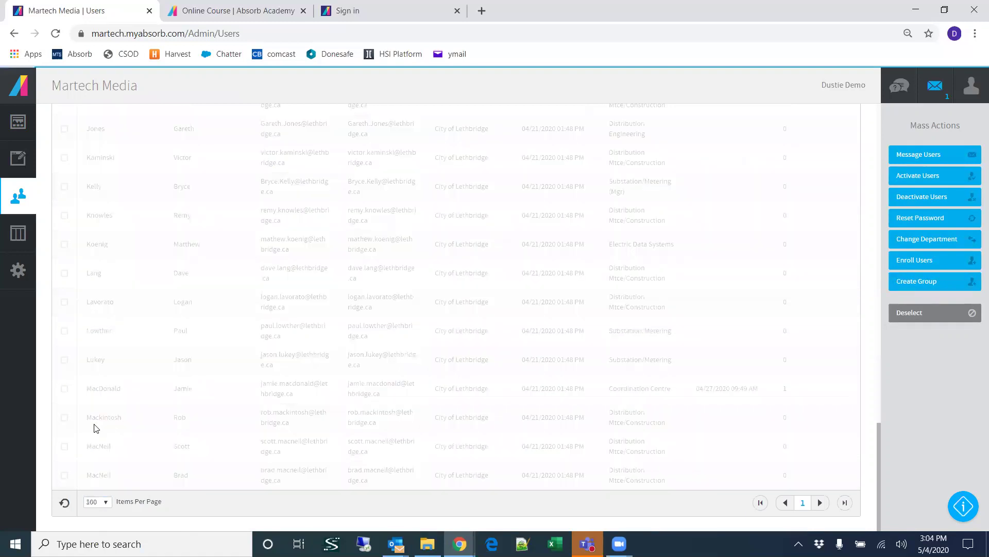
pyautogui.scroll(-3, 258, 418)
pyautogui.scroll(5, 261, 423)
pyautogui.scroll(20, 261, 425)
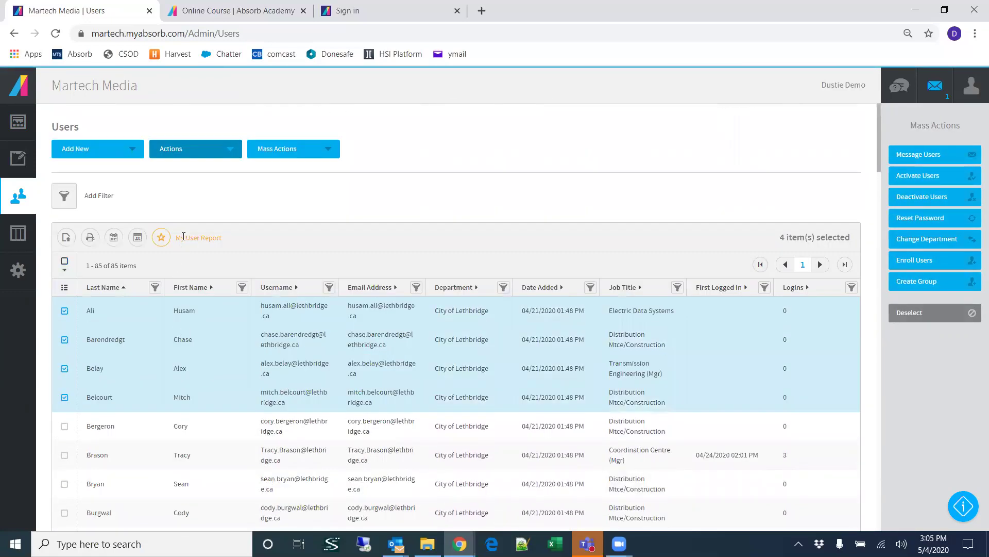
# Step: Save the current Users grid layout as a favourite and highlight the 1 - 85 items count
pyautogui.click(160, 237)
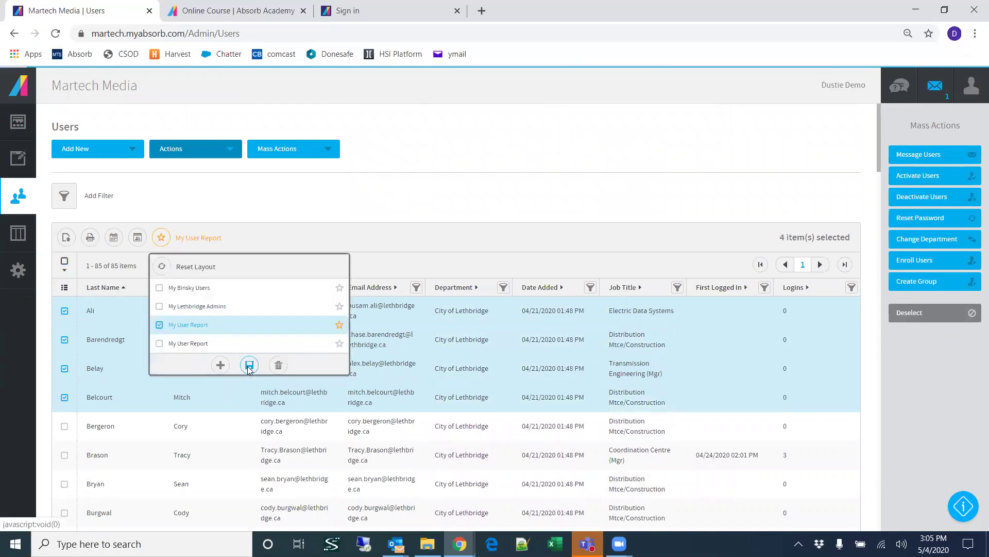
pyautogui.click(249, 363)
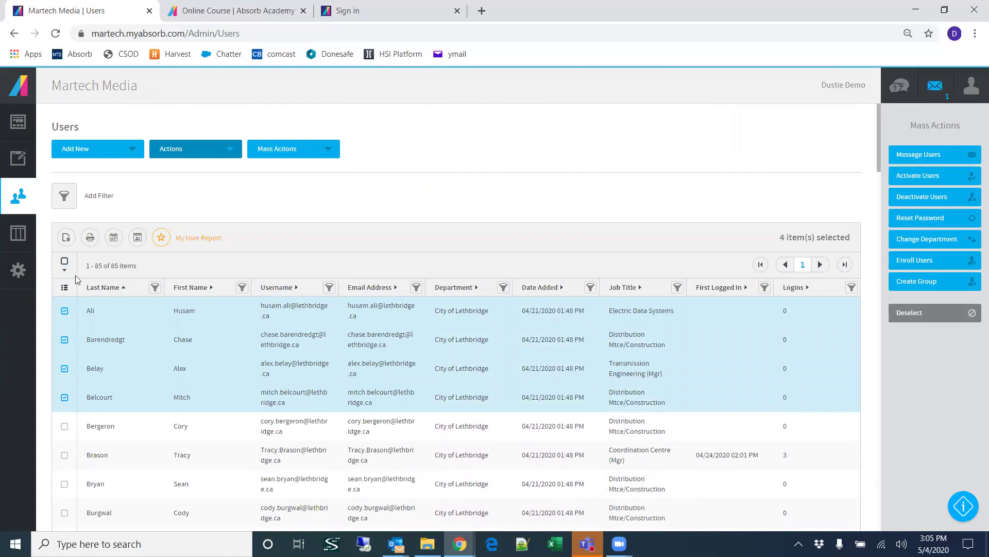
pyautogui.moveTo(86, 267); pyautogui.dragTo(138, 269)
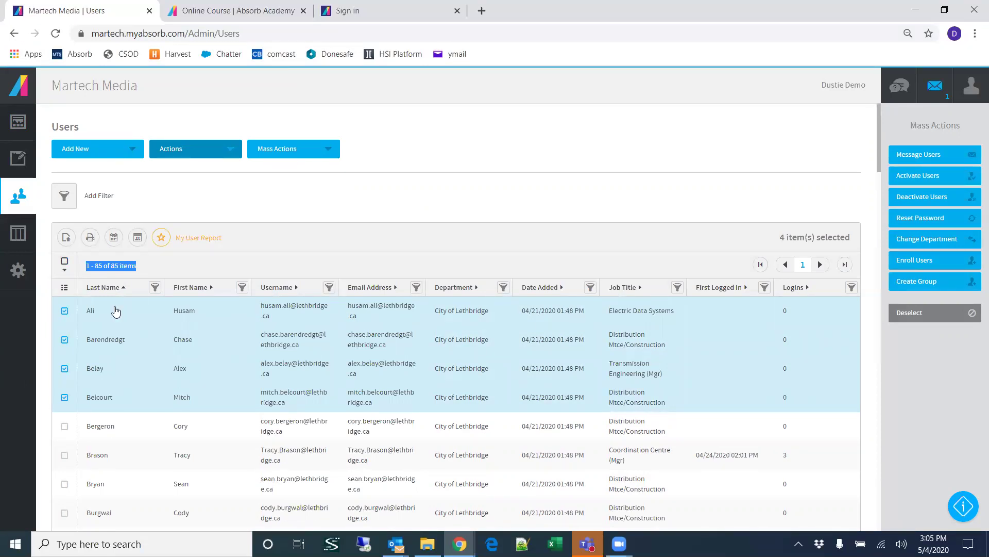
# Step: Tick several more users, then use Select this page to check all 85 users
pyautogui.scroll(-2, 177, 359)
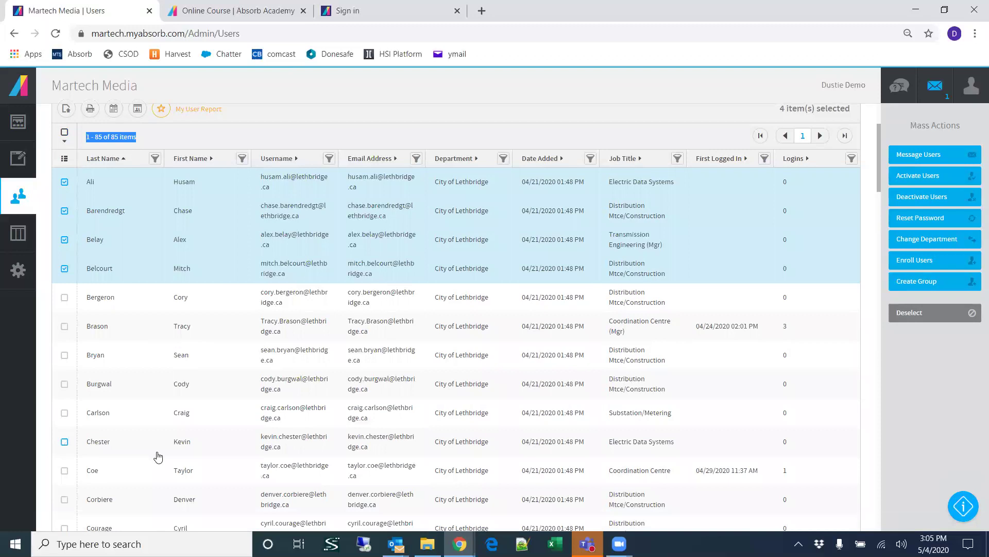
pyautogui.click(65, 442)
pyautogui.scroll(-10, 67, 442)
pyautogui.click(65, 442)
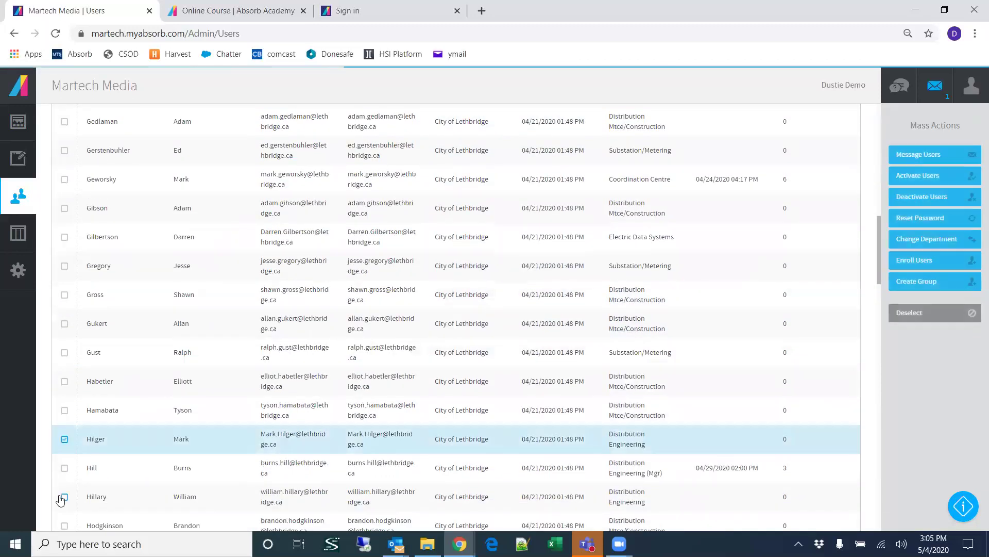
pyautogui.click(65, 497)
pyautogui.scroll(4, 254, 394)
pyautogui.scroll(6, 346, 357)
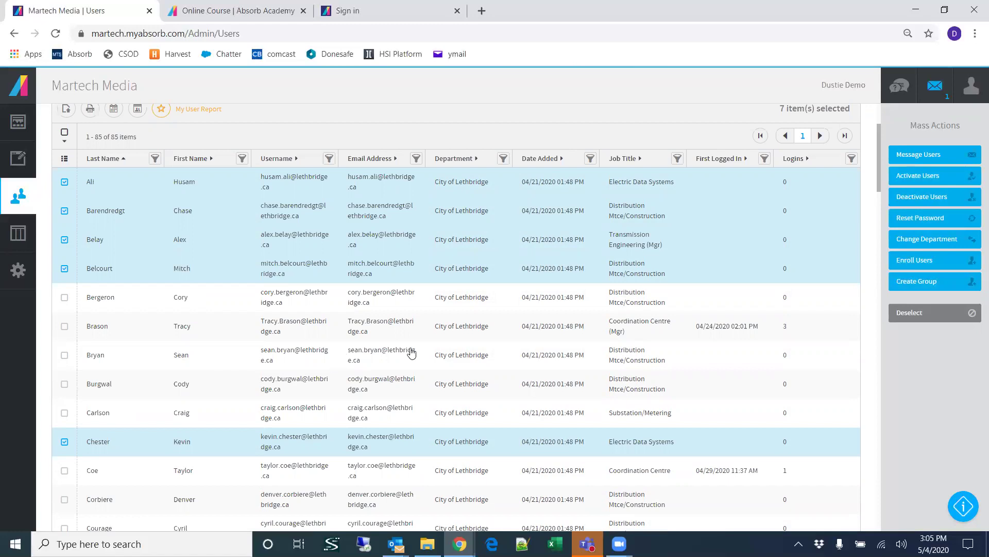
pyautogui.scroll(-7, 412, 361)
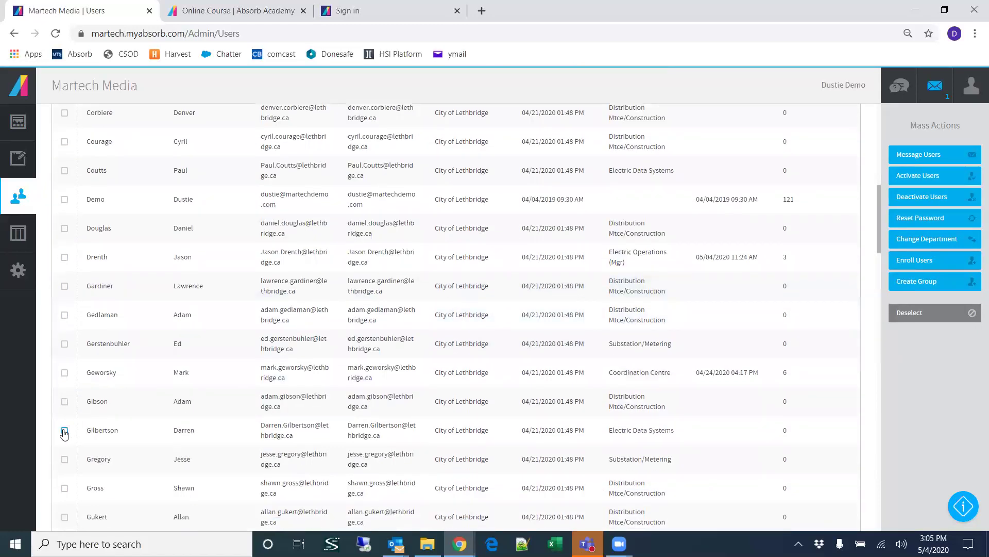
pyautogui.click(64, 430)
pyautogui.scroll(-7, 67, 430)
pyautogui.click(67, 421)
pyautogui.scroll(-7, 73, 443)
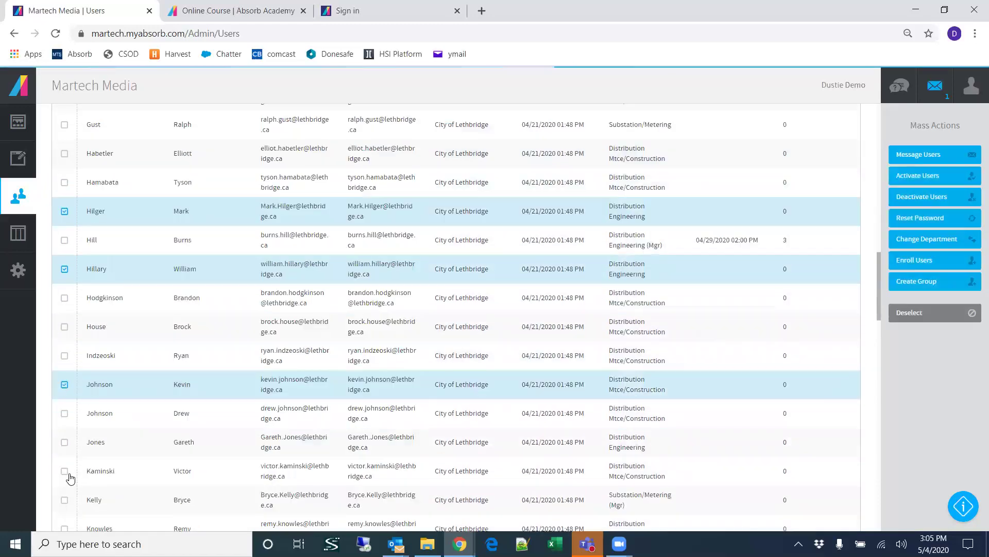
pyautogui.click(64, 465)
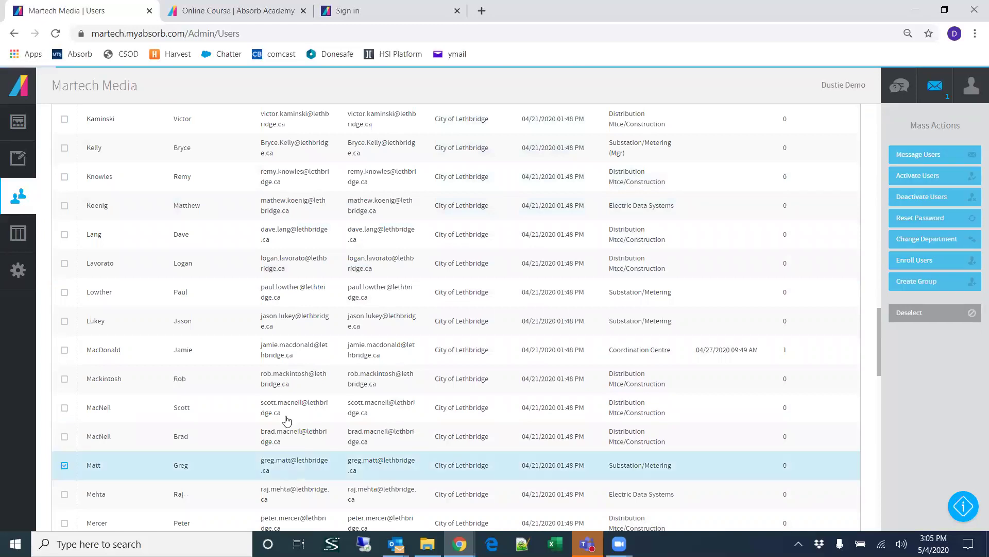
pyautogui.scroll(20, 387, 351)
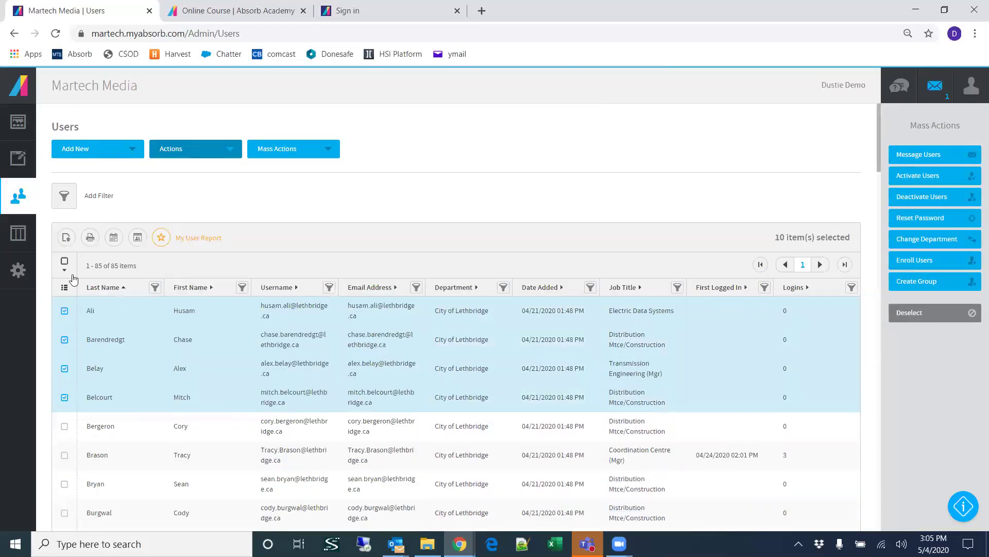
pyautogui.moveTo(64, 265)
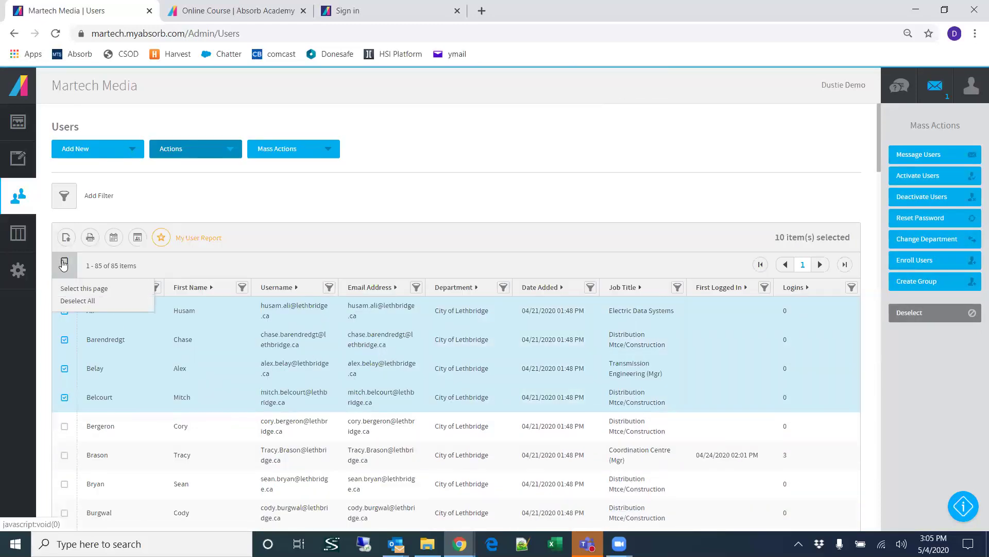
pyautogui.click(87, 289)
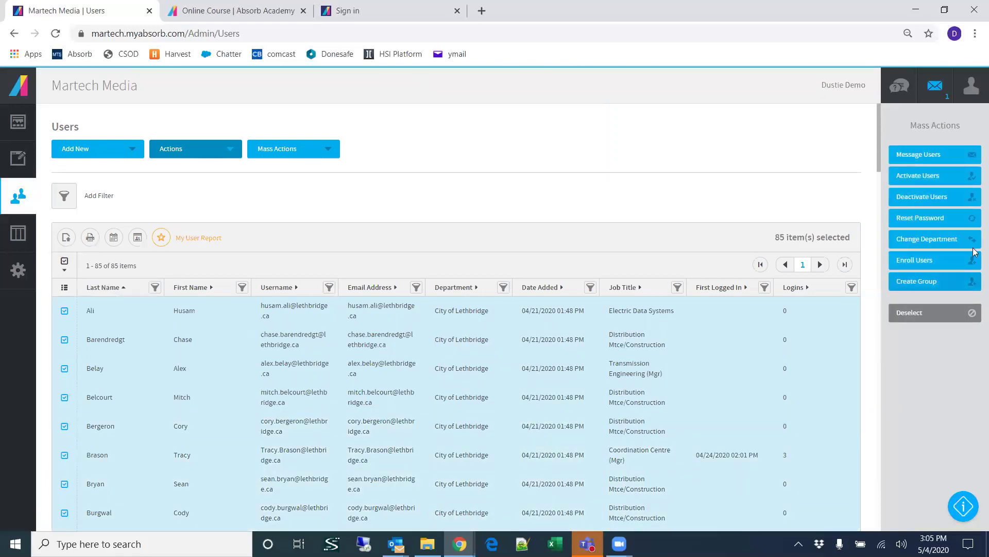
# Step: Draft a Send New User Message email to all 85 users and review its signature and contact merge fields
pyautogui.click(910, 223)
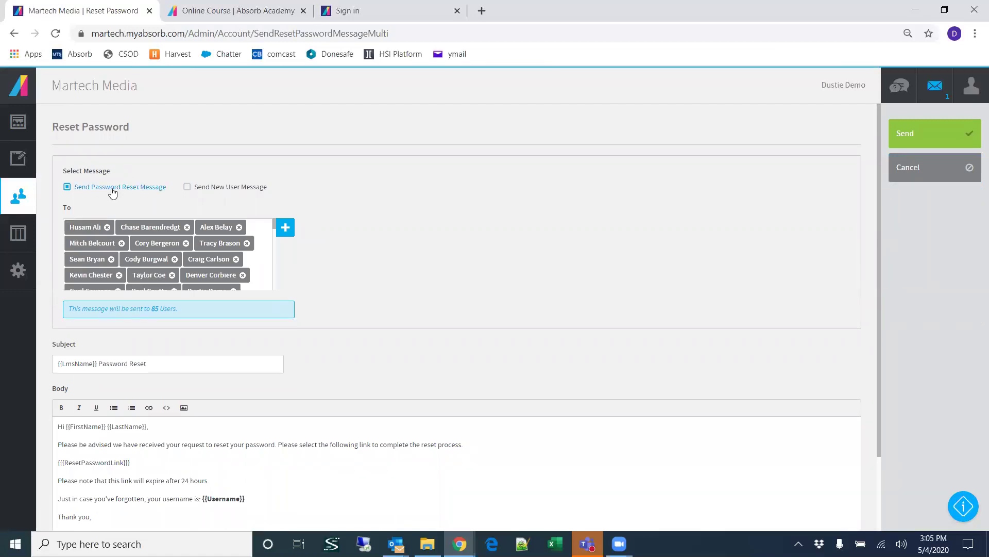
pyautogui.click(189, 187)
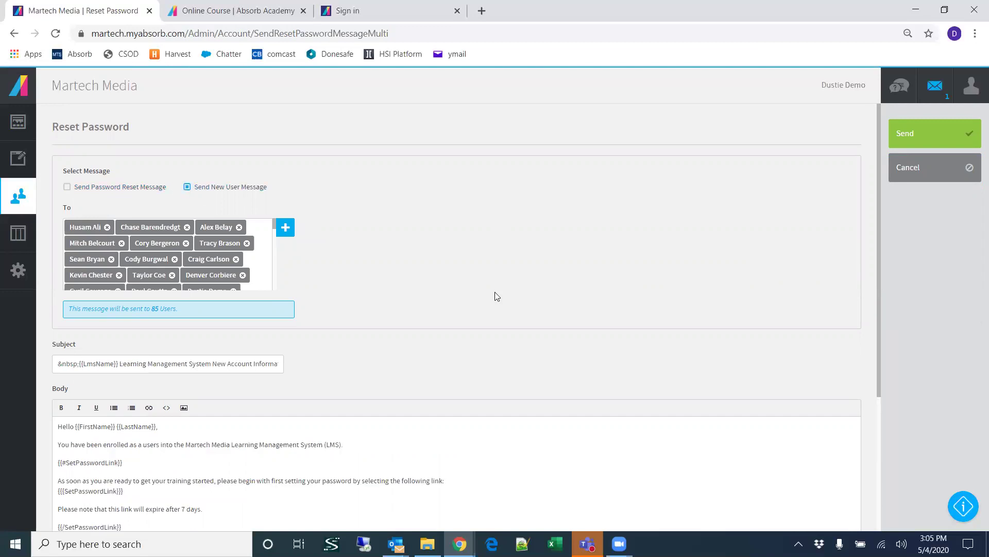
pyautogui.scroll(-4, 495, 292)
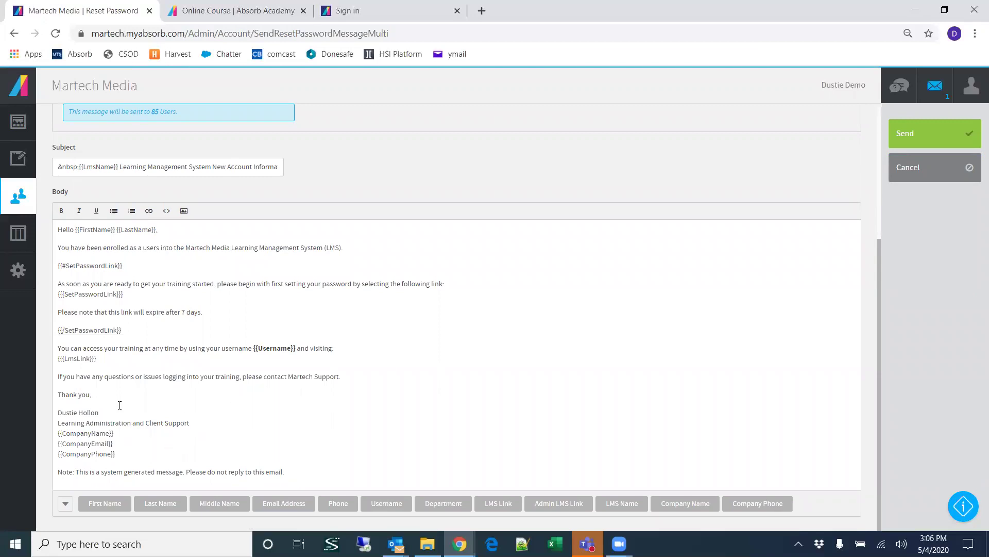
pyautogui.moveTo(98, 412); pyautogui.dragTo(60, 411)
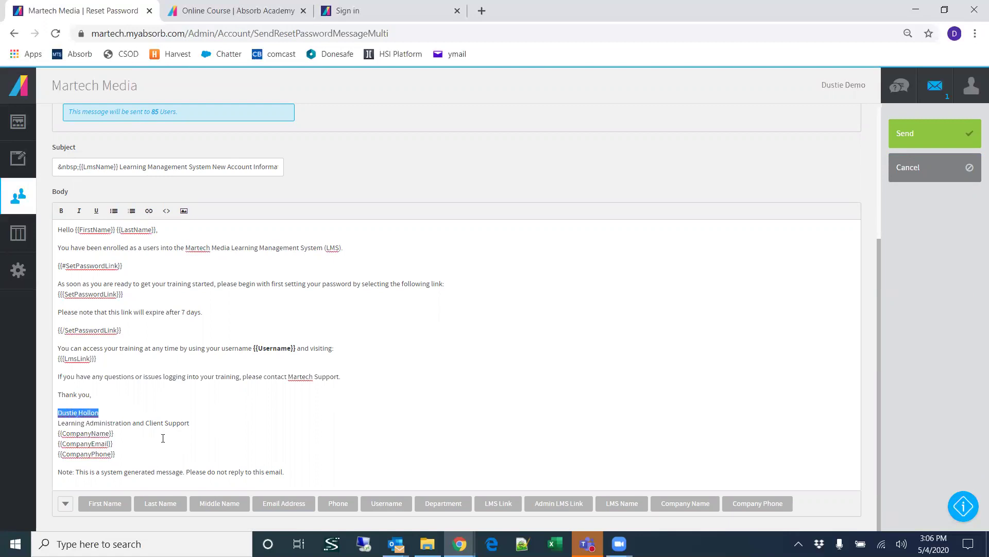
pyautogui.moveTo(138, 457); pyautogui.dragTo(149, 432)
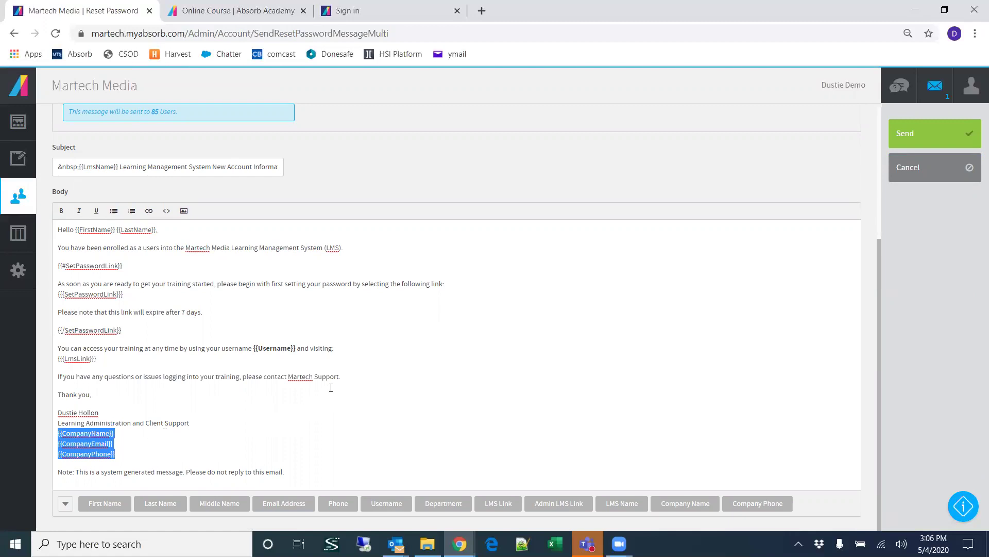
pyautogui.scroll(-3, 329, 392)
# Step: Cancel the unsent message and return to the Users list of 85 users
pyautogui.click(931, 174)
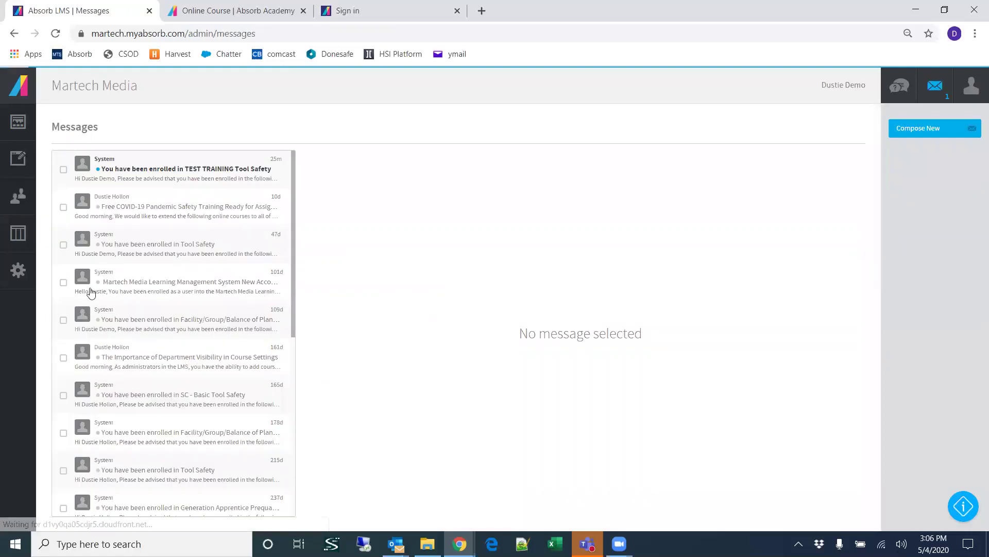
pyautogui.click(16, 198)
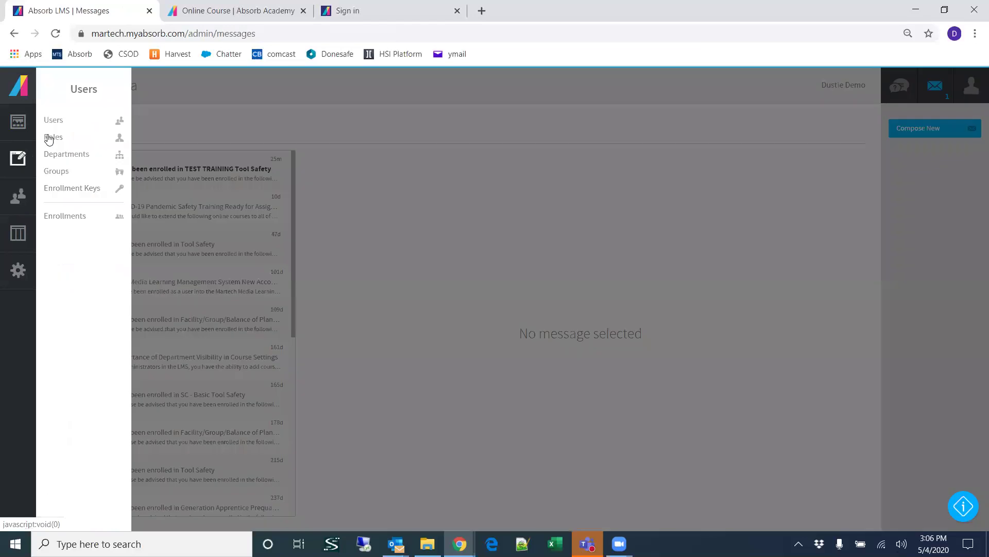
pyautogui.click(56, 121)
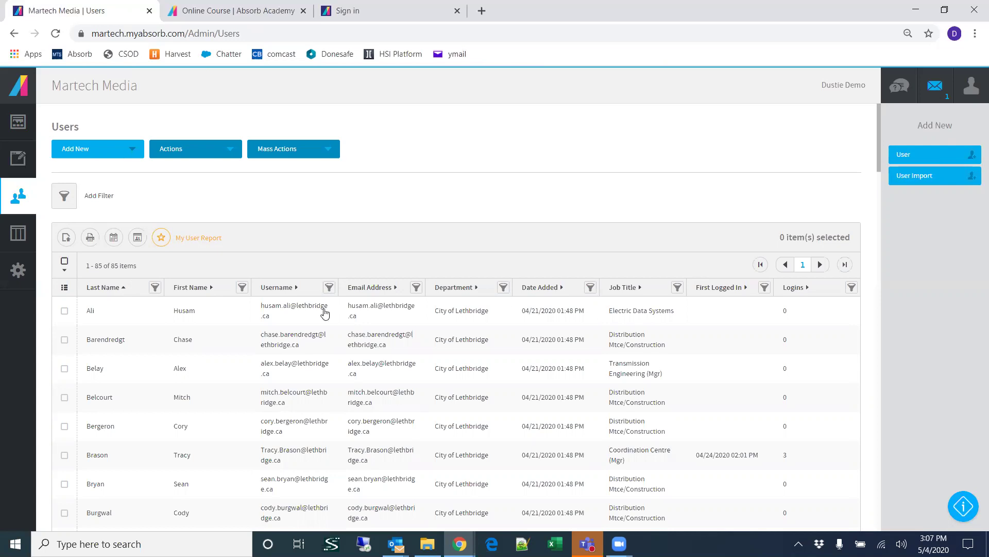
# Step: Select the third, fourth and fifth users so Mass Actions shows 3 selected
pyautogui.click(64, 269)
pyautogui.click(550, 371)
pyautogui.click(540, 400)
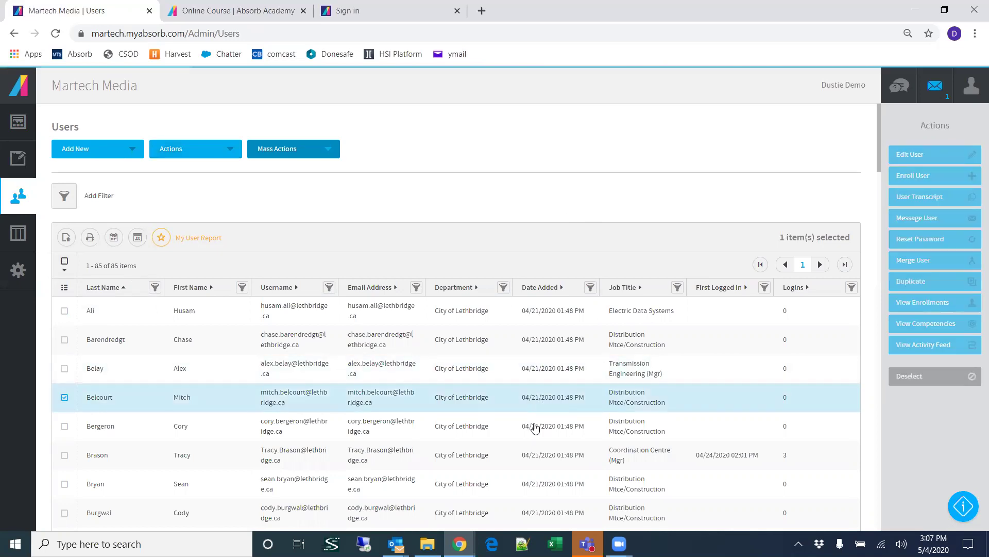
pyautogui.click(64, 426)
pyautogui.click(65, 369)
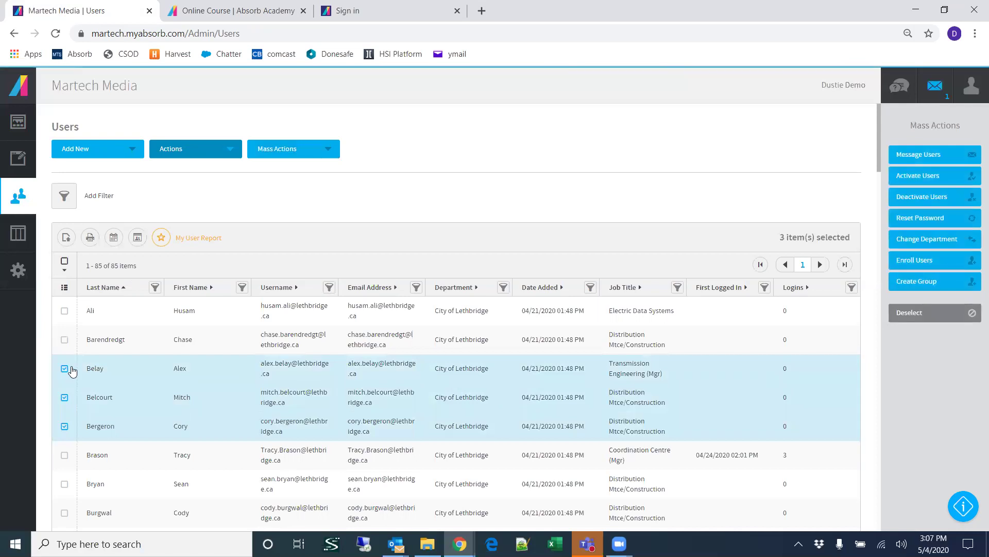